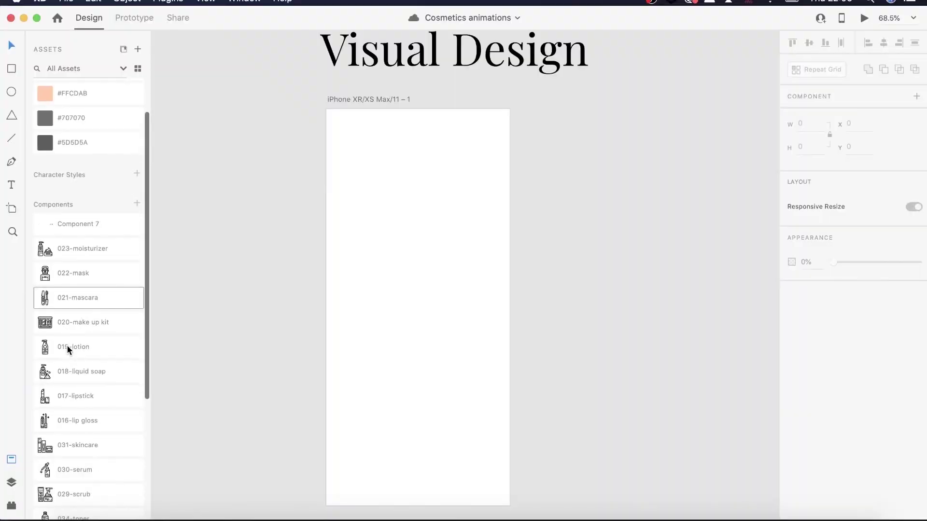
Place the flower icon (Component 6) at the top center of the artboard, scaled down to about 39 × 39
drag(45, 433, 473, 216)
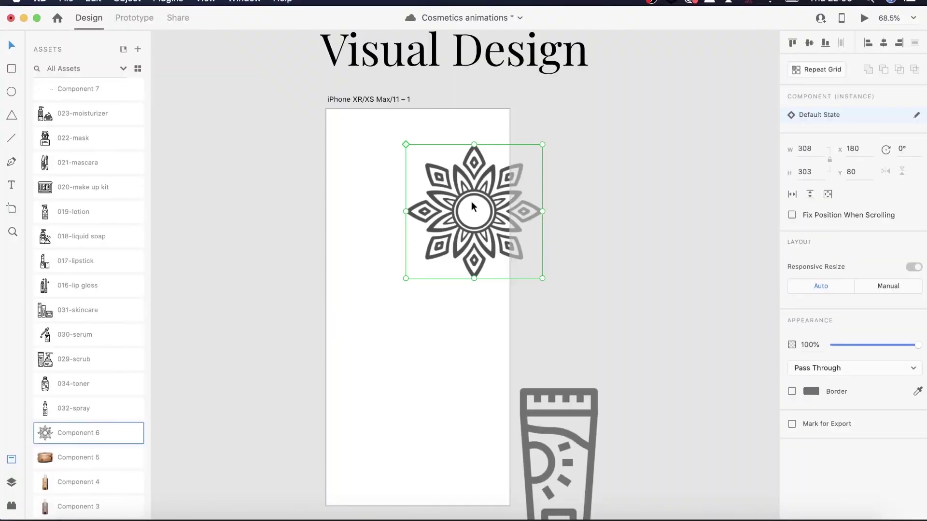
drag(542, 277, 397, 189)
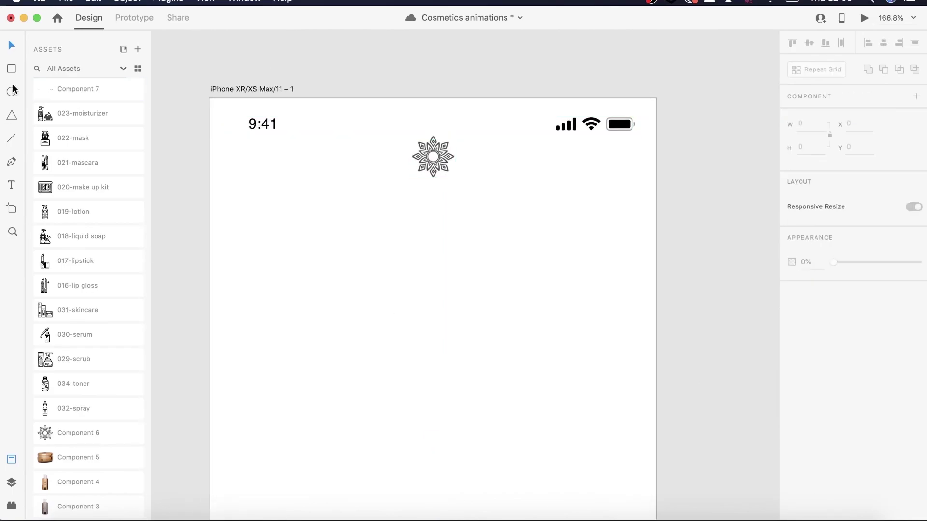
Add a circle about 43 × 43 filled with #FFF4E3 behind the flower icon
drag(408, 131, 454, 178)
scroll(65, 283, up, 5)
click(47, 120)
click(11, 46)
right_click(426, 155)
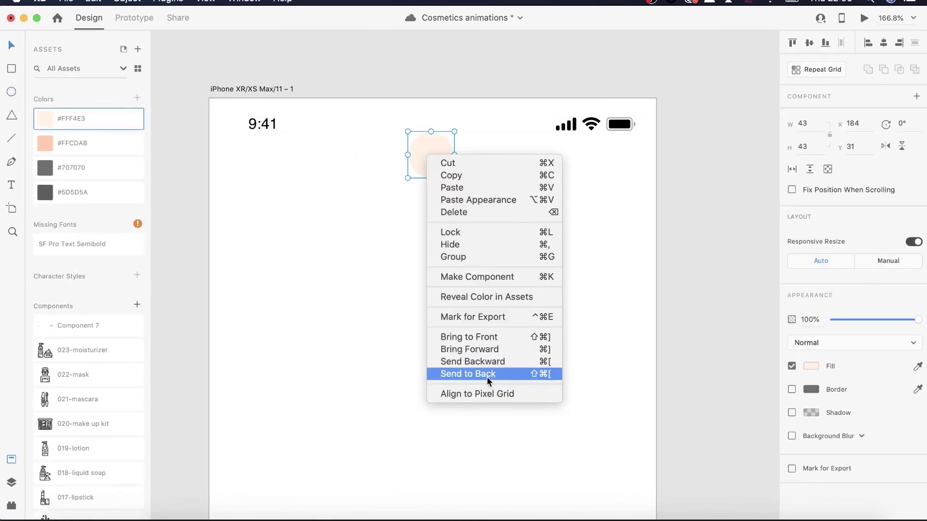
click(488, 376)
Set the opacity of the flower artwork inside its component to 50%
scroll(440, 163, up, 5)
scroll(435, 211, up, 1)
double_click(398, 167)
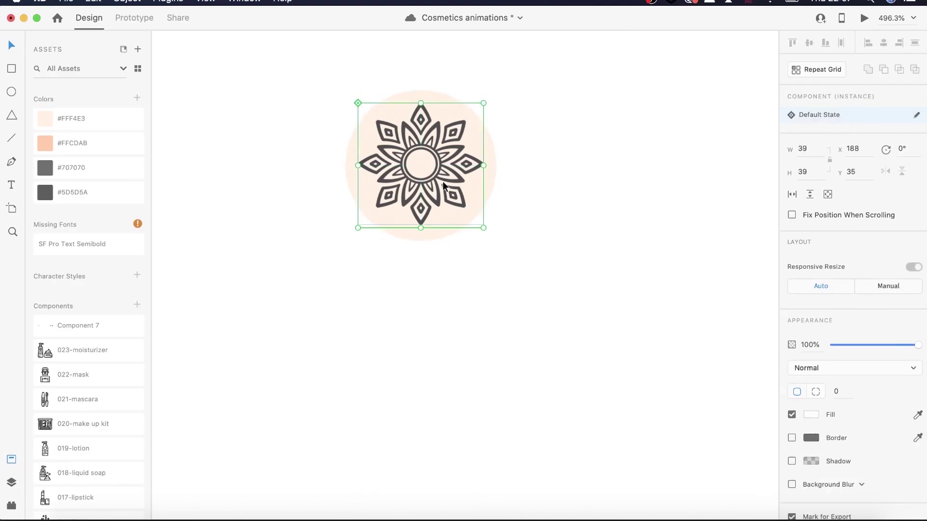
scroll(399, 166, up, 5)
click(280, 227)
click(452, 191)
double_click(452, 191)
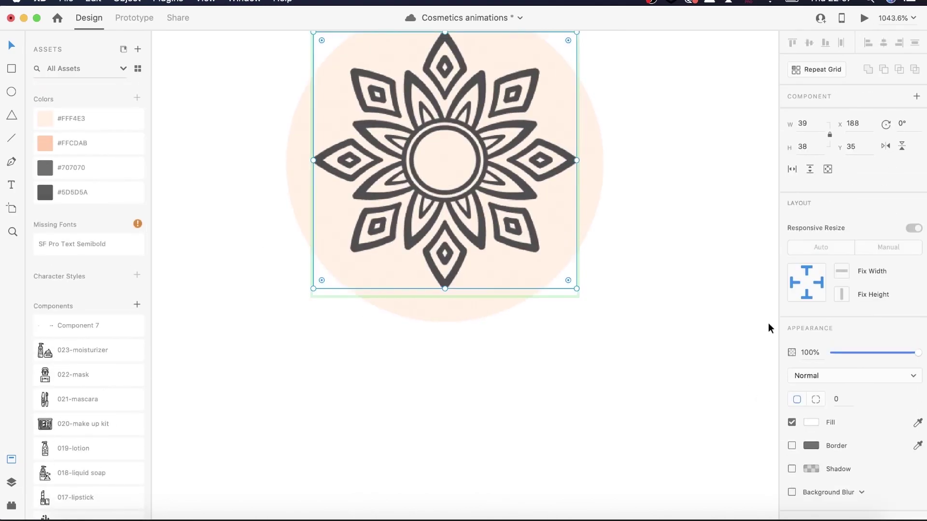
key(5)
Select the circle and the flower together and turn them into a single logo component
click(711, 295)
scroll(659, 360, down, 5)
drag(659, 360, 627, 311)
scroll(618, 306, up, 3)
scroll(618, 306, down, 5)
right_click(619, 307)
click(652, 351)
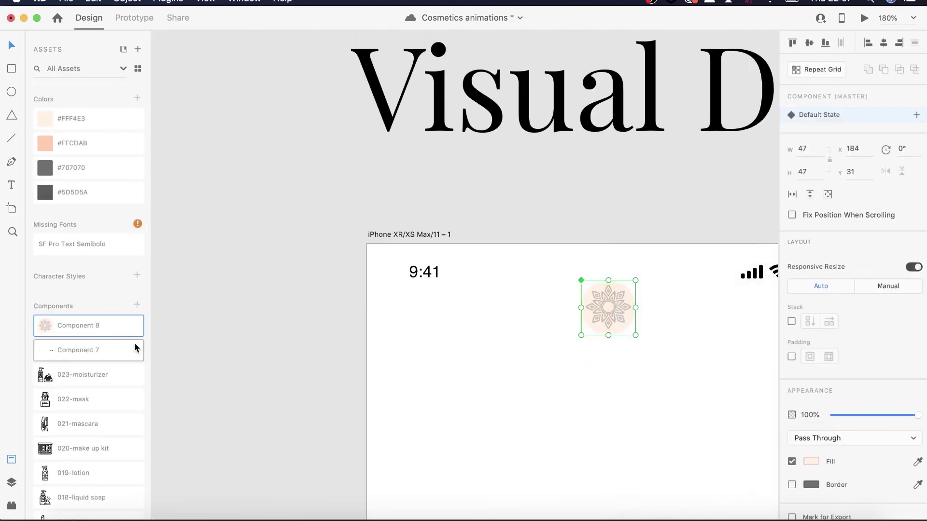
click(377, 362)
scroll(377, 361, down, 5)
scroll(436, 175, up, 3)
click(436, 174)
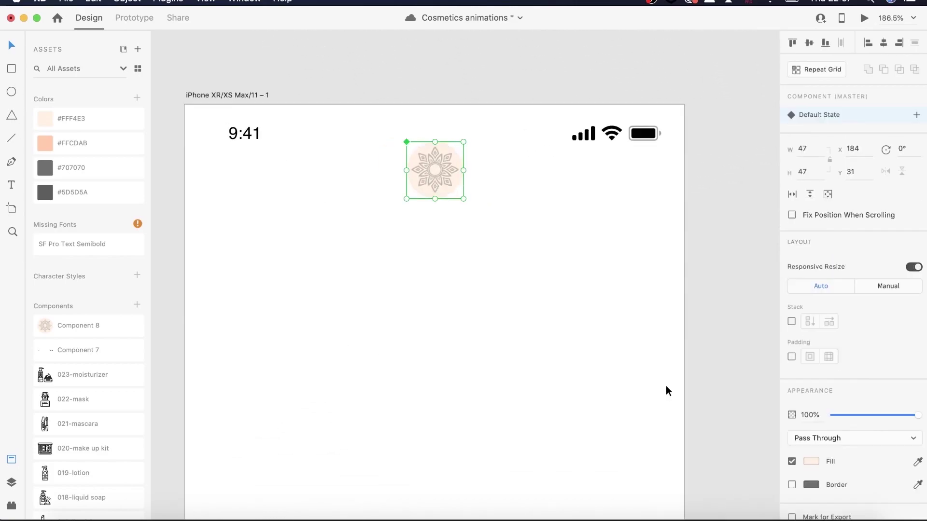
Draw a borderless 414 × 896 rectangle covering the artboard, with a #FFF4E3 fill and 50% opacity
click(604, 314)
scroll(604, 314, down, 2)
click(12, 69)
mouse_move(188, 115)
mouse_down()
mouse_move(455, 275)
mouse_move(544, 410)
mouse_up()
click(792, 414)
click(77, 119)
click(811, 389)
mouse_move(668, 326)
mouse_down()
mouse_move(648, 336)
mouse_move(678, 340)
mouse_up()
drag(894, 321, 875, 320)
Send the background rectangle behind the other objects, apply the #FFF4E3 fill and lock it
scroll(600, 213, up, 5)
right_click(489, 235)
click(534, 455)
scroll(492, 348, down, 1)
click(77, 119)
right_click(432, 218)
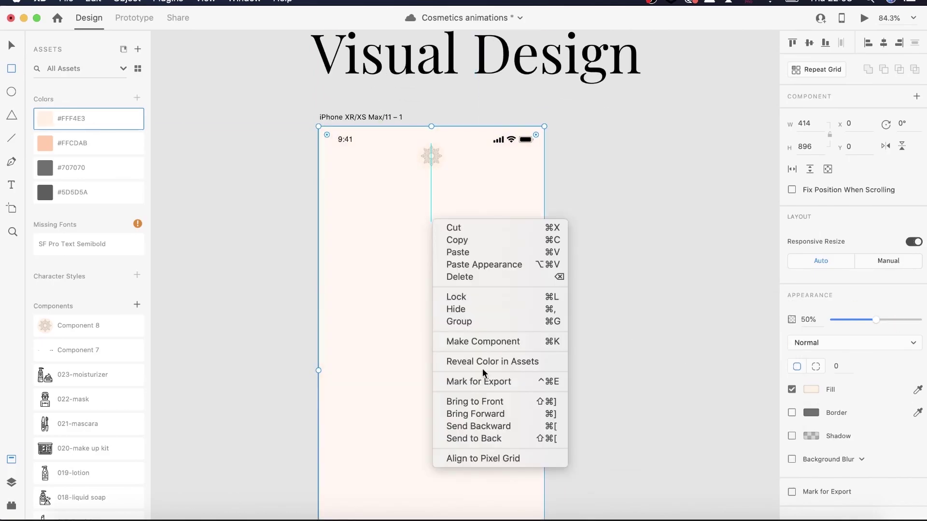
click(457, 296)
Change the fill of the logo's circle to a darker beige
scroll(422, 165, up, 5)
key(v)
click(486, 189)
click(811, 461)
mouse_move(668, 363)
mouse_down()
mouse_move(660, 379)
mouse_move(713, 381)
mouse_move(664, 373)
mouse_up()
scroll(558, 306, down, 5)
scroll(558, 306, down, 2)
scroll(482, 145, up, 2)
click(690, 300)
Draw a white, borderless search bar about 333 × 55 below the logo, with a corner radius of 20
key(r)
drag(329, 137, 590, 179)
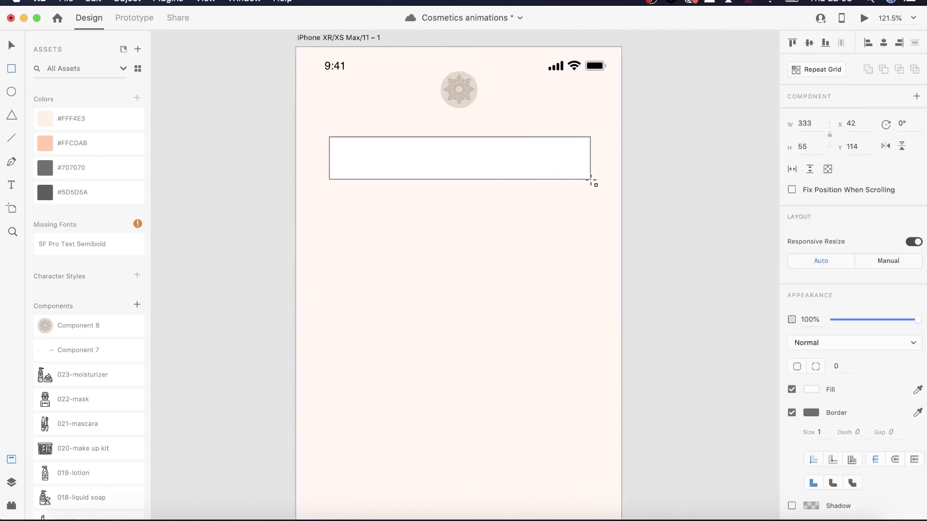
key(v)
scroll(376, 170, up, 5)
drag(425, 213, 428, 221)
Insert the Feather search icon from the Icons 4 Design plugin inside the search bar's left end, with border size 2
click(11, 482)
text(search)
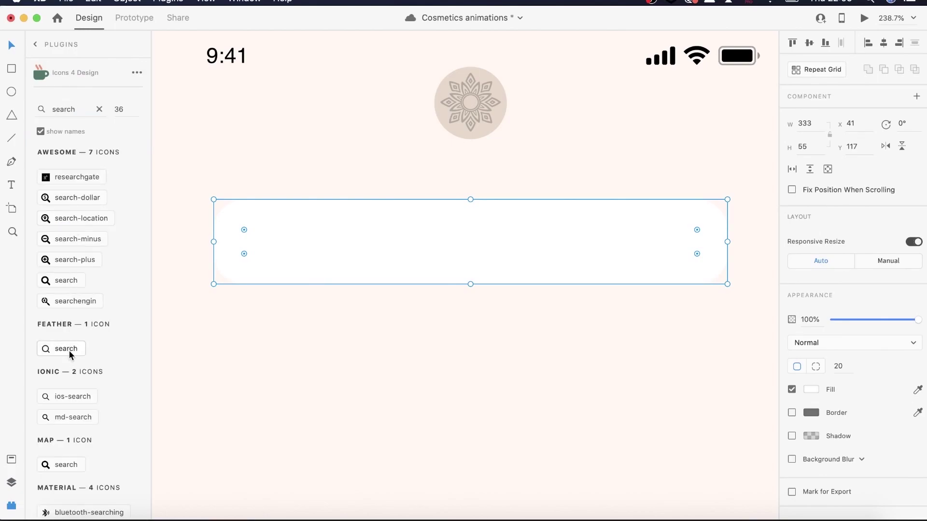
click(66, 349)
text(2)
key(Return)
scroll(401, 323, up, 5)
drag(245, 192, 251, 206)
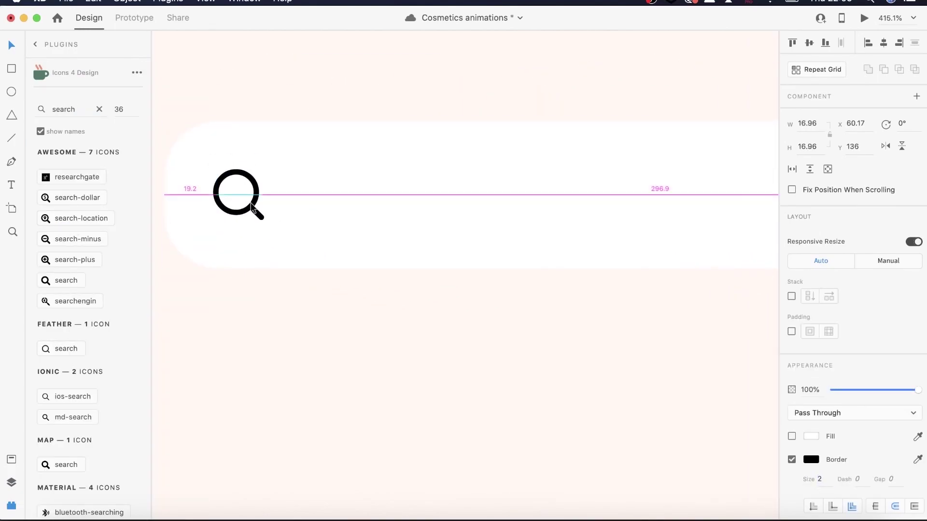
Set the search icon's border color to a greyish brown, #988D7B
click(811, 460)
click(673, 501)
click(672, 393)
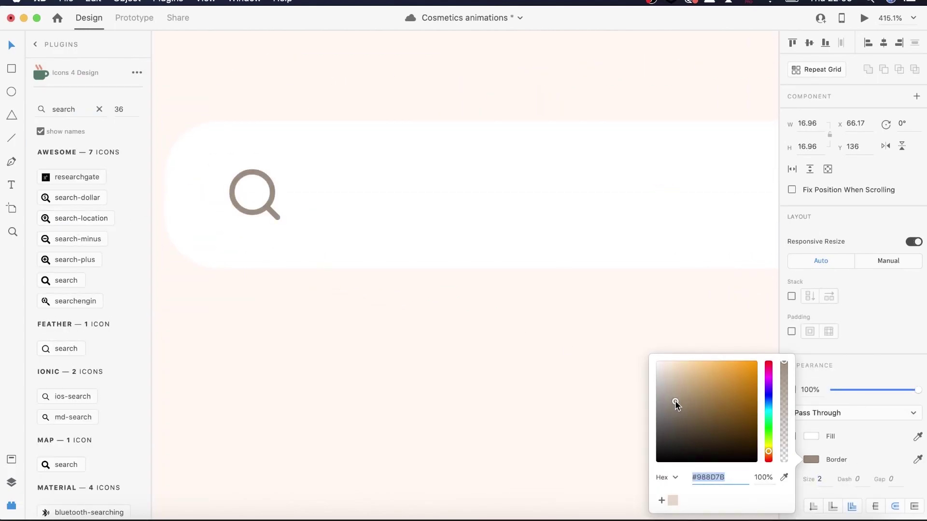
Add the text "Search products" beside the search icon
key(t)
click(288, 191)
text(Search produc)
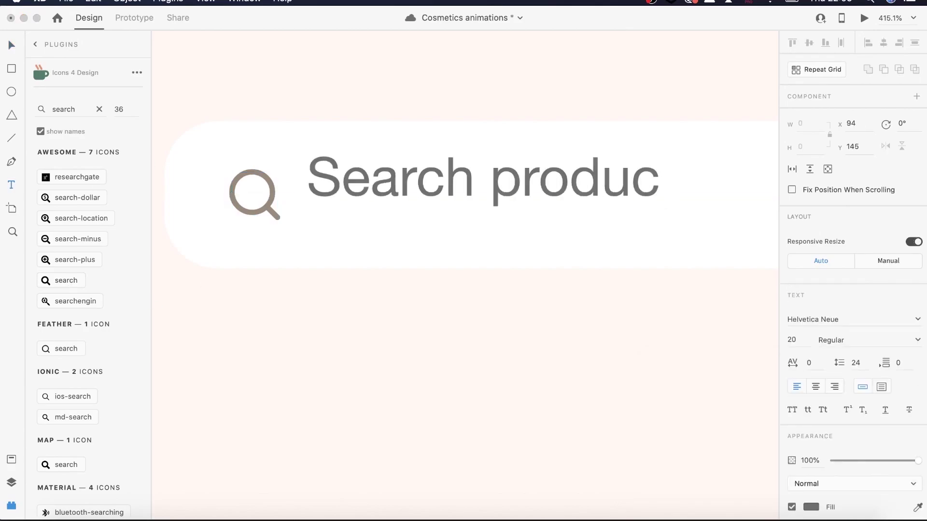
text(ts)
Set the search text's font to Sofia Pro Soft and align the text with the search icon
key(super+a)
click(835, 321)
text(Sofia Pro Soft)
key(Return)
drag(382, 185, 391, 201)
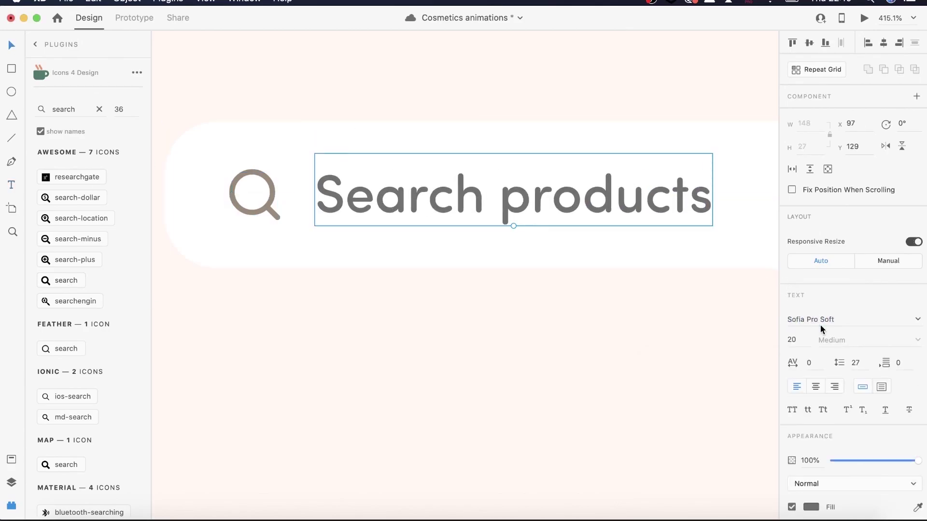
Set the search text's font to Montserrat, match its fill to the search icon's color and reposition it in the bar
click(816, 319)
text(Montserrat)
key(Return)
click(917, 508)
click(269, 209)
scroll(420, 275, down, 5)
drag(439, 247, 444, 246)
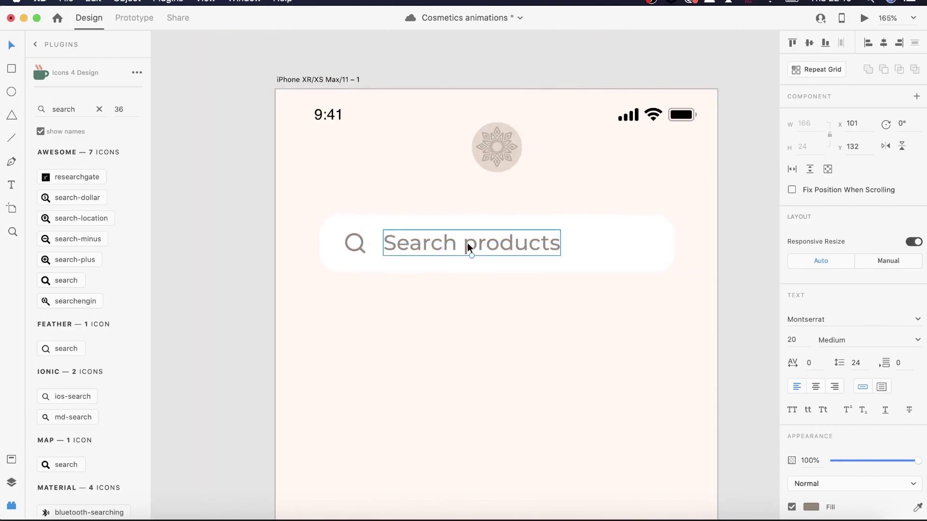
Scale down the search icon and the "Search products" text inside the search bar
shift+click(378, 259)
shift+click(362, 247)
drag(675, 272, 630, 260)
click(466, 309)
key(super+z)
scroll(454, 239, down, 5)
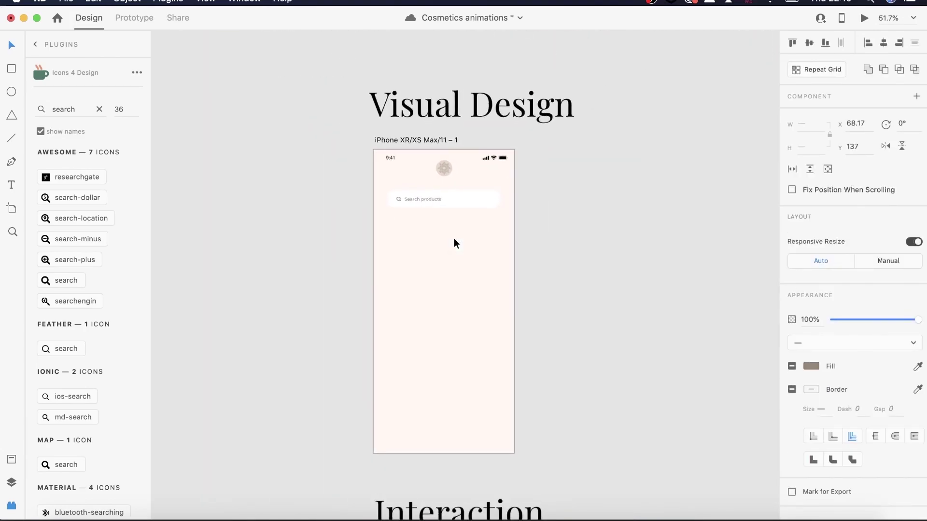
Draw a 54 × 54 square below the search bar, aligned with the bar's left edge
scroll(454, 239, up, 7)
scroll(453, 238, down, 1)
key(r)
drag(246, 250, 321, 323)
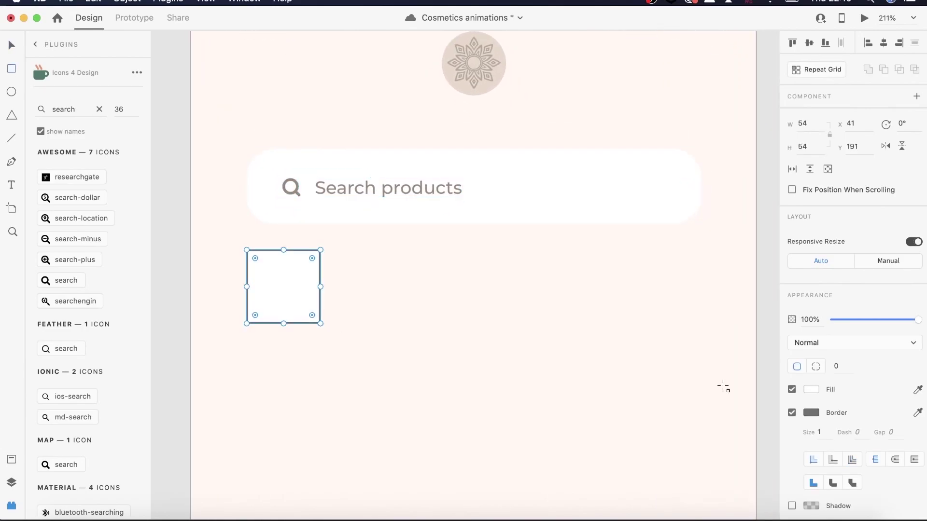
Duplicate the square, borderless with corner radius 10, into an evenly spaced row of eight extending past the artboard's right edge
drag(276, 284, 561, 287)
drag(562, 287, 657, 288)
drag(656, 287, 752, 287)
scroll(751, 288, right, 4)
drag(638, 289, 671, 298)
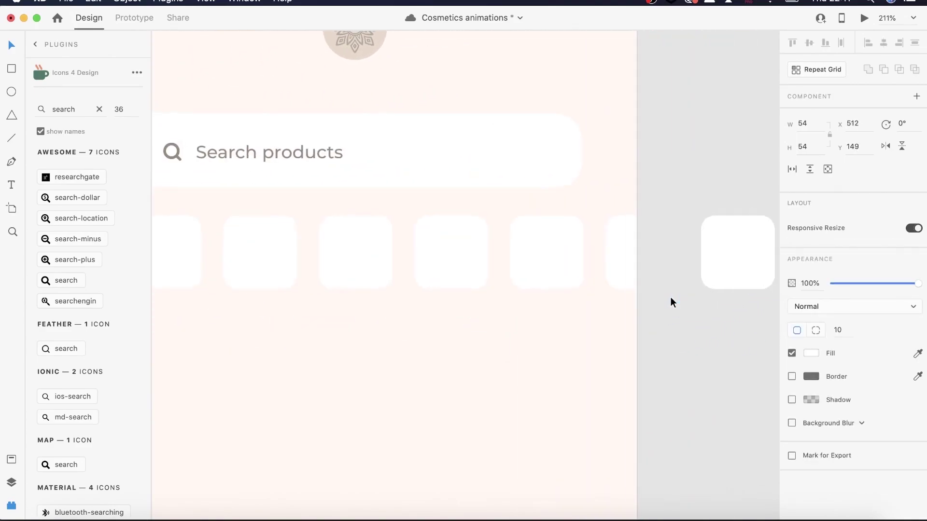
Select all the rounded squares in the row and group them
scroll(670, 297, down, 5)
shift+click(645, 262)
shift+click(594, 263)
shift+click(540, 262)
shift+click(486, 262)
shift+click(425, 260)
right_click(646, 262)
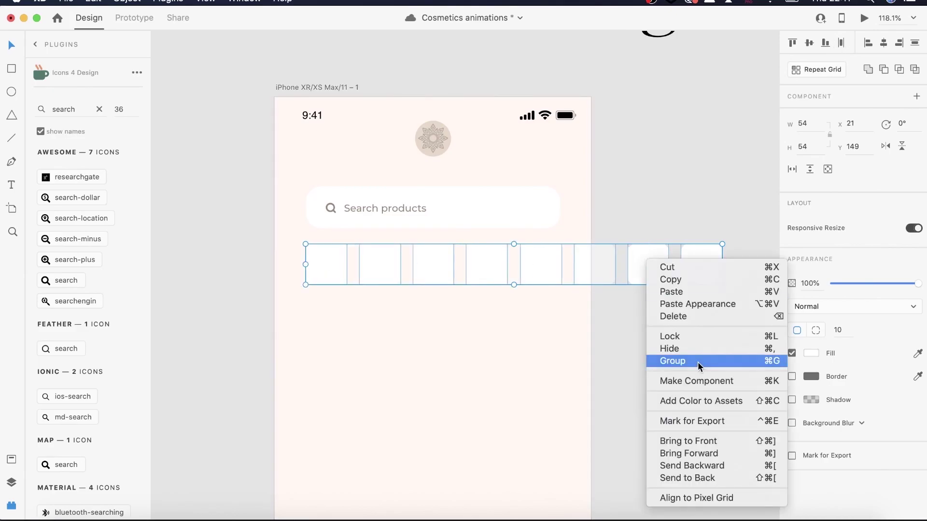
click(697, 362)
click(671, 338)
Place the 023-moisturizer icon in the first square, scaled down to about 27 × 27
scroll(534, 270, up, 8)
scroll(534, 271, left, 5)
click(12, 459)
drag(84, 376, 416, 290)
scroll(425, 303, down, 10)
drag(560, 437, 410, 307)
scroll(409, 307, up, 8)
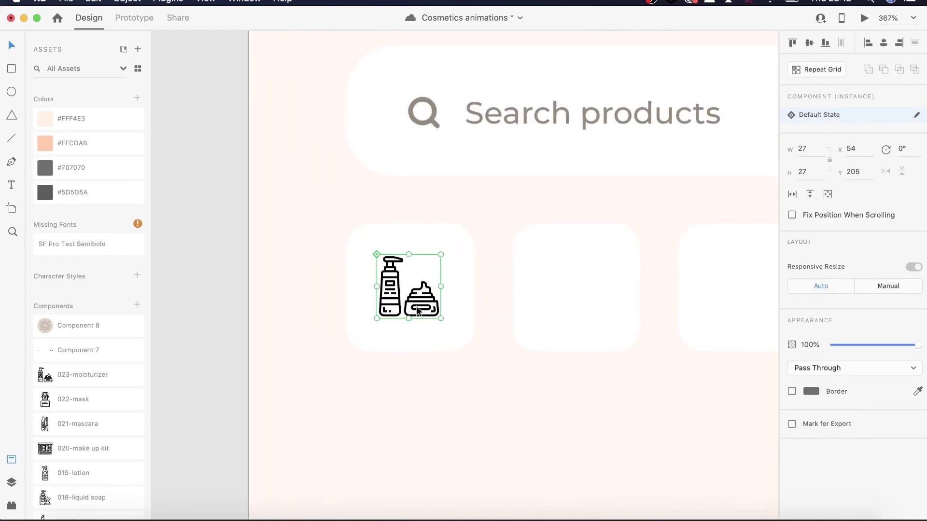
Place the 019-lotion icon over the second square and scale it down
scroll(297, 308, down, 2)
scroll(297, 309, right, 3)
drag(74, 473, 532, 271)
scroll(532, 271, down, 10)
drag(602, 431, 442, 270)
drag(430, 265, 523, 274)
scroll(522, 274, up, 8)
Set the lotion icon's width to 27 and adjust its position in the second square
drag(809, 149, 781, 147)
text(27)
key(Return)
scroll(542, 230, up, 3)
drag(542, 230, 532, 264)
key(super+z)
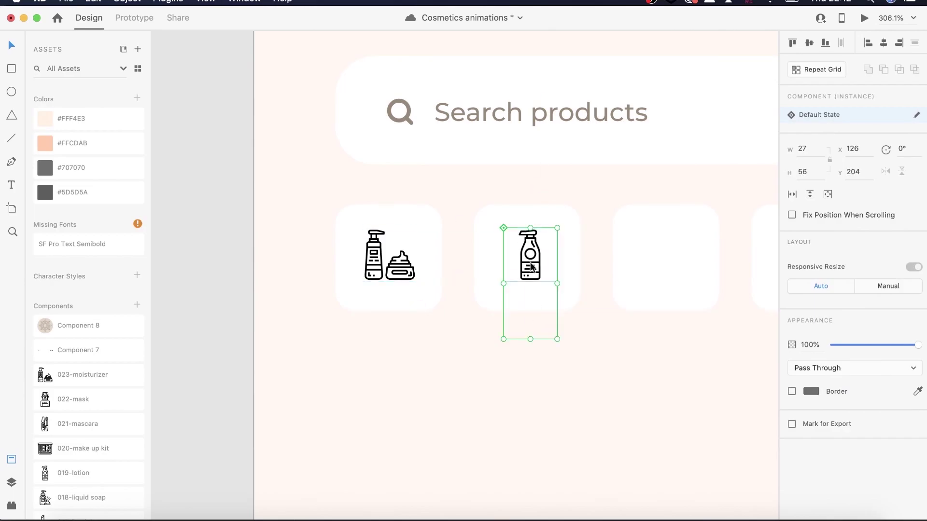
Place the 018-liquid soap icon from the components on the artboard
scroll(76, 419, down, 3)
drag(76, 419, 714, 270)
scroll(711, 263, down, 10)
Try to set the liquid soap icon's width to 27
drag(810, 149, 796, 146)
text(27)
key(Return)
scroll(660, 208, up, 5)
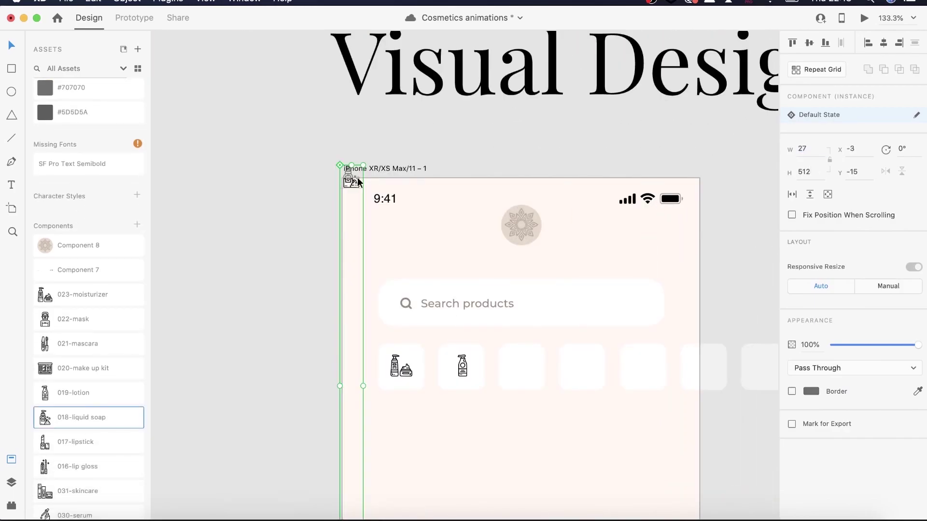
key(super+z)
Scale the liquid soap icon down proportionally and center it in the third square
scroll(481, 239, down, 8)
drag(587, 368, 449, 231)
scroll(467, 250, up, 10)
drag(359, 140, 586, 419)
key(shift+Right)
key(Right)
key(Right)
key(Right)
key(Right)
key(Right)
key(Right)
Place the 022-mask icon over the fourth square, scaled down to about 60 × 60
scroll(581, 395, right, 4)
drag(73, 319, 703, 312)
scroll(549, 354, down, 8)
drag(693, 438, 478, 226)
scroll(478, 242, up, 6)
drag(442, 175, 539, 462)
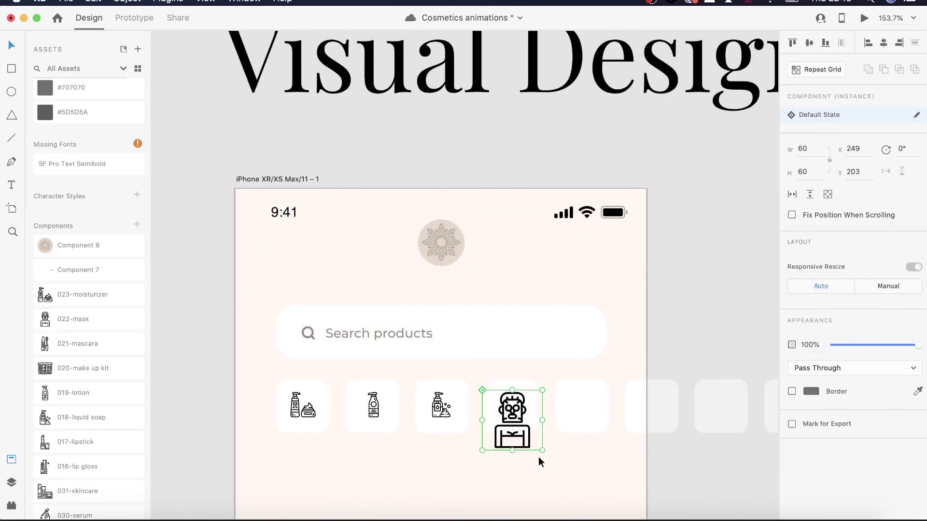
Reduce the mask icon to the same size as the other category icons and center it in the fourth square
text(7)
key(Return)
scroll(476, 439, up, 8)
drag(526, 345, 552, 348)
Place the 021-mascara icon in the fifth category square, scaled proportionally to 27 × 27 and centered
scroll(553, 348, right, 5)
drag(72, 344, 579, 217)
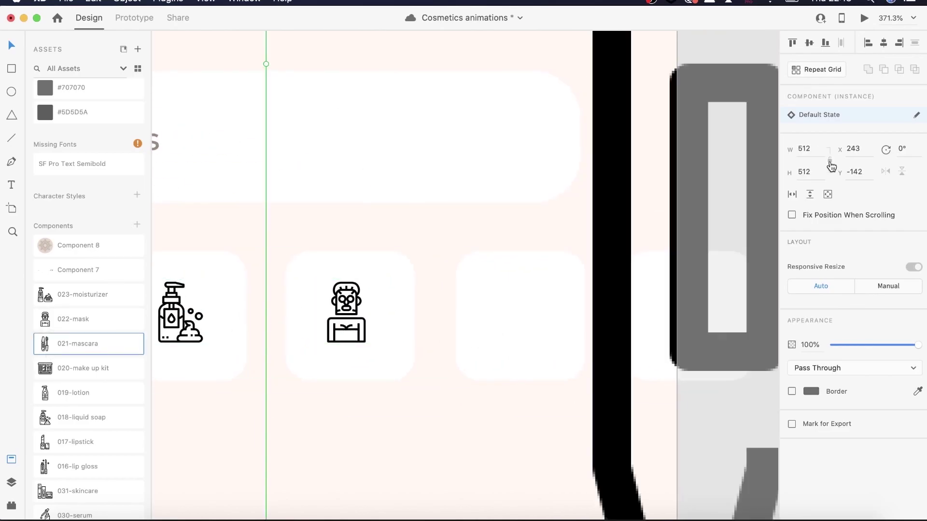
click(806, 149)
text(27)
scroll(536, 184, down, 10)
scroll(497, 92, up, 5)
drag(500, 100, 592, 447)
scroll(592, 448, right, 5)
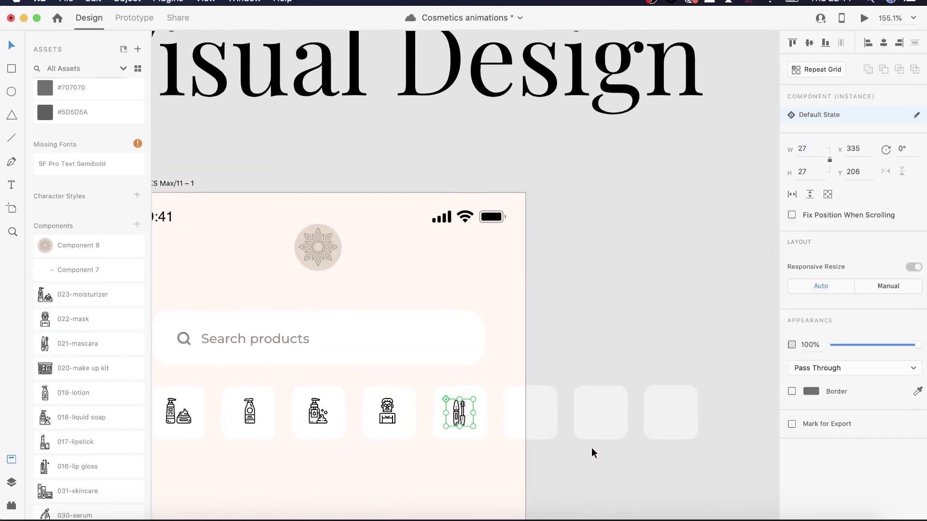
Place the 017-lipstick icon in the sixth category square, scaled to a width of 27 and centered
drag(73, 447, 434, 338)
click(805, 149)
text(27)
drag(287, 201, 457, 392)
Place the 031-skincare icon in the seventh category square, scaled to a width of 27 and centered
scroll(89, 459, down, 2)
drag(90, 461, 445, 424)
click(805, 149)
text(27)
key(Return)
drag(292, 302, 525, 391)
Place the 030-serum icon in the eighth category square, scaled to a width of 27 and centered
scroll(87, 386, down, 2)
drag(72, 443, 452, 212)
double_click(804, 149)
text(27)
key(Return)
drag(596, 398, 597, 397)
Select the "Search products" text together with the magnifier icon and change their fill to black
scroll(532, 393, left, 5)
click(411, 294)
scroll(376, 350, up, 3)
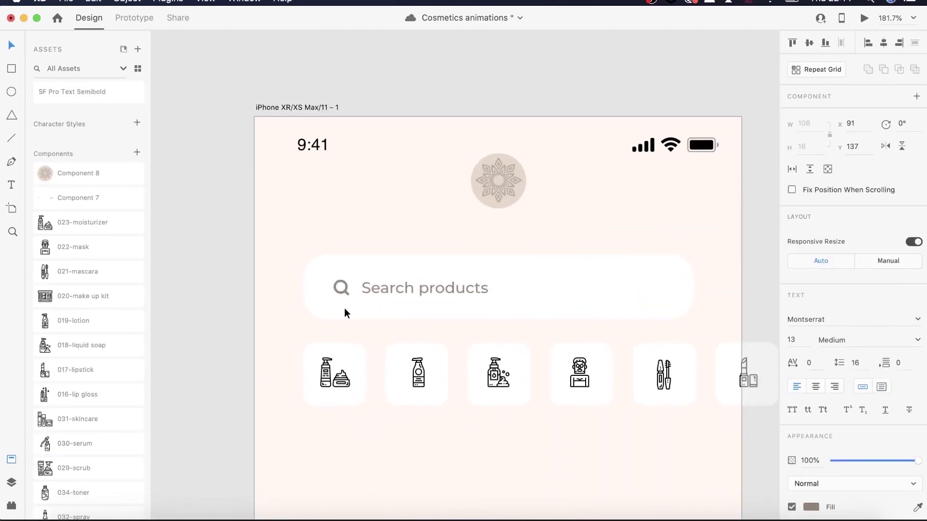
shift+click(341, 287)
click(811, 366)
drag(670, 337, 643, 397)
Change the border color of the magnifier icon's circle to black
scroll(349, 304, up, 5)
click(334, 277)
click(810, 377)
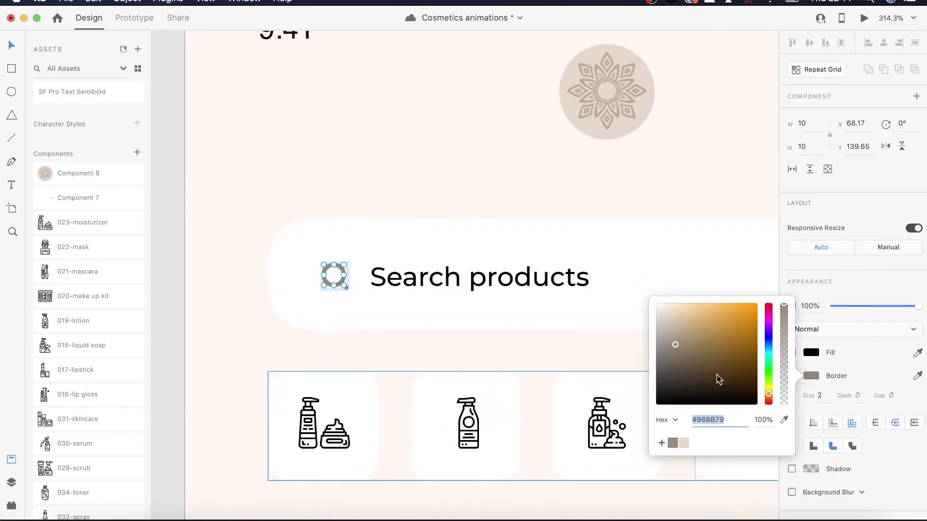
drag(674, 345, 650, 399)
click(431, 324)
Recolor the artboard's background rectangle to a muted beige saved as a swatch, and lock the rectangle
scroll(431, 325, down, 8)
right_click(424, 262)
click(428, 262)
click(811, 389)
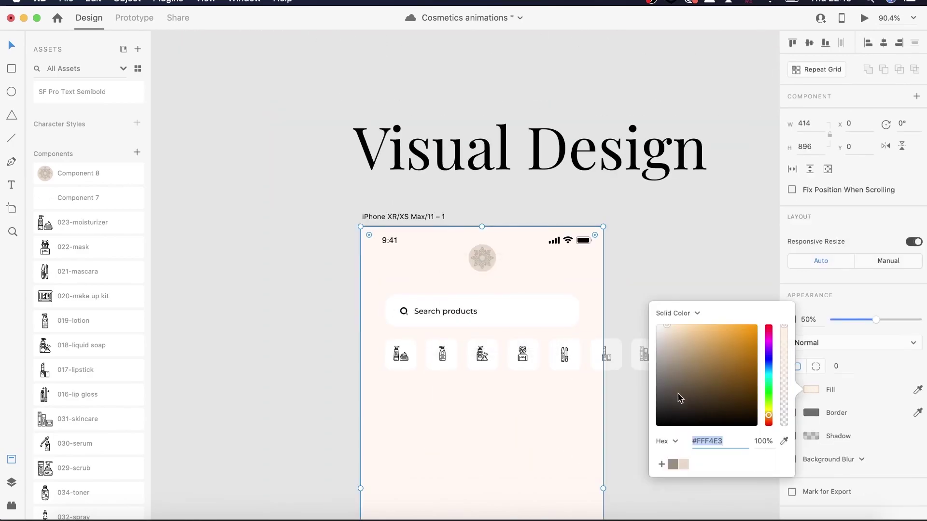
mouse_move(677, 324)
mouse_down()
mouse_move(657, 339)
mouse_move(668, 334)
mouse_up()
click(661, 464)
right_click(540, 268)
click(586, 348)
Change the logo circle's fill to the light cream #FFF3E0
scroll(489, 267, up, 8)
click(479, 276)
click(811, 462)
click(684, 500)
click(673, 501)
mouse_move(669, 369)
mouse_down()
mouse_move(715, 354)
mouse_move(668, 360)
mouse_up()
scroll(497, 235, down, 8)
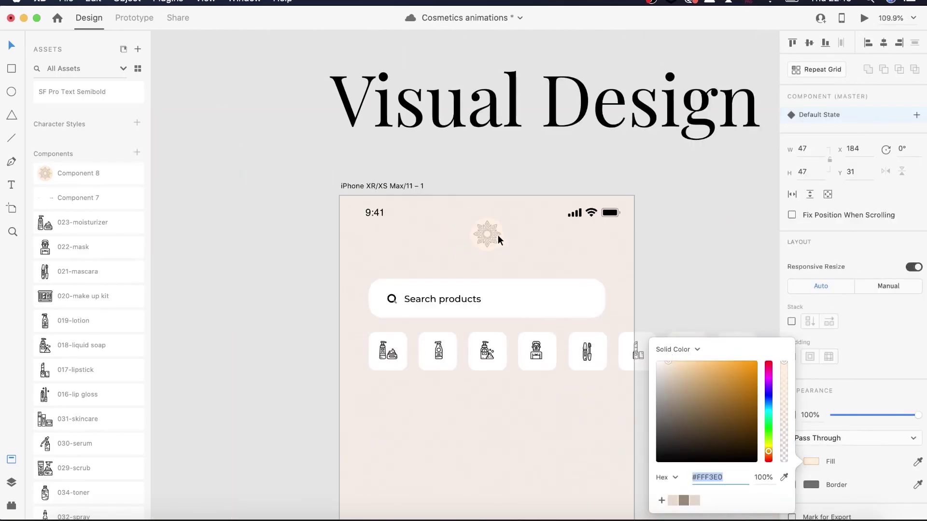
scroll(497, 236, up, 3)
scroll(497, 236, down, 4)
scroll(91, 256, up, 4)
click(96, 121)
click(405, 226)
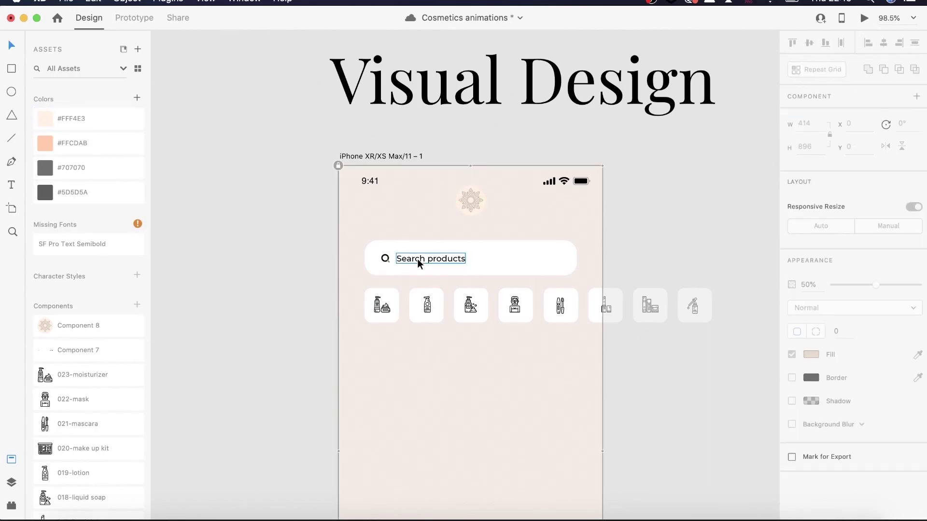
Add the text "Skin" below the first category icon in Montserrat Medium at size 20
scroll(417, 259, down, 3)
key(t)
click(352, 287)
text(Skin)
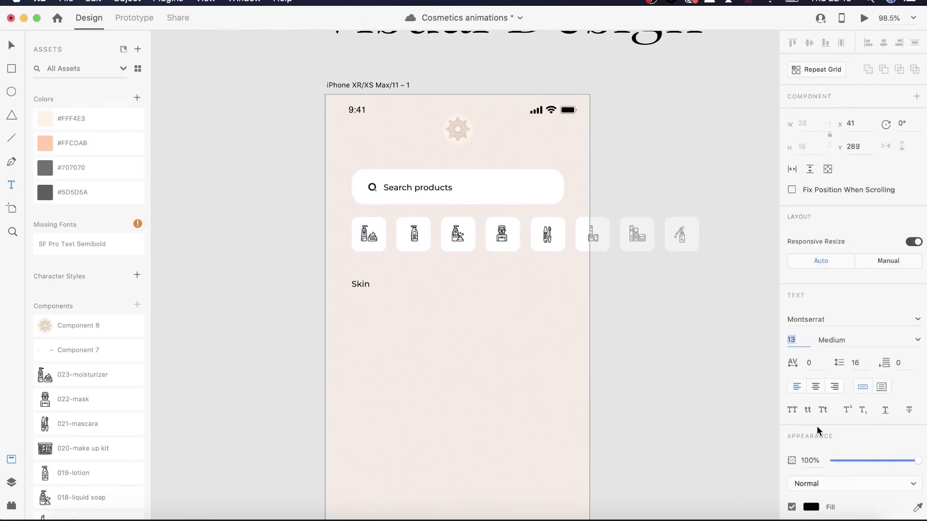
key(Escape)
scroll(305, 264, up, 3)
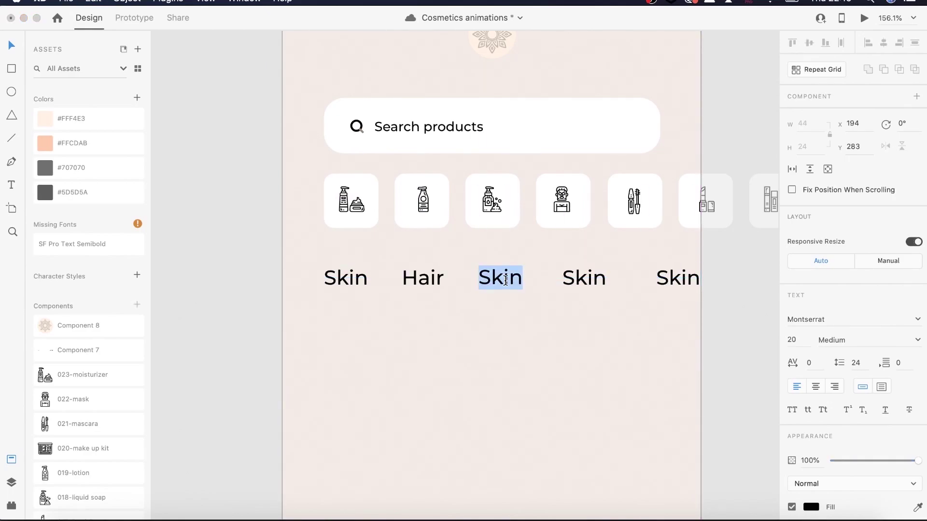
Space out the copied labels, delete the surplus copy, and rename the last two "Personal Care" and "Others"
drag(678, 278, 713, 279)
drag(593, 278, 651, 276)
drag(599, 290, 590, 283)
click(651, 277)
key(Delete)
scroll(697, 288, down, 1)
double_click(697, 284)
text(Others)
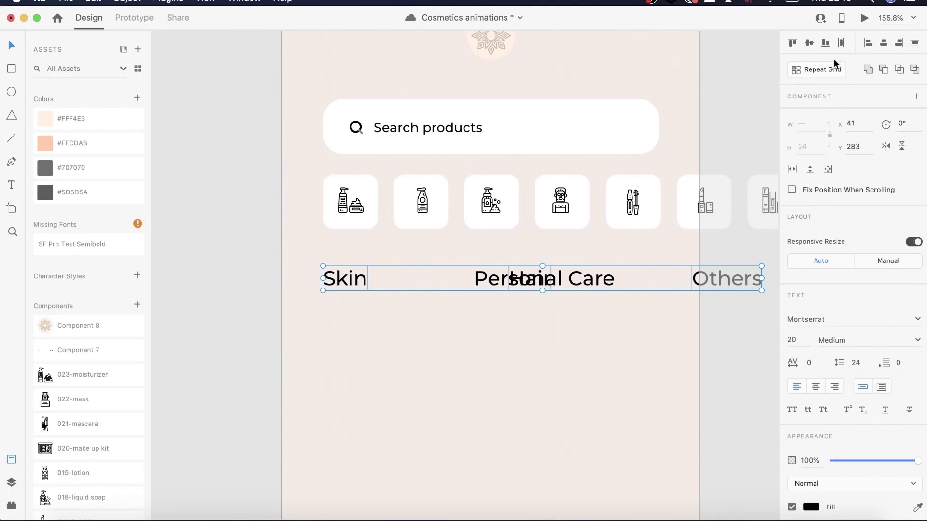
Distribute the four tab labels evenly and set them to SemiBold with a character spacing of -10
click(841, 43)
scroll(652, 361, down, 5)
scroll(653, 361, up, 5)
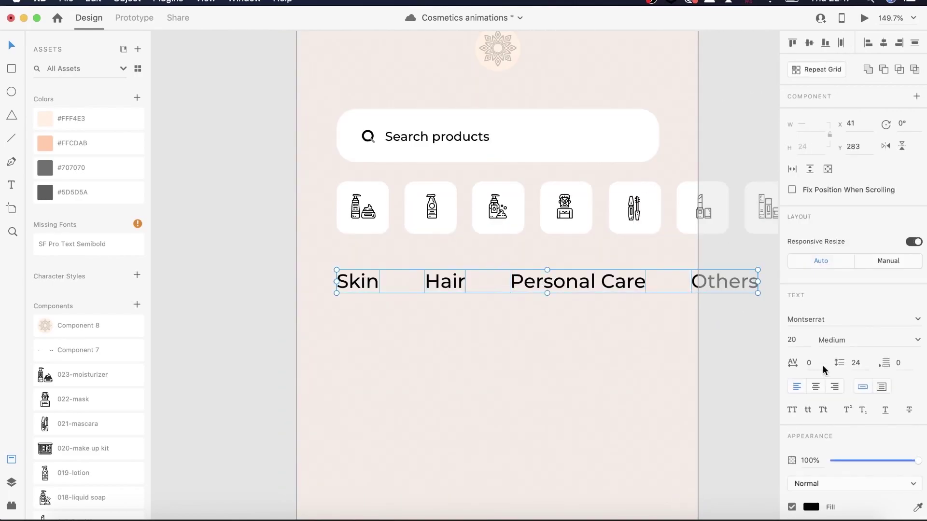
click(918, 342)
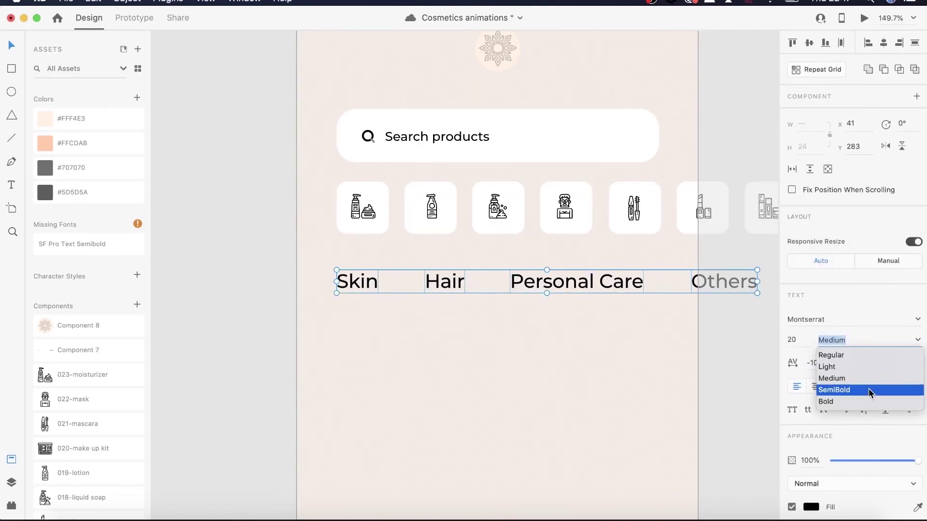
click(869, 391)
Recolor the Hair, Personal Care and Others labels light brown and the Skin label a darker brown
click(583, 284)
click(811, 506)
click(677, 393)
click(369, 287)
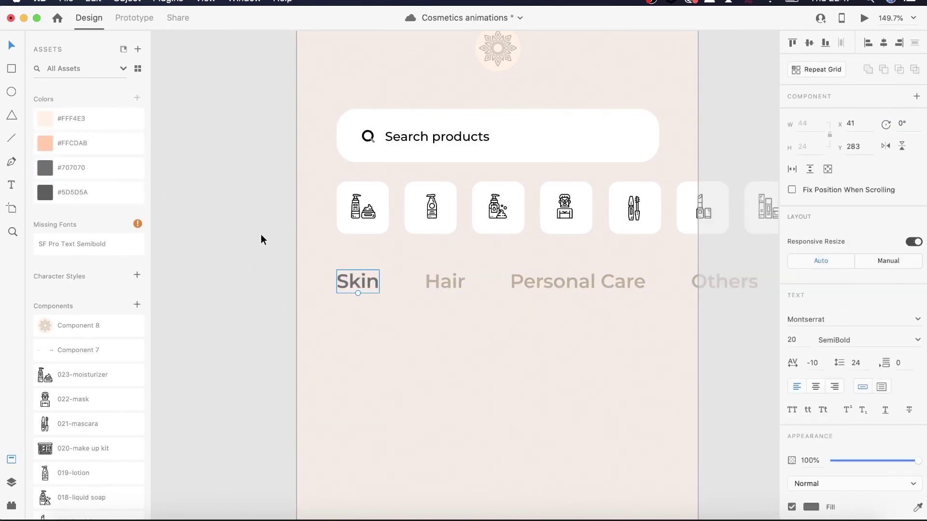
scroll(273, 233, down, 2)
scroll(261, 234, up, 10)
click(327, 225)
click(811, 507)
click(694, 501)
Draw a thick brown horizontal line with rounded ends under the Skin label, matching the word's width
click(11, 138)
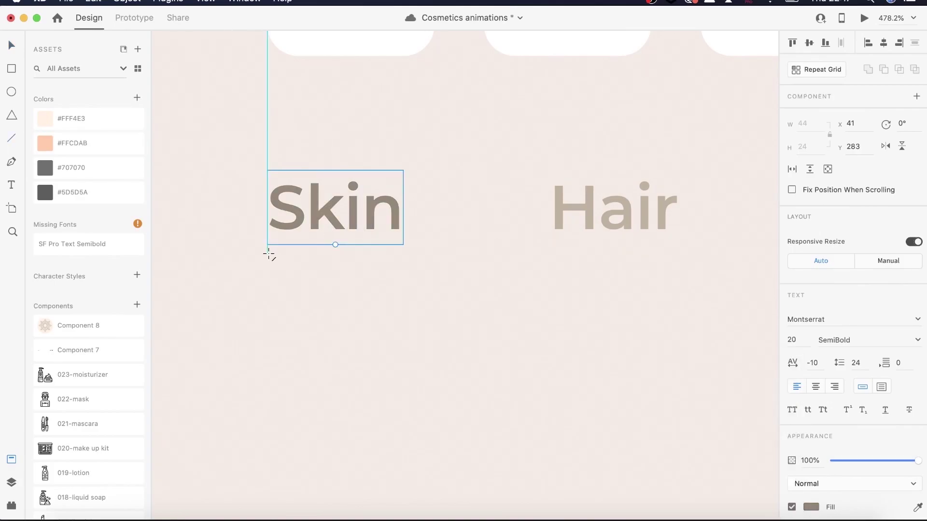
drag(269, 253, 401, 252)
click(820, 386)
scroll(238, 324, down, 10)
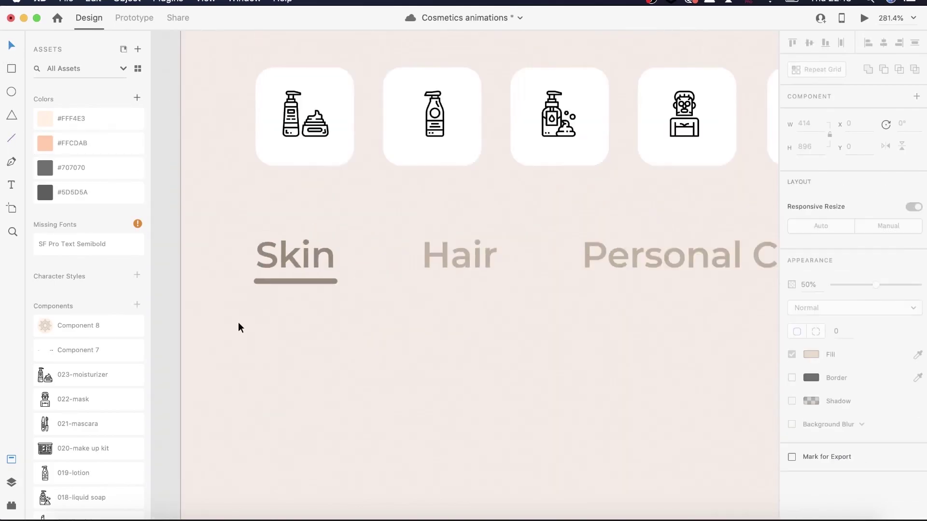
Draw a white 248 × 383 card below the tab labels with corner radius 20, no border and a drop shadow
key(r)
mouse_move(266, 190)
mouse_down()
mouse_move(379, 365)
mouse_move(400, 378)
mouse_move(411, 414)
mouse_up()
click(12, 45)
scroll(203, 427, down, 1)
click(792, 436)
click(791, 437)
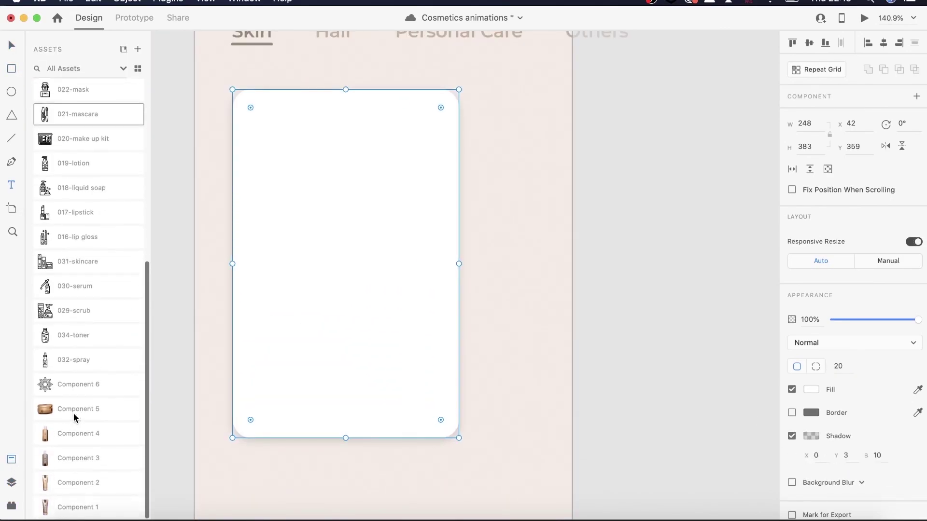
Place the Component 1 cream tube in the lower part of the card at a size of 108 × 254
click(84, 506)
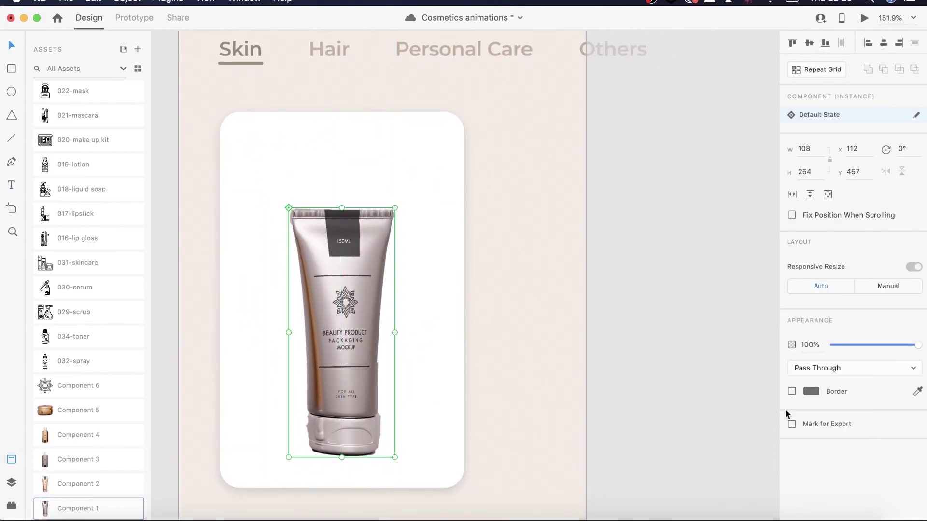
click(830, 367)
click(829, 379)
Add the title "Gentle cream" above the tube and set it in Montserrat Medium at size 20
click(261, 150)
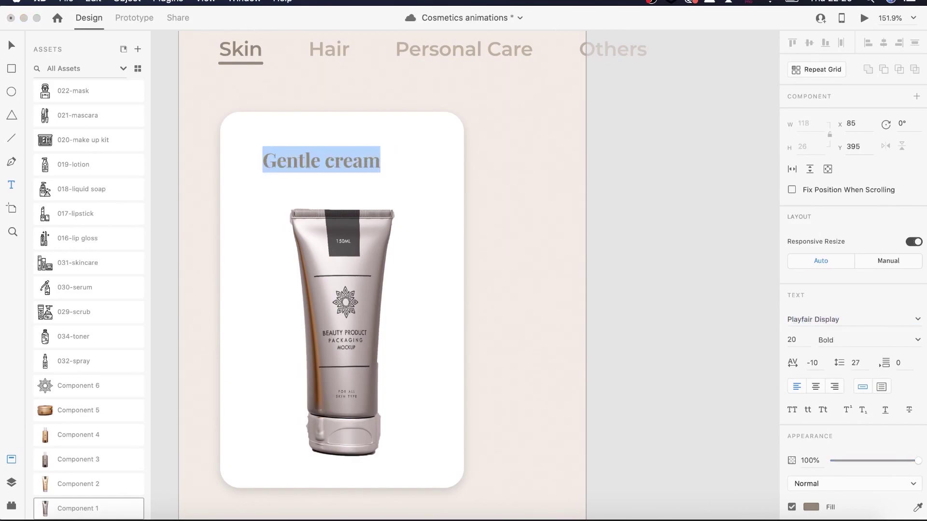
scroll(586, 224, down, 3)
click(844, 319)
text(Monr)
key(BackSpace)
text(tserrat)
click(917, 341)
click(842, 378)
Center the "Gentle cream" title on the card and change its fill to black #000000
scroll(614, 265, up, 4)
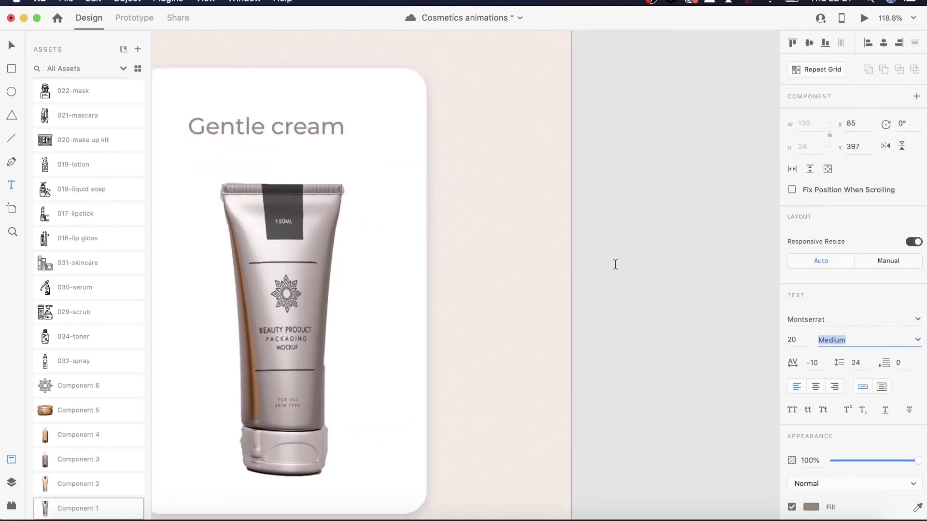
scroll(615, 265, left, 3)
key(v)
click(811, 507)
drag(672, 408, 652, 464)
scroll(498, 145, up, 2)
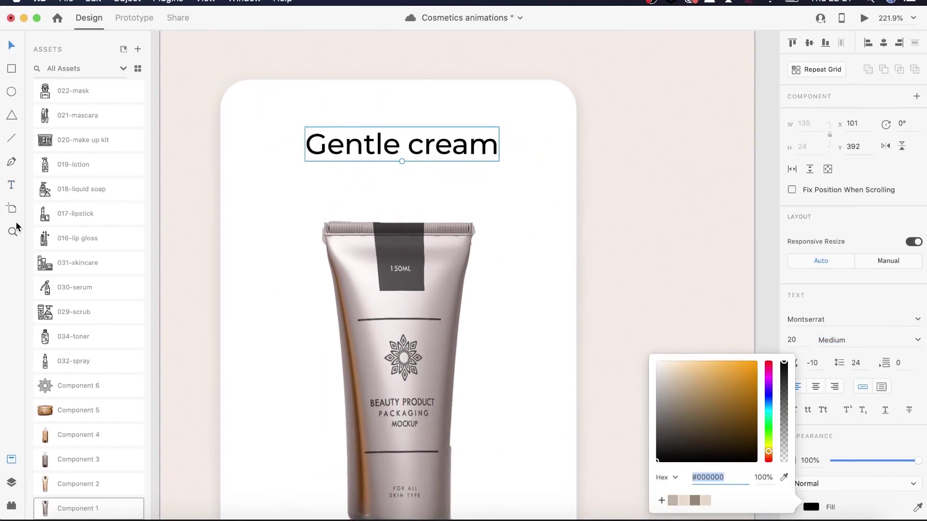
Add the price text "£12.99" below the "Gentle cream" title, using a keyboard layout that has the pound sign
click(11, 185)
scroll(310, 194, up, 5)
click(307, 200)
click(748, 2)
click(777, 17)
text(£)
click(748, 1)
Set the price text to Bold at size 10 and align it closely beneath the title
drag(457, 208, 305, 207)
click(917, 340)
click(863, 403)
key(Escape)
drag(382, 207, 371, 211)
drag(372, 240, 369, 225)
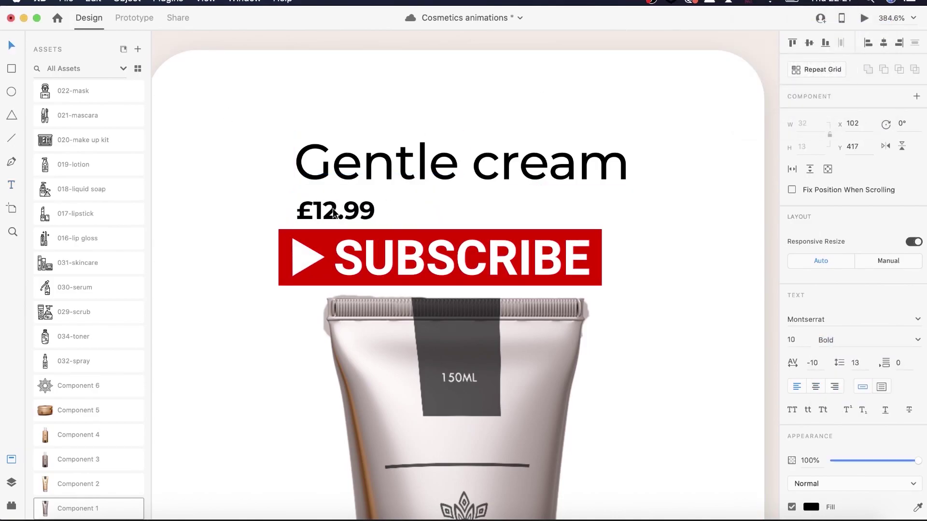
Add a small bold "150ml" label and position it beside the price
scroll(384, 236, up, 2)
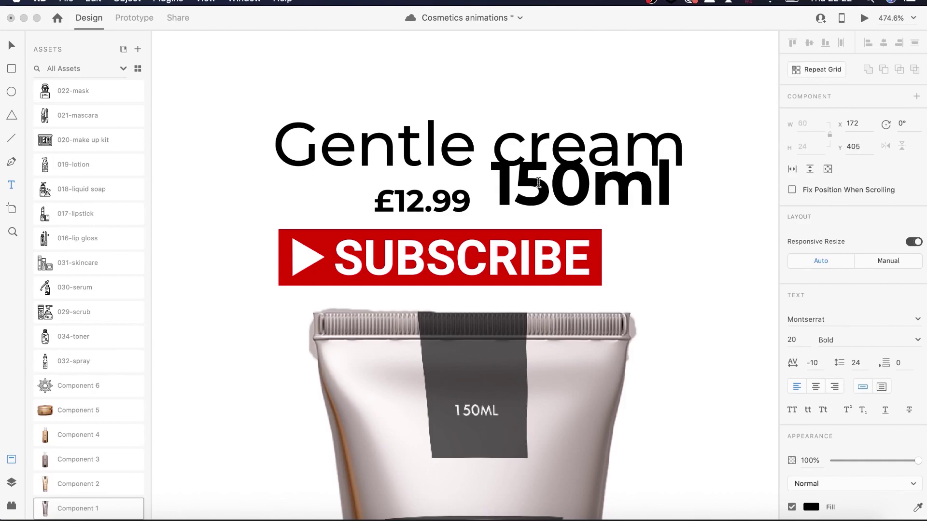
double_click(538, 184)
click(12, 45)
mouse_move(582, 223)
mouse_down()
mouse_move(585, 197)
mouse_move(581, 211)
mouse_up()
drag(567, 227, 567, 203)
Change the price text's fill to brown, enlarge it to size 17 and reposition it beside the volume label
click(420, 200)
click(811, 507)
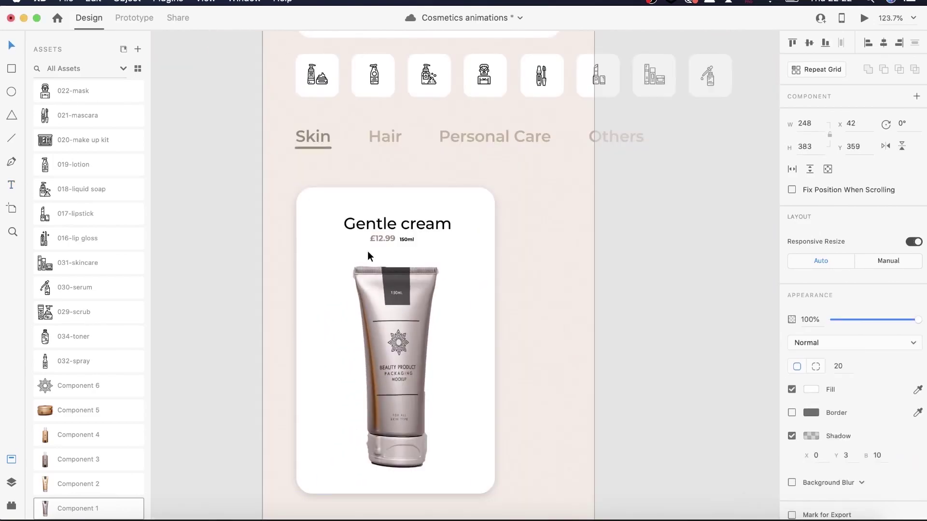
click(413, 378)
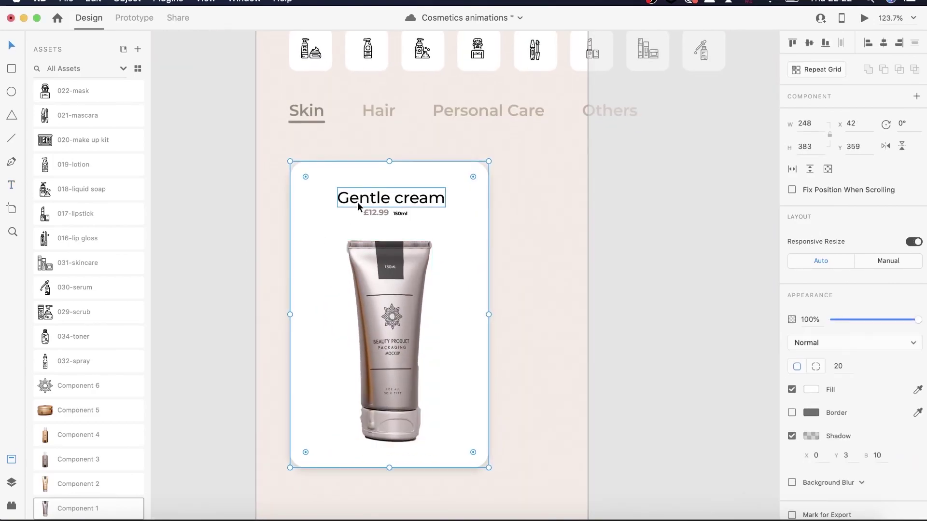
double_click(356, 210)
click(376, 213)
scroll(377, 218, up, 3)
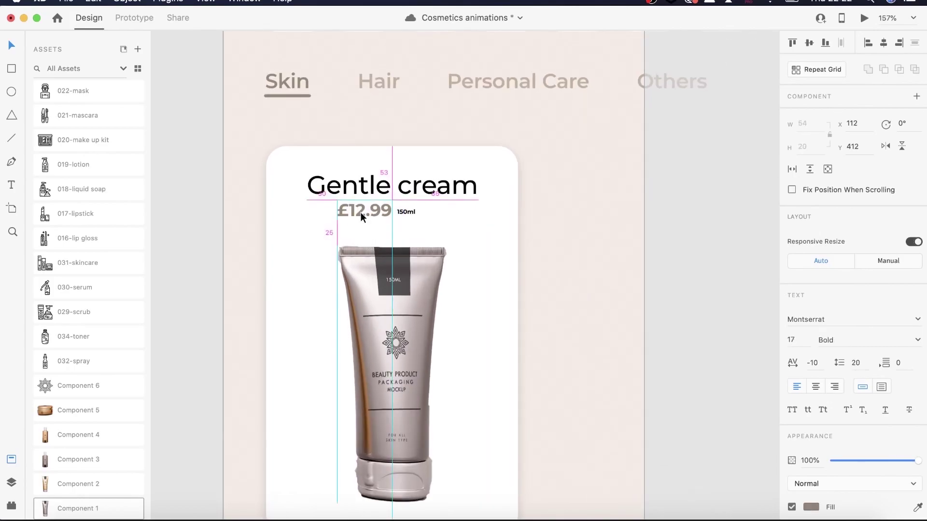
scroll(416, 213, down, 3)
Select the product card together with its texts and cream tube and group them
click(416, 232)
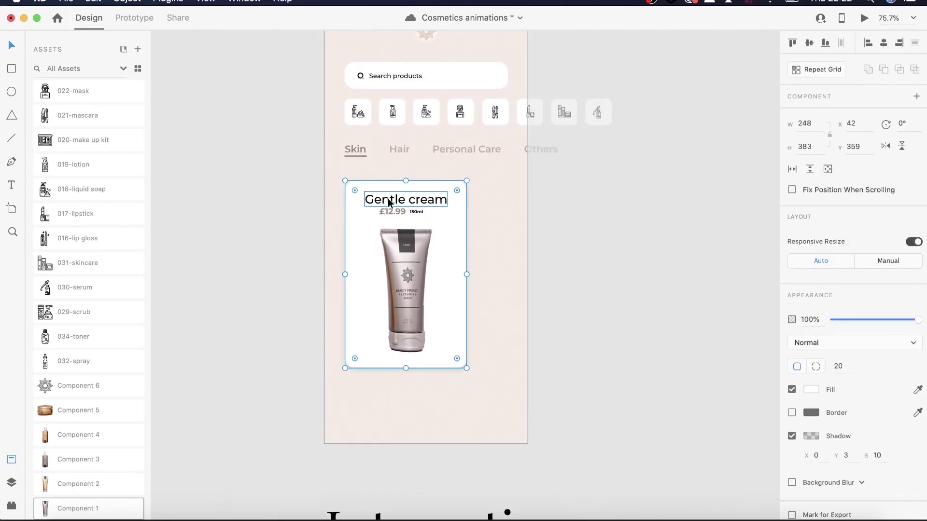
right_click(416, 235)
click(482, 335)
click(265, 371)
Draw a borderless white 414 × 76 bar along the artboard's lower edge with its two upper corners rounded to 20
scroll(265, 371, down, 1)
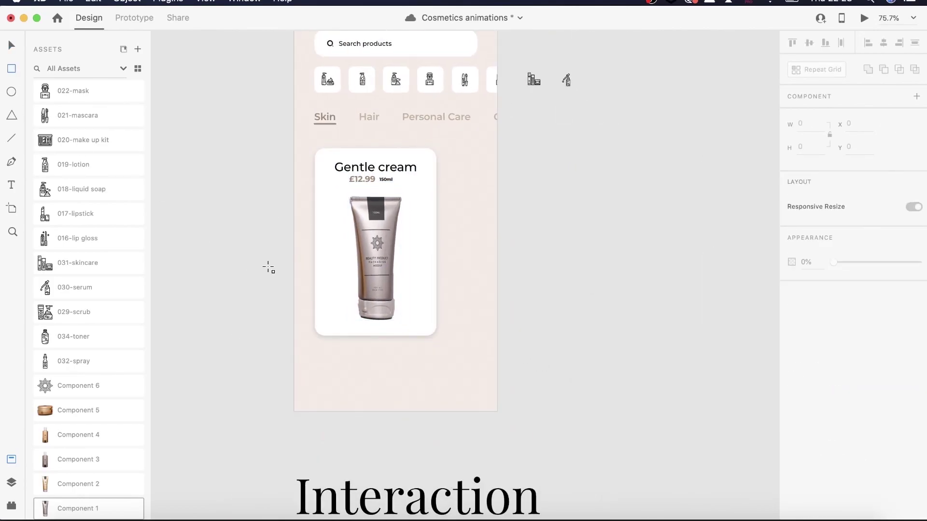
scroll(269, 267, down, 1)
drag(294, 334, 499, 371)
click(791, 413)
scroll(457, 298, up, 5)
scroll(457, 298, left, 2)
key(v)
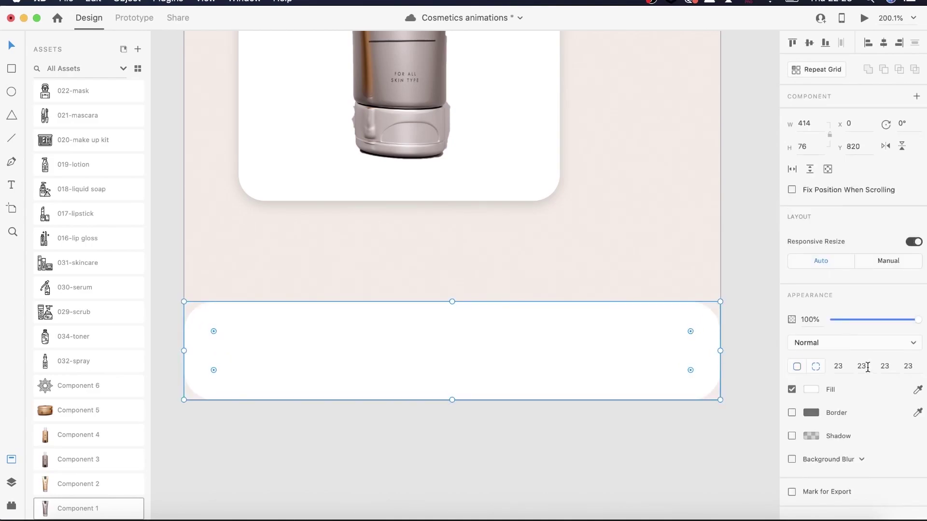
scroll(381, 346, down, 5)
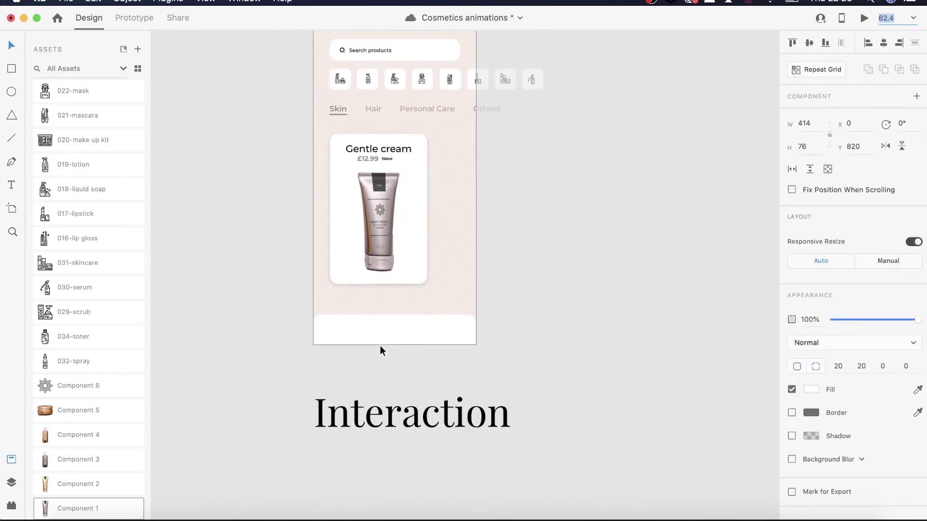
Reposition the skincare and serum icons of the category row beyond the artboard's edge
click(360, 170)
click(374, 144)
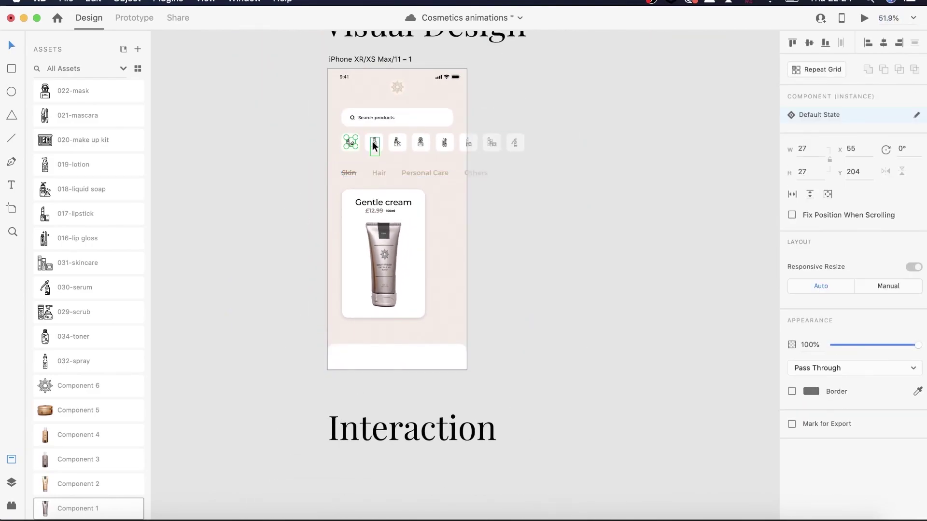
scroll(493, 145, up, 5)
drag(479, 144, 482, 159)
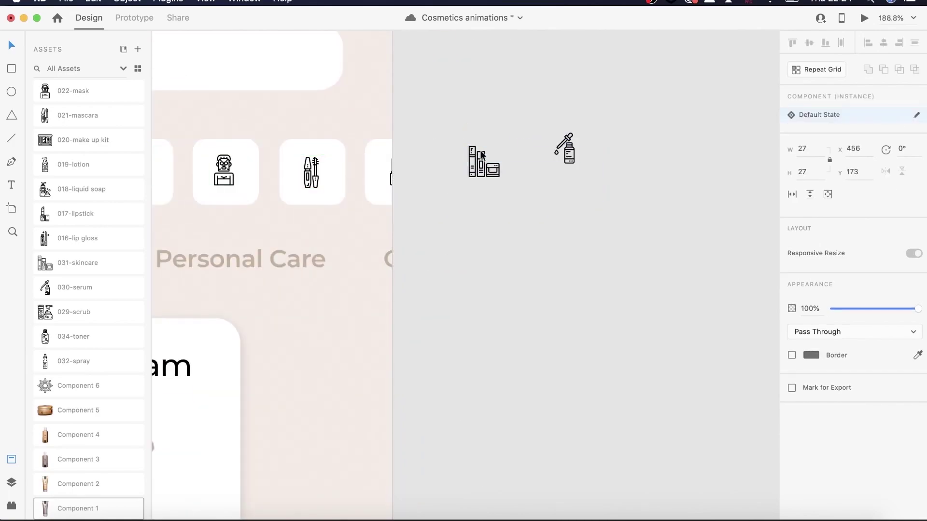
drag(599, 145, 601, 174)
scroll(552, 270, down, 5)
Select the icons along the category row and move the last two farther out, clear of their tiles
click(286, 260)
shift+click(329, 259)
shift+click(368, 258)
shift+click(408, 258)
shift+click(449, 262)
click(530, 259)
shift+click(566, 258)
drag(530, 260, 619, 263)
Place the lipstick and serum icons on the last two category tiles, in line with the other icons
scroll(495, 257, up, 5)
click(462, 255)
scroll(619, 262, down, 5)
drag(584, 259, 482, 213)
drag(618, 260, 516, 227)
click(627, 297)
scroll(549, 266, up, 5)
click(534, 291)
click(508, 227)
drag(481, 187, 606, 251)
drag(429, 171, 683, 250)
Select the category icons and group them, and select that group together with its white tiles
shift+click(606, 251)
shift+click(511, 251)
shift+click(435, 253)
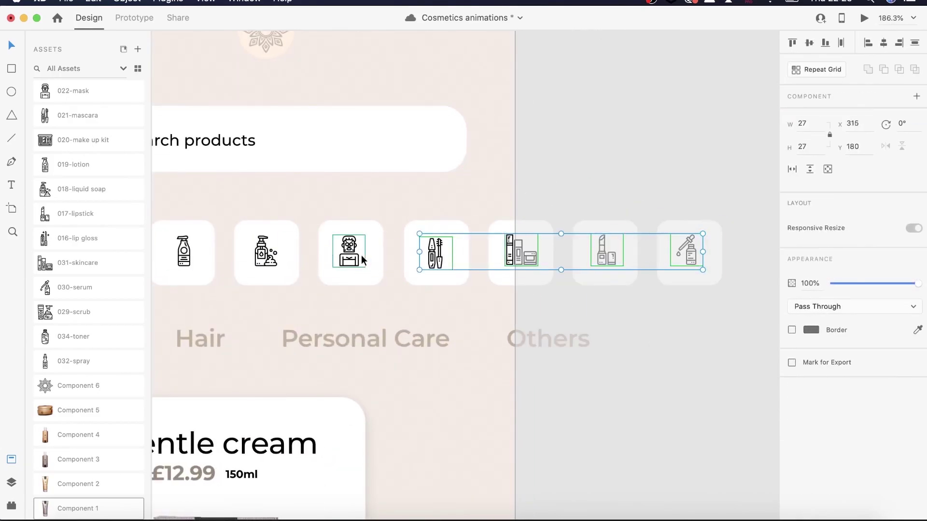
shift+click(354, 255)
scroll(354, 255, left, 3)
key(super+g)
scroll(410, 329, down, 5)
scroll(305, 338, up, 5)
scroll(305, 338, down, 6)
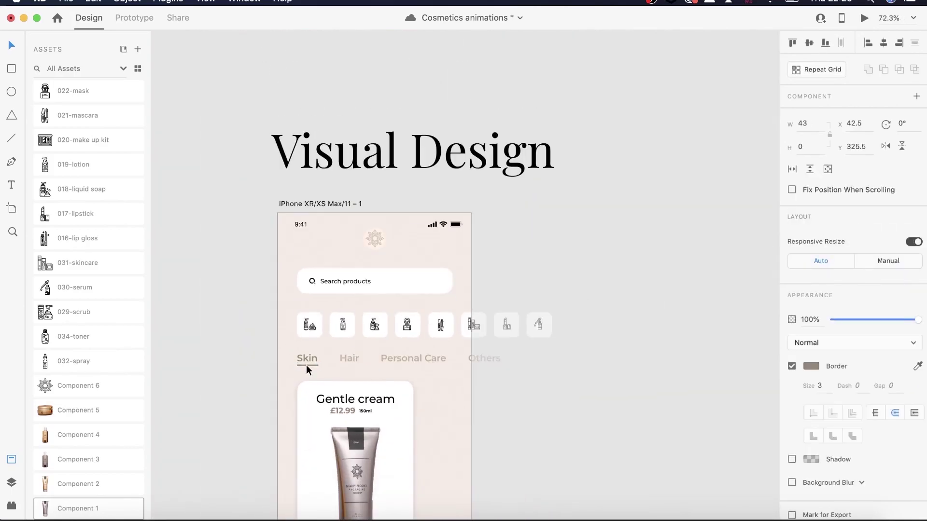
click(289, 325)
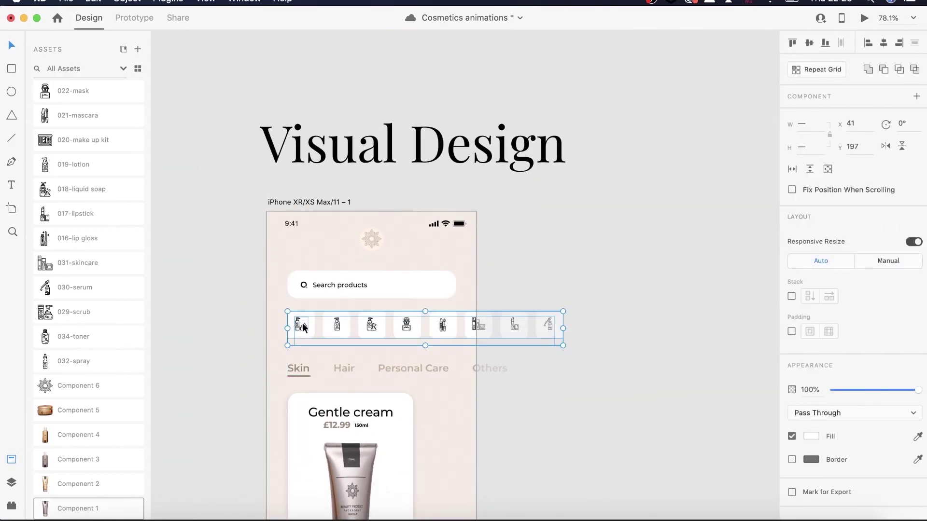
click(389, 289)
Draw an 89 × 33 rectangle in the bottom bar with a corner radius of 10
scroll(553, 269, down, 5)
click(339, 223)
click(363, 456)
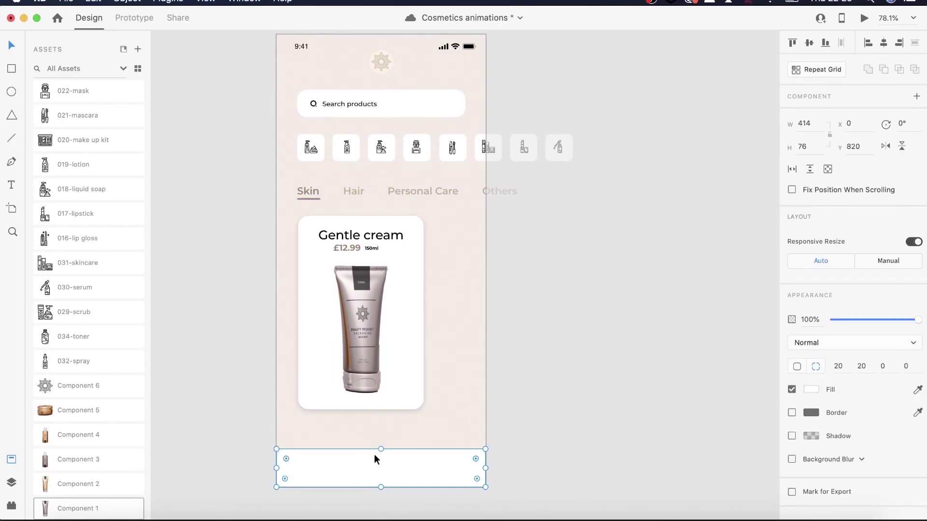
scroll(380, 457, up, 4)
key(r)
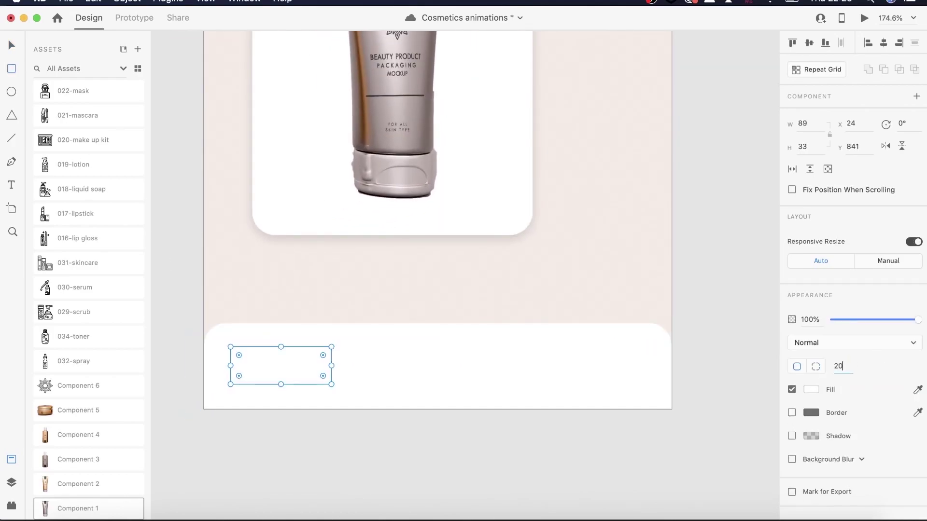
key(BackSpace)
key(BackSpace)
text(10)
key(Return)
Fill the small rectangle with brown and position it at X 21, Y 842, vertically centred in the bottom bar
click(811, 389)
click(694, 466)
scroll(198, 273, up, 4)
scroll(198, 274, down, 3)
key(Escape)
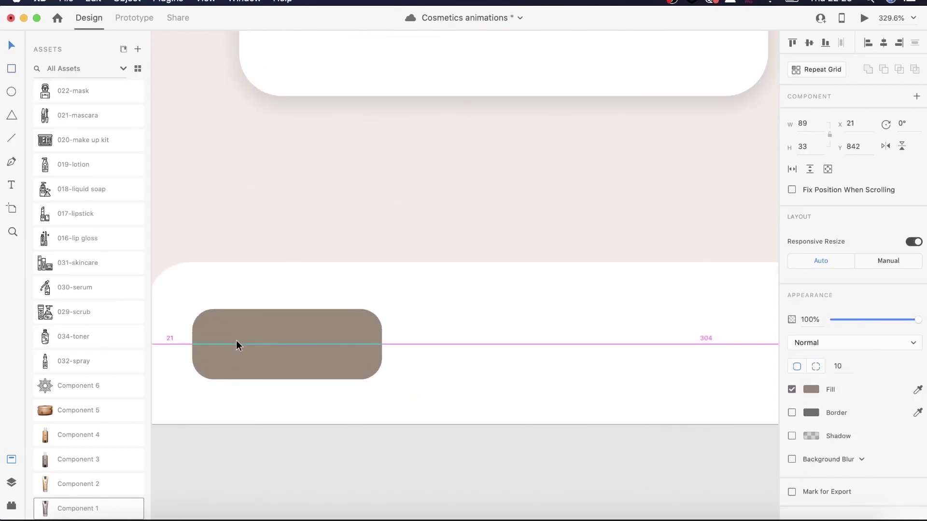
Add a white "Home" label in Montserrat Medium size 10 and position it on the brown button
click(228, 350)
text(Some)
click(811, 507)
click(252, 335)
double_click(252, 335)
click(811, 507)
drag(668, 379, 640, 370)
click(229, 339)
click(851, 378)
click(11, 45)
drag(255, 344, 285, 348)
Search the Icons 4 Design plugin for "home" and insert the Material home icon
click(12, 506)
click(100, 112)
text(home)
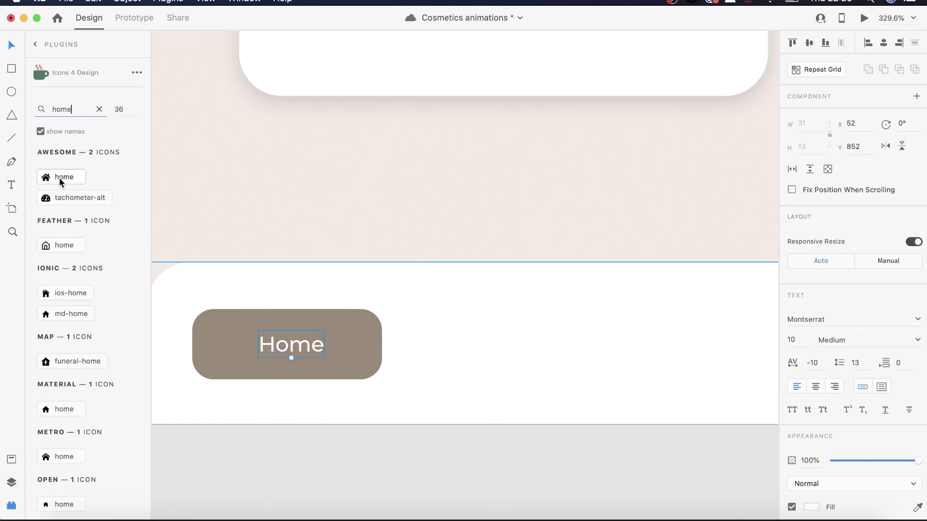
click(59, 178)
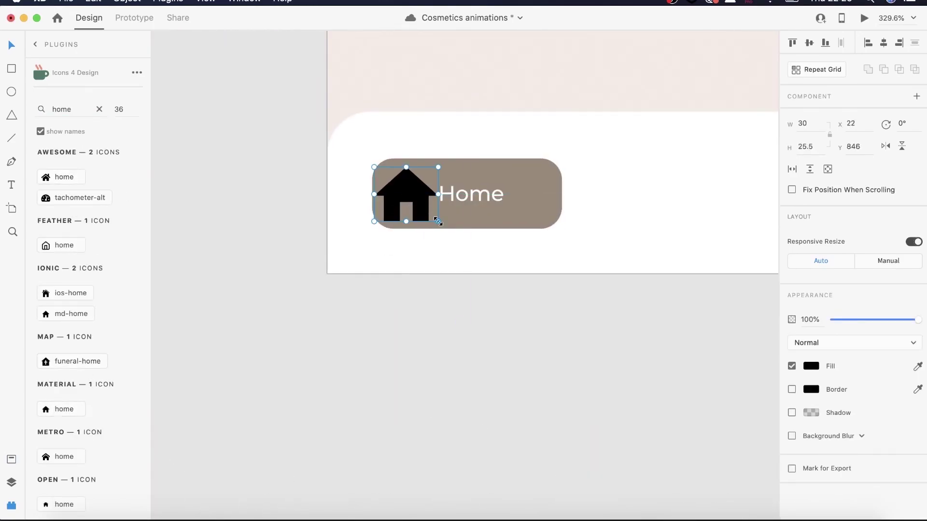
Shrink the home icon, fill it white and align it beside the Home label on the brown button
drag(406, 187, 409, 187)
scroll(408, 186, up, 5)
drag(462, 254, 453, 245)
click(811, 367)
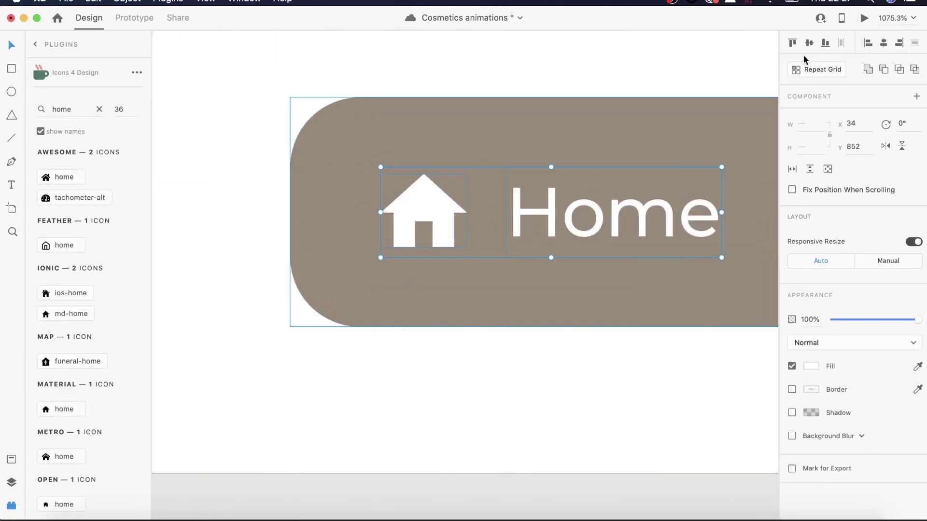
scroll(563, 211, down, 10)
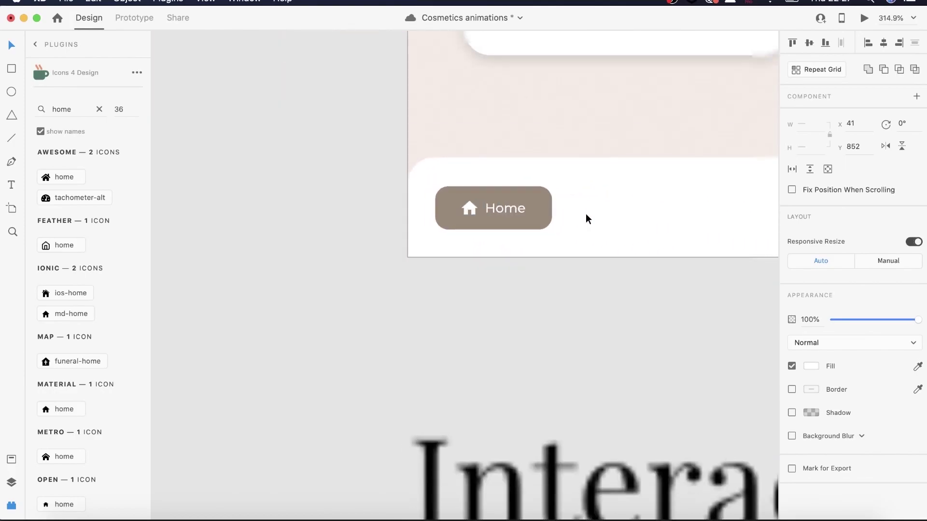
Give the Home label a heavier font weight
scroll(584, 247, up, 3)
click(417, 378)
click(918, 339)
click(850, 384)
click(729, 416)
scroll(531, 376, right, 2)
Insert the Material shopping-basket icon beside the Home button, filled light grey and scaled to about 23 × 20
key(t)
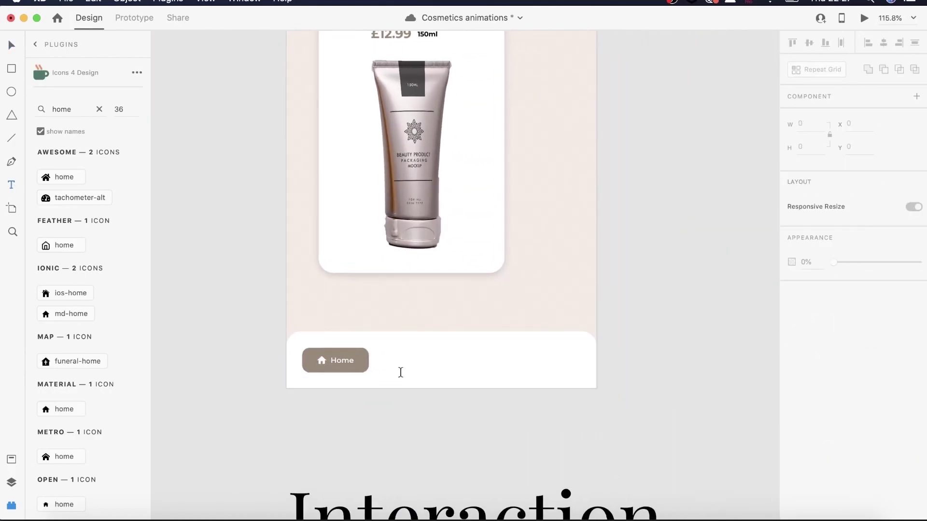
click(83, 354)
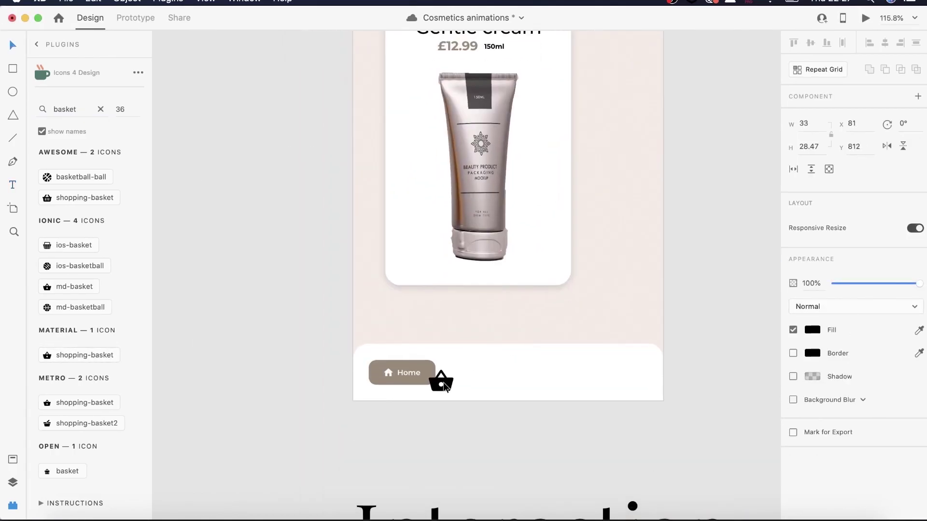
scroll(443, 383, up, 5)
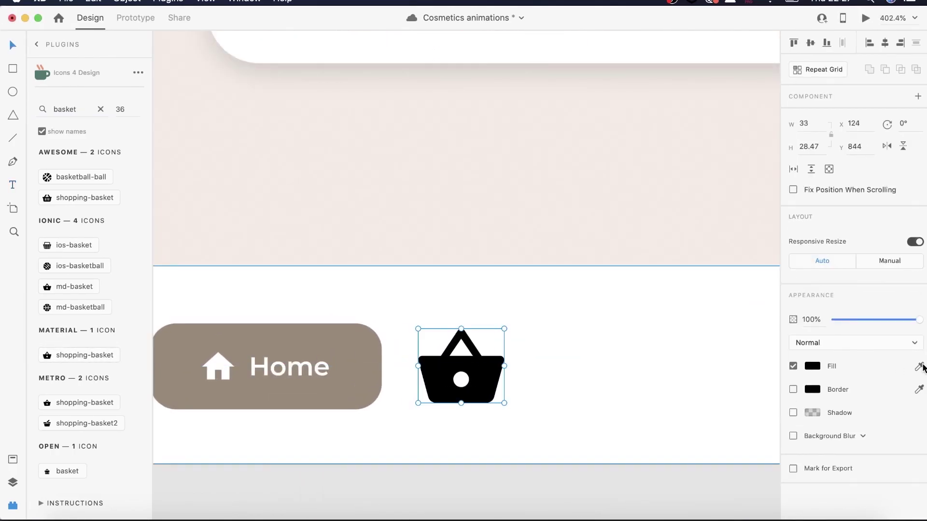
click(812, 366)
drag(671, 340, 649, 334)
click(663, 440)
drag(505, 404, 484, 378)
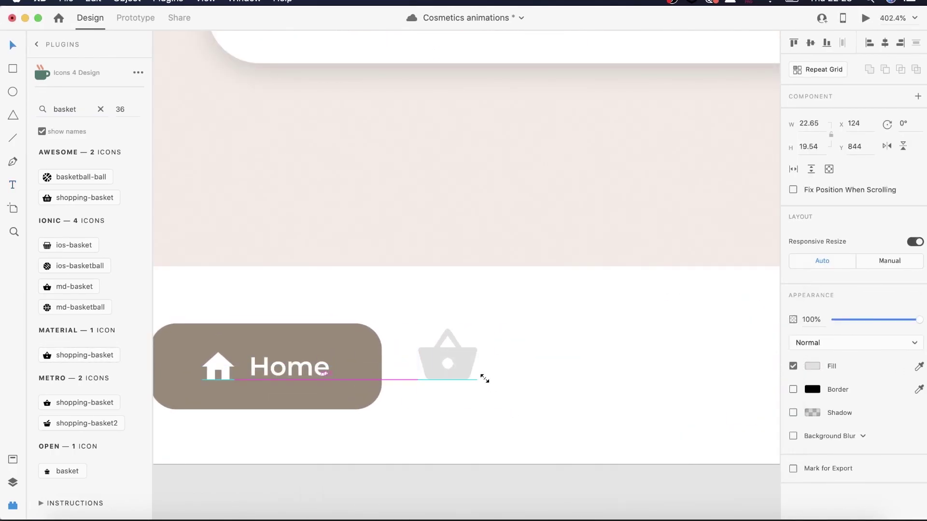
Find the Material navigation icon and place it after the basket, filled light grey and rotated 58°
scroll(527, 376, down, 4)
double_click(66, 109)
text(navigation)
click(812, 366)
drag(49, 251, 463, 364)
click(676, 440)
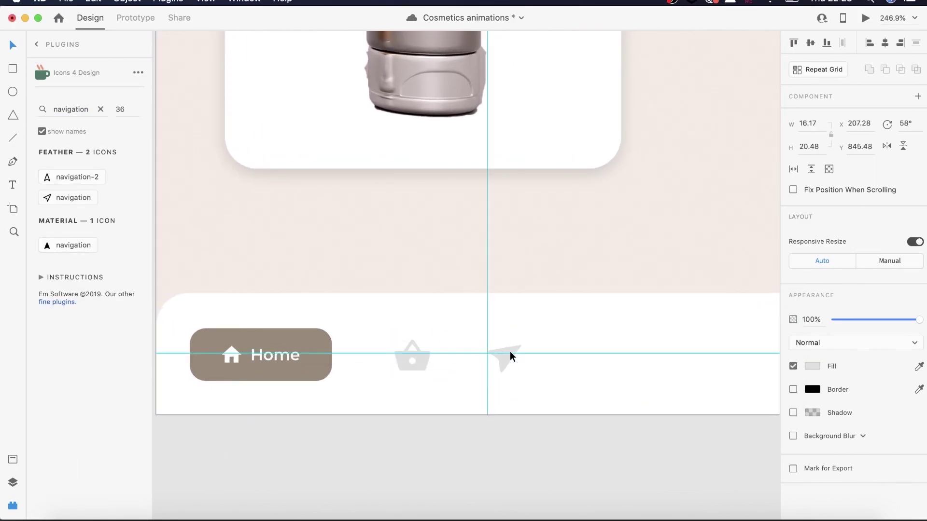
Fill the Material people icon with light grey and place it at the end of the bottom bar
click(812, 366)
click(677, 440)
click(571, 386)
scroll(686, 364, down, 4)
mouse_move(686, 363)
mouse_down()
mouse_move(709, 363)
mouse_move(699, 362)
mouse_up()
Select the Home button and the basket, navigation and people icons and align them along the bottom bar
shift+click(600, 359)
shift+click(623, 347)
click(548, 361)
shift+click(600, 360)
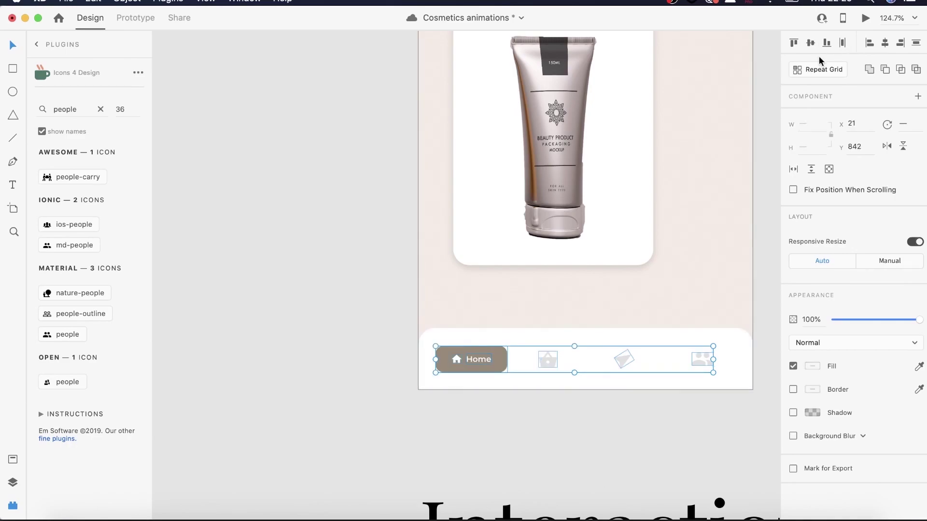
click(680, 425)
Increase the Home button's height to 39 and adjust the position of its icon and label inside it
scroll(680, 425, down, 3)
scroll(517, 412, up, 7)
click(504, 389)
drag(453, 372, 454, 367)
click(467, 398)
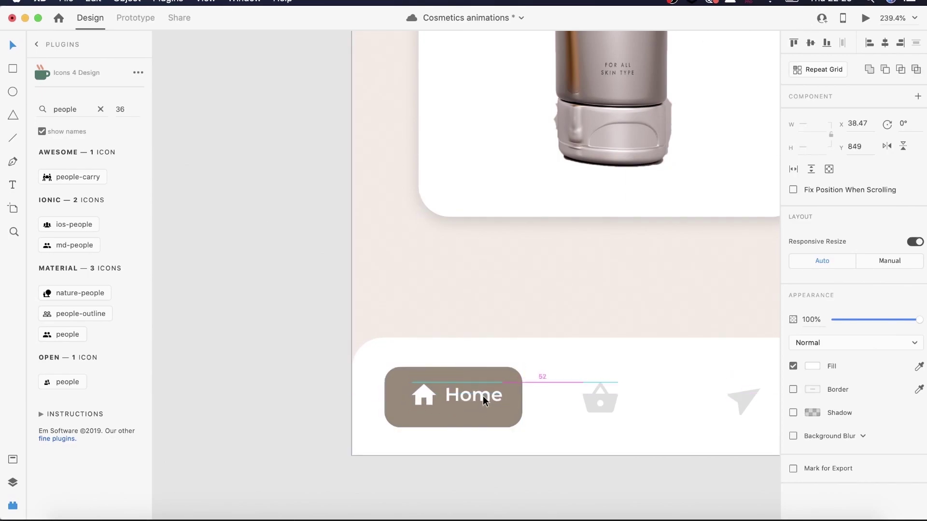
Place a copy of the Gentle cream product card beside the original, extending past the artboard's edge
scroll(482, 398, down, 5)
click(366, 341)
drag(366, 341, 547, 341)
key(super+z)
drag(374, 316, 544, 317)
Change the copied card's title to "Eye cream 40+" and its price to £10.99
scroll(580, 273, up, 4)
scroll(580, 273, up, 1)
double_click(499, 97)
double_click(498, 97)
key(super+a)
text(Eye)
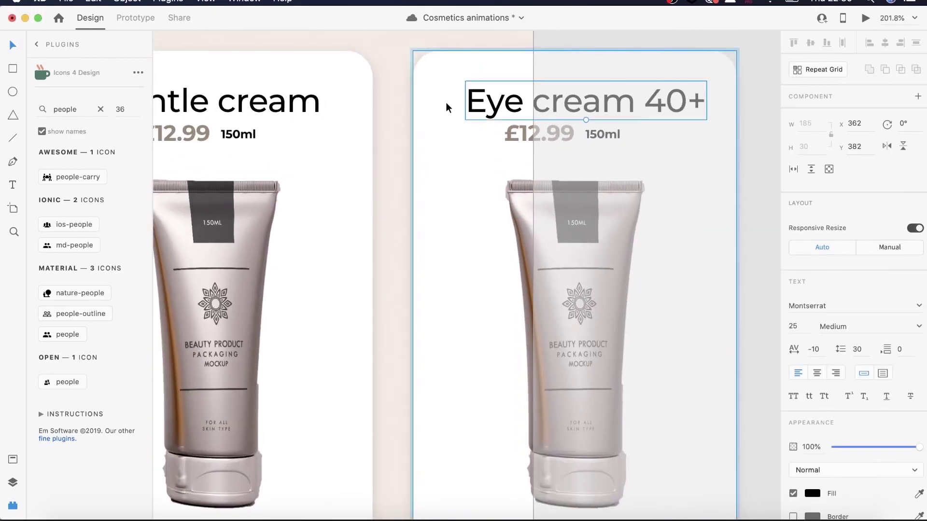
scroll(448, 101, up, 1)
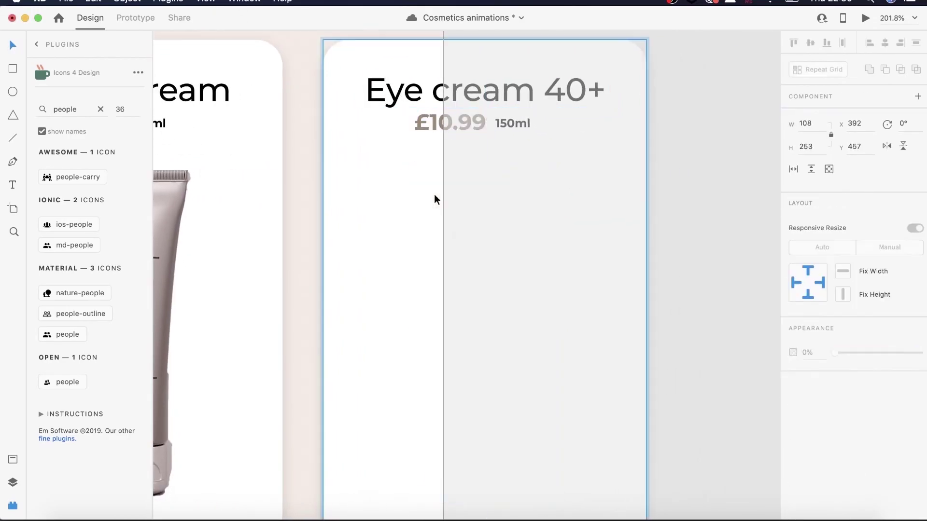
Place the Component 5 copper jar on the Eye cream 40+ card, scale it down and centre it there
click(12, 459)
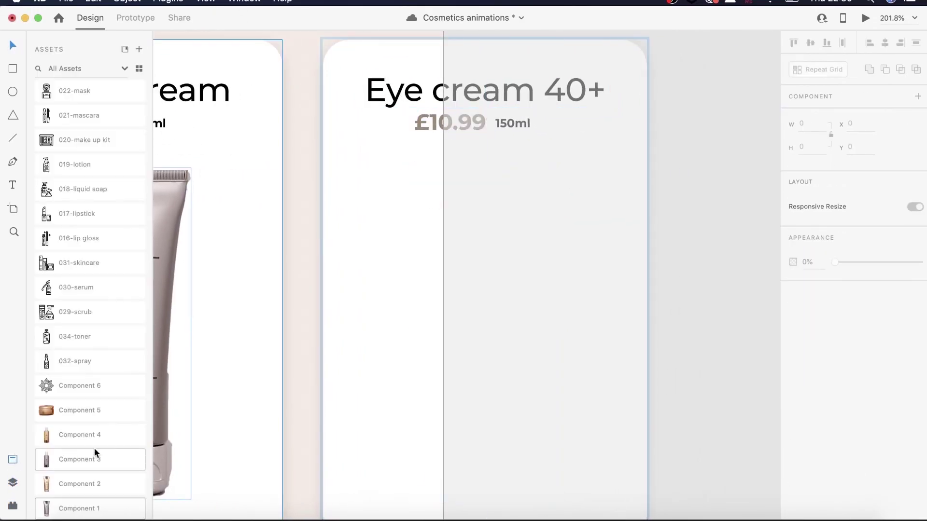
drag(79, 410, 481, 365)
scroll(482, 364, down, 5)
drag(618, 477, 482, 387)
drag(480, 380, 528, 386)
drag(497, 356, 497, 346)
scroll(497, 346, up, 3)
scroll(497, 346, down, 5)
Duplicate the iPhone XR/XS Max/11 – 1 artboard and move the copy farther beside the original
click(335, 187)
scroll(335, 186, right, 3)
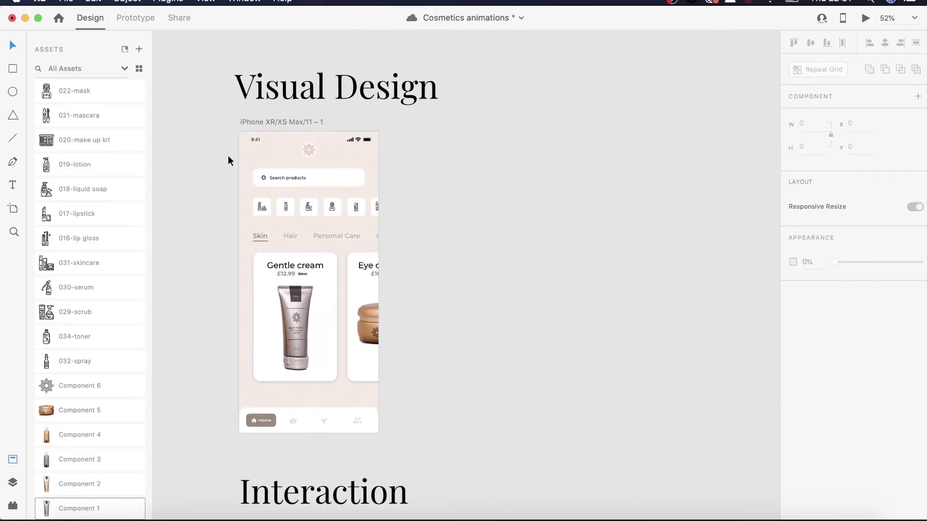
scroll(335, 186, right, 2)
click(240, 124)
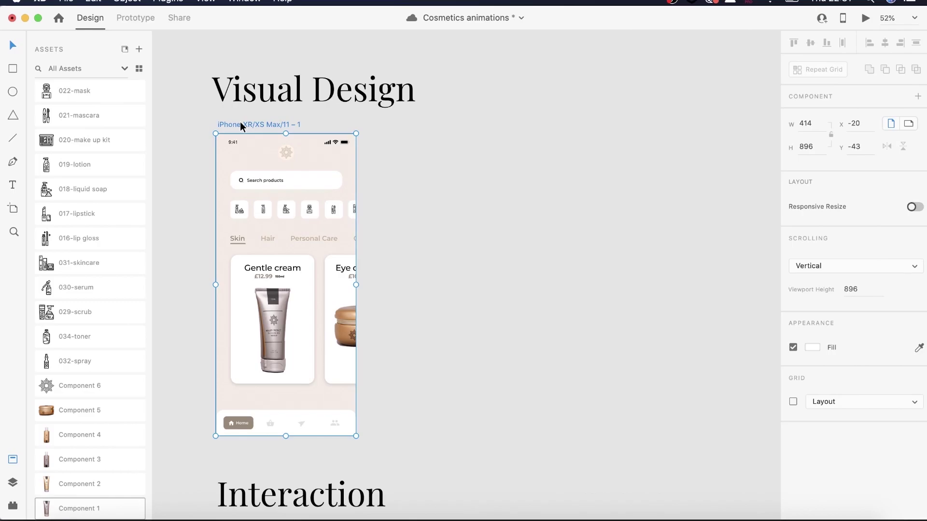
right_click(240, 125)
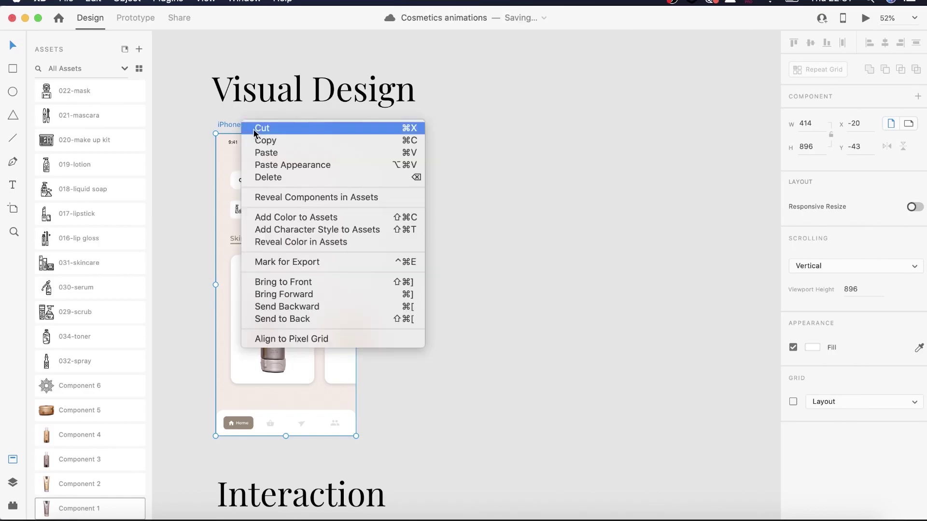
click(13, 482)
right_click(70, 94)
click(114, 137)
drag(419, 125, 505, 125)
Delete the logo, the search bar and its magnifier icon from the duplicated artboard
scroll(585, 146, up, 4)
scroll(586, 146, down, 3)
click(414, 177)
scroll(415, 177, up, 1)
scroll(486, 36, up, 5)
click(488, 117)
key(Delete)
click(449, 177)
key(Delete)
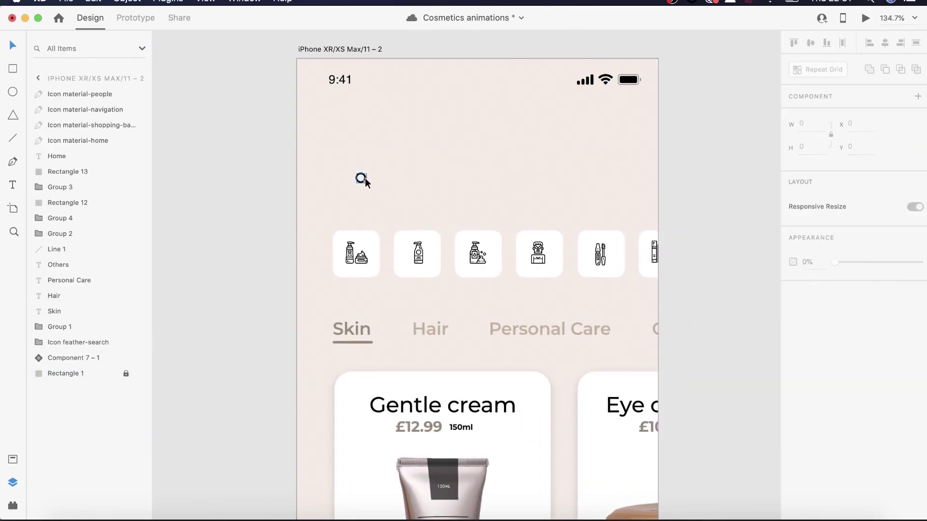
click(366, 179)
key(Delete)
Delete the category icons, their tiles and the product tabs with the underline from the duplicated artboard
click(421, 261)
click(491, 260)
key(Delete)
click(645, 260)
key(Delete)
scroll(650, 313, down, 5)
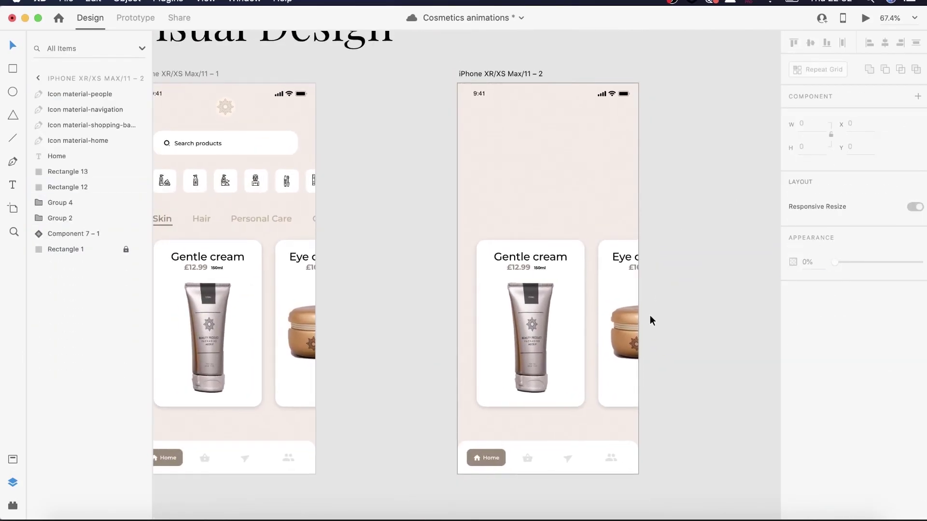
Delete the people, navigation and shopping icons and the Home label from the duplicated artboard's navigation bar
scroll(490, 457, up, 2)
click(639, 458)
key(Delete)
click(586, 459)
key(Delete)
click(532, 457)
key(Delete)
click(489, 459)
key(Delete)
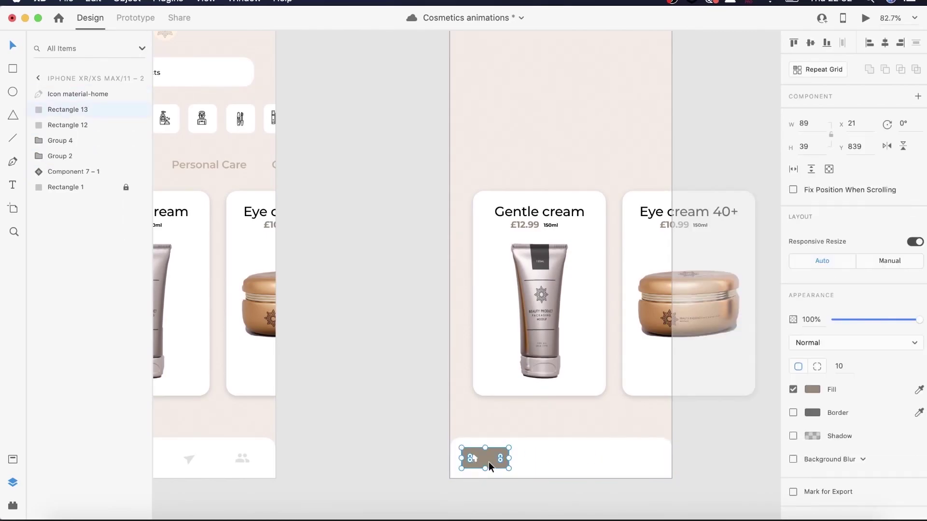
Delete the home icon and the Eye cream 40+ and Gentle cream cards from the duplicated artboard
scroll(477, 460, down, 6)
double_click(489, 294)
right_click(505, 258)
right_click(476, 333)
click(535, 412)
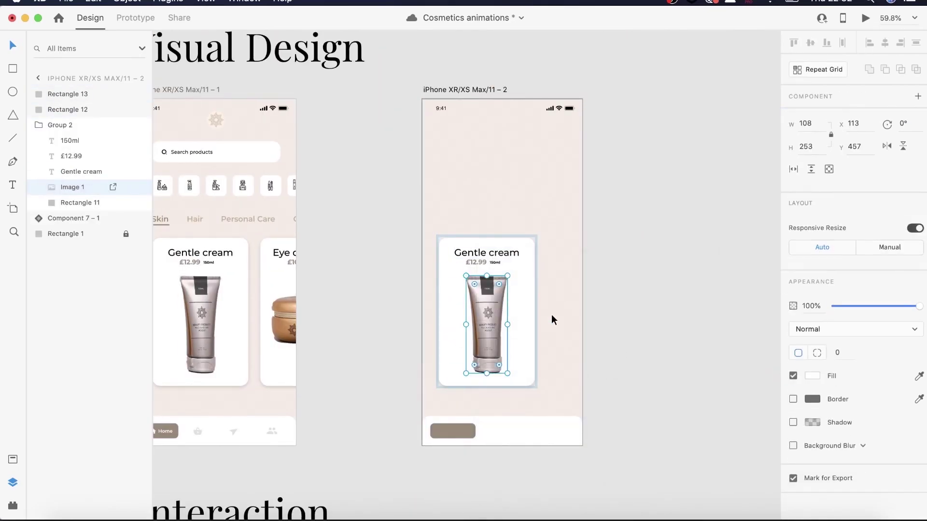
click(552, 314)
drag(494, 311, 607, 286)
double_click(606, 286)
key(super+x)
key(Delete)
Unlock the duplicated artboard's background rectangle and turn the background plain white
scroll(575, 271, down, 3)
right_click(523, 217)
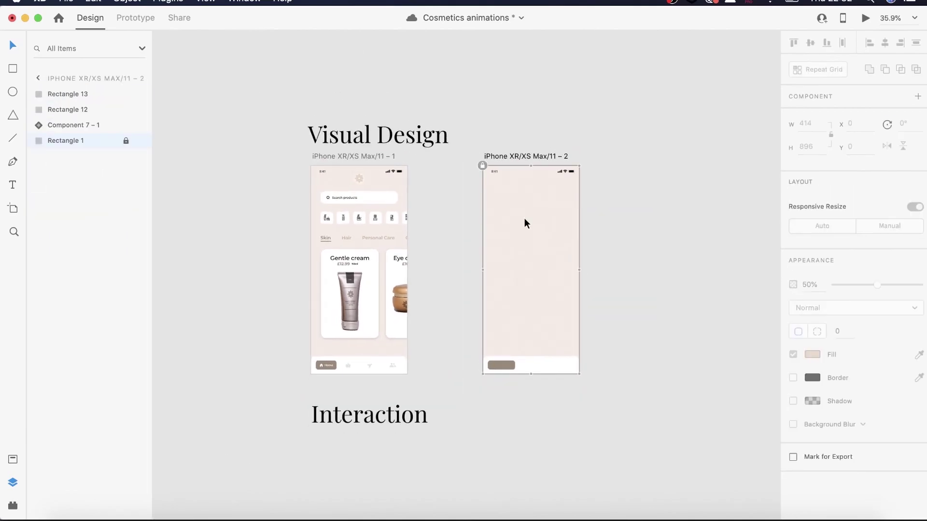
click(535, 264)
click(814, 392)
click(652, 324)
click(629, 276)
scroll(630, 276, up, 5)
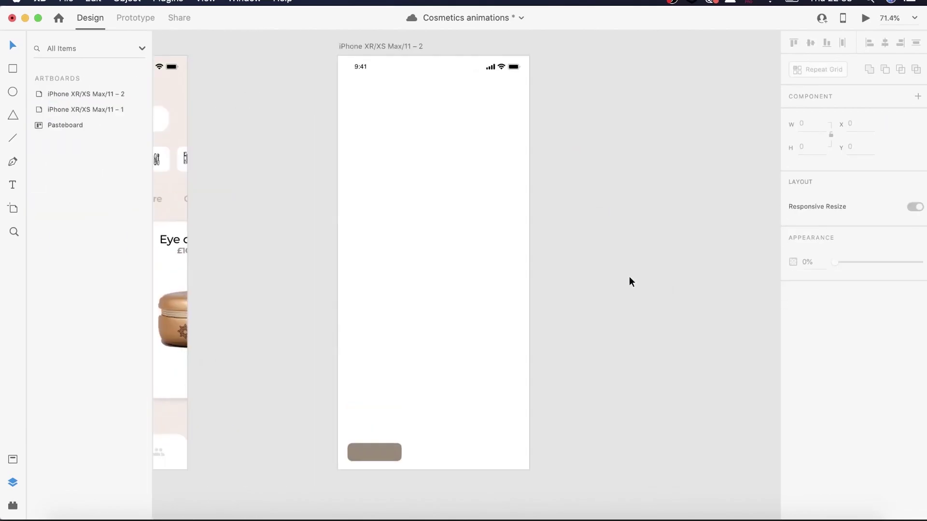
Delete the white navigation bar rectangle and lock the white background rectangle on the duplicated artboard
scroll(630, 276, down, 3)
click(534, 363)
key(Delete)
scroll(534, 363, down, 3)
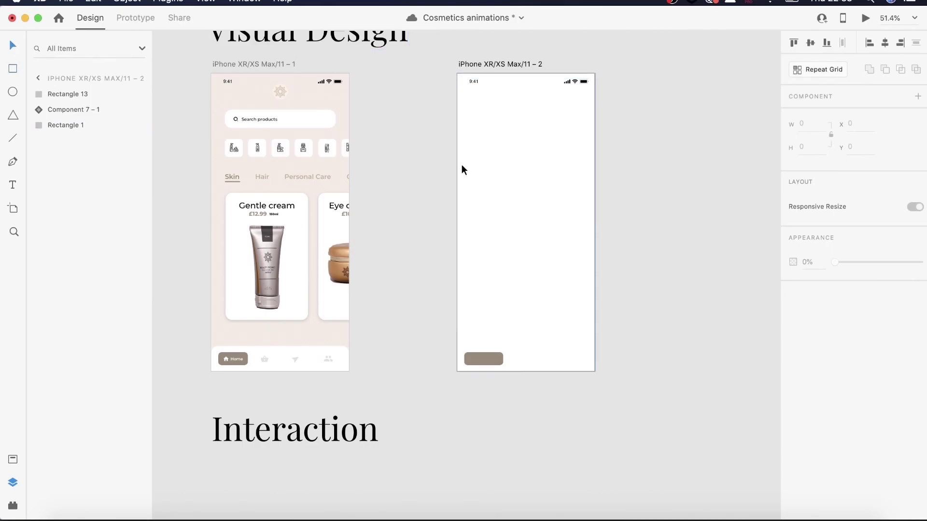
right_click(462, 166)
click(483, 255)
Draw a borderless rectangle about 414 × 707 from the second artboard's upper edge, with corner radius 20 and fill #E8DCCA
click(12, 69)
scroll(459, 73, up, 5)
drag(700, 77, 609, 222)
scroll(609, 222, down, 3)
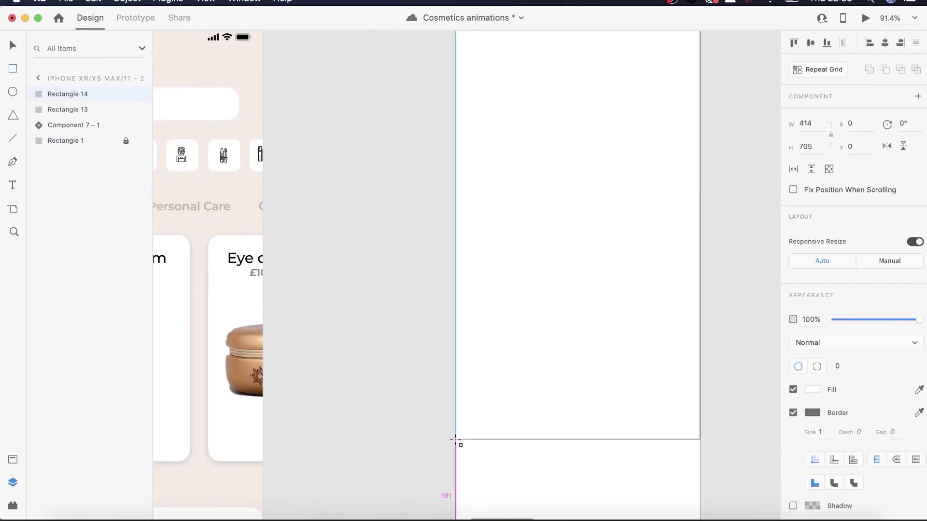
drag(455, 437, 455, 441)
scroll(455, 441, down, 3)
click(812, 389)
click(718, 465)
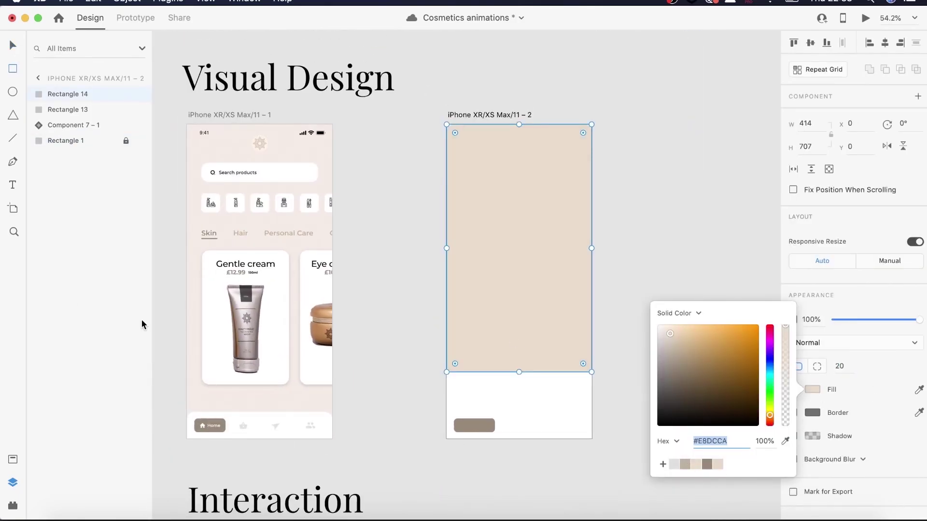
Fill the new rectangle with the #FFF4E3 asset colour, extend its height to 812 and round its lower corners to 98
click(13, 459)
click(70, 116)
key(v)
drag(519, 373, 520, 409)
scroll(521, 409, up, 4)
scroll(433, 340, down, 4)
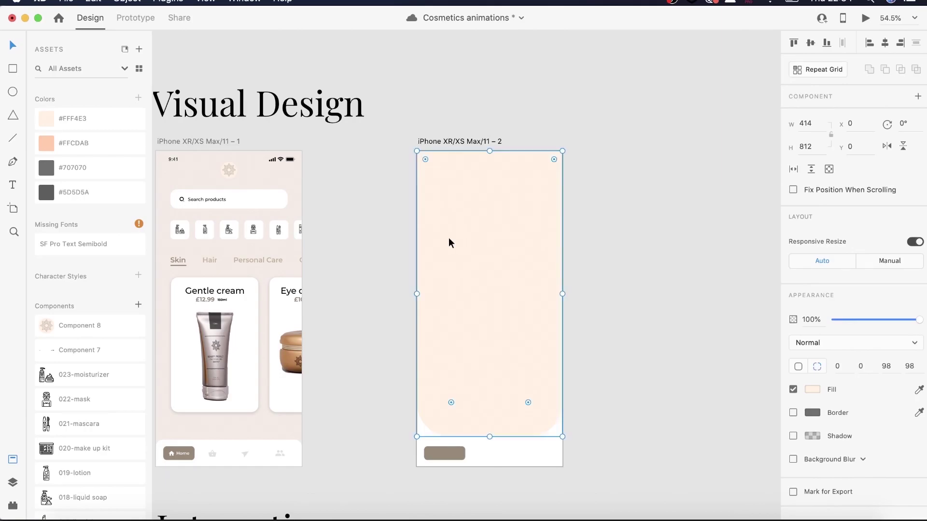
Move the peach rectangle beneath the status bar component in the layer order
click(14, 483)
drag(71, 110, 71, 134)
click(358, 124)
scroll(358, 121, down, 1)
scroll(513, 293, up, 3)
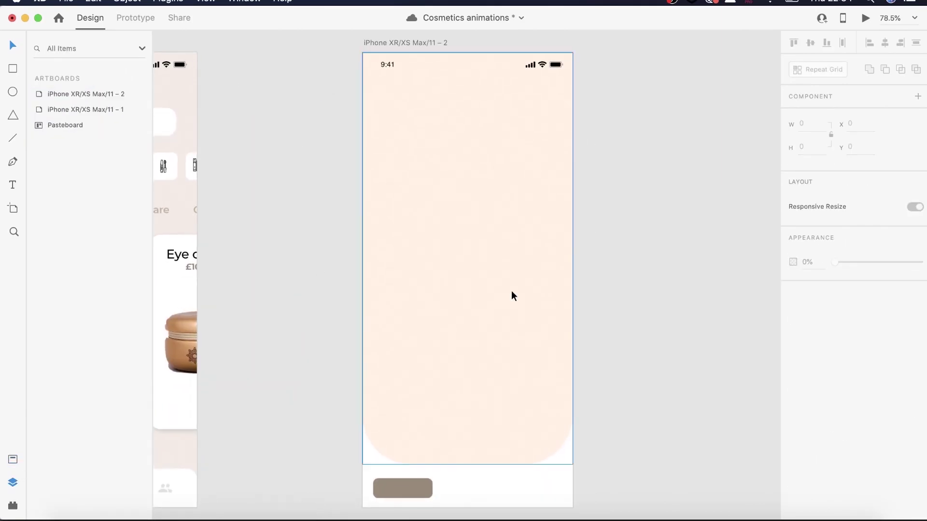
Move the Path 4 shape onto the second artboard, behind the peach rectangle
scroll(513, 295, down, 2)
scroll(514, 295, left, 3)
drag(285, 399, 669, 397)
scroll(669, 398, up, 3)
Extend the peach rectangle's height to 820 and lock it
click(488, 338)
drag(519, 385, 519, 392)
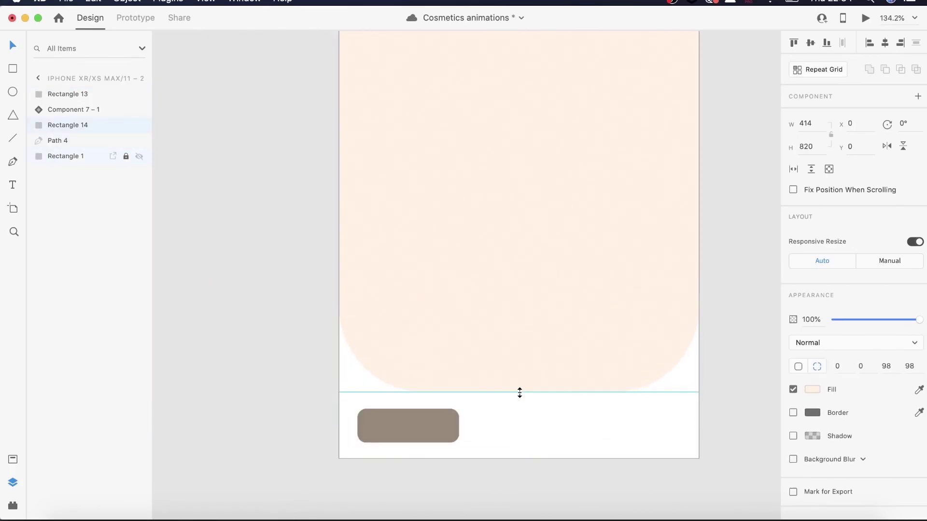
click(618, 497)
scroll(618, 497, down, 4)
scroll(651, 390, up, 2)
right_click(496, 214)
click(519, 295)
Draw a white borderless rectangle about 414 × 553 over the second artboard's upper part and round its lower corners to 53
click(13, 70)
scroll(636, 123, up, 3)
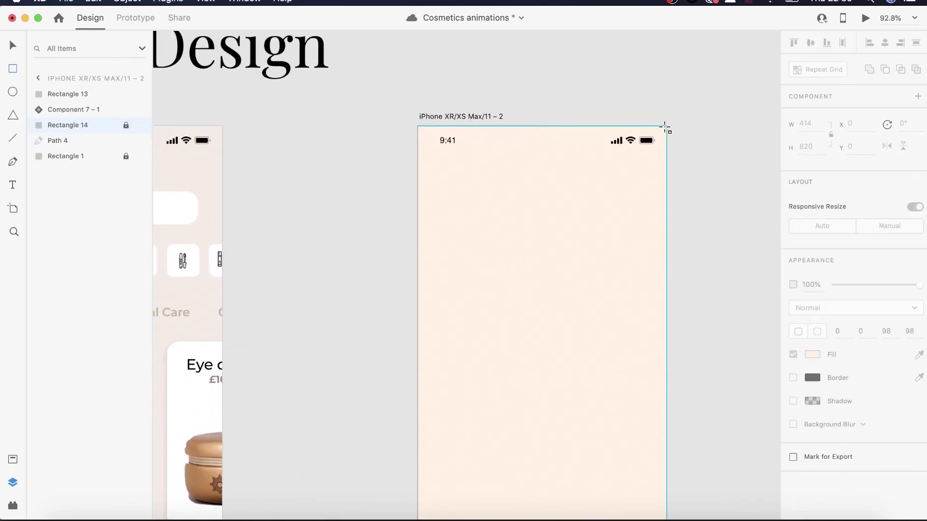
drag(670, 127, 422, 388)
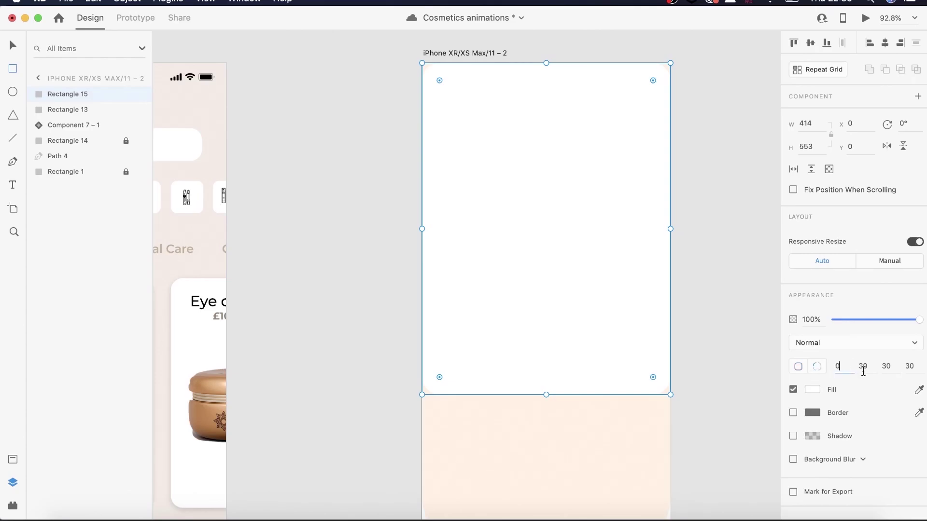
click(861, 370)
text(0)
scroll(472, 252, up, 3)
scroll(472, 252, down, 4)
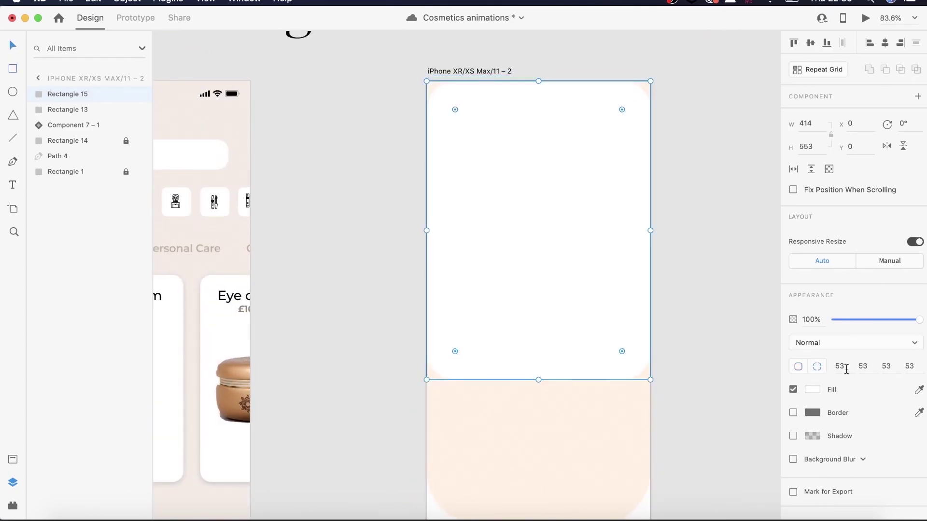
Move the white panel beneath the status bar component in the layer order and lock it
drag(58, 139, 57, 137)
right_click(560, 232)
click(590, 310)
scroll(428, 263, down, 5)
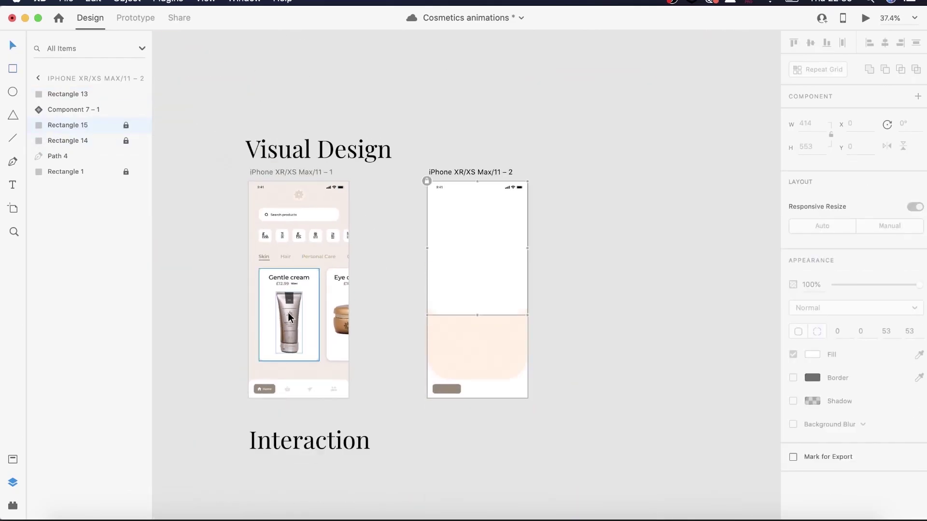
Place the Component 1 silver tube on the second artboard's white panel, scale it to about 173 × 406 and centre it
click(13, 460)
scroll(83, 352, down, 8)
drag(77, 507, 502, 251)
drag(560, 373, 516, 281)
drag(487, 207, 480, 266)
scroll(481, 267, up, 5)
drag(527, 371, 504, 316)
drag(462, 256, 470, 266)
scroll(470, 265, left, 5)
scroll(237, 270, up, 3)
click(249, 254)
scroll(621, 254, right, 2)
scroll(621, 254, down, 5)
drag(72, 484, 606, 400)
drag(664, 453, 577, 315)
scroll(577, 315, down, 4)
drag(559, 234, 566, 255)
key(super+z)
key(super+z)
key(super+z)
Place the Component 2 gold tube behind the silver tube, scaled to about 145 × 347 and tilted 10°
drag(80, 484, 589, 366)
scroll(589, 365, up, 5)
drag(652, 490, 573, 246)
scroll(573, 246, up, 4)
click(12, 483)
drag(73, 94, 72, 117)
Enable background blur on the gold tube's image and raise the blur amount to 50
scroll(647, 304, up, 5)
double_click(517, 335)
double_click(413, 219)
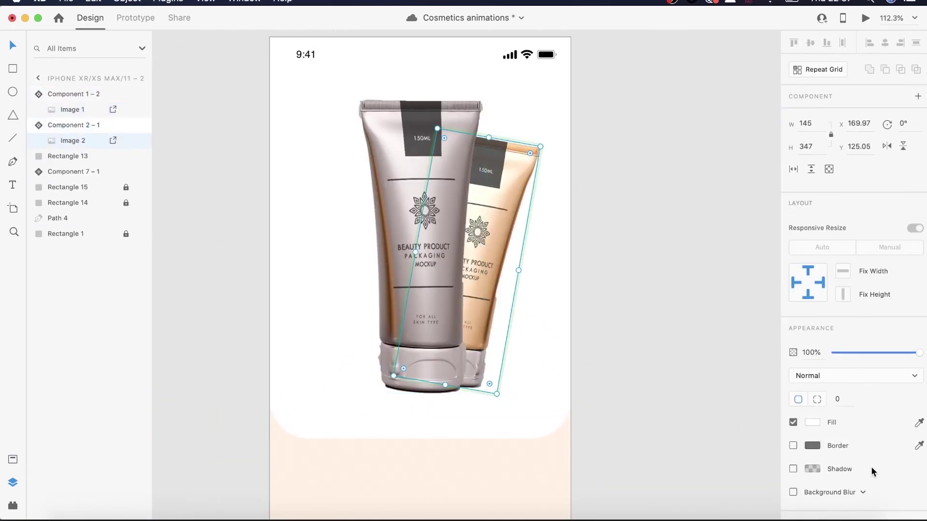
scroll(874, 472, down, 2)
click(793, 455)
drag(894, 497, 919, 498)
scroll(852, 454, down, 1)
drag(862, 462, 865, 462)
scroll(826, 497, down, 1)
drag(850, 496, 896, 474)
drag(896, 474, 918, 474)
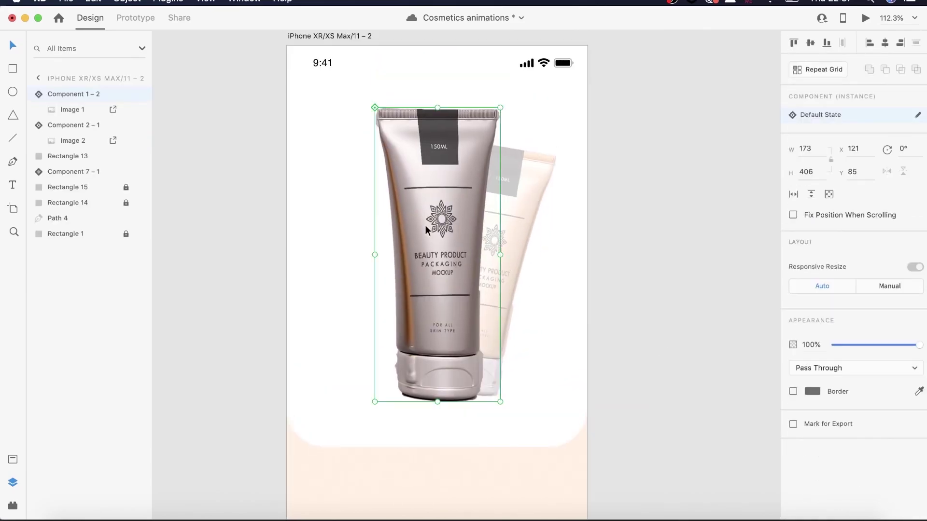
Change the gold tube image's blur from background blur to object blur and reduce the blur amount
click(798, 468)
double_click(521, 189)
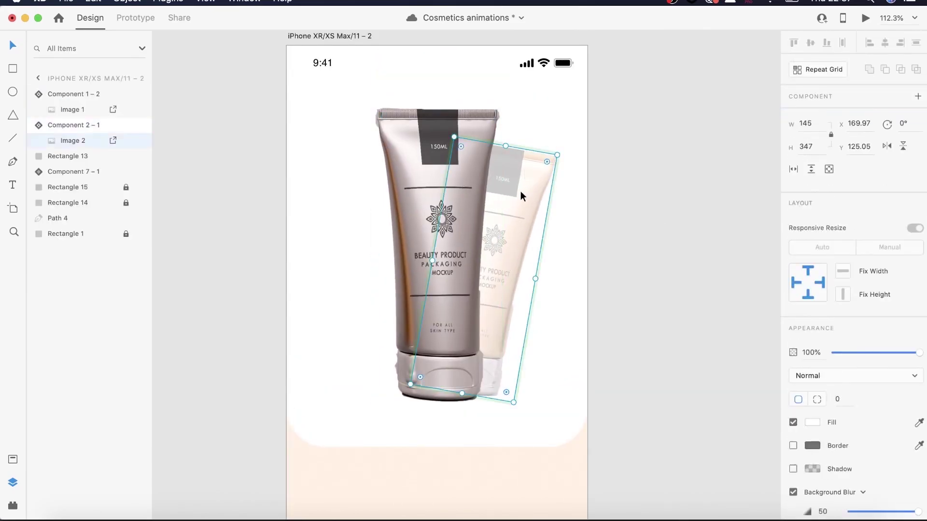
scroll(820, 405, down, 3)
click(822, 404)
click(816, 409)
drag(868, 468, 856, 468)
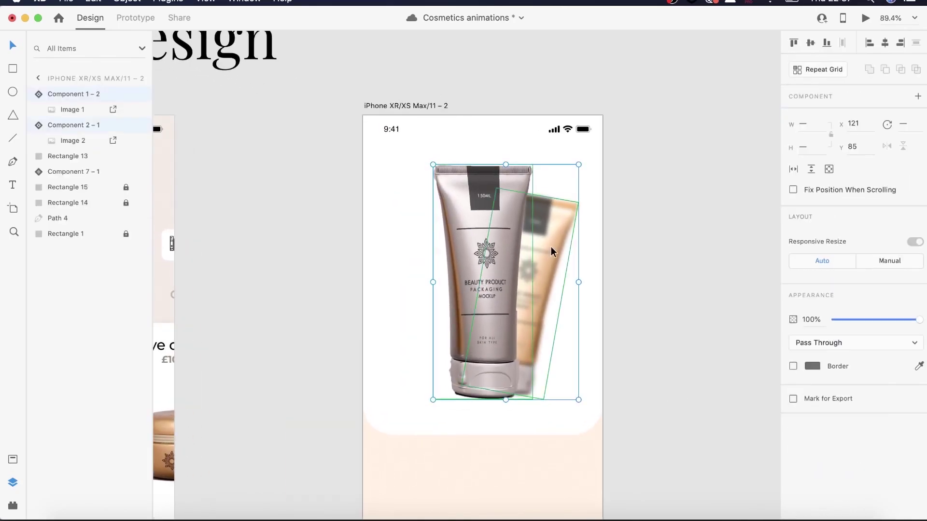
Move both tubes down and to the left so they overlap the white panel's lower edge
drag(514, 264, 500, 316)
drag(419, 216, 388, 165)
drag(432, 207, 452, 255)
click(454, 254)
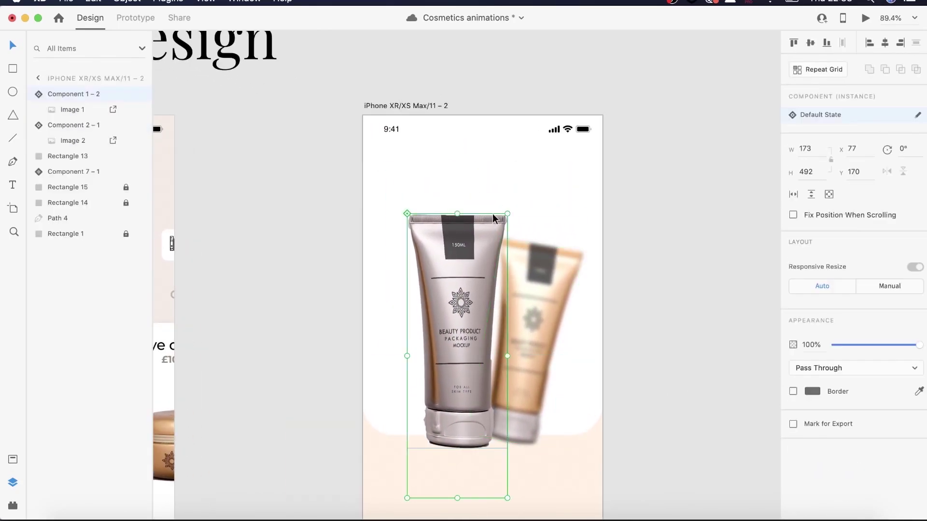
Enlarge the silver tube, tuck the gold tube closer behind it and adjust both tubes' position on the white panel
drag(507, 214, 528, 156)
drag(496, 205, 502, 220)
drag(466, 433, 428, 439)
drag(546, 327, 536, 305)
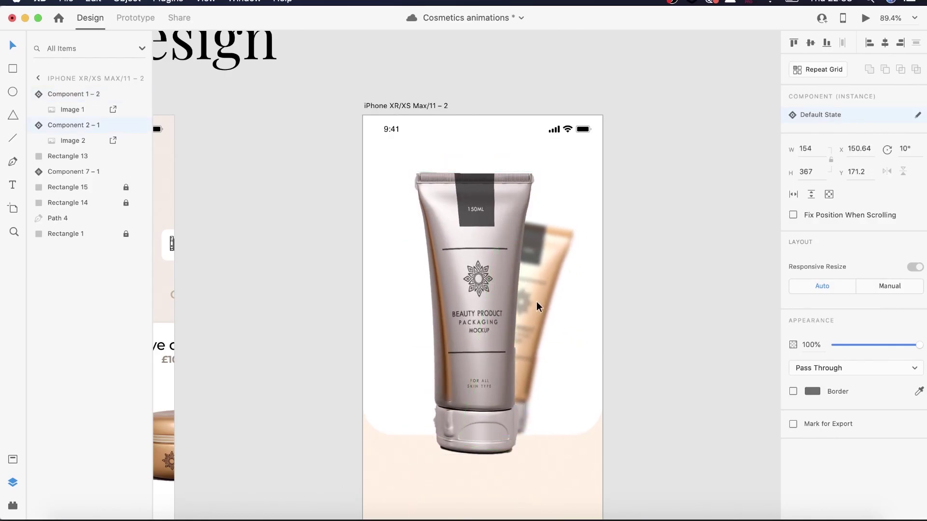
shift+click(475, 278)
drag(474, 278, 476, 278)
Draw a borderless 88 × 26 rectangle with corner radius 10 below the status bar's battery icon and fill it beige
scroll(569, 257, up, 5)
key(r)
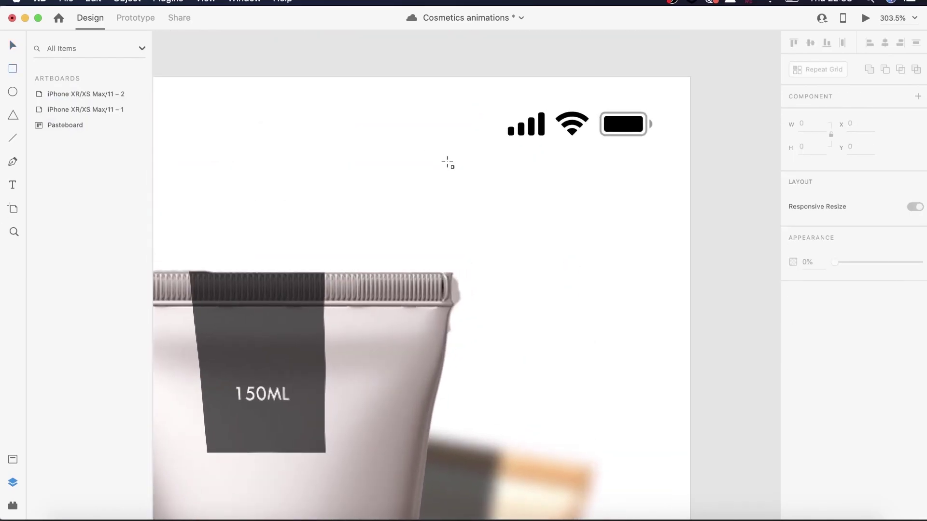
drag(498, 199, 670, 249)
click(812, 390)
click(682, 465)
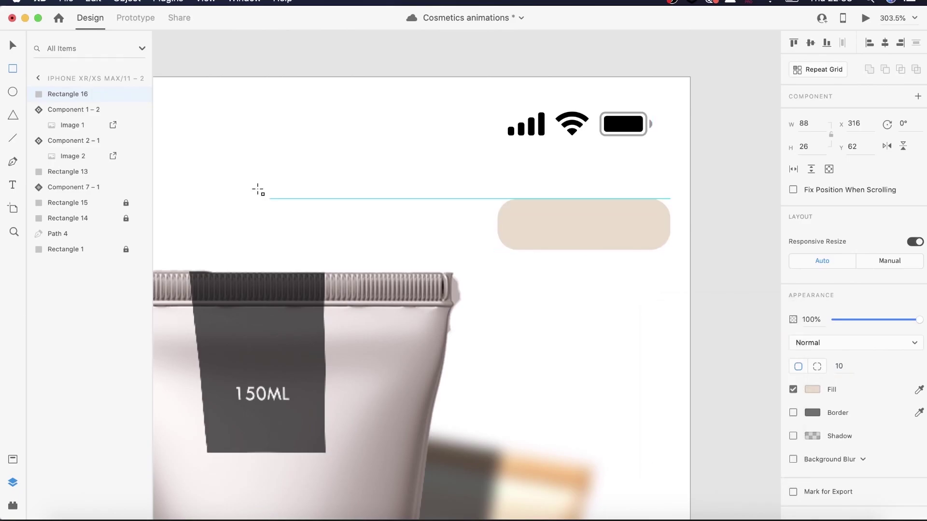
scroll(557, 219, down, 5)
scroll(557, 219, up, 8)
Duplicate the beige pill, narrow the copy to cover its left part and fill the copy with the saved dark brown
key(super+d)
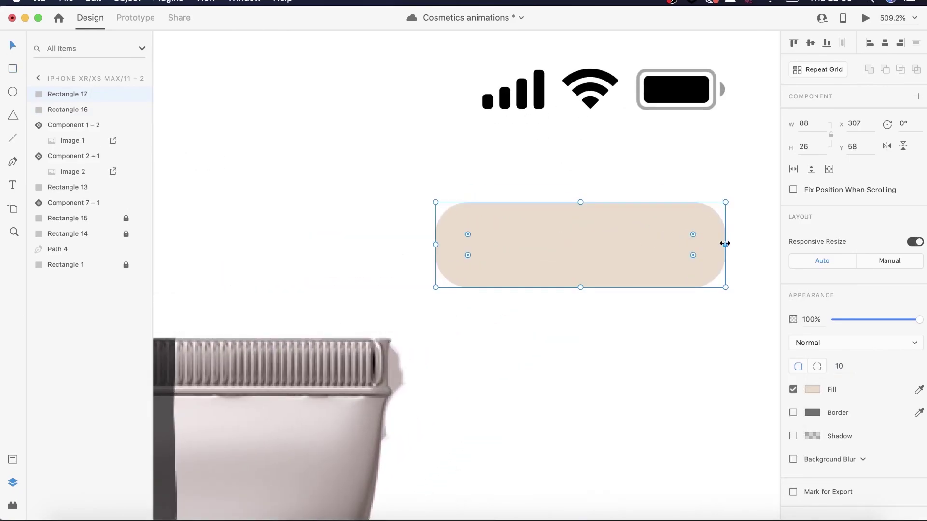
drag(726, 244, 604, 244)
click(813, 390)
click(707, 465)
scroll(416, 317, up, 3)
scroll(416, 317, right, 3)
drag(561, 190, 570, 191)
click(249, 124)
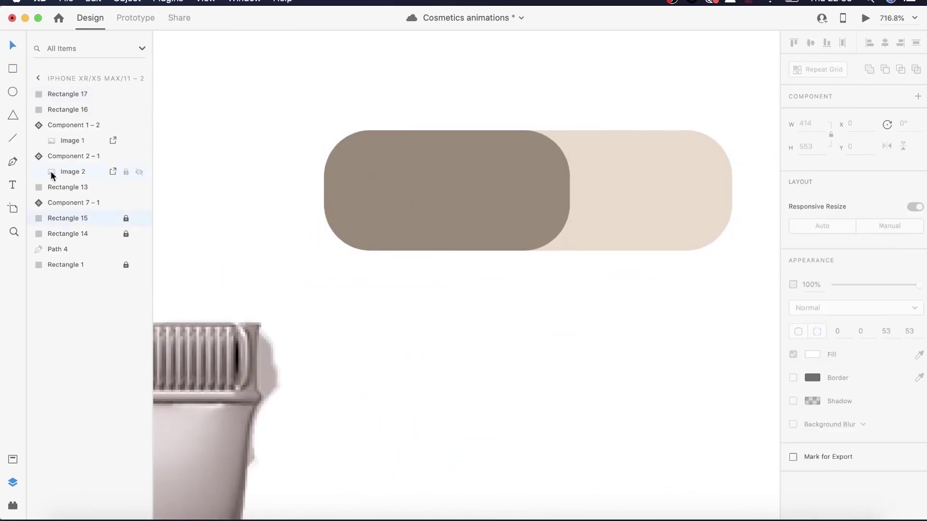
Add white 12 pt Montserrat SemiBold labels reading Night on the brown pill and Day on the beige part
click(13, 185)
click(368, 189)
text(night)
key(Escape)
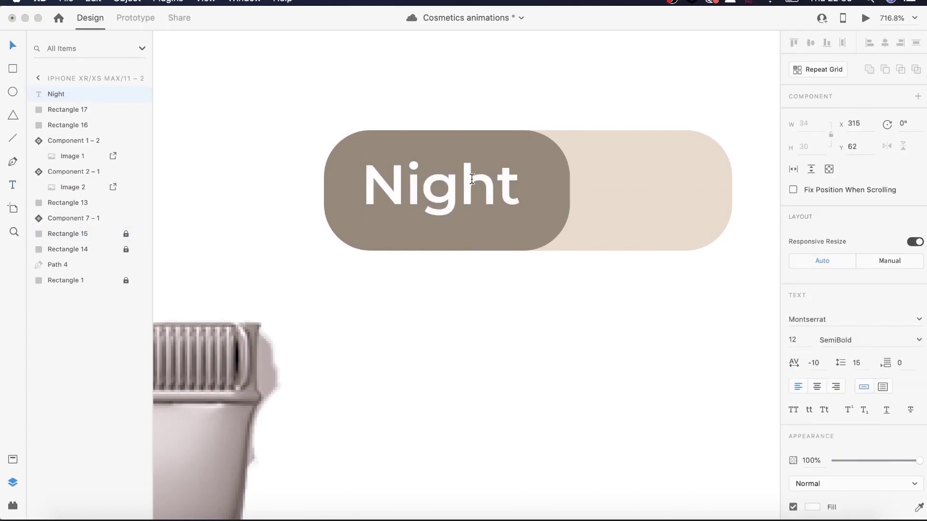
click(588, 196)
text(day)
click(13, 46)
key(Escape)
Line up the Night and Day labels with each other and adjust their vertical position on the toggle
shift+click(442, 188)
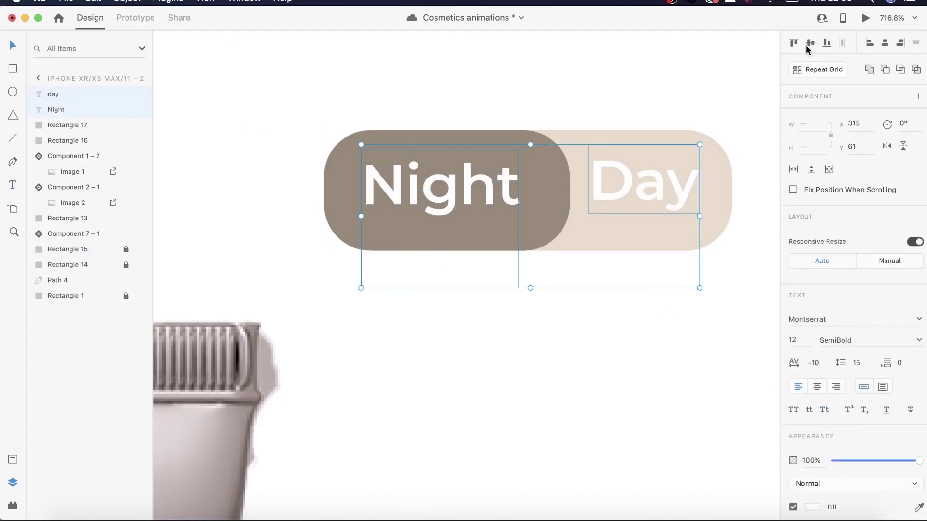
drag(627, 184, 627, 185)
click(551, 317)
Set the Night and Day labels to 8 pt Bold and reposition them inside the toggle
scroll(551, 318, down, 6)
scroll(560, 275, up, 3)
click(552, 149)
shift+click(636, 148)
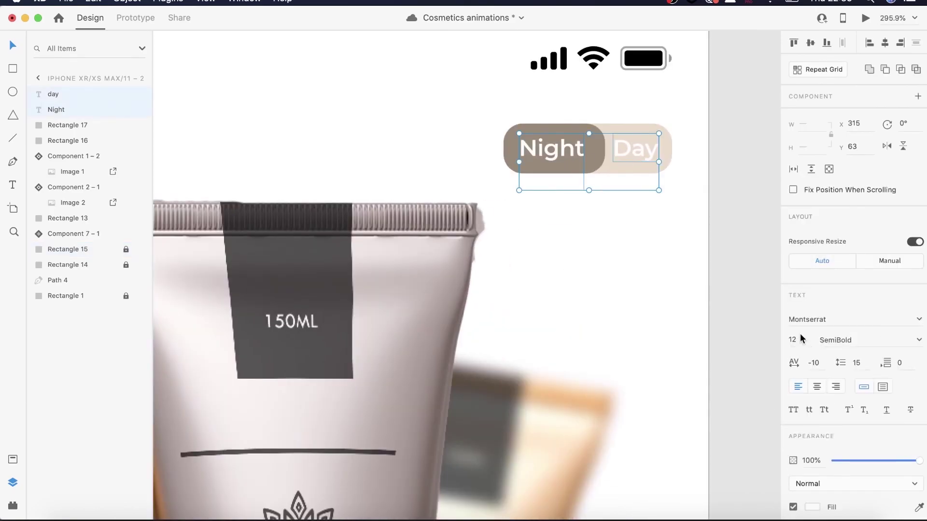
text(8)
key(Return)
scroll(535, 186, up, 3)
drag(558, 130, 567, 132)
scroll(571, 158, down, 8)
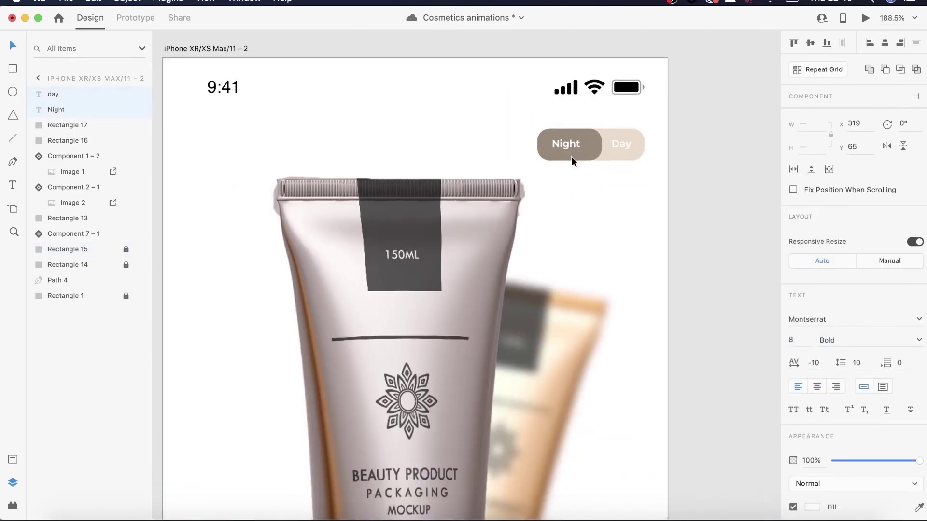
scroll(584, 160, down, 3)
click(650, 164)
Add a bold Montserrat title reading Snail cream on the beige area below the tube and enlarge it
scroll(205, 385, down, 3)
scroll(325, 358, up, 5)
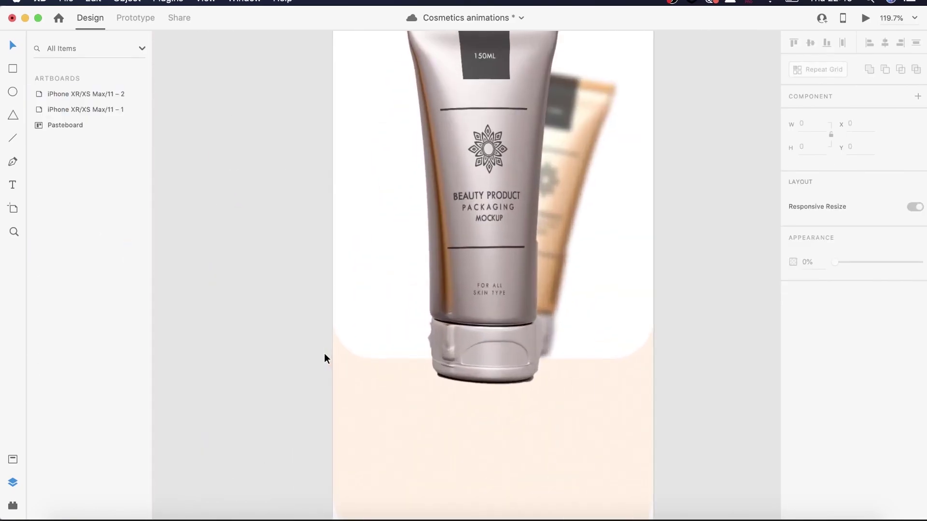
key(t)
click(303, 306)
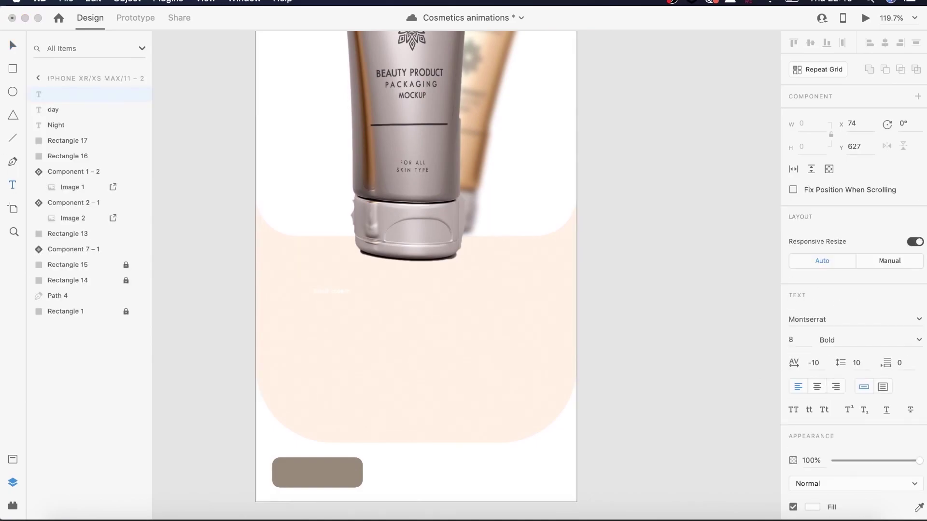
click(814, 506)
click(653, 458)
click(348, 276)
drag(351, 317, 425, 301)
Fill the Snail cream title with a darkened version of the saved brown, scale it to 40 pt and centre it below the tube
scroll(426, 300, down, 5)
scroll(426, 300, up, 7)
click(813, 506)
click(707, 500)
drag(676, 395, 679, 418)
click(429, 299)
drag(428, 299, 442, 299)
drag(412, 321, 412, 311)
Add a 21 pt Bold price reading £12.99 centred below the title and fill it with the #FFCDAB colour asset
scroll(431, 290, down, 3)
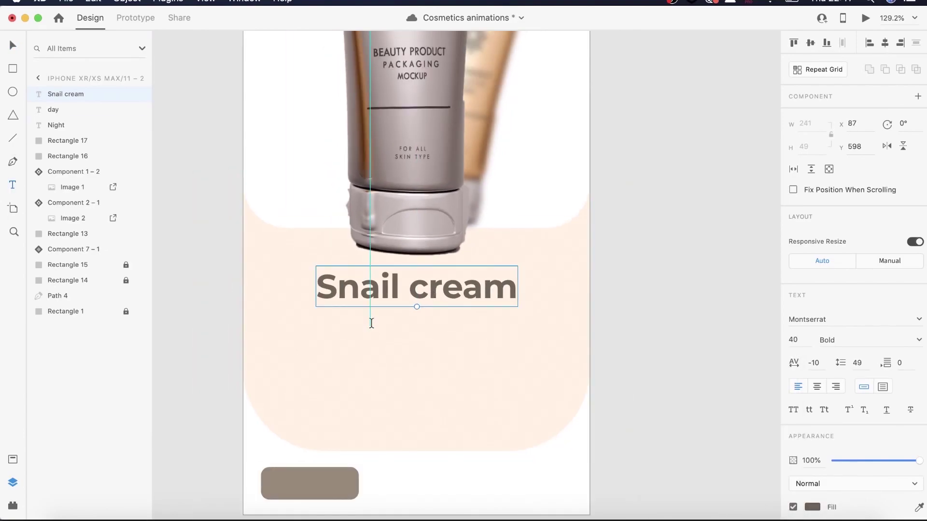
key(BackSpace)
text(£12.99)
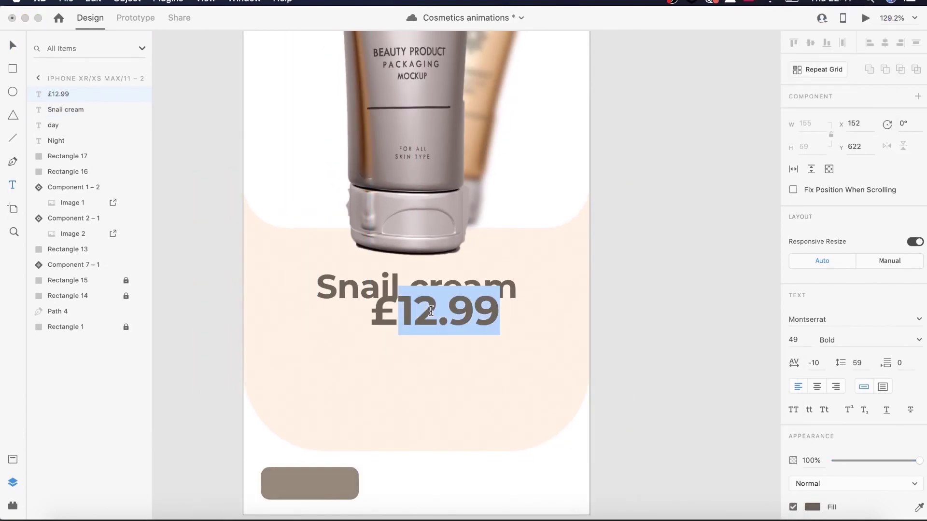
click(811, 508)
click(684, 502)
click(13, 459)
scroll(95, 263, up, 10)
click(47, 144)
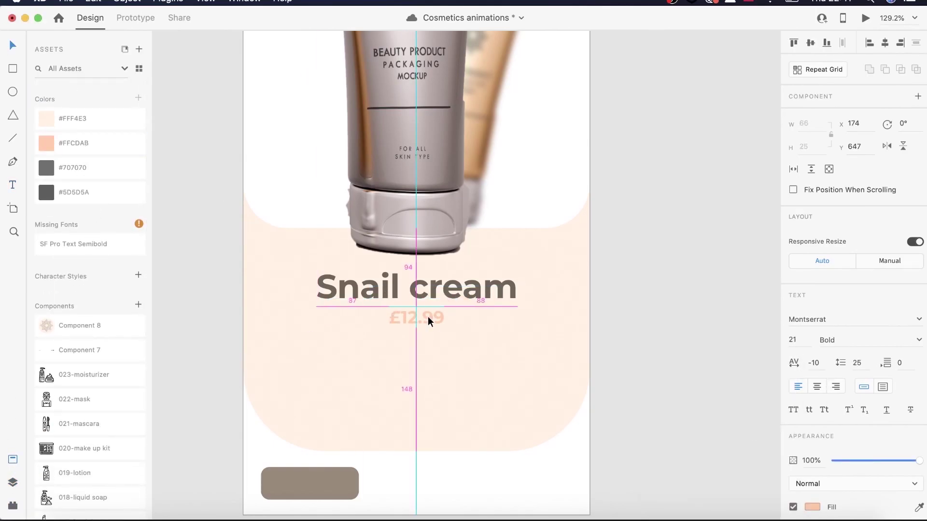
Compare the price with the home screen's cards and set the product screen's £12.99 to the Light weight
scroll(425, 315, up, 2)
scroll(425, 315, down, 5)
scroll(425, 314, left, 5)
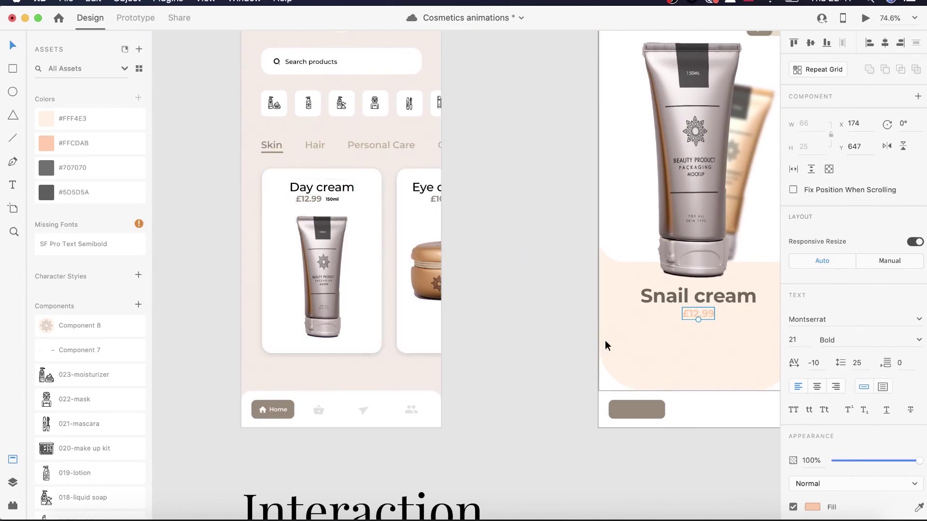
scroll(605, 342, right, 4)
scroll(605, 341, left, 2)
click(919, 341)
click(862, 364)
In the home screen's Day cream card, set the price to Light and the title to Bold
click(238, 213)
scroll(239, 213, up, 3)
double_click(238, 213)
click(919, 327)
click(849, 354)
click(291, 202)
click(918, 326)
click(846, 388)
Set the Day cream card's 150ml label and £12.99 price to the Regular weight
scroll(350, 208, up, 3)
click(303, 230)
click(919, 327)
click(880, 343)
click(251, 230)
click(919, 327)
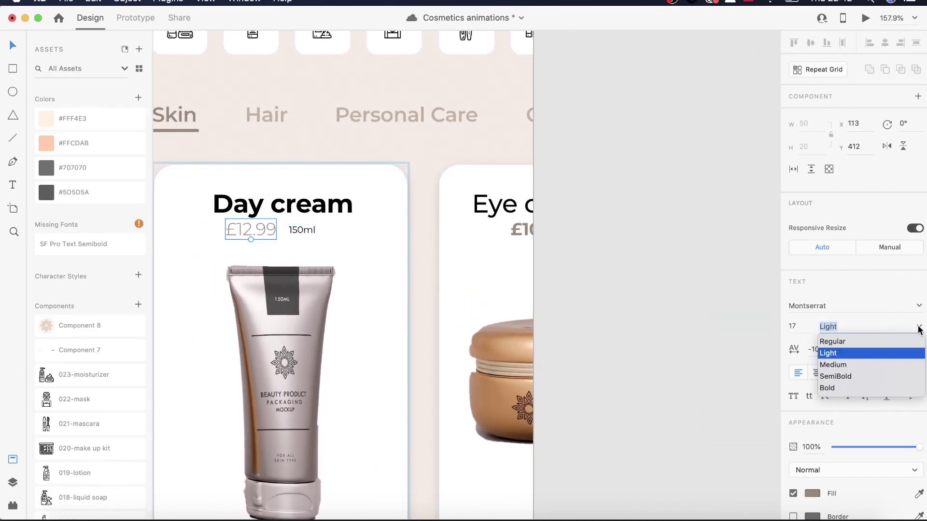
click(864, 342)
Set the Eye cream card's title to Bold and select the price beneath it
double_click(488, 205)
click(919, 327)
click(859, 388)
click(524, 230)
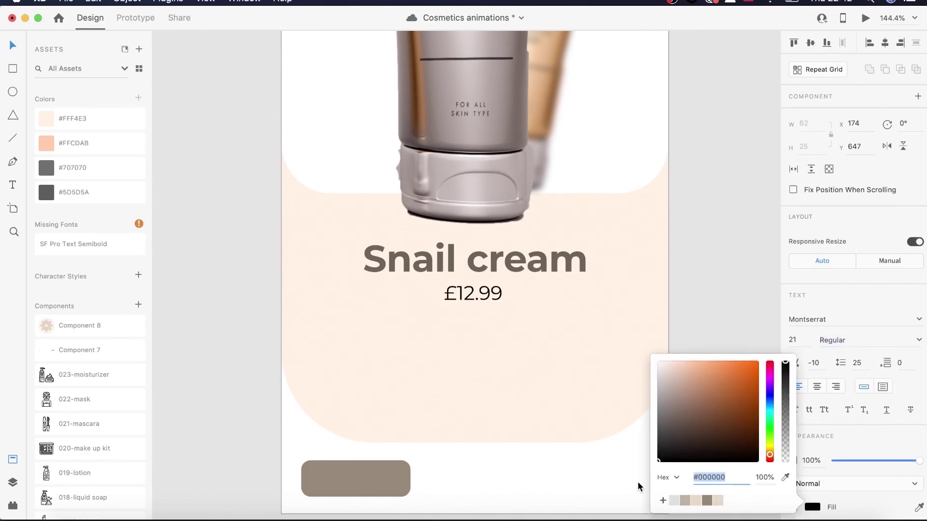
Fill the product screen's £12.99 price with a saved brown swatch and shift it slightly left
click(706, 500)
drag(488, 294, 468, 294)
scroll(468, 294, up, 1)
scroll(468, 294, down, 1)
scroll(468, 294, right, 1)
Add a 150ml label in the Light weight to the right of the product screen's price
key(t)
click(454, 232)
text(140)
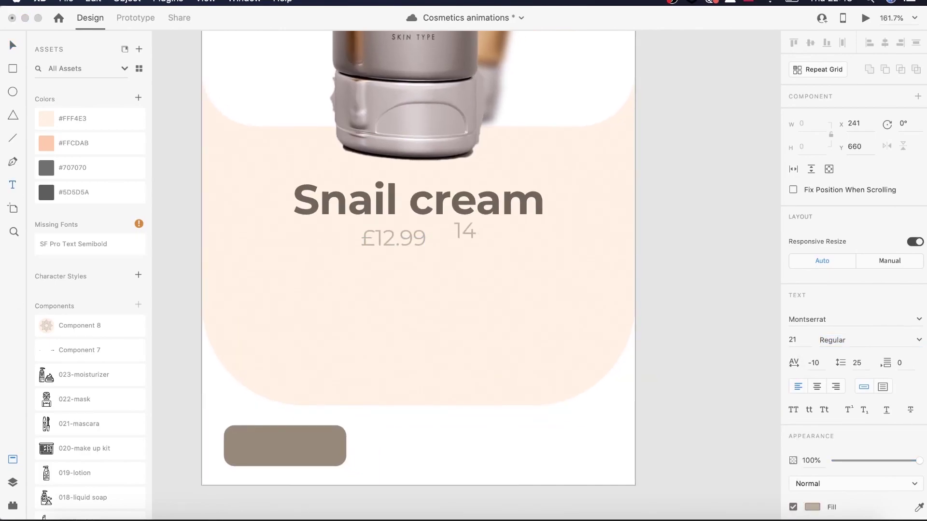
click(918, 340)
click(842, 363)
click(12, 41)
Scale the 150ml label down to 13 pt, place it beside the price and centre the pair under the title
click(373, 300)
click(484, 233)
drag(486, 245, 485, 236)
mouse_move(482, 227)
mouse_down()
mouse_move(455, 252)
mouse_move(468, 238)
mouse_up()
shift+click(407, 236)
drag(407, 236, 404, 236)
Draw a 302 × 68 text area below the price and fill it with Quick Lorem Ipsum placeholder text
scroll(403, 236, down, 3)
click(332, 302)
scroll(333, 303, down, 1)
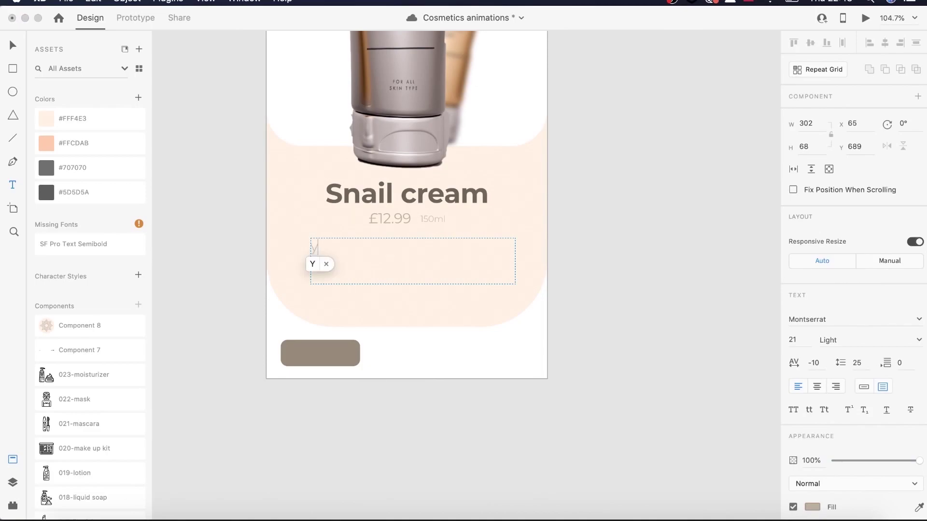
click(12, 506)
click(13, 45)
click(77, 97)
click(69, 147)
double_click(391, 258)
click(83, 148)
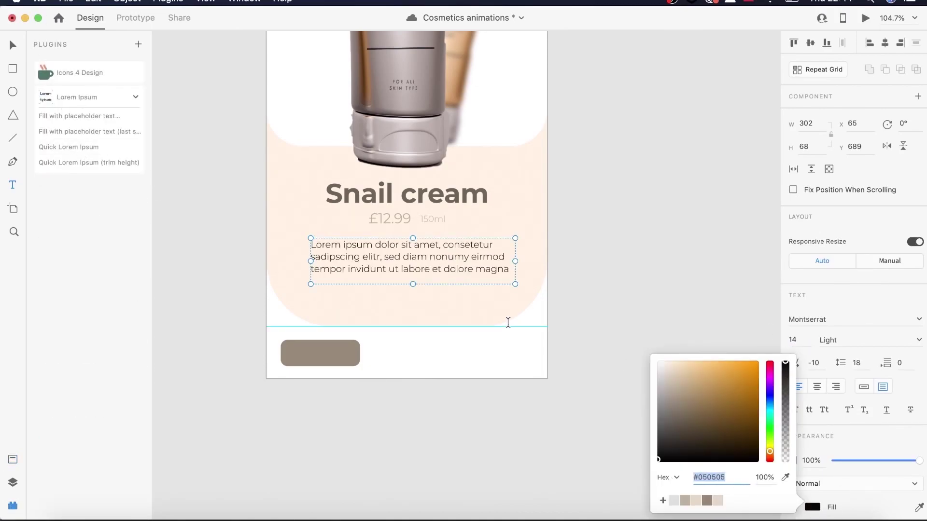
Set the placeholder description to 12 pt and centre-align it
click(793, 340)
text(12)
key(Return)
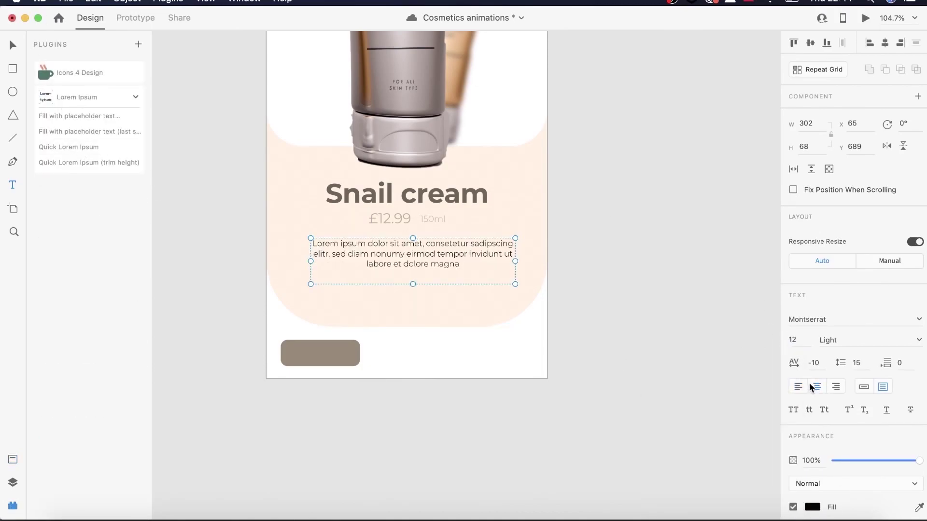
key(Escape)
Move the £12.99 price next to the brown button in the bottom bar and the 150ml label above the title
scroll(382, 227, up, 5)
double_click(461, 222)
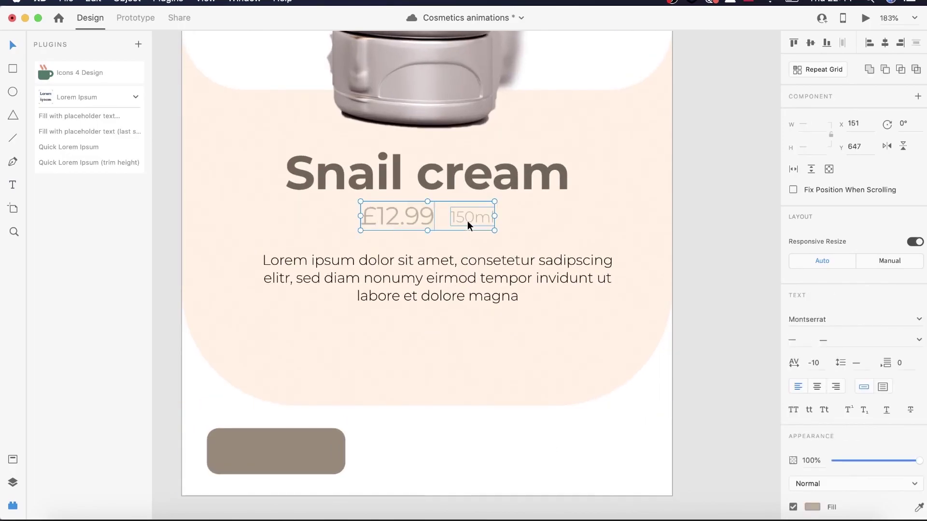
drag(468, 224, 399, 460)
drag(438, 148, 432, 149)
scroll(433, 189, down, 3)
scroll(434, 189, up, 2)
Restyle the bottom bar's £12.99 price as 16 pt Bold
click(404, 434)
click(919, 340)
click(835, 399)
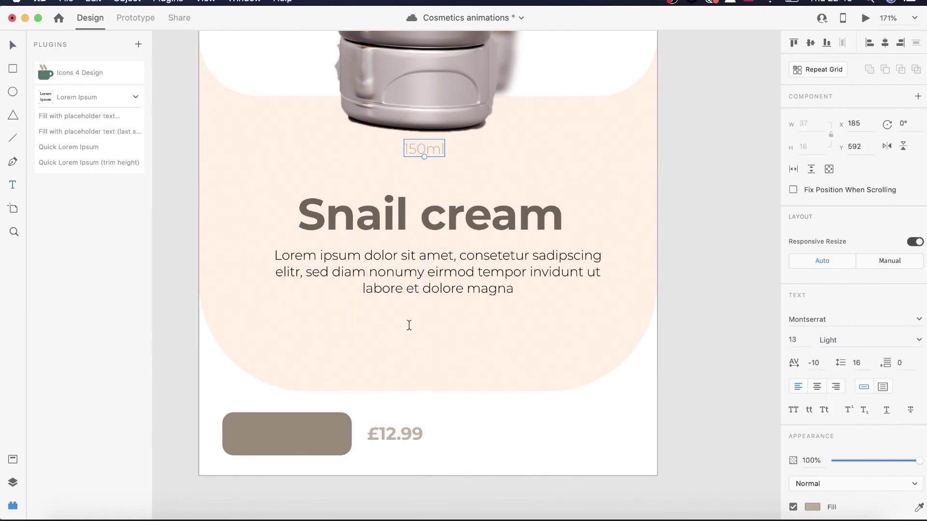
Add a 21 pt SemiBold text reading View more below the description
text(ew more)
key(super+a)
click(918, 340)
click(840, 389)
key(Escape)
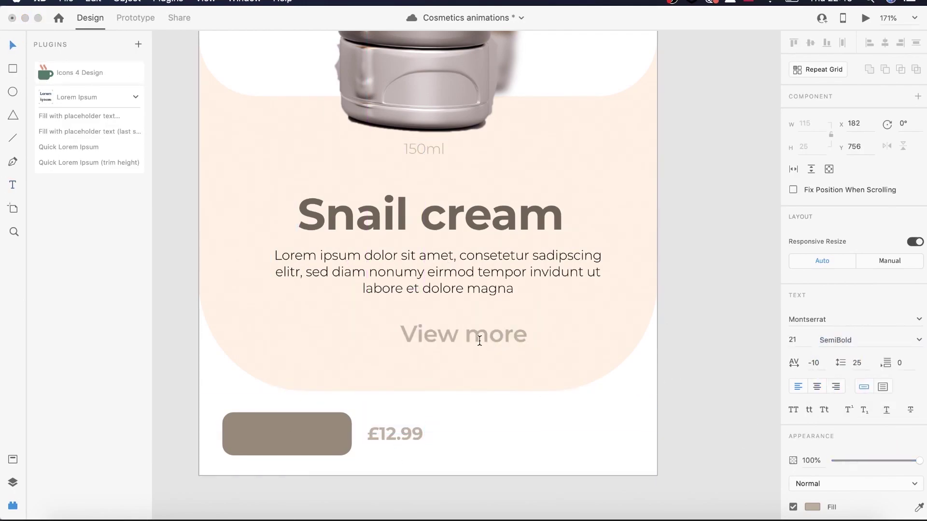
Draw an underline beneath View more, scale the text down and position it centrally below the description
drag(401, 356, 526, 357)
key(v)
click(475, 340)
drag(464, 348, 464, 338)
drag(477, 327, 442, 341)
Shorten the View more underline to 72 wide, level it and give it a size 2 border in the text's light brown
scroll(471, 357, up, 4)
scroll(414, 328, left, 2)
key(Return)
scroll(531, 306, up, 4)
drag(641, 362, 488, 359)
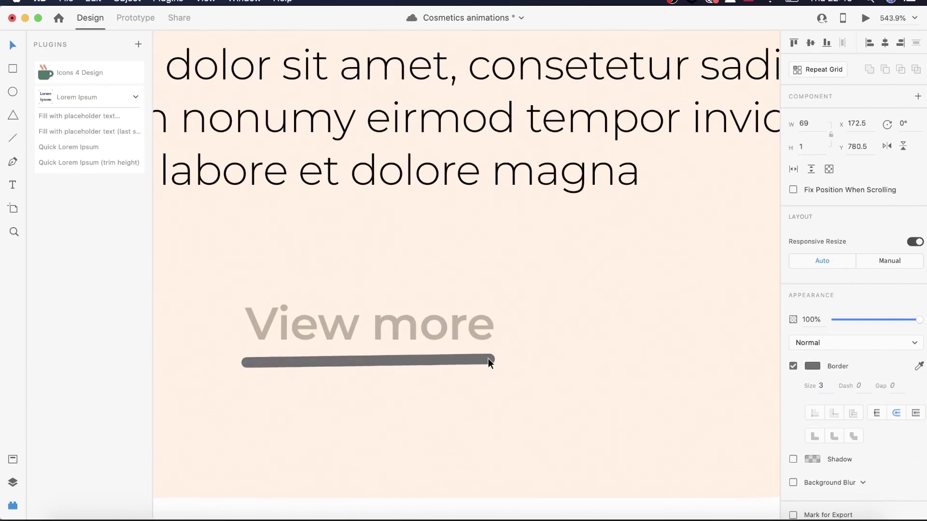
click(434, 320)
scroll(346, 265, down, 10)
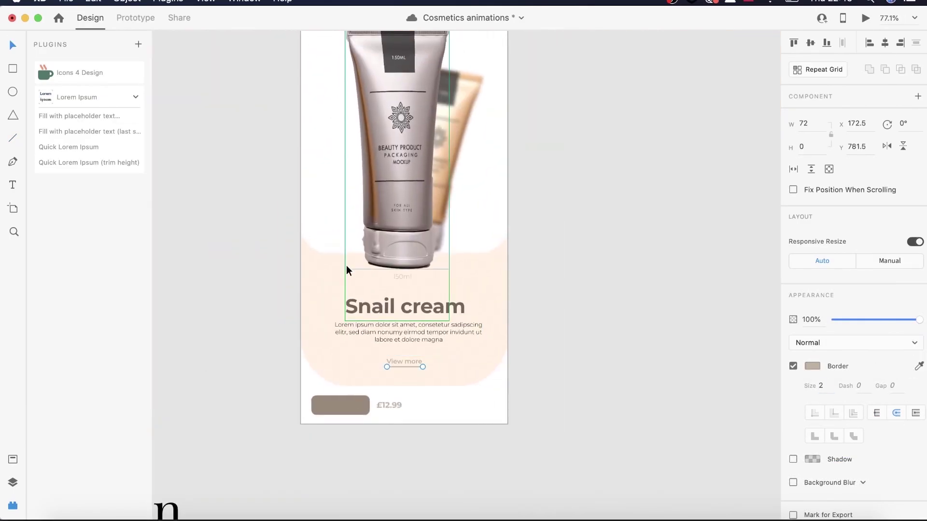
Insert the caret-down icon from the Icons 4 Design plugin, fill it white and move it onto the brown button
scroll(540, 317, up, 5)
click(80, 72)
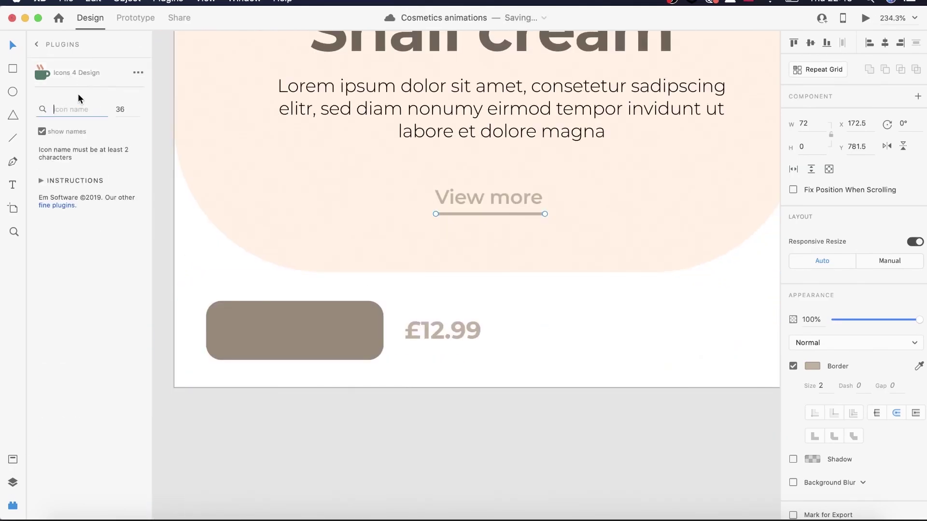
text(down)
click(70, 280)
click(812, 366)
click(649, 303)
drag(575, 213, 283, 325)
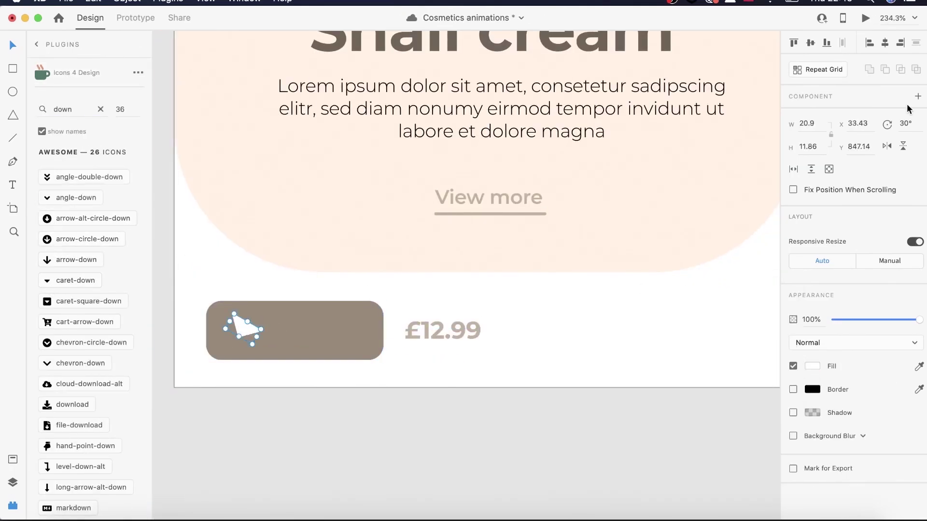
Set the caret icon's rotation to 90° and make the icon smaller
click(906, 124)
text(90)
key(Return)
scroll(282, 265, up, 4)
drag(314, 386, 294, 364)
Move the brown button to the right end of the bottom bar and label it Add to bag in white 14 pt SemiBold
scroll(294, 365, down, 1)
scroll(296, 365, right, 2)
scroll(293, 364, down, 4)
scroll(293, 364, up, 1)
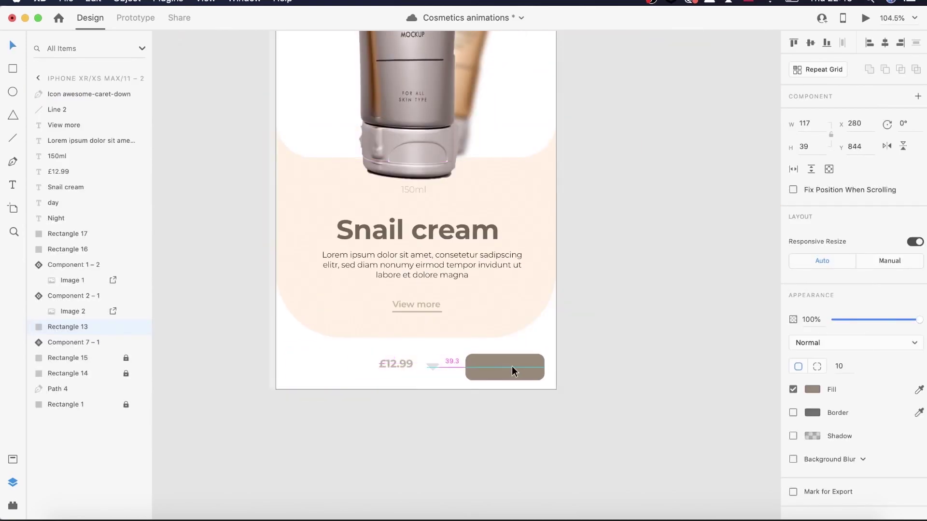
scroll(512, 366, up, 3)
scroll(512, 366, up, 5)
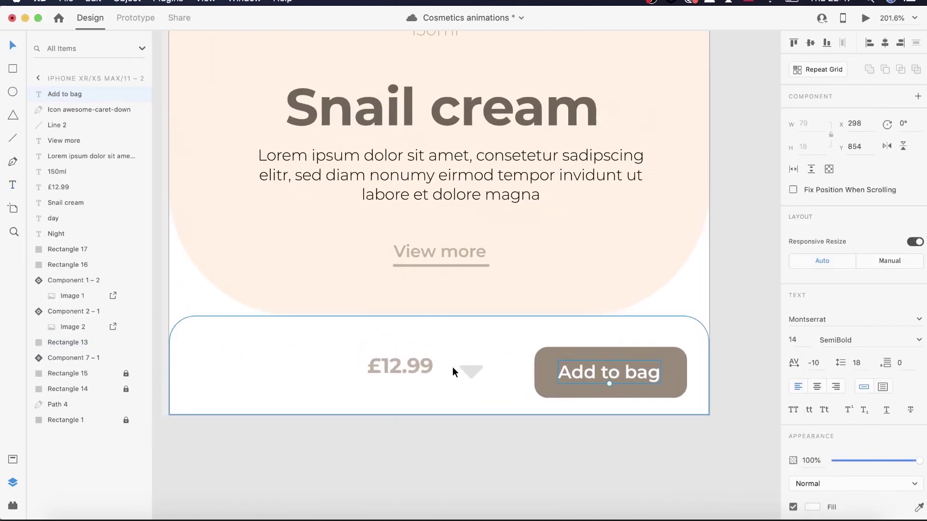
Move the caret icon to the left in the bottom bar and place the £12.99 price next to the Add to bag button
drag(453, 373, 323, 379)
drag(478, 358, 555, 369)
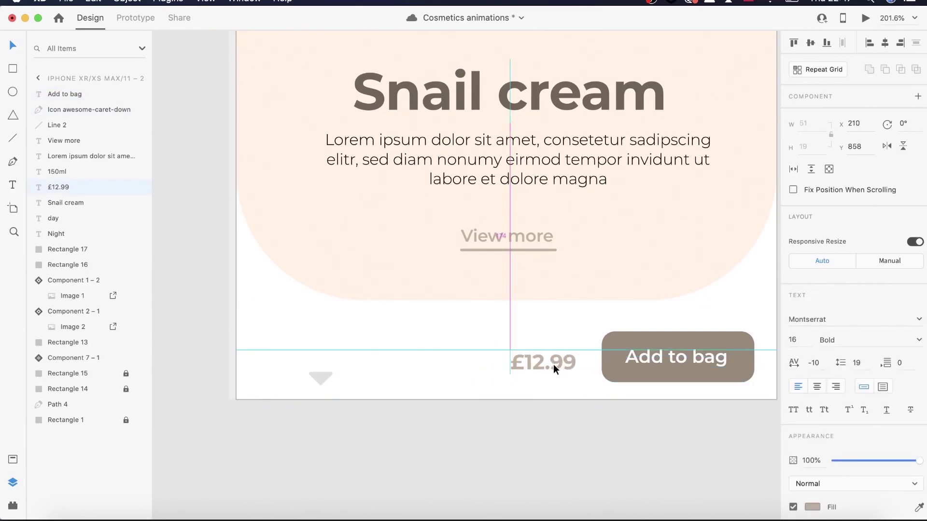
scroll(531, 362, up, 2)
click(397, 392)
scroll(401, 396, up, 3)
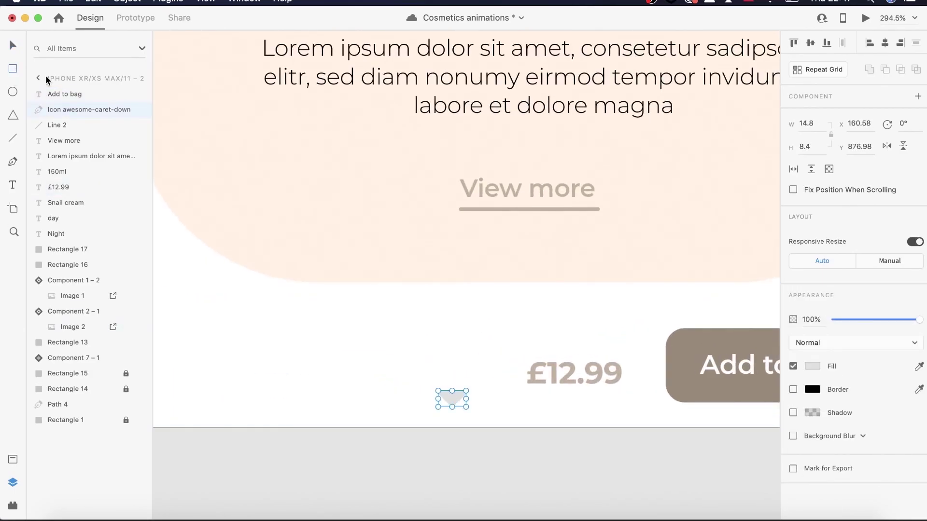
Draw a rectangle around the caret icon in the bottom bar, give it a #DFDFDF border and adjust its height
click(13, 69)
drag(430, 343, 475, 381)
click(812, 413)
text(#DFDFDF)
key(Return)
scroll(333, 246, up, 2)
drag(488, 422, 488, 465)
drag(488, 370, 488, 348)
Duplicate the caret icon, place the copy above the original inside the box and make it point upward
click(497, 442)
key(super+d)
drag(496, 442, 496, 362)
click(450, 329)
double_click(449, 330)
key(Escape)
scroll(361, 362, down, 3)
double_click(355, 364)
scroll(184, 368, down, 3)
key(Escape)
key(Escape)
drag(94, 382, 120, 391)
Shrink both carets and rotate them together with their box to 90° so they point sideways
scroll(121, 390, up, 5)
click(512, 316)
click(901, 124)
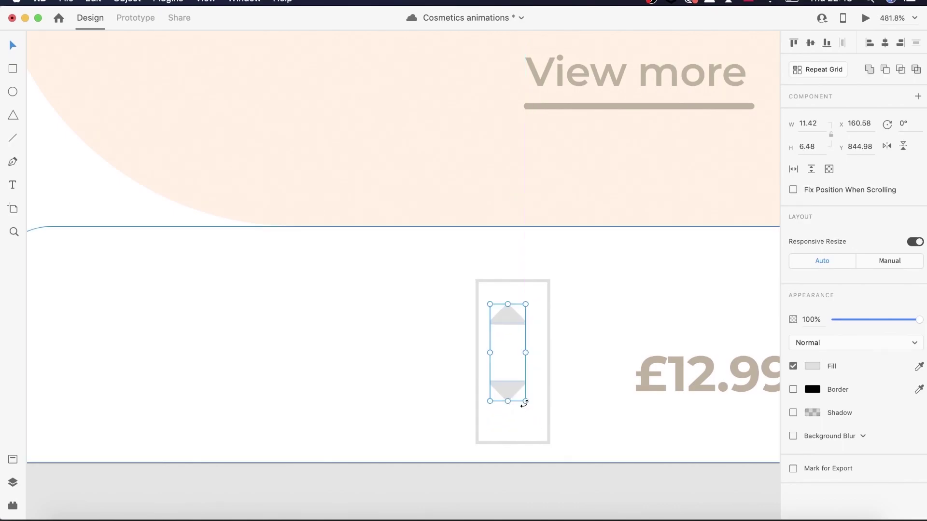
scroll(524, 405, down, 3)
click(513, 395)
drag(528, 386, 572, 396)
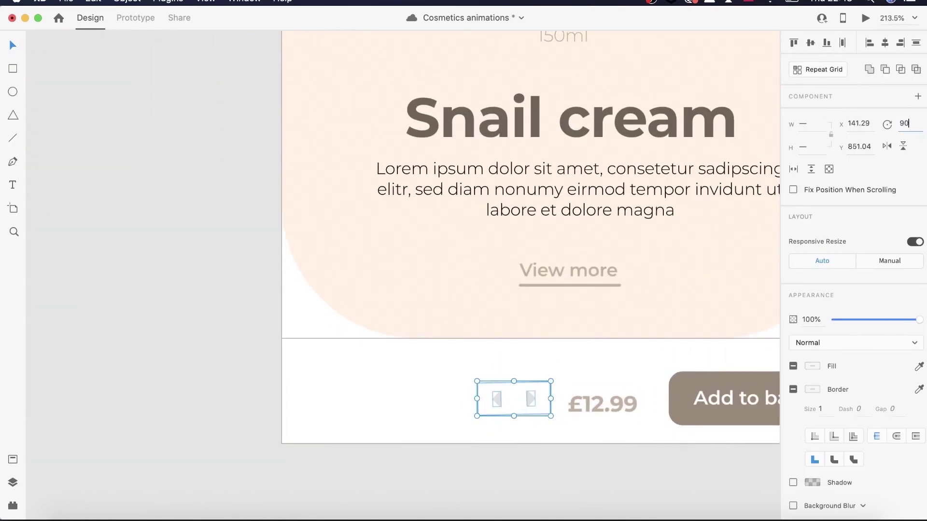
text(90)
key(Return)
Move both carets slightly inward from the ends of the quantity box
scroll(521, 399, up, 2)
scroll(519, 401, up, 4)
double_click(356, 404)
shift+click(511, 418)
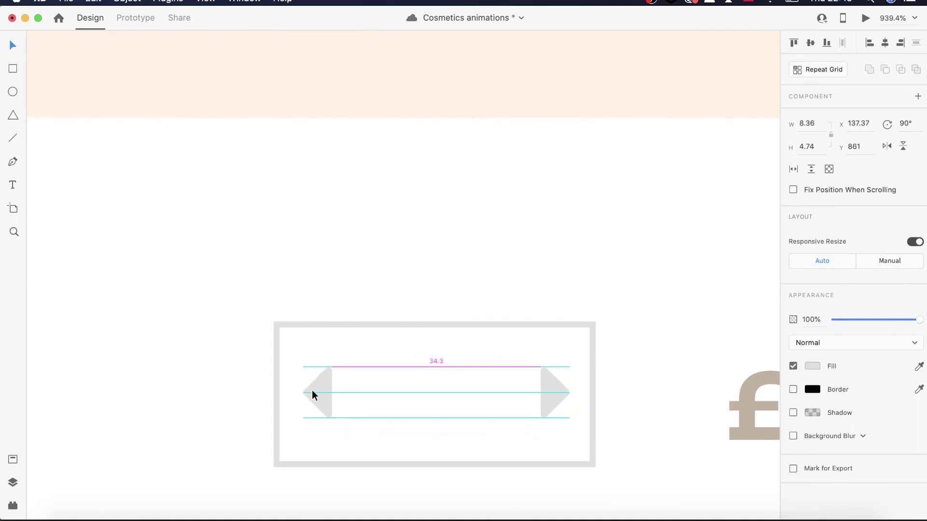
Add the number 1 in black 21 pt Montserrat SemiBold and centre it between the two carets
click(12, 186)
click(405, 398)
text(1)
key(super+a)
click(812, 507)
drag(669, 434, 650, 459)
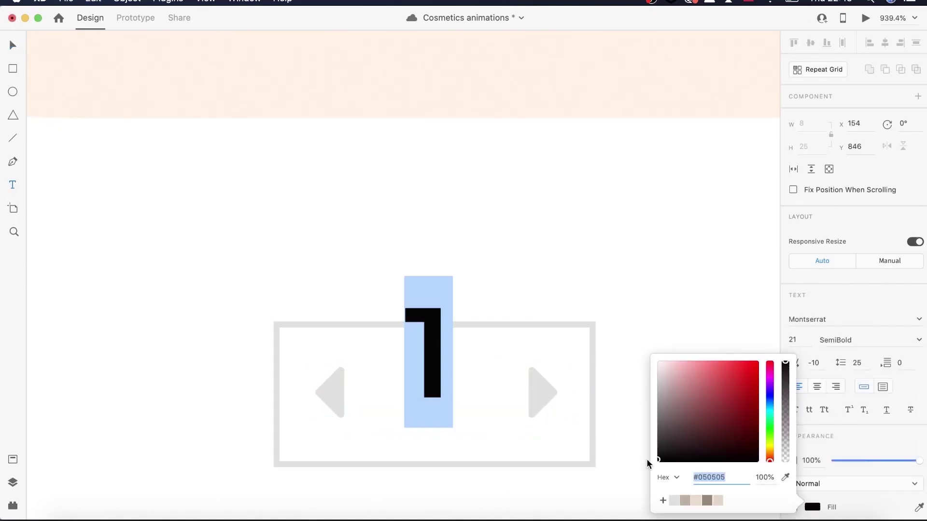
drag(435, 356, 435, 394)
scroll(435, 393, down, 3)
drag(432, 425, 439, 390)
Align the number 1 and both carets vertically to their middles in the quantity box
scroll(433, 391, up, 2)
shift+click(377, 392)
shift+click(497, 392)
click(811, 42)
scroll(437, 390, down, 4)
click(283, 438)
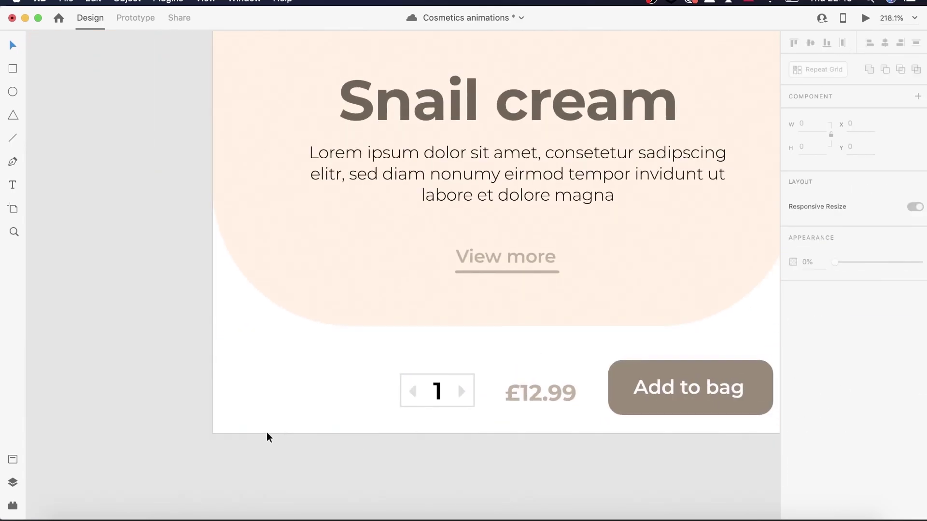
Insert the Awesome heart icon from the Icons 4 Design plugin and move it into the bottom bar
click(13, 506)
click(100, 109)
text(heart)
click(65, 239)
scroll(505, 439, left, 10)
scroll(505, 439, right, 10)
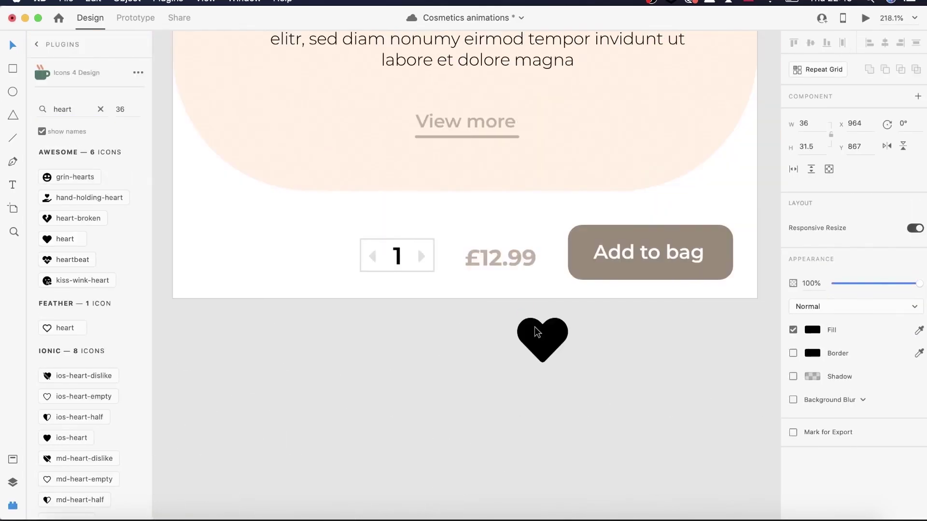
drag(186, 346, 292, 250)
Fill the heart with the light grey swatch, shrink it to about 25 px wide and place it before the quantity box
scroll(293, 249, down, 3)
scroll(284, 242, left, 2)
click(812, 366)
click(674, 441)
drag(445, 276, 433, 286)
scroll(424, 302, up, 3)
drag(331, 300, 354, 300)
Try to distribute all the bottom bar's ungrouped elements horizontally, including the bar itself, and undo the attempt
shift+click(437, 302)
shift+click(434, 301)
shift+click(450, 297)
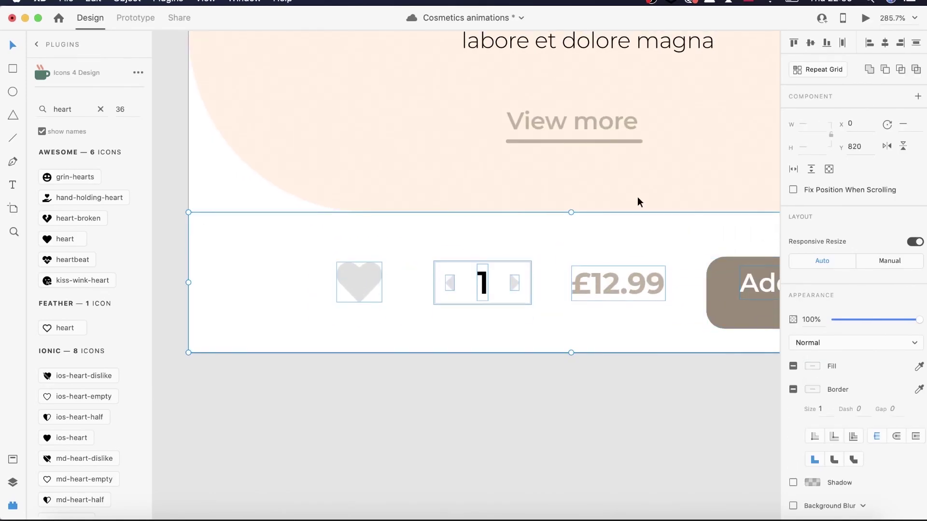
scroll(330, 189, down, 3)
click(842, 43)
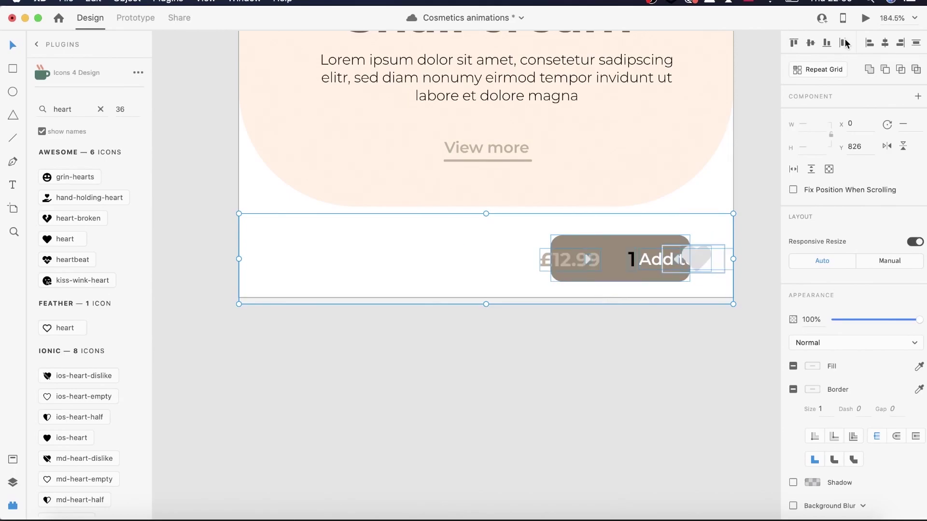
click(628, 337)
key(super+y)
key(super+y)
key(super+y)
click(93, 2)
click(131, 14)
click(94, 1)
click(131, 14)
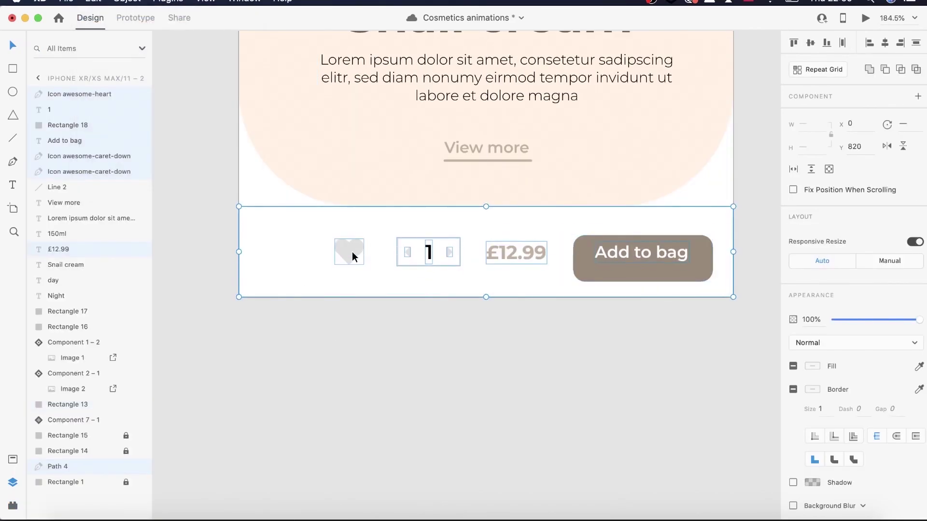
key(super+z)
Centre the brown button vertically with its Add to bag label and group the two
double_click(477, 236)
drag(417, 299, 416, 296)
click(481, 343)
scroll(481, 343, down, 3)
scroll(482, 343, up, 3)
click(567, 393)
shift+click(607, 397)
right_click(609, 397)
click(637, 359)
Group the quantity box with its two carets and the number 1
scroll(540, 367, up, 3)
shift+click(285, 403)
key(super+y)
click(318, 394)
right_click(368, 393)
click(396, 356)
Move the heart nearer the bar's outer edge and space the heart, quantity box, price and Add to bag button evenly
click(246, 394)
shift+click(337, 394)
shift+click(422, 393)
shift+click(514, 401)
key(Escape)
key(Escape)
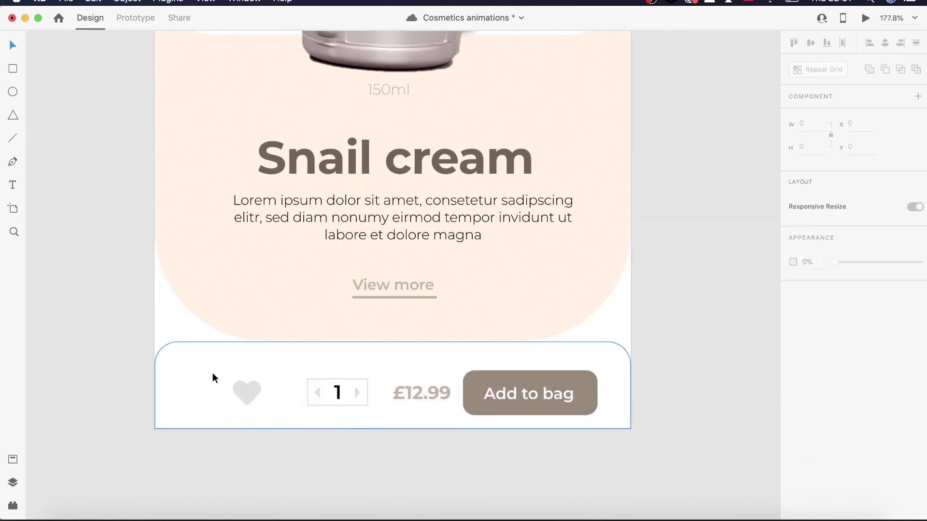
drag(245, 392, 212, 391)
key(Escape)
key(Escape)
click(212, 390)
shift+click(337, 394)
shift+click(422, 394)
shift+click(500, 401)
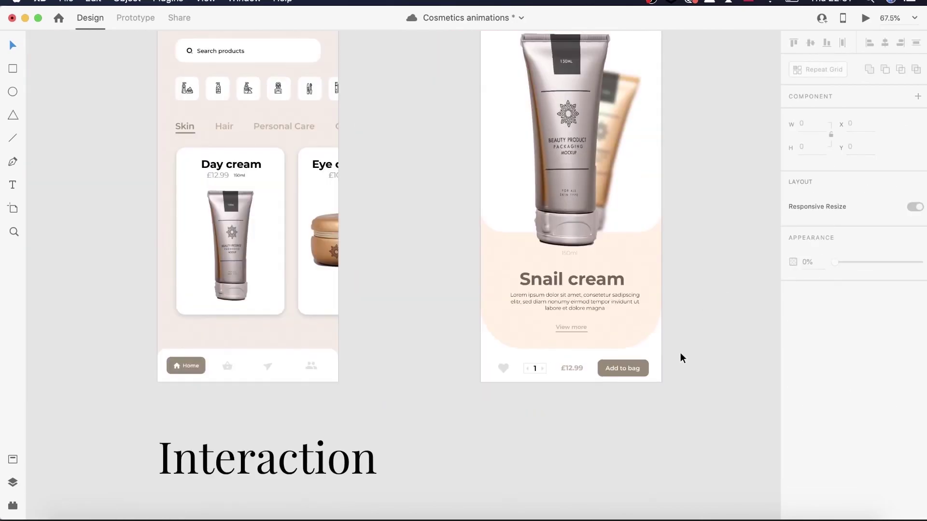
Compare the home screen's basket icon with the product screen's heart icon and review both artboards
click(227, 371)
click(503, 369)
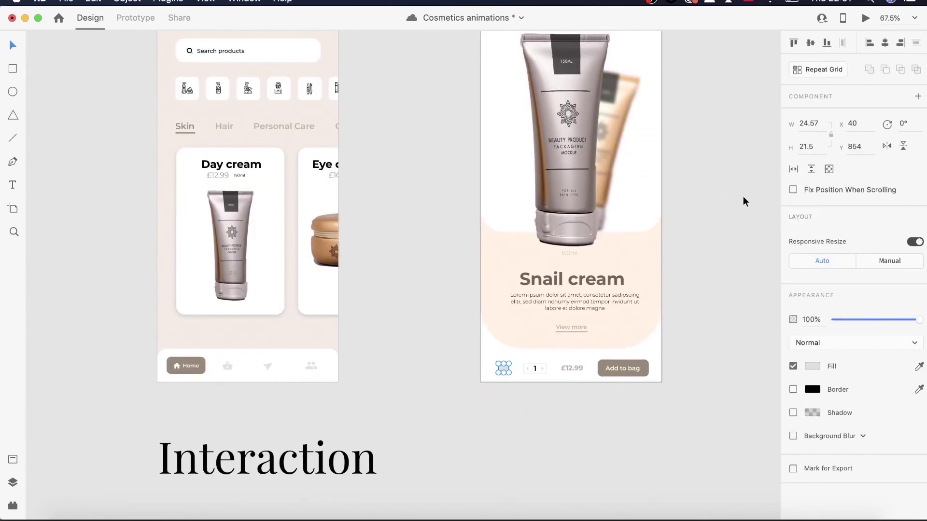
scroll(726, 265, down, 1)
scroll(726, 265, up, 4)
scroll(726, 264, right, 3)
click(725, 264)
scroll(726, 264, right, 1)
scroll(726, 265, down, 4)
scroll(726, 264, right, 1)
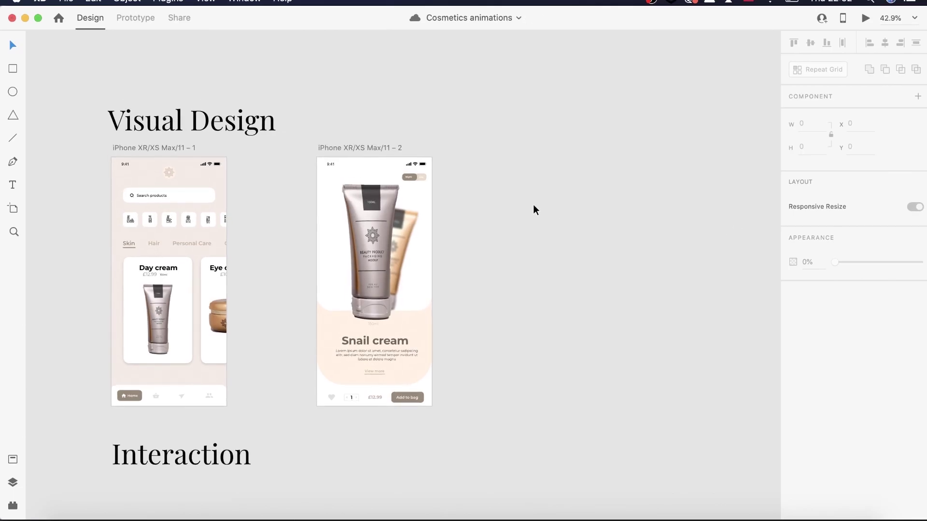
Duplicate the product screen artboard iPhone XR/XS Max/11 – 2
click(368, 148)
click(12, 482)
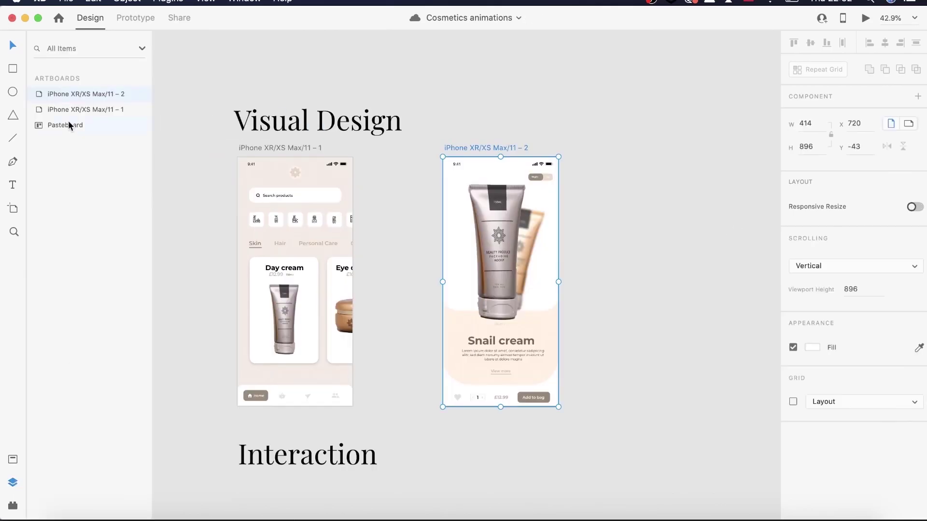
key(super+d)
Delete the product images, Night/Day toggle, white backdrop and product texts from the duplicated artboard
scroll(627, 227, up, 5)
click(513, 191)
key(Delete)
click(563, 169)
key(Delete)
click(577, 155)
right_click(577, 155)
key(Delete)
scroll(566, 181, down, 3)
click(483, 339)
key(Delete)
scroll(488, 348, down, 2)
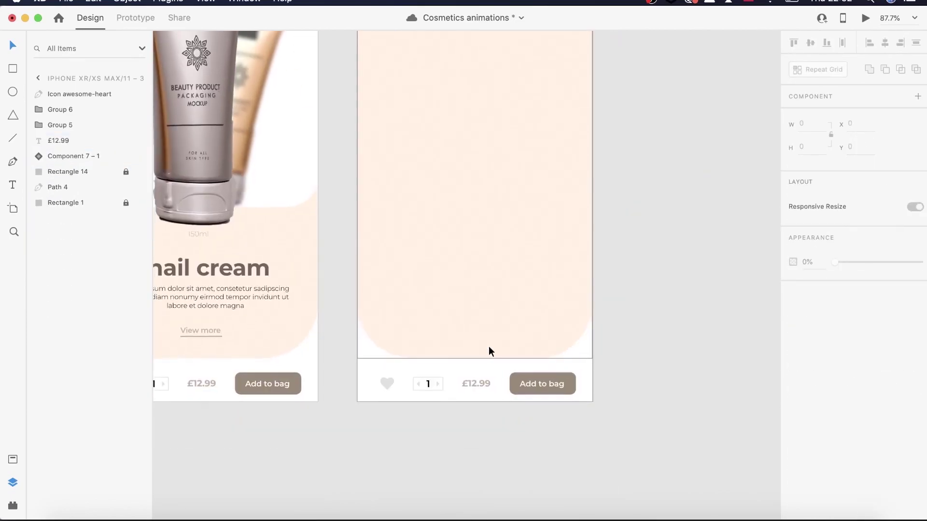
Delete the heart, quantity selector and £12.99 price from the duplicated artboard's bottom bar
click(387, 384)
key(Delete)
scroll(422, 384, up, 5)
click(432, 387)
key(Delete)
click(512, 386)
key(Delete)
Change the brown button's label to Continue and centre the text on the button
scroll(531, 386, right, 3)
double_click(577, 392)
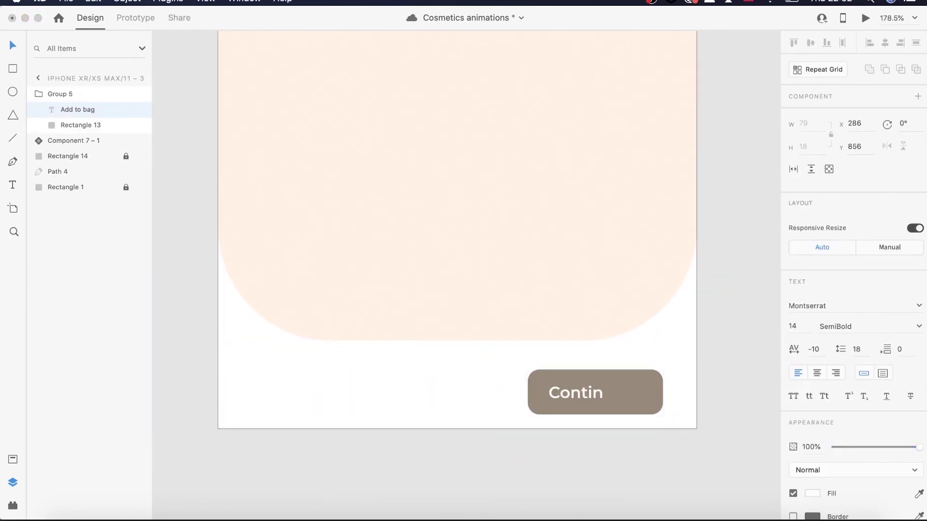
key(Escape)
key(Escape)
drag(583, 398, 593, 398)
key(super+y)
right_click(475, 386)
click(507, 360)
key(Escape)
drag(470, 398, 480, 398)
click(447, 417)
Add the heading Total basket in black 21 pt Montserrat SemiBold near the top of the third artboard
scroll(447, 421, down, 5)
scroll(437, 312, up, 2)
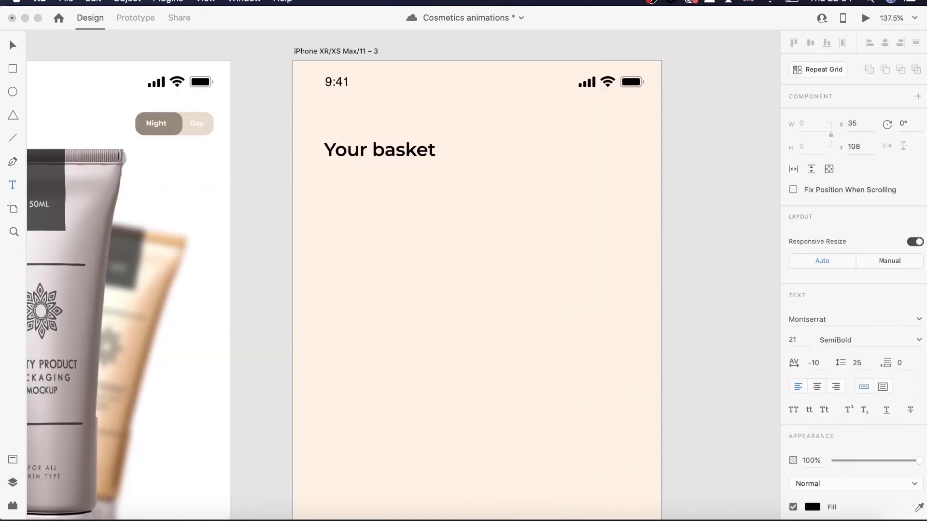
scroll(400, 79, up, 5)
key(super+a)
text(Total basket)
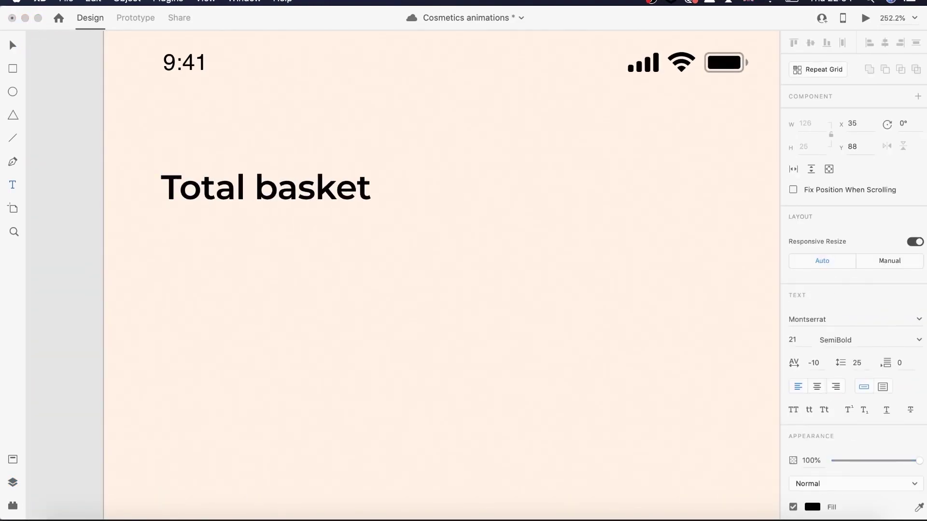
key(Escape)
Draw a 62 × 62 white borderless square with corner radius 10 below the Total basket heading
scroll(261, 218, down, 3)
key(r)
drag(166, 163, 235, 205)
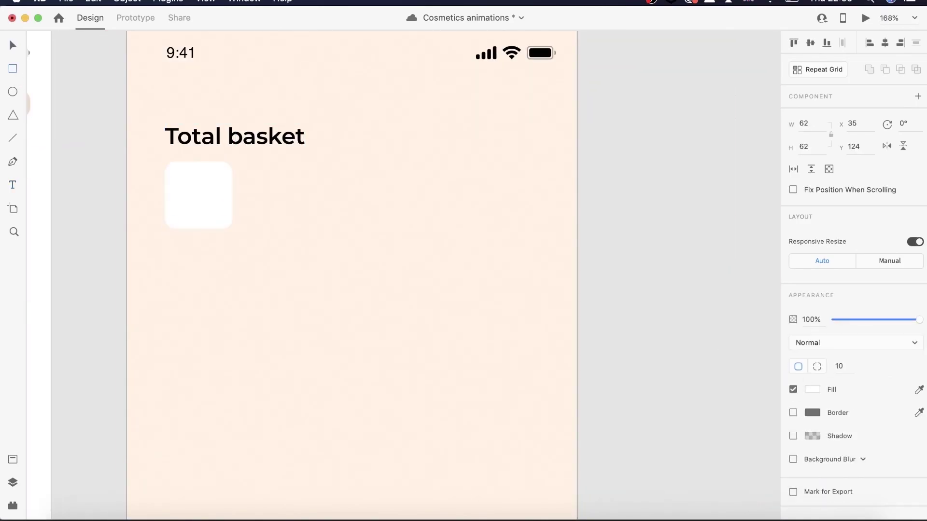
key(v)
Place two copies of the white square evenly spaced below the first, the lowest at Y 288
scroll(207, 194, down, 5)
scroll(271, 184, up, 5)
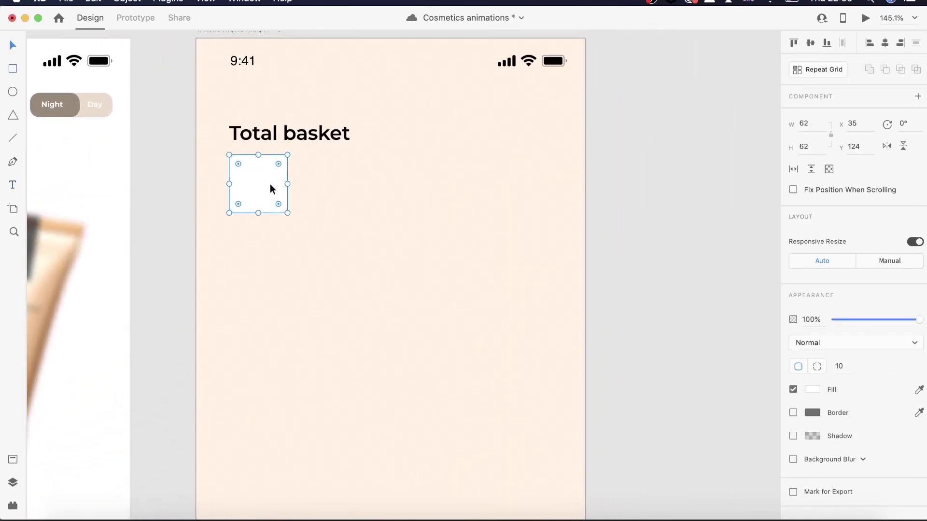
scroll(266, 185, up, 2)
drag(265, 184, 263, 360)
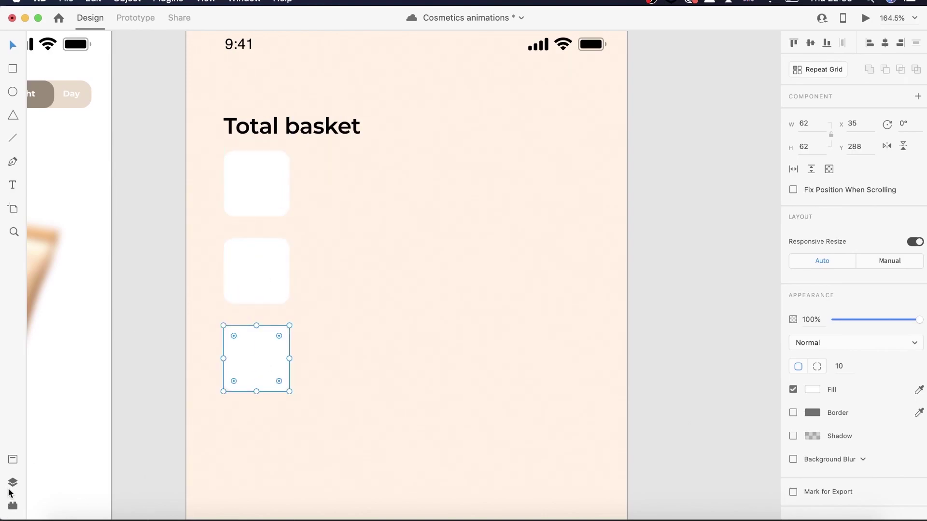
Place the gold tube from Component 2 in the top white square, scaled down to 20 × 48
click(13, 460)
scroll(91, 449, down, 7)
drag(85, 485, 451, 270)
scroll(436, 261, down, 5)
drag(546, 497, 376, 93)
drag(368, 68, 428, 215)
scroll(427, 215, up, 5)
drag(449, 281, 419, 211)
drag(410, 168, 409, 171)
scroll(487, 372, down, 5)
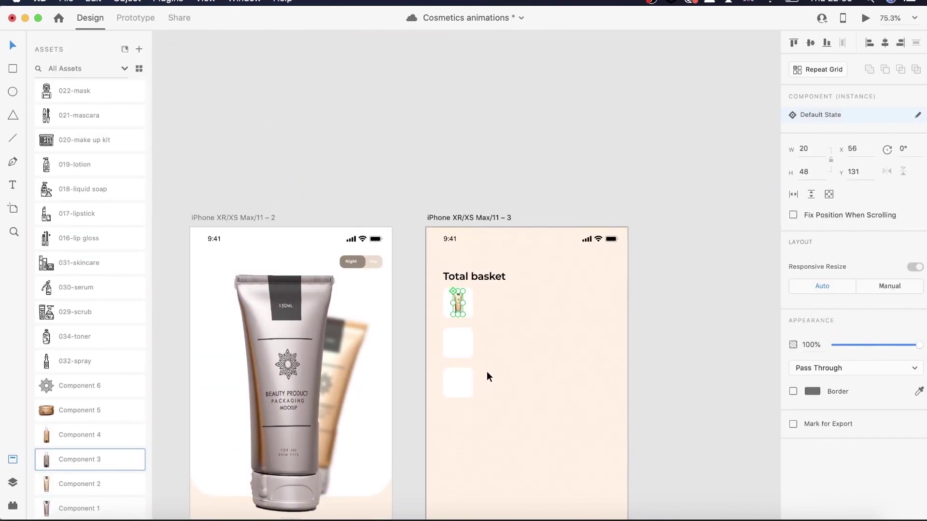
Place the grey bottle from Component 3 in the second white square, scaled down to fit
scroll(487, 371, down, 4)
drag(80, 459, 532, 353)
scroll(537, 248, up, 4)
drag(595, 483, 413, 405)
scroll(369, 457, up, 6)
drag(413, 97, 412, 259)
drag(435, 315, 424, 295)
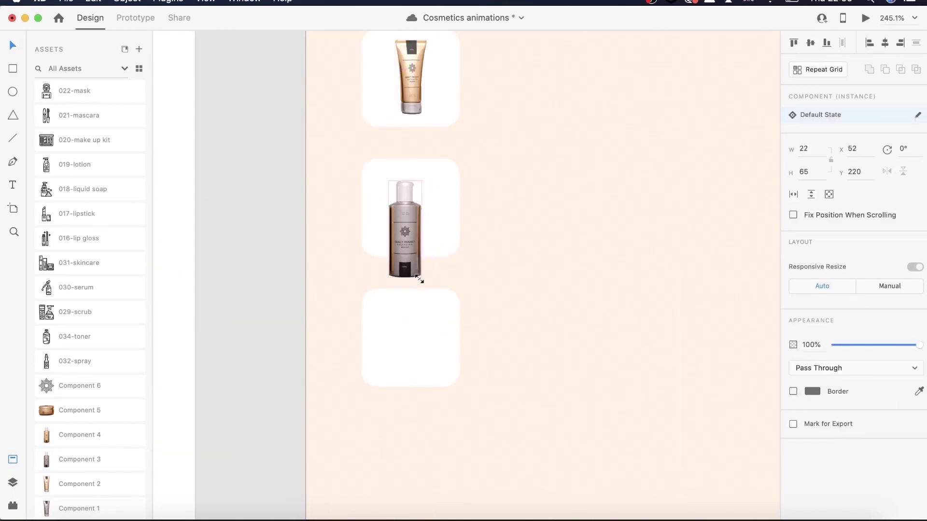
Place the gold jar from Component 5 in the third white square, scaled down and centred
drag(79, 410, 428, 395)
scroll(428, 393, down, 5)
drag(617, 434, 386, 291)
drag(384, 238, 537, 382)
scroll(537, 382, up, 5)
drag(539, 484, 421, 402)
drag(384, 378, 277, 364)
Move the three product tiles down together to leave more space below the Total basket heading
scroll(278, 364, down, 3)
click(265, 202)
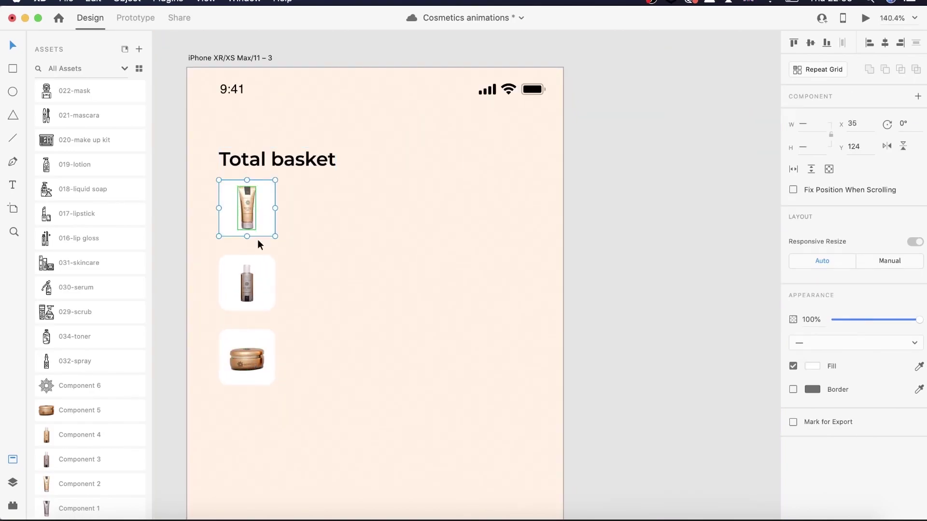
drag(260, 287, 261, 301)
Add the product name Snail day cream beside the first tile and reduce its text size
scroll(261, 301, up, 1)
click(13, 186)
click(289, 200)
text(Snail day cream)
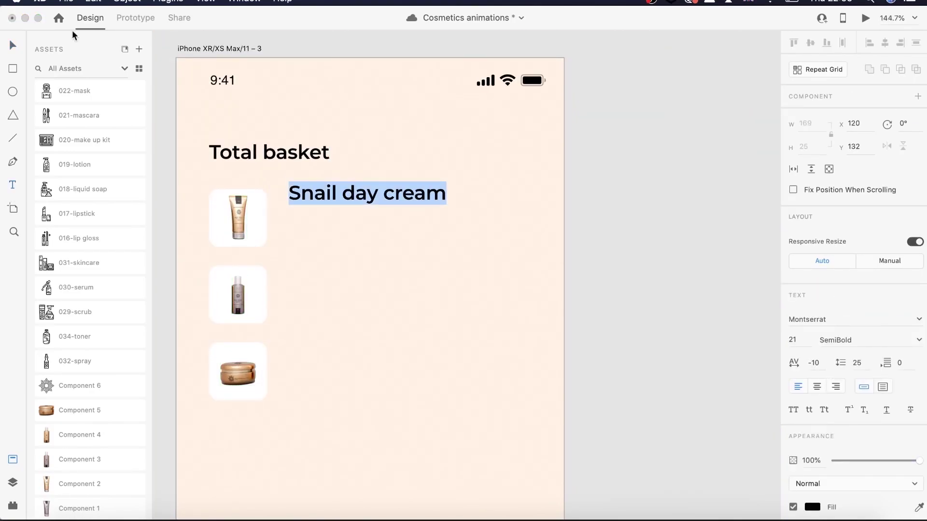
key(Escape)
drag(362, 201, 412, 223)
Add the price £12.99 in 21 pt Montserrat SemiBold below the Snail day cream name
scroll(414, 225, up, 3)
key(t)
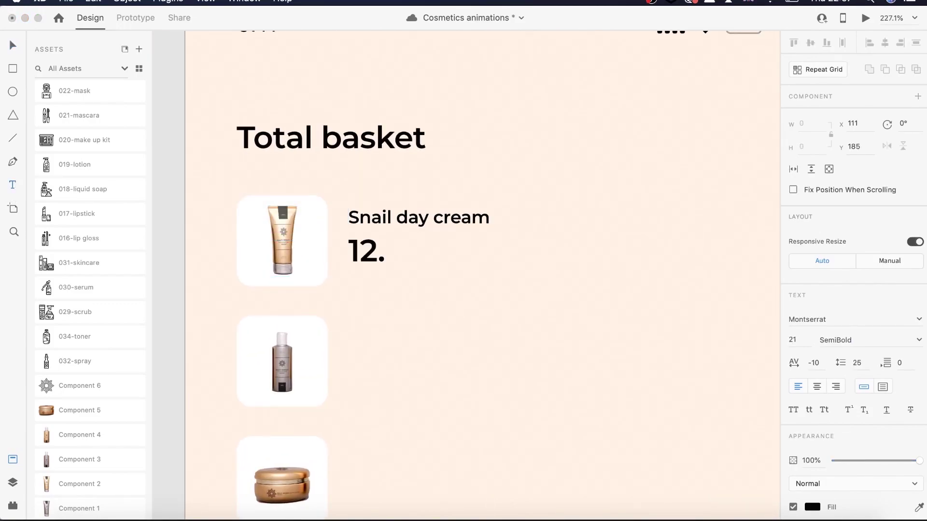
key(Escape)
click(419, 284)
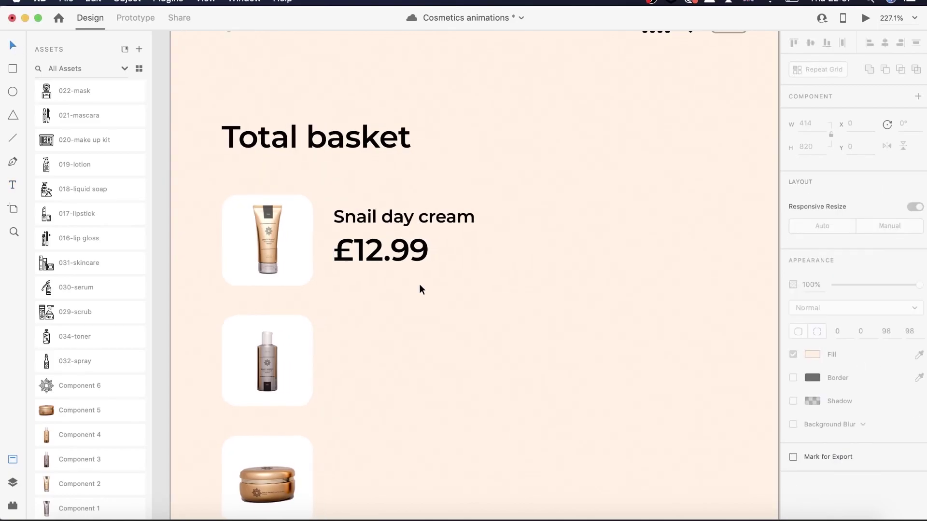
Place a copy of the product screen's quantity selector in the first basket row on the third artboard
scroll(419, 283, down, 5)
scroll(268, 449, up, 3)
drag(268, 450, 558, 67)
scroll(558, 68, up, 5)
drag(624, 132, 613, 135)
click(574, 139)
scroll(574, 139, up, 4)
click(628, 140)
click(812, 437)
key(super+z)
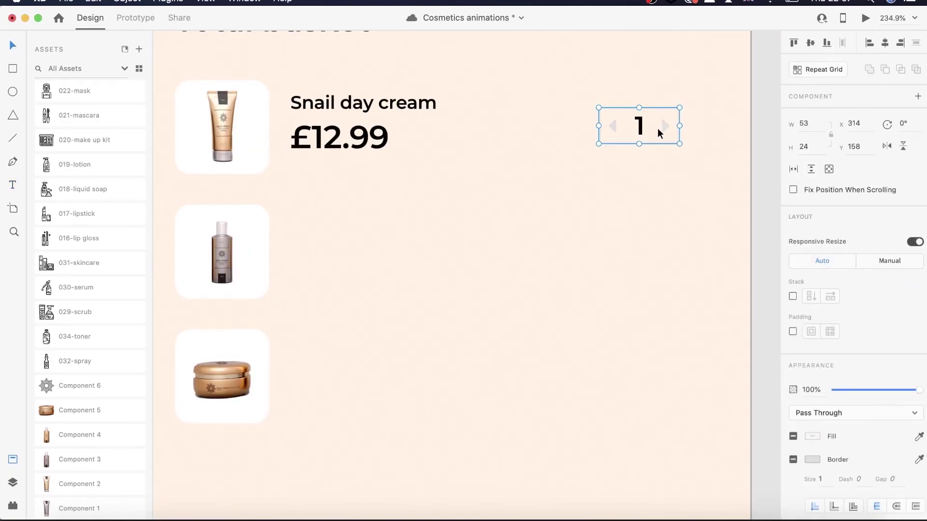
double_click(631, 143)
click(793, 376)
click(630, 143)
scroll(631, 143, up, 5)
key(super+z)
Ungroup the copied quantity selector and enable the white fill on its rectangle
double_click(629, 146)
right_click(629, 146)
click(589, 107)
click(793, 390)
click(793, 390)
click(793, 390)
Reorder the layers so the quantity number and both arrows sit above the white rectangle
click(13, 483)
drag(77, 130, 73, 103)
drag(75, 141, 73, 103)
scroll(624, 114, down, 3)
scroll(624, 113, down, 3)
scroll(624, 113, up, 6)
Remove the border of the quantity selector's rectangle and set its corner radius to 5
click(638, 286)
click(793, 413)
click(839, 366)
text(5)
Fill both quantity arrows with solid black #000000
click(496, 254)
shift+click(669, 254)
click(812, 366)
drag(657, 320, 657, 403)
Reduce the £12.99 price's text size and move it directly beside the quantity selector
scroll(428, 353, down, 5)
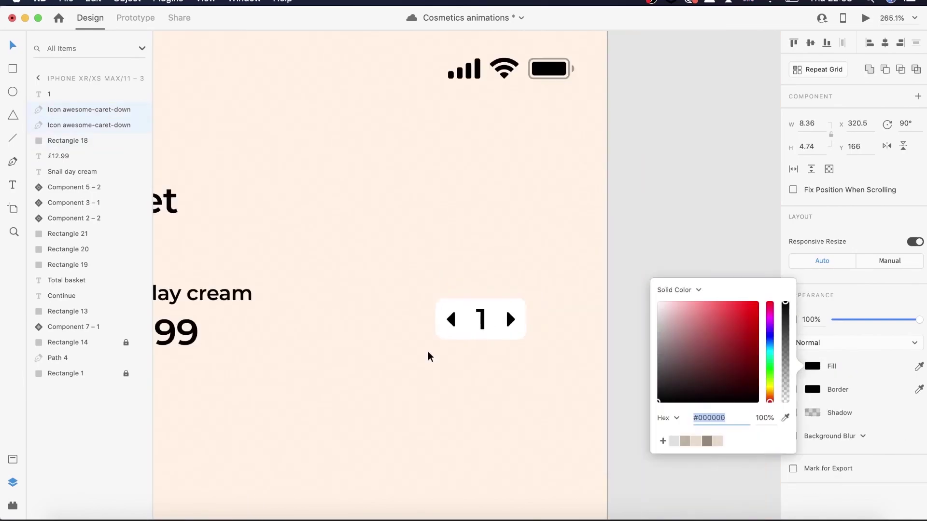
scroll(428, 357, down, 5)
click(405, 255)
drag(353, 231, 481, 222)
drag(359, 233, 360, 231)
Break Snail day cream into two lines before "cream" and size the text to 18 pt
drag(360, 219, 423, 212)
double_click(423, 212)
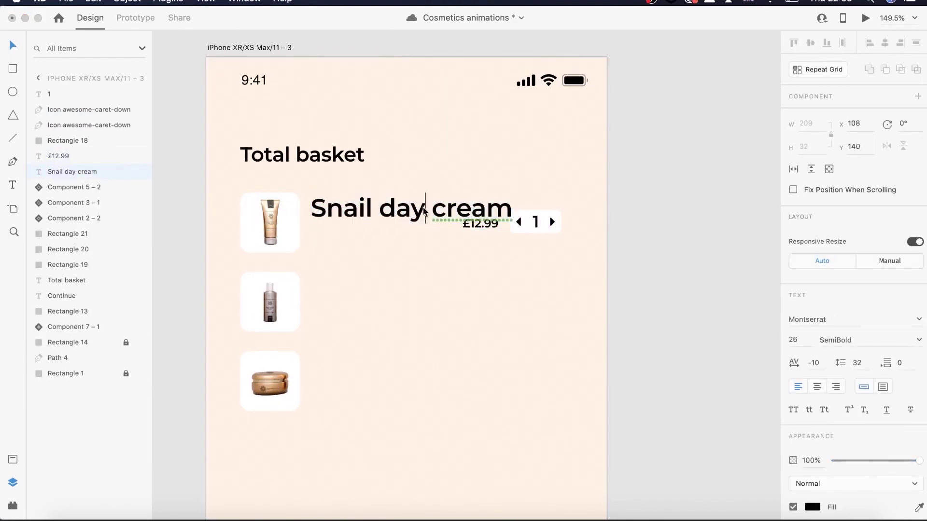
click(430, 212)
key(Return)
key(Escape)
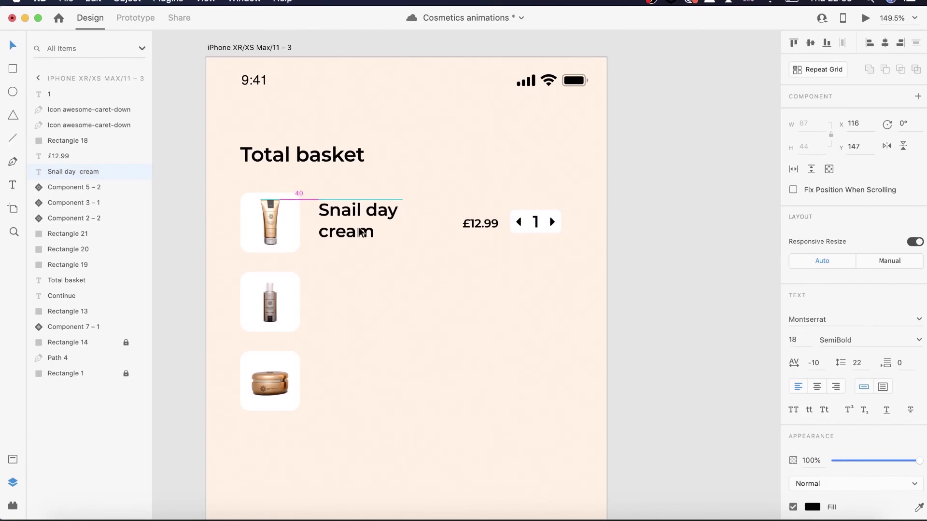
Vertically centre the first row's product tile, name and price with one another
scroll(360, 232, up, 2)
drag(203, 180, 531, 234)
click(811, 43)
Group the quantity number, both arrows and the white rectangle into one object
click(555, 225)
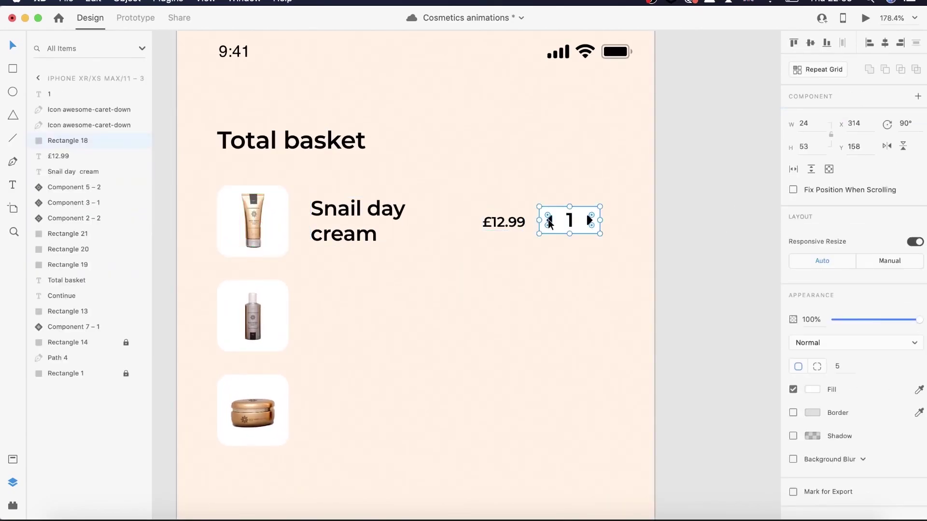
scroll(548, 223, up, 4)
click(548, 217)
shift+click(588, 218)
shift+click(628, 218)
shift+click(643, 207)
right_click(643, 207)
click(668, 310)
Vertically align the first basket row's items and spread them out towards the artboard's right margin
scroll(556, 277, down, 5)
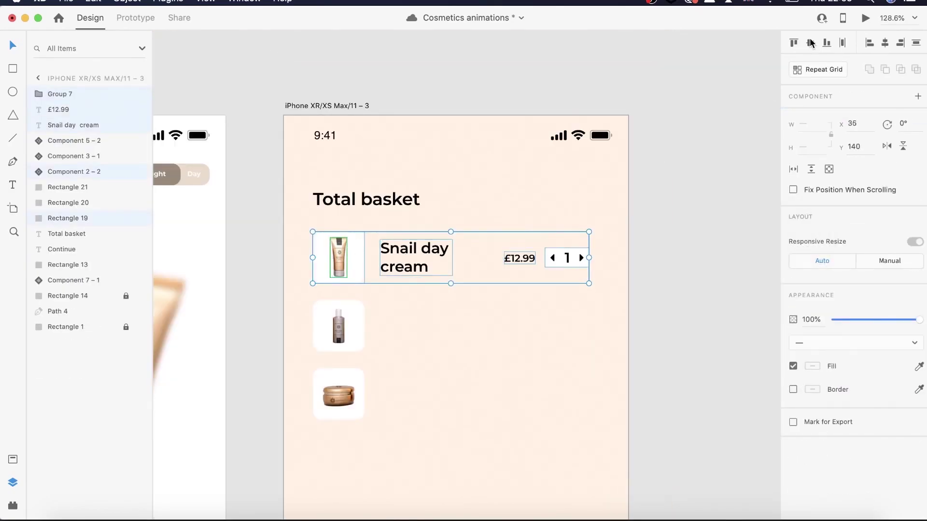
drag(589, 257, 606, 259)
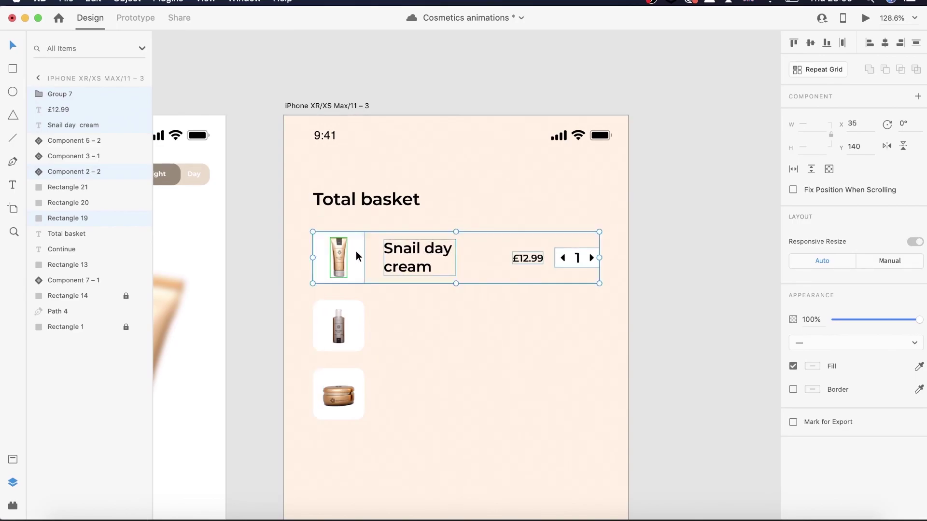
click(549, 328)
Copy the first row's product name, price and quantity selector beside the second and third product tiles
scroll(549, 329, down, 3)
drag(389, 191, 392, 263)
click(529, 194)
shift+click(567, 199)
drag(567, 201, 566, 237)
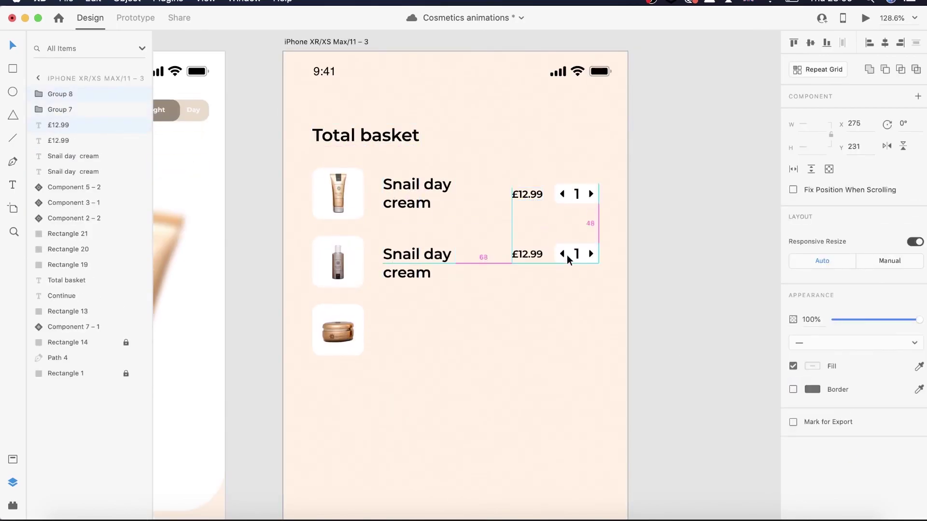
shift+click(447, 257)
drag(447, 256, 457, 320)
click(673, 334)
Rename the third row's product Eye cream 40+ on two lines and the second row's product Snail serum
double_click(426, 322)
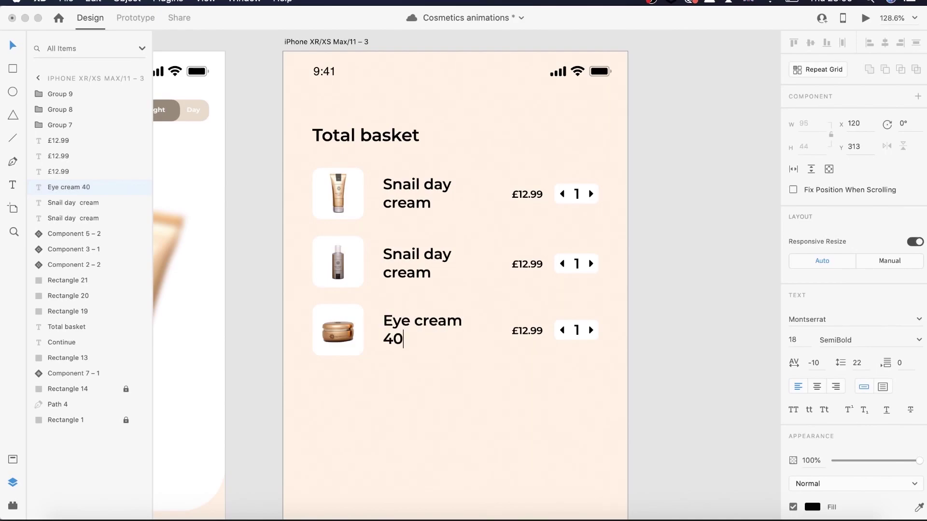
Vertically centre the name, price and quantity selector within the Snail serum row and the Eye cream 40+ row
shift+click(527, 265)
shift+click(577, 264)
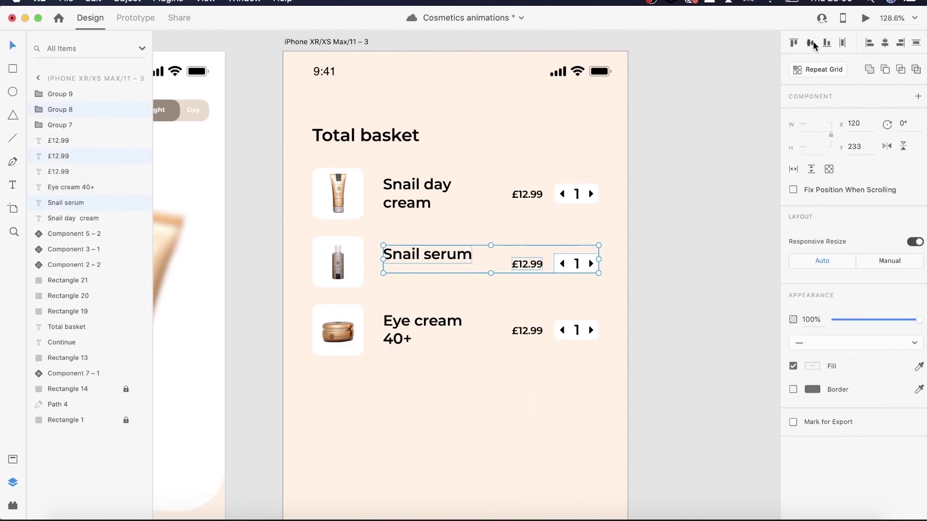
click(811, 43)
click(408, 337)
shift+click(527, 331)
shift+click(576, 331)
click(810, 42)
click(526, 209)
scroll(528, 212, down, 5)
scroll(527, 212, up, 1)
scroll(408, 143, up, 7)
drag(301, 115, 549, 204)
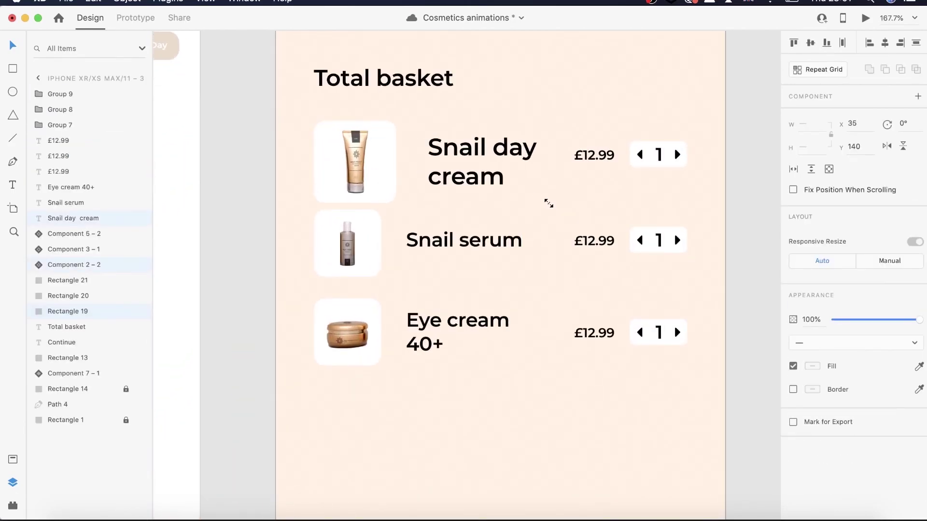
key(super+z)
Scale up all three product tiles and their product names together, excluding the prices and quantity selectors
click(347, 157)
shift+click(429, 146)
shift+click(347, 244)
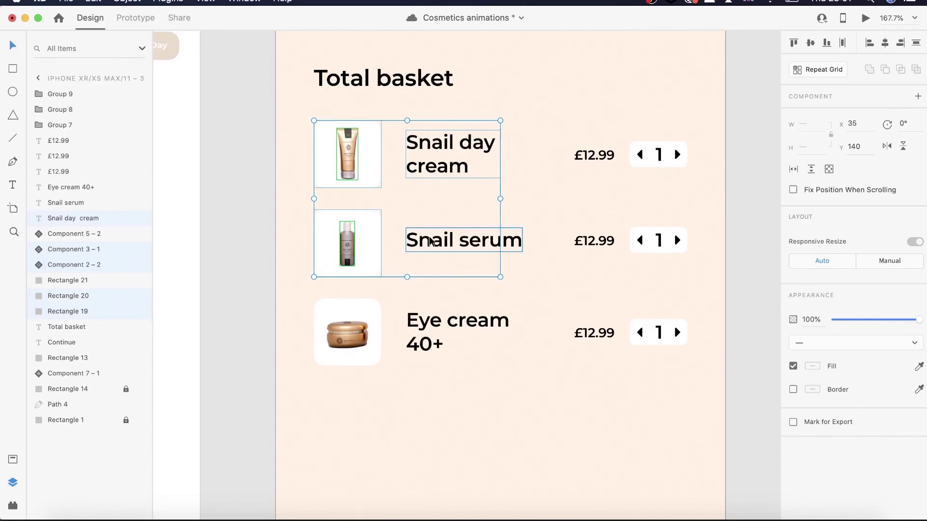
shift+click(426, 241)
shift+click(441, 328)
scroll(441, 327, down, 4)
drag(496, 353, 540, 393)
scroll(541, 393, down, 2)
click(541, 393)
scroll(502, 367, right, 1)
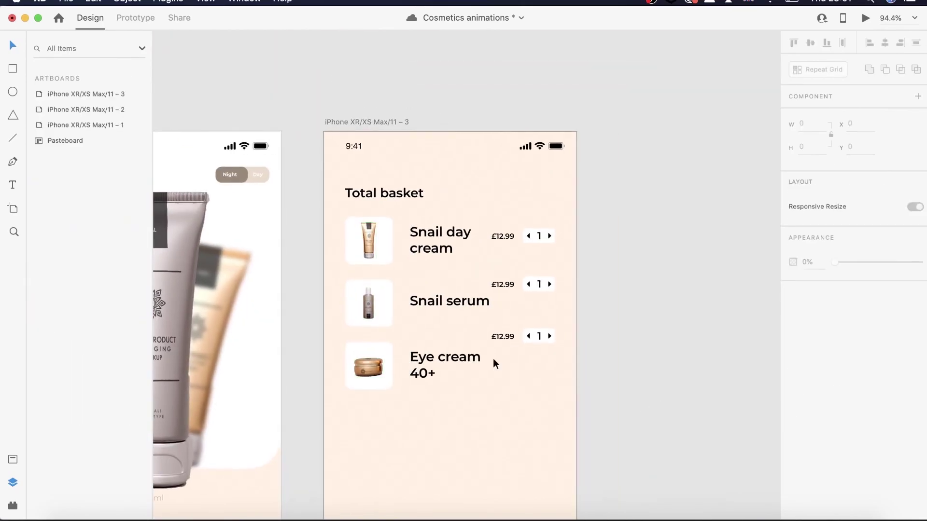
Move the three product names closer to their product tiles in the basket list
scroll(505, 310, up, 7)
drag(516, 163, 584, 190)
key(super+z)
click(393, 167)
shift+click(393, 293)
shift+click(393, 408)
drag(394, 408, 380, 407)
Vertically align the Snail day cream name with its quantity selector
scroll(537, 326, down, 4)
click(563, 215)
shift+click(434, 208)
click(811, 43)
Vertically align the Snail serum name, price and quantity selector, and move the Eye cream 40+ name slightly lower
click(431, 307)
shift+click(514, 282)
shift+click(564, 281)
click(811, 43)
drag(432, 294, 432, 307)
click(811, 43)
drag(452, 371, 451, 385)
click(667, 355)
Move the first row's price beneath the Snail day cream name, left-align the two and nudge them upward
scroll(544, 339, up, 3)
scroll(531, 331, down, 5)
drag(518, 199, 433, 219)
scroll(433, 219, up, 5)
shift+click(452, 193)
click(870, 43)
drag(489, 167, 488, 159)
Place the second and third rows' prices beneath the Snail serum and Eye cream 40+ names, left-aligned with them
drag(593, 296, 431, 292)
shift+click(449, 297)
click(869, 43)
drag(593, 411, 426, 451)
shift+click(476, 398)
click(870, 43)
drag(427, 399, 431, 386)
Vertically centre the third row's quantity selector on the Eye cream 40+ product tile
scroll(635, 320, down, 3)
shift+click(658, 396)
click(811, 44)
key(super+z)
click(748, 217)
drag(659, 396, 657, 397)
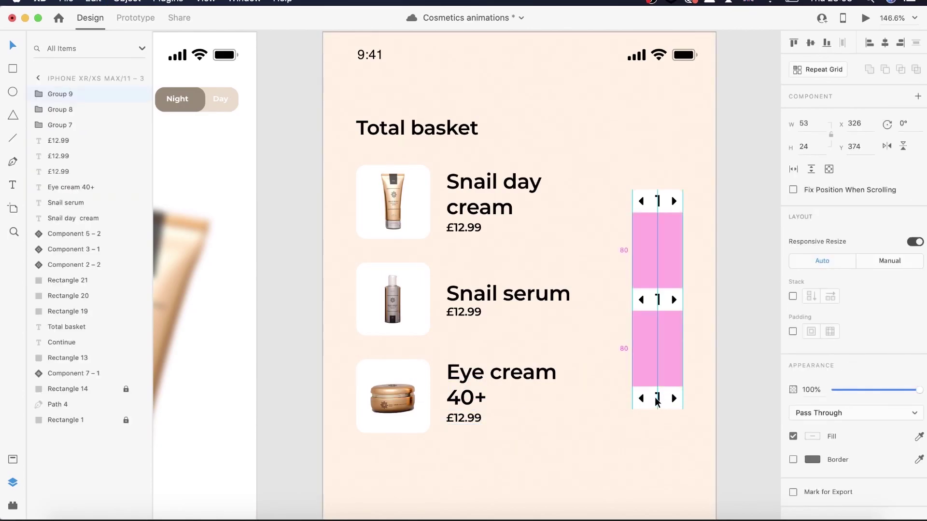
shift+click(419, 396)
click(810, 43)
Vertically centre the Snail serum and Snail day cream quantity selectors on their product tiles
click(415, 302)
shift+click(658, 300)
click(658, 202)
shift+click(410, 198)
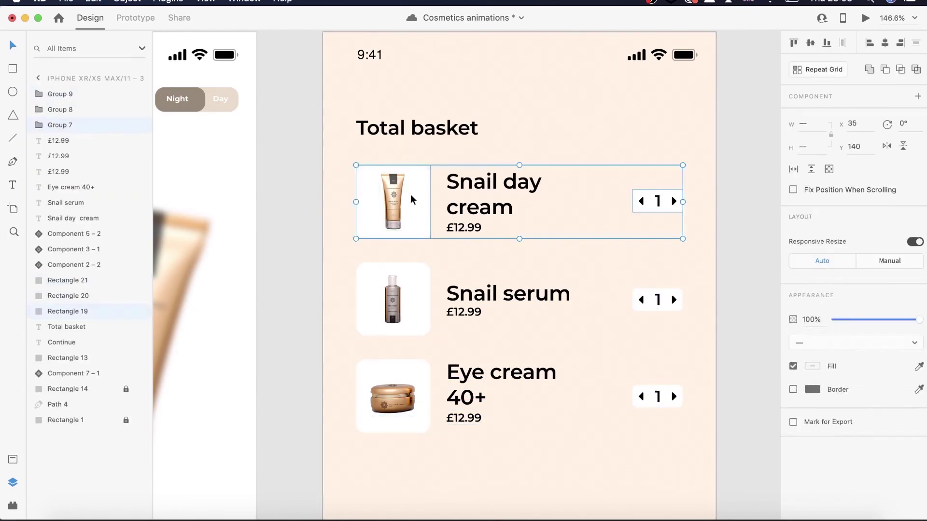
click(810, 44)
click(747, 155)
Add the black text Total to the basket screen's bottom bar, level with the Continue button
scroll(748, 155, down, 5)
scroll(747, 155, up, 3)
scroll(699, 142, down, 2)
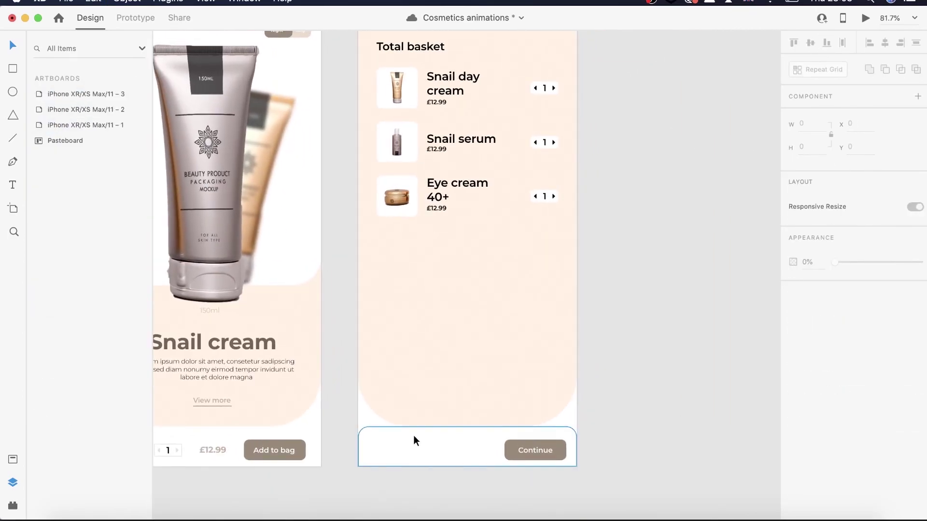
scroll(414, 436, down, 1)
scroll(413, 435, up, 5)
click(12, 184)
click(347, 430)
click(813, 508)
drag(673, 447, 653, 466)
click(12, 45)
Change the bottom bar's Total text to Total: £37.97
double_click(373, 435)
scroll(386, 432, up, 3)
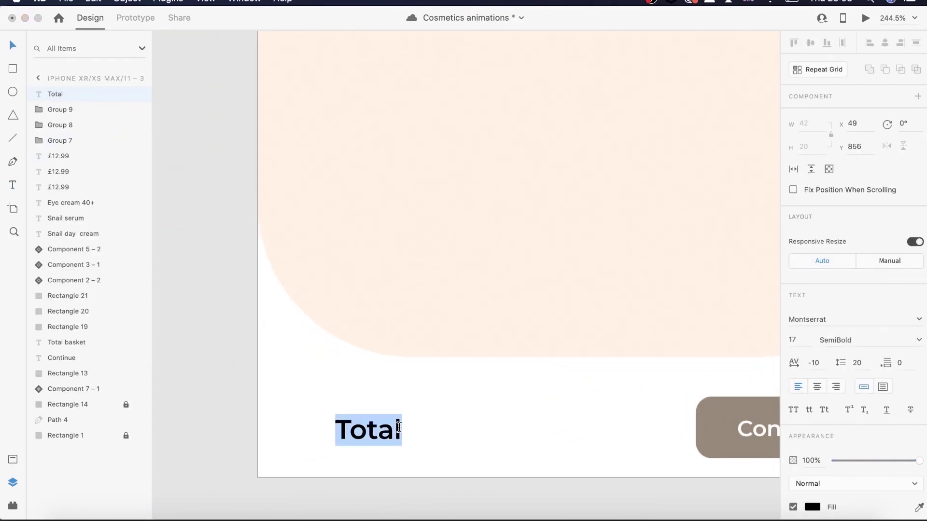
text(7.97)
scroll(335, 399, down, 5)
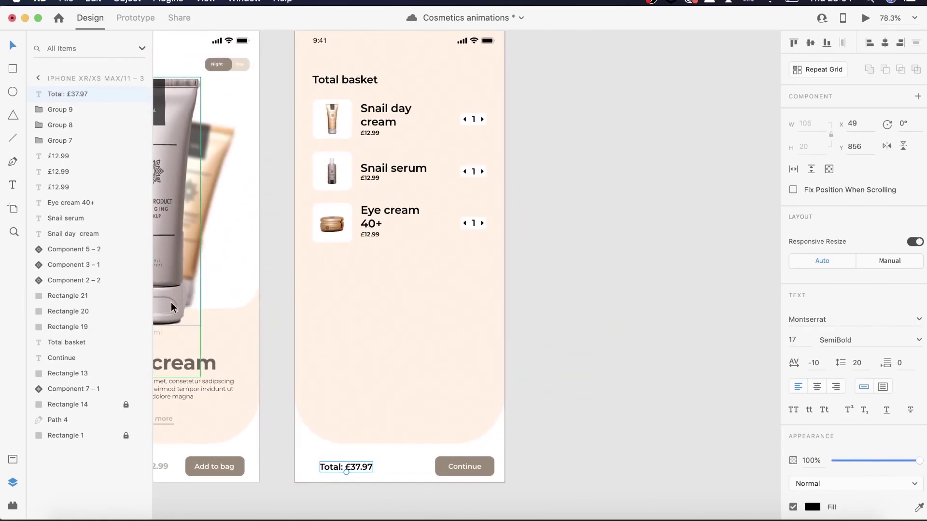
key(Escape)
Draw a rounded rectangle about 344 by 64 below the product list and fill it with light orange #FFDEA7
scroll(395, 382, up, 1)
key(r)
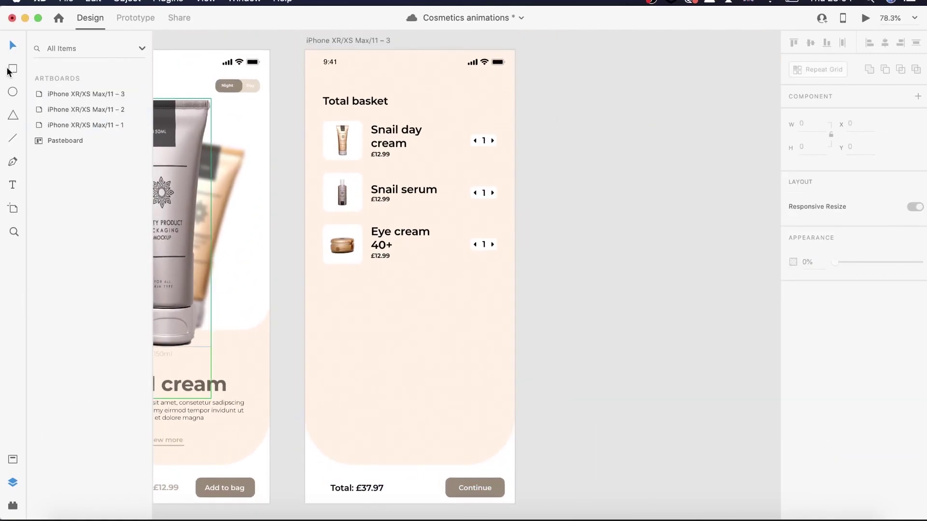
drag(323, 298, 497, 325)
click(813, 390)
click(707, 465)
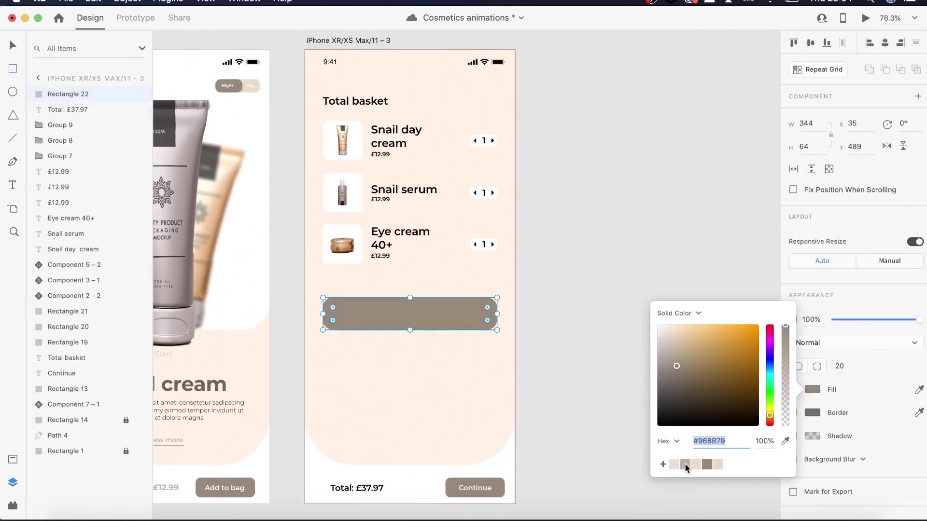
mouse_move(679, 367)
mouse_down()
mouse_move(726, 355)
mouse_move(692, 320)
mouse_up()
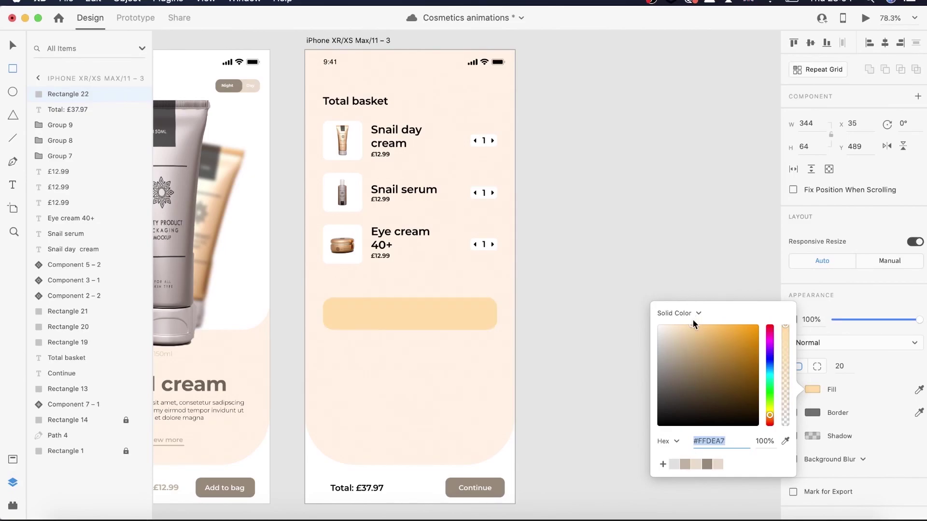
key(Escape)
Add the text Promo code in white over the orange rectangle
click(12, 187)
scroll(429, 312, up, 5)
click(282, 314)
text(pr)
triple_click(313, 311)
click(812, 507)
drag(662, 430, 657, 363)
click(12, 47)
Centre the Promo code text on the orange rectangle and move both together further down the basket screen
scroll(345, 332, down, 5)
key(Escape)
drag(328, 322, 357, 325)
scroll(373, 321, up, 1)
scroll(557, 372, down, 3)
scroll(557, 372, right, 2)
shift+click(454, 324)
drag(453, 324, 449, 371)
scroll(449, 371, down, 4)
click(471, 348)
Add two lines of text below the promo button: You have 14 days for return / We deliver within 2-3 days
scroll(471, 348, up, 8)
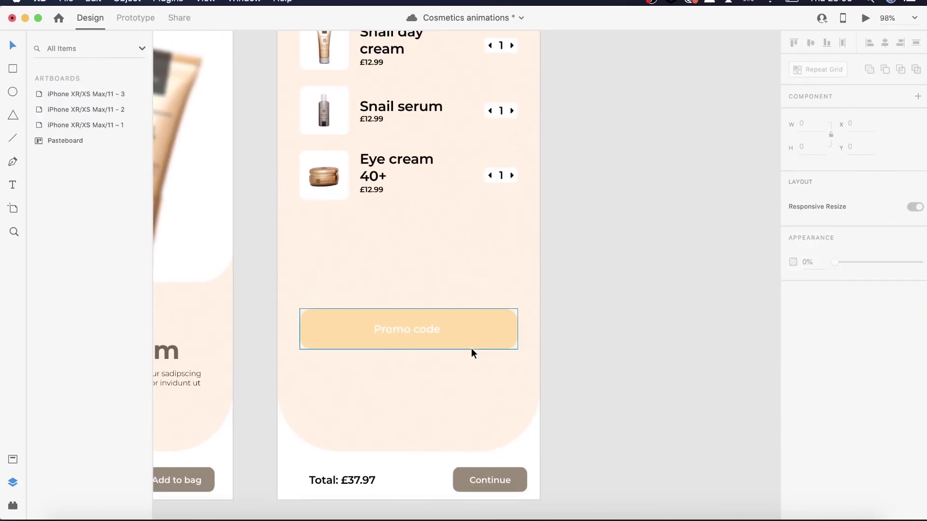
click(12, 184)
click(265, 319)
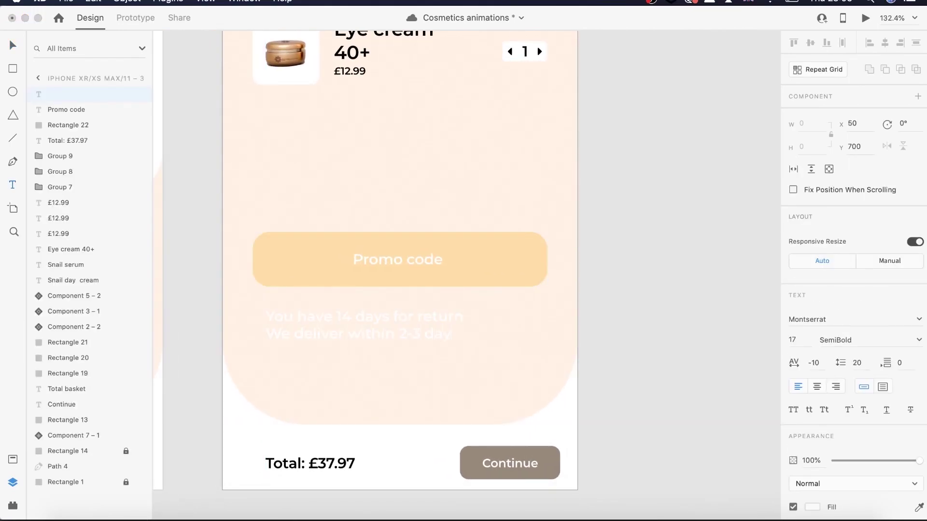
text(ys)
Format the return and delivery text as Light, black and size 10, and move it down towards the bottom bar
key(super+a)
click(919, 341)
click(812, 508)
click(672, 501)
click(800, 339)
text(10)
key(Return)
drag(375, 330, 421, 389)
Set the return and delivery text to character spacing 20, all capitals, size 8 and centre alignment
double_click(813, 363)
text(20)
key(Return)
click(793, 411)
click(795, 340)
text(8)
key(Return)
click(817, 387)
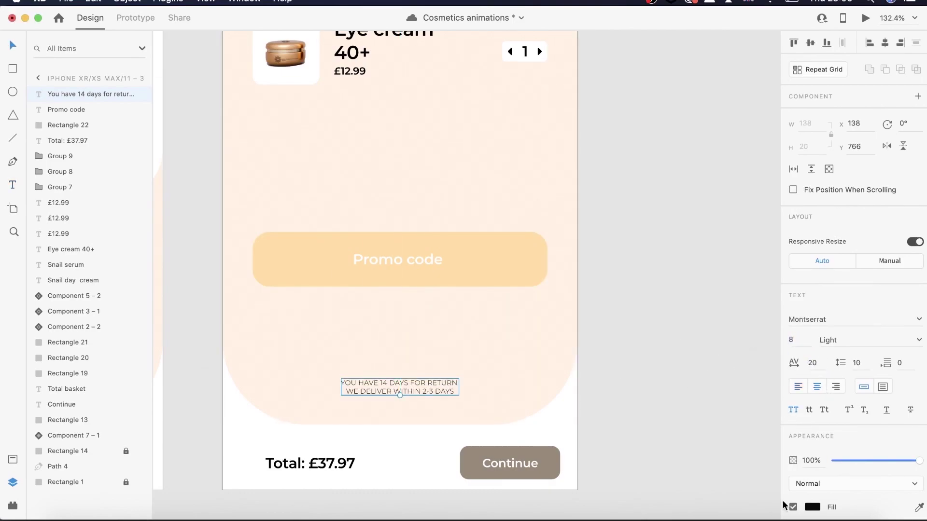
Recolour the return and delivery text dark grey and move it up to Y 750
click(813, 507)
drag(669, 425, 643, 416)
drag(438, 380, 439, 367)
Add the text Delivery policy below the return and delivery lines in brown #968B79
scroll(378, 408, up, 5)
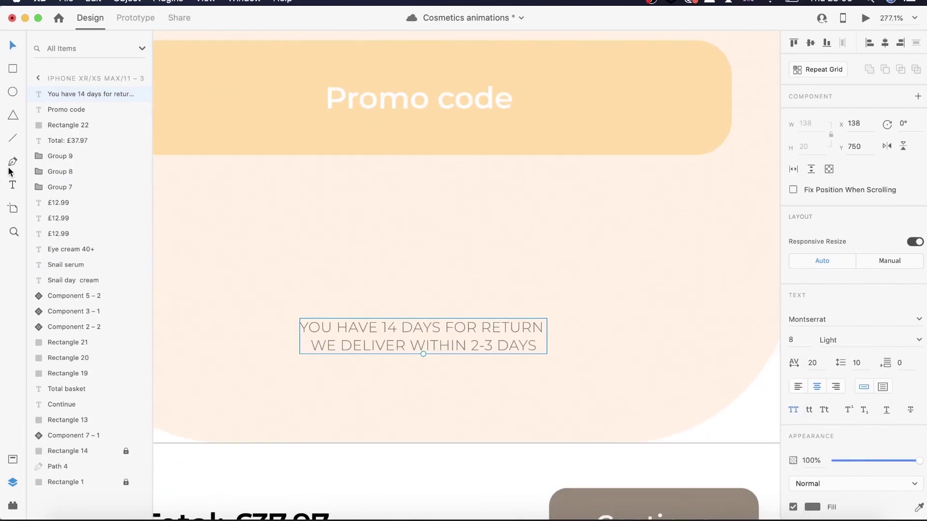
click(12, 183)
click(341, 385)
key(super+a)
click(813, 508)
click(706, 499)
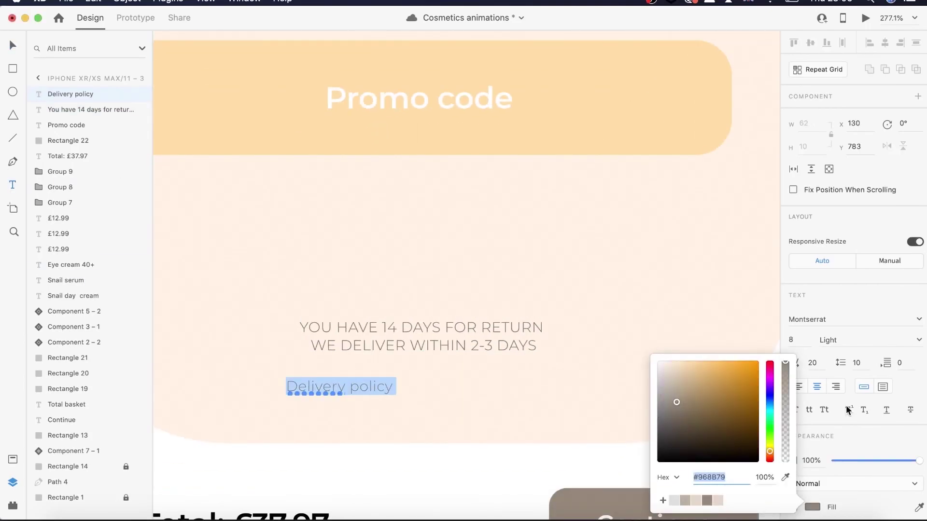
Underline the Delivery policy text and centre it beneath the return and delivery lines
click(886, 410)
click(12, 46)
drag(366, 388, 449, 383)
scroll(445, 384, down, 10)
click(509, 322)
Move the orange promo button and its label down, closer to the return and delivery text
scroll(450, 298, down, 5)
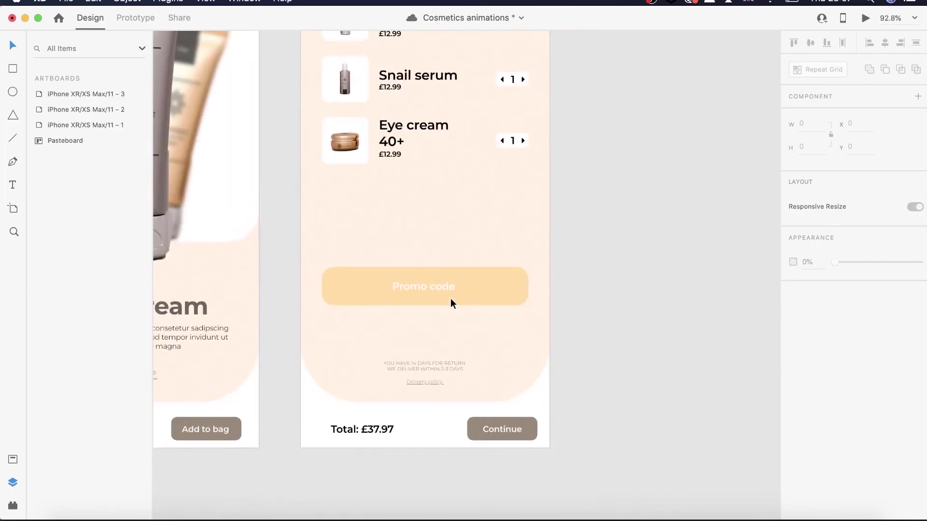
click(444, 331)
shift+click(475, 333)
drag(475, 333, 475, 357)
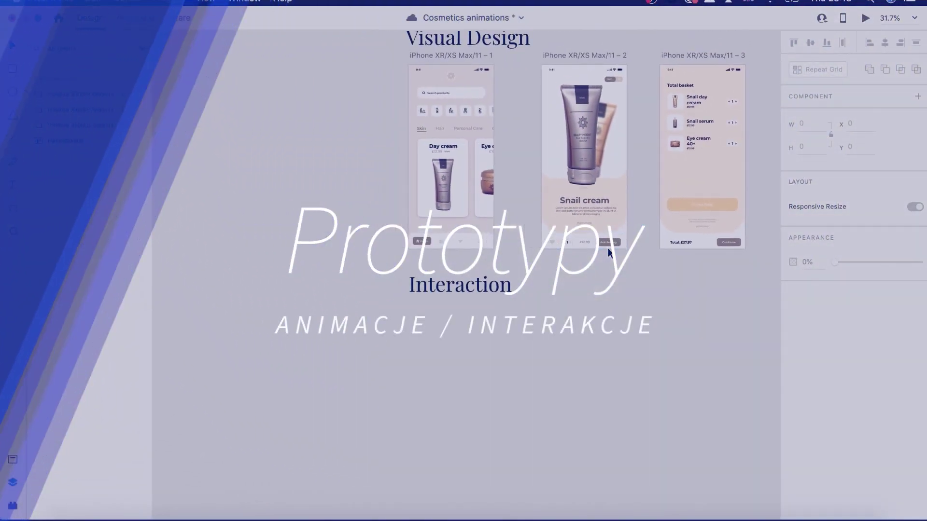
Duplicate the home screen artboard, iPhone XR/XS Max/11 – 1
click(439, 53)
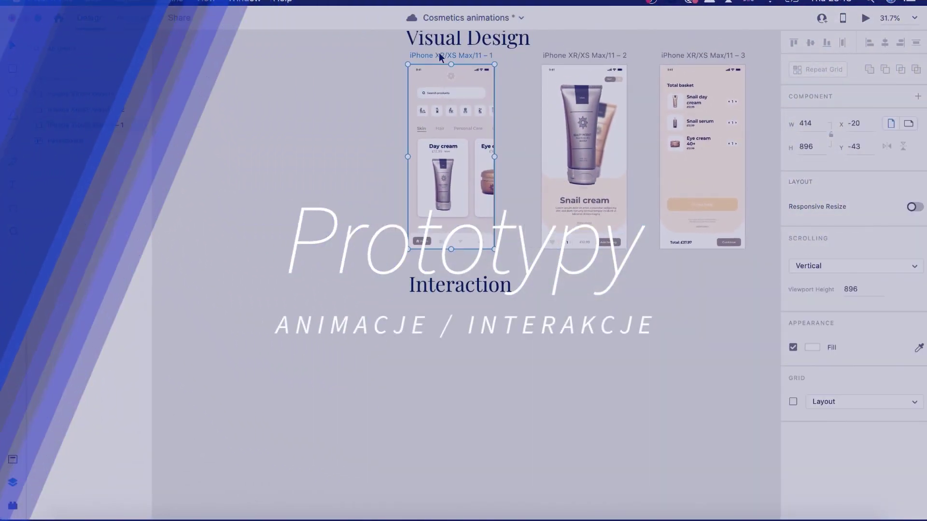
right_click(84, 126)
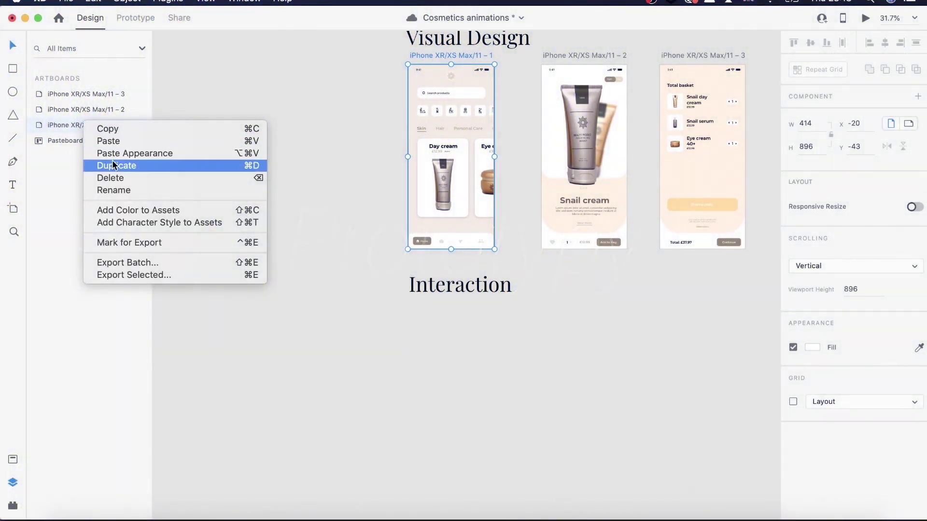
click(118, 156)
right_click(90, 123)
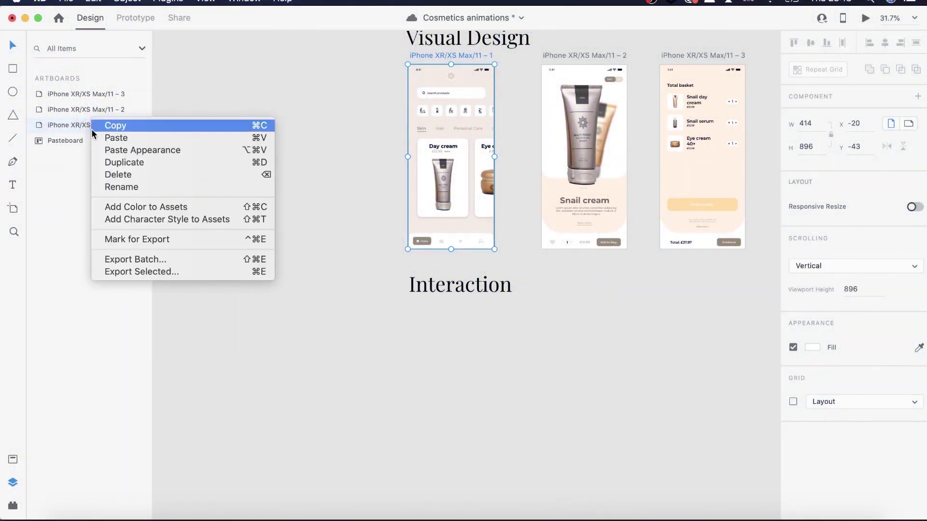
click(116, 164)
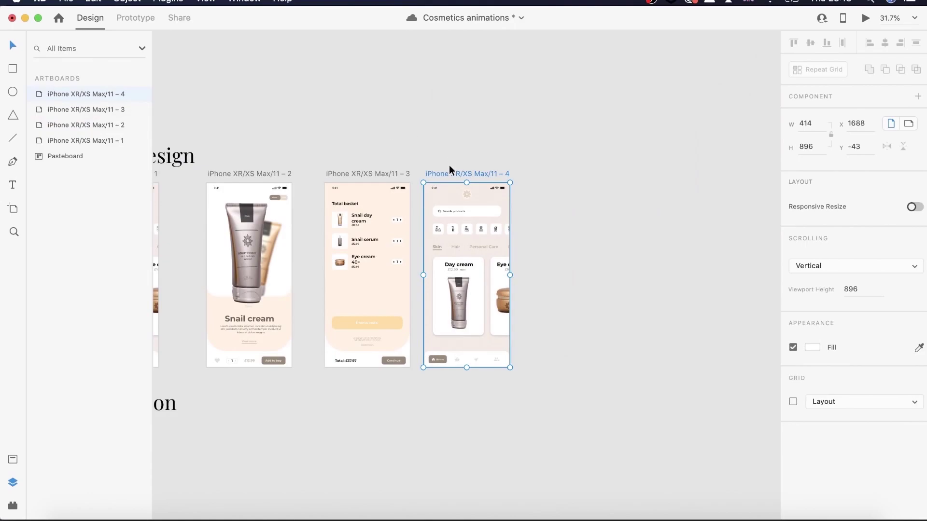
Move the duplicated home artboard below the Interaction heading, to X -20 and Y 1219
click(444, 188)
click(441, 172)
drag(442, 171, 388, 164)
scroll(464, 270, down, 5)
scroll(465, 270, left, 5)
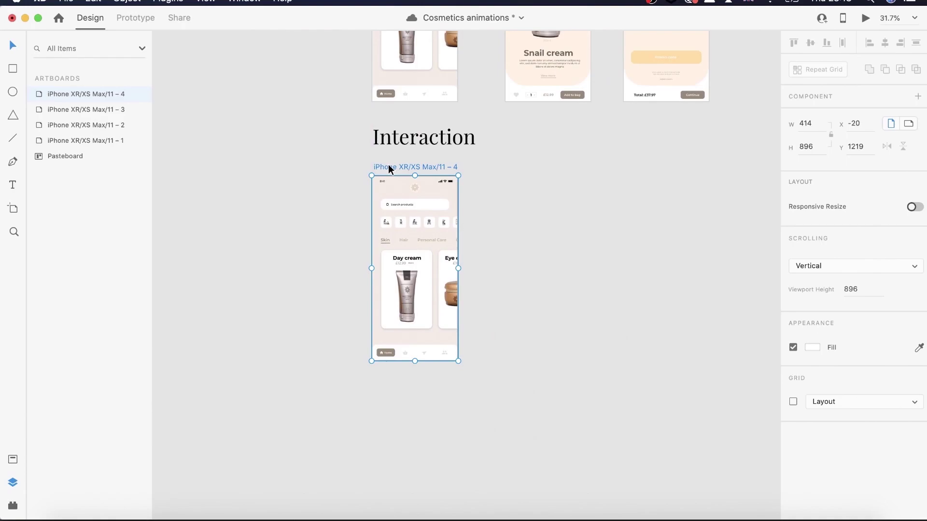
Duplicate the home artboard under Interaction three times to form a row of four
key(super+d)
double_click(88, 95)
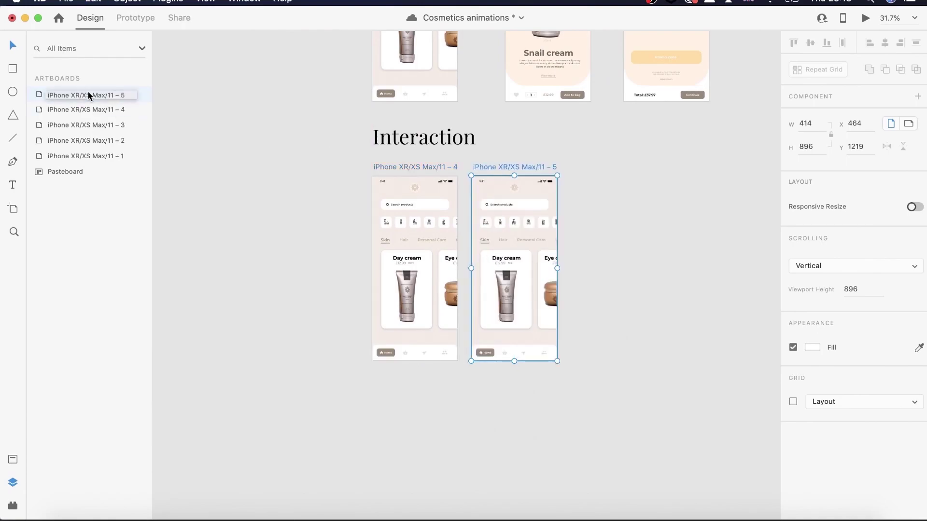
key(super+d)
key(super+d)
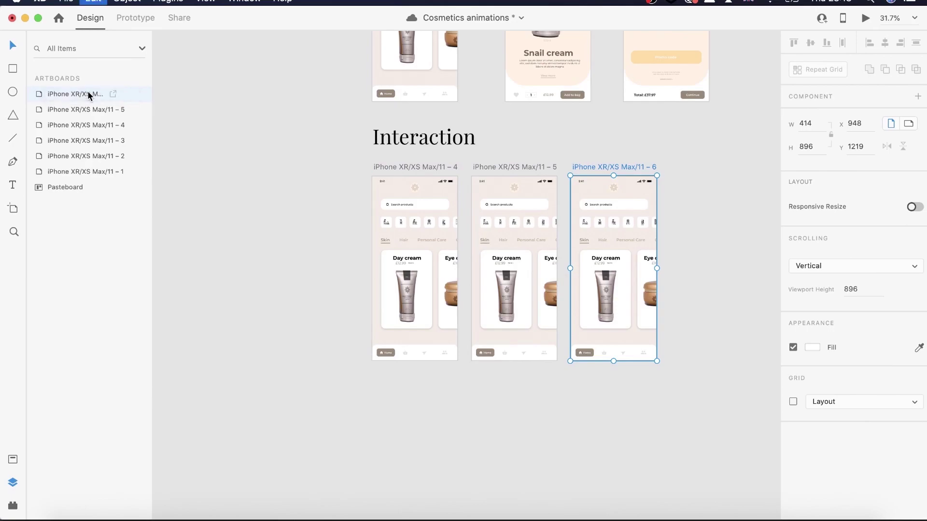
scroll(285, 148, right, 2)
scroll(410, 191, up, 2)
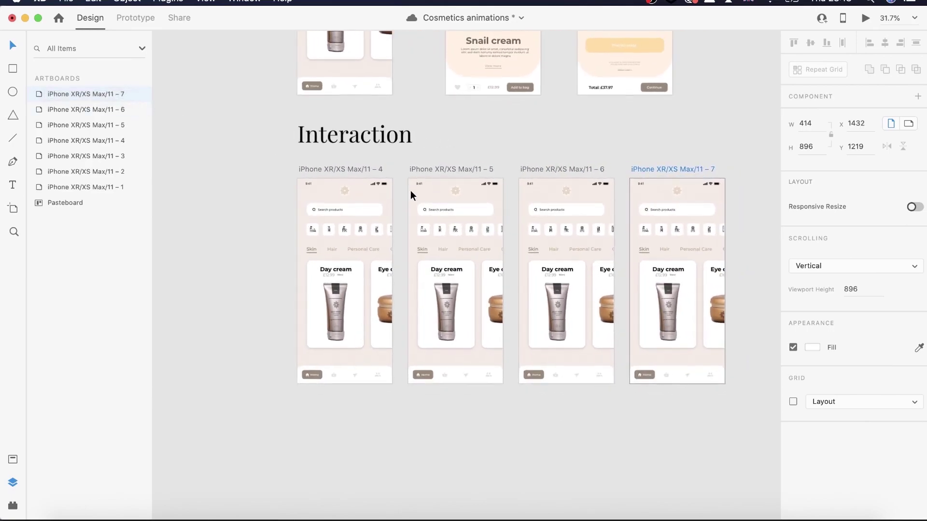
Delete the status bar and the search field with its text and icon from the first artboard under Interaction
scroll(326, 167, up, 5)
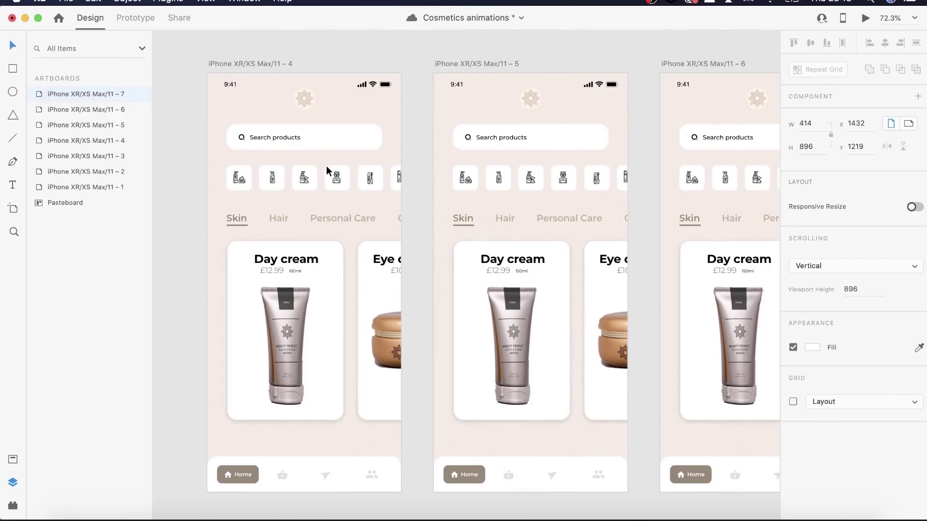
click(284, 131)
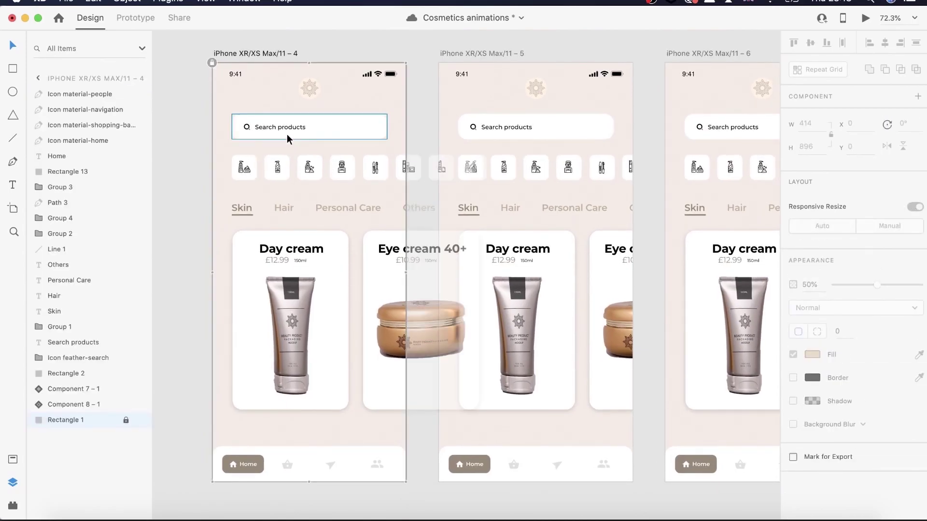
key(Delete)
click(294, 131)
key(Delete)
click(233, 74)
key(Delete)
click(245, 128)
key(Delete)
Delete the category icon row and the Skin tab label from the first Interaction artboard
click(246, 167)
key(Delete)
click(248, 167)
key(Delete)
click(242, 208)
key(Delete)
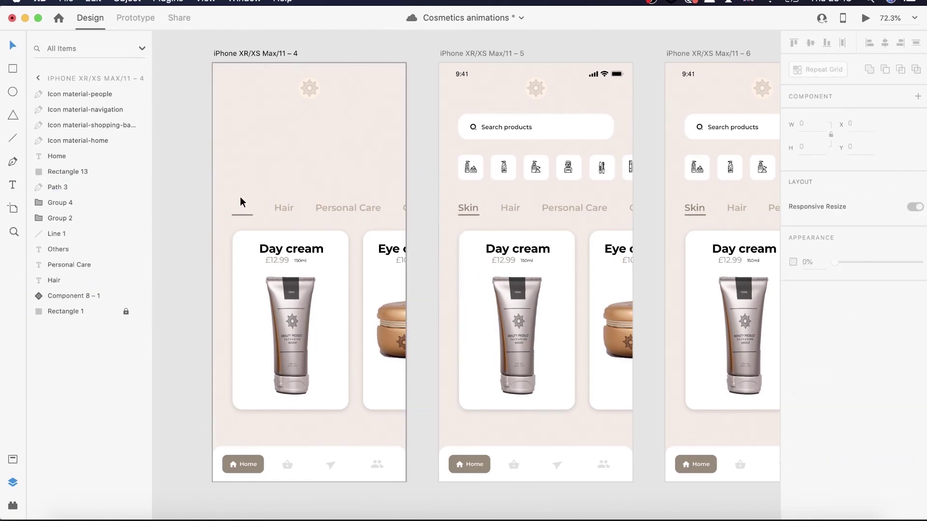
Delete the remaining category tabs, underline, product cards, bottom navigation bar and overflowing Others label from the first Interaction artboard
drag(236, 192, 386, 396)
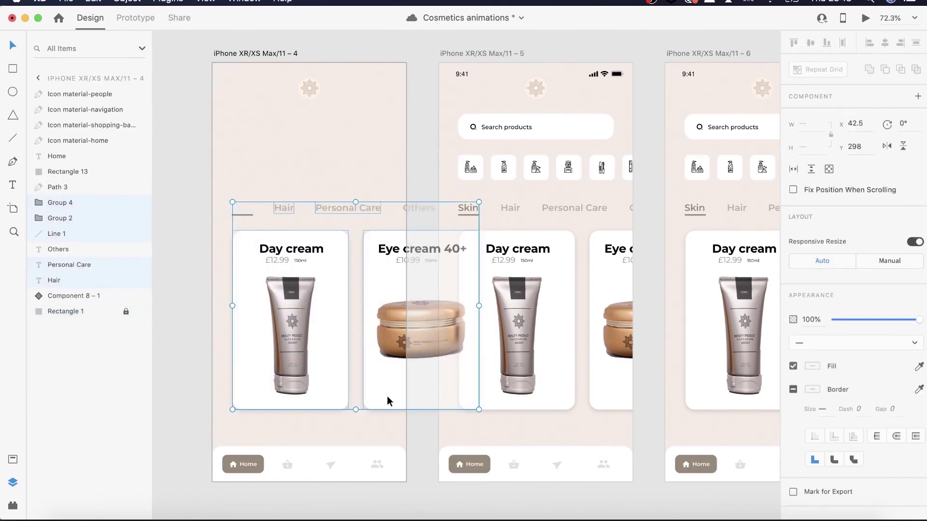
key(Delete)
click(287, 444)
drag(225, 358, 401, 499)
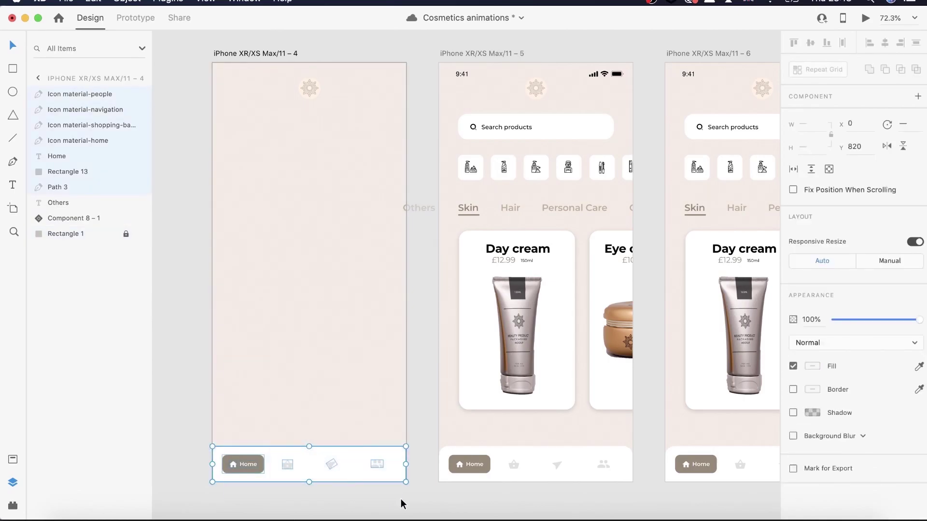
key(Delete)
click(392, 222)
click(425, 209)
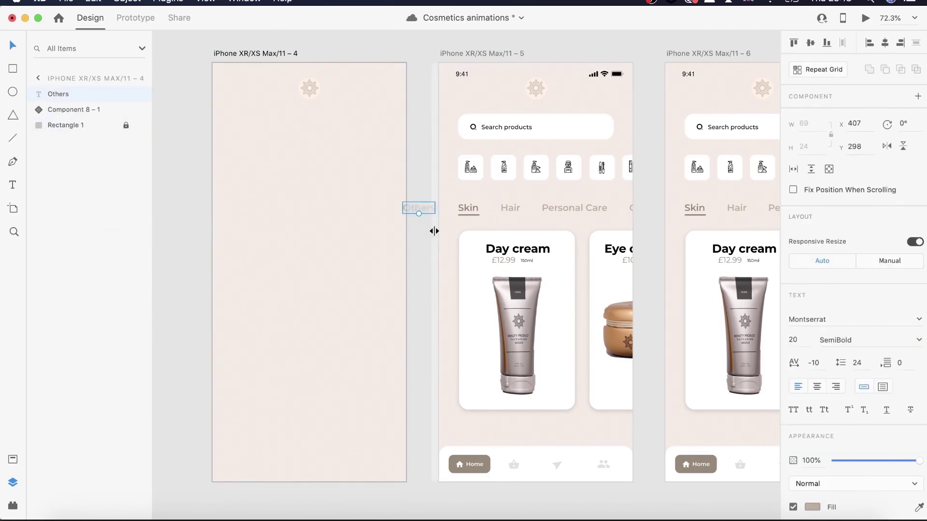
key(Delete)
Delete the search field, category icons, tabs, product cards, navigation bar and status bar from the second Interaction artboard, keeping the logo
drag(457, 109, 632, 501)
key(Delete)
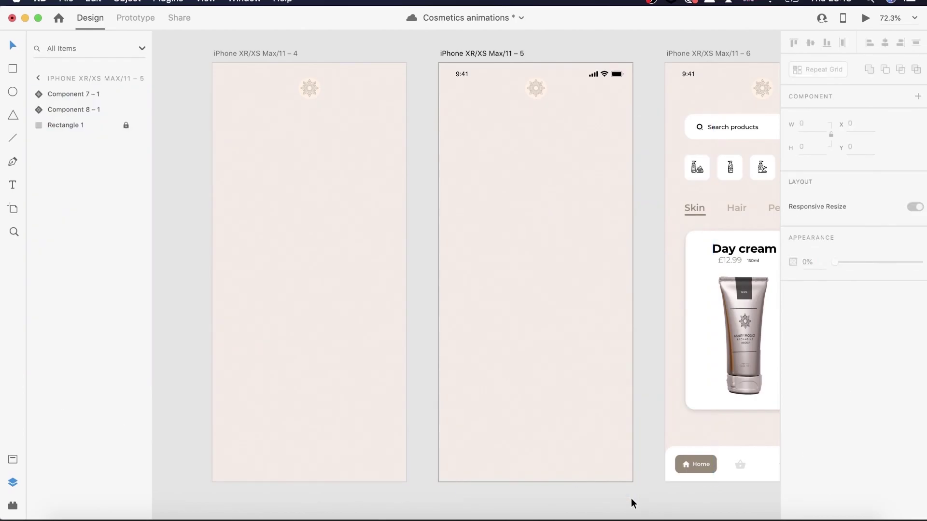
click(463, 73)
key(Delete)
Move the logo to the centre of the first and second Interaction artboards, at X 184 and Y 425 on the second
scroll(414, 127, down, 2)
drag(324, 94, 322, 255)
drag(518, 95, 519, 123)
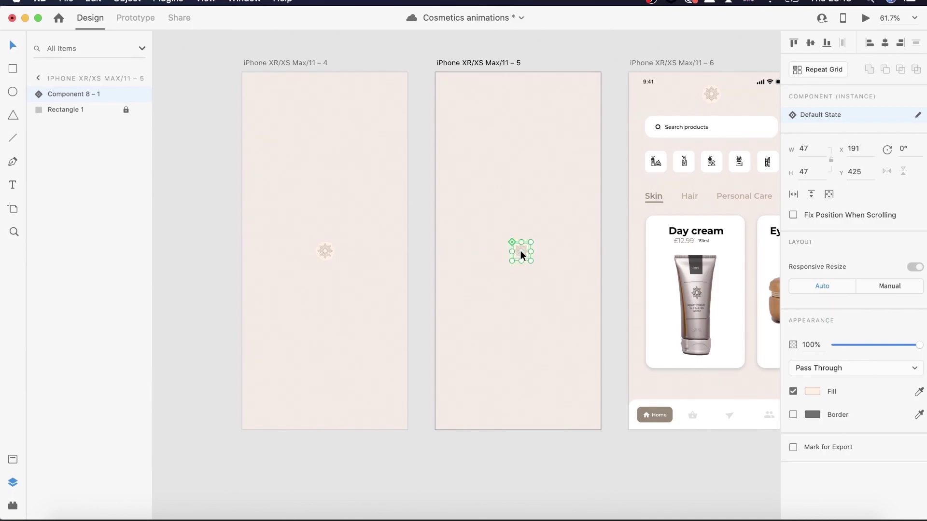
drag(521, 249, 517, 249)
Enlarge the circle behind the second Interaction artboard's logo to about 1001 x 1001 so that it covers the whole artboard
scroll(518, 248, up, 8)
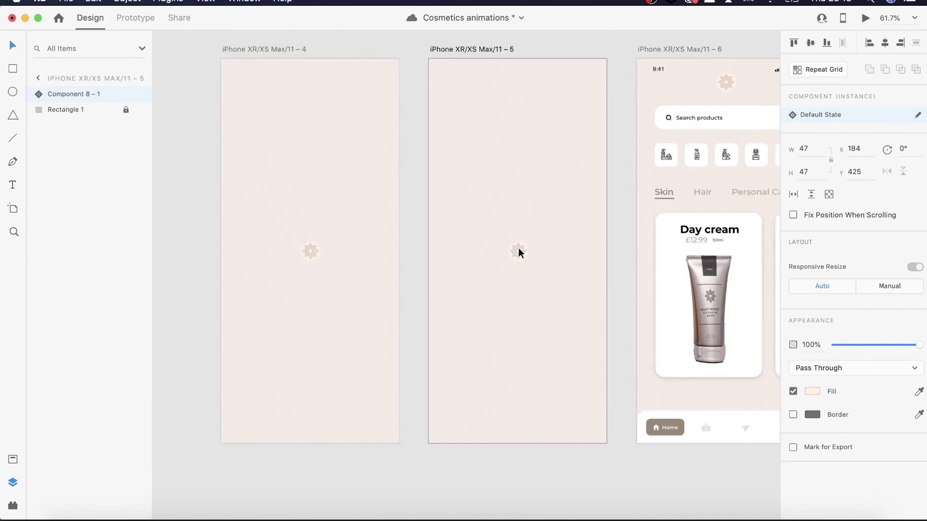
double_click(524, 294)
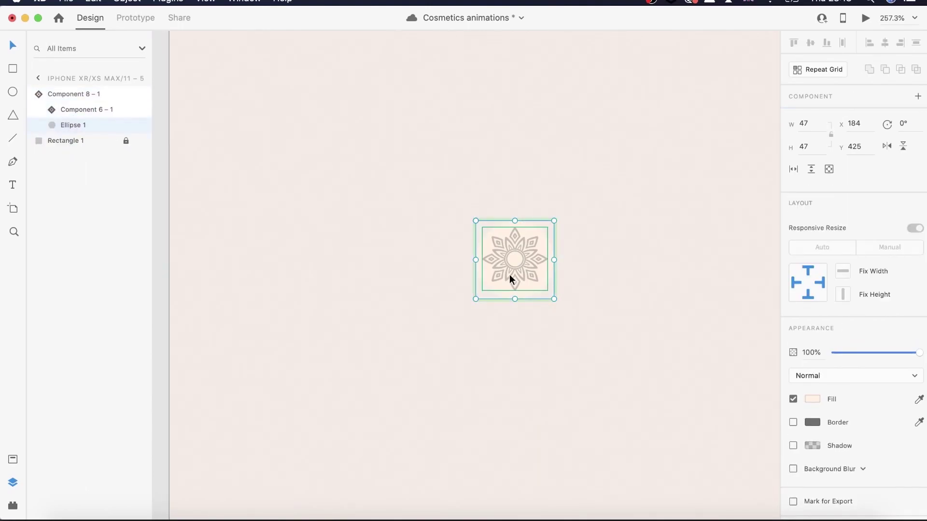
scroll(564, 291, up, 5)
scroll(549, 285, down, 2)
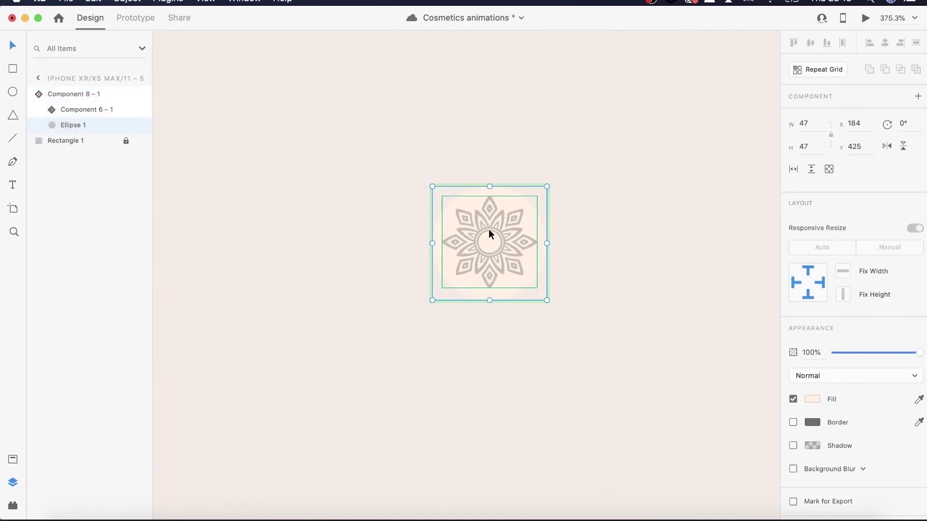
scroll(502, 291, down, 10)
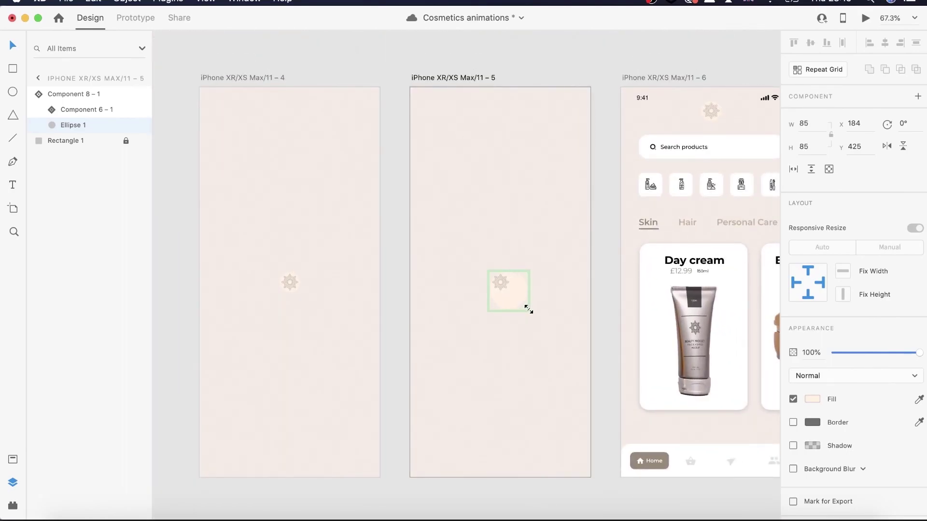
drag(529, 309, 600, 415)
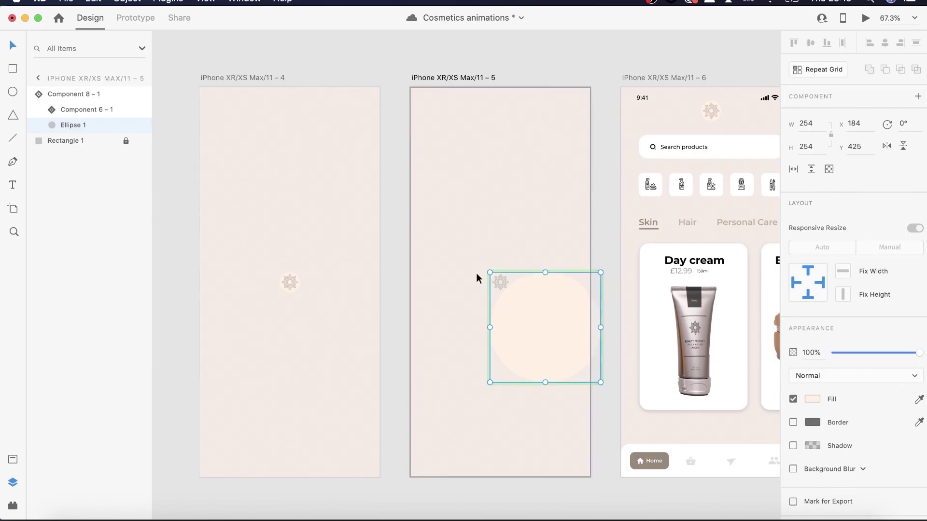
drag(489, 273, 290, 37)
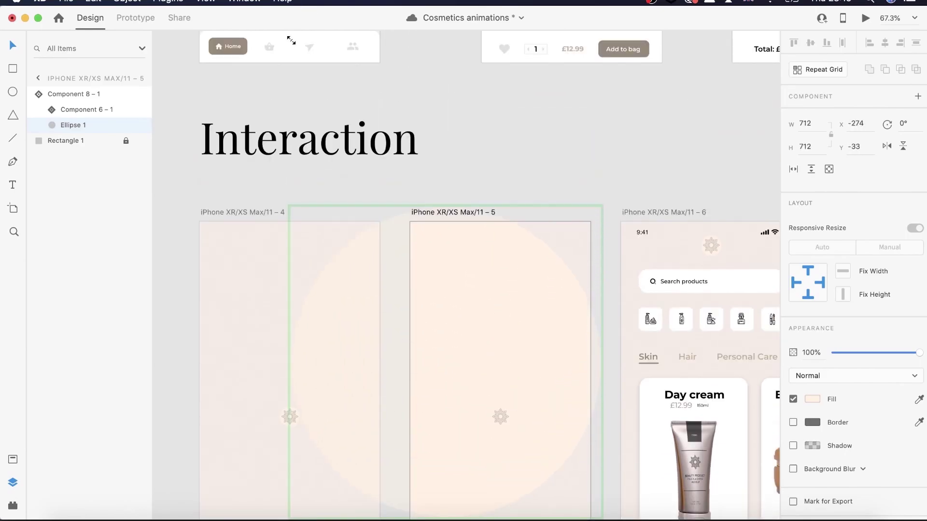
scroll(394, 154, down, 5)
drag(578, 313, 704, 469)
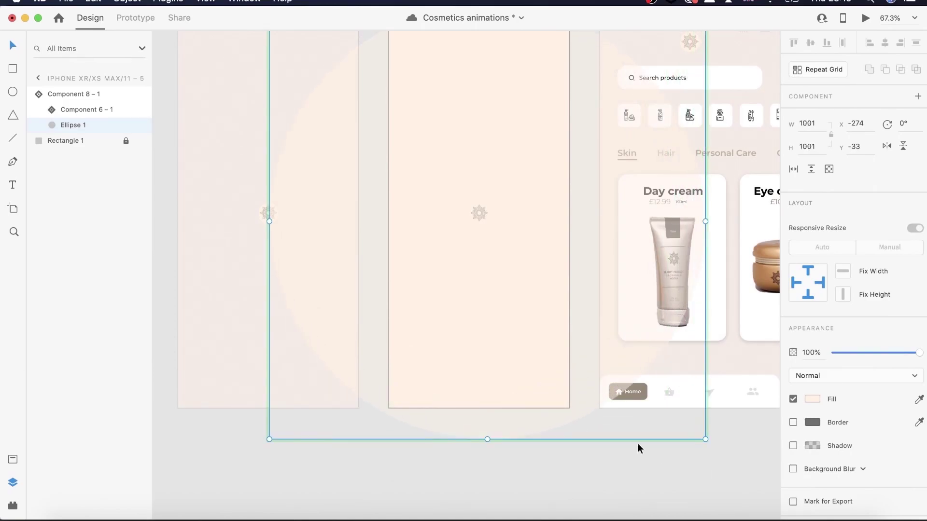
scroll(638, 448, down, 3)
scroll(637, 447, down, 3)
click(610, 490)
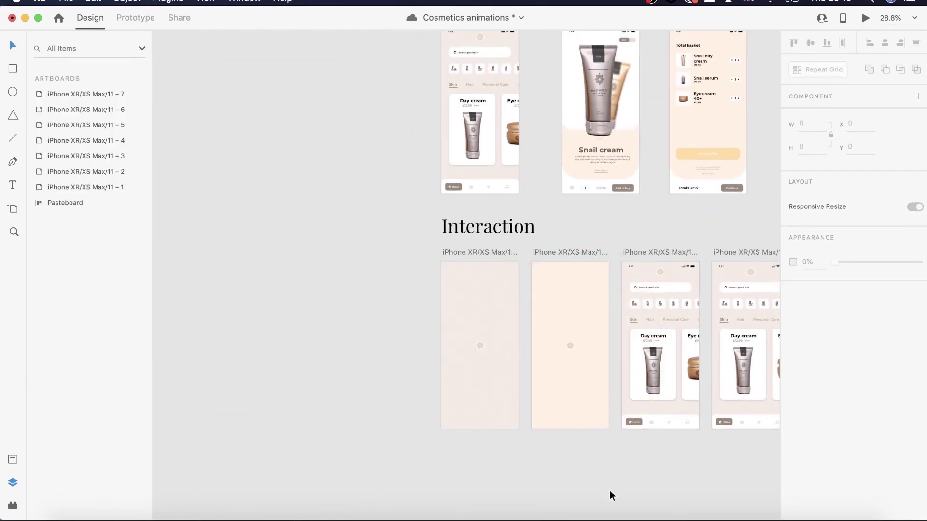
Link the first Interaction artboard to the second in the prototype with an Auto-Animate action and a Tap trigger
click(460, 254)
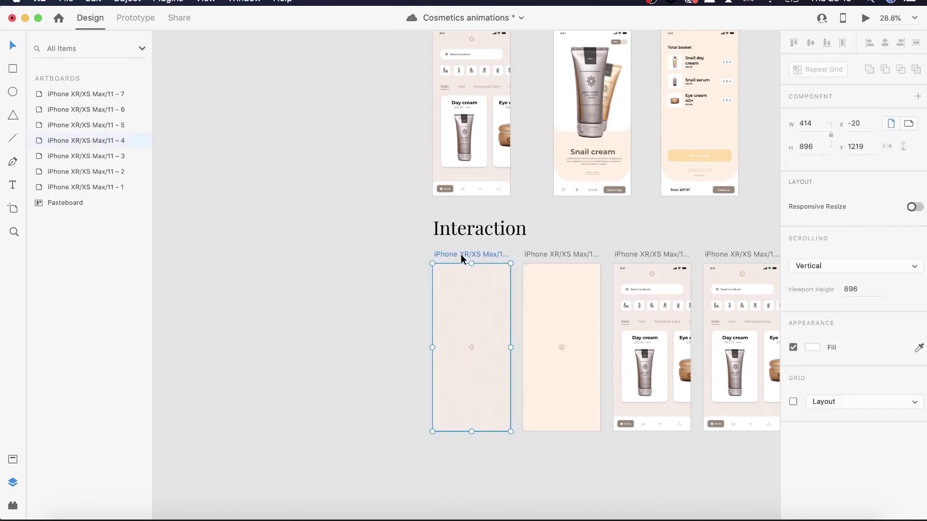
click(143, 21)
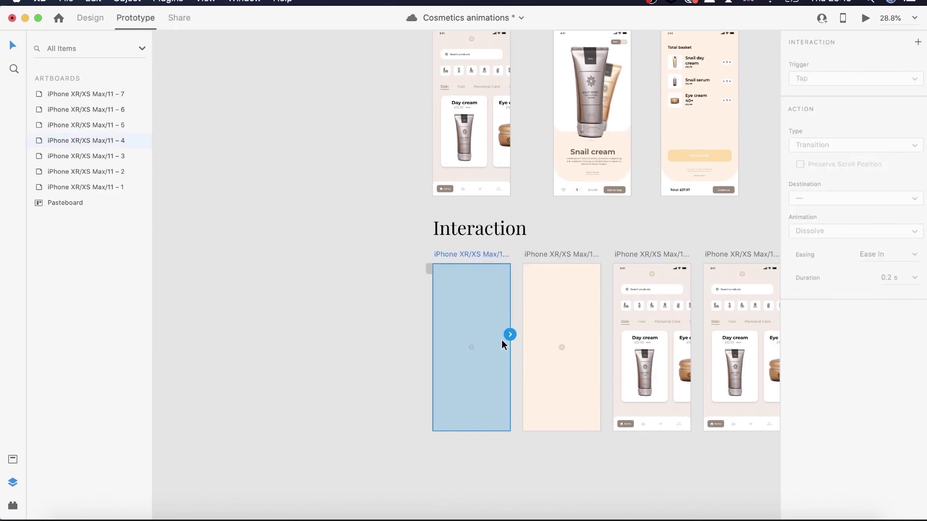
drag(509, 334, 535, 338)
click(809, 162)
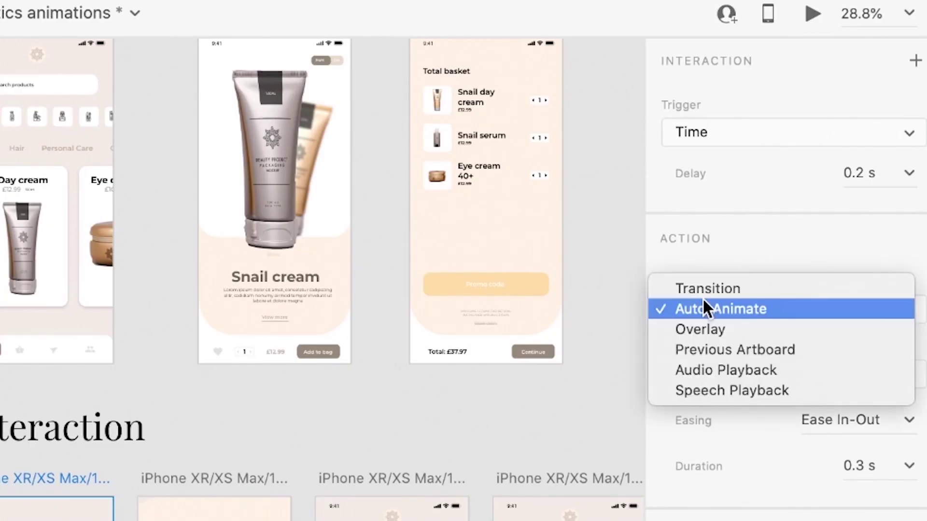
click(704, 310)
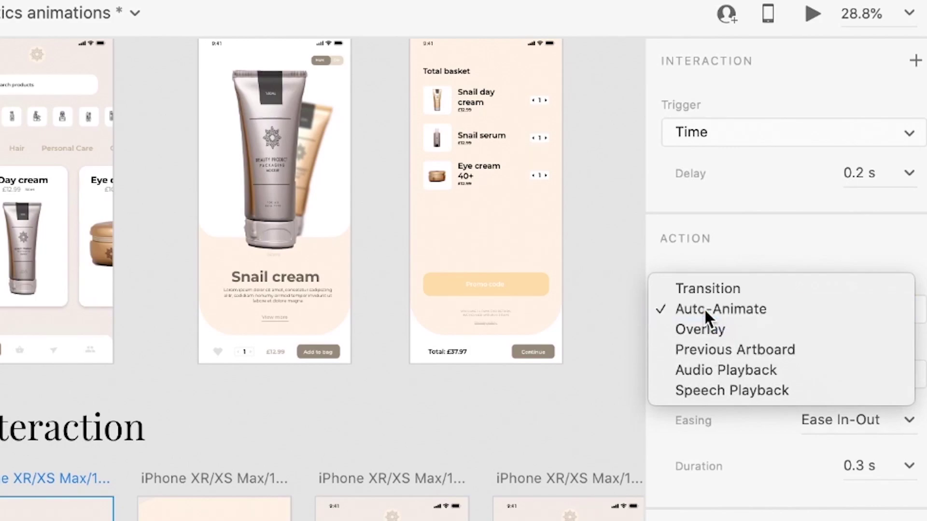
click(676, 143)
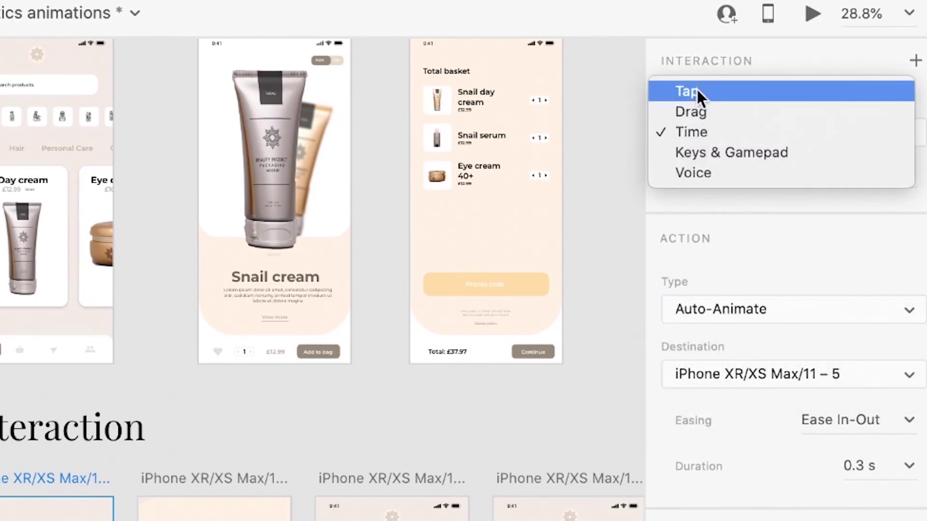
click(696, 89)
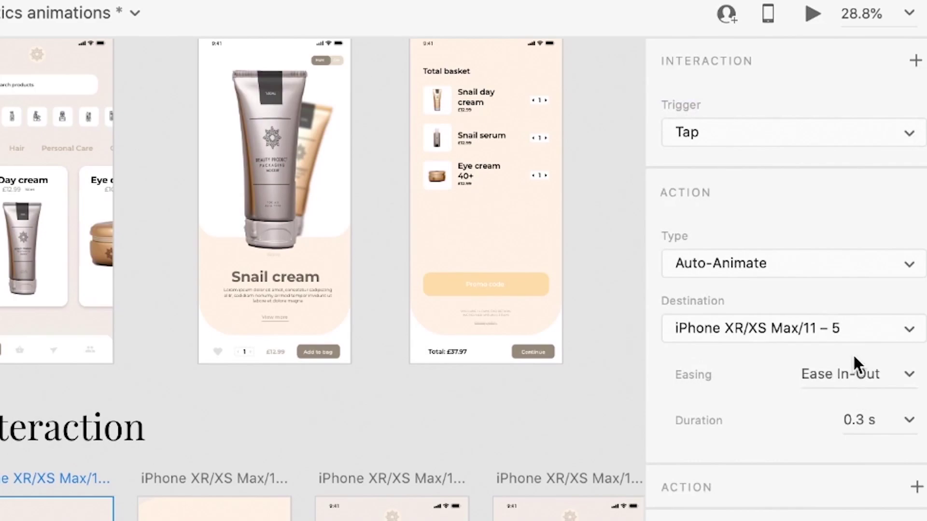
Set the transition's duration to 0.4 s and preview the logo circle animation
click(857, 371)
click(909, 420)
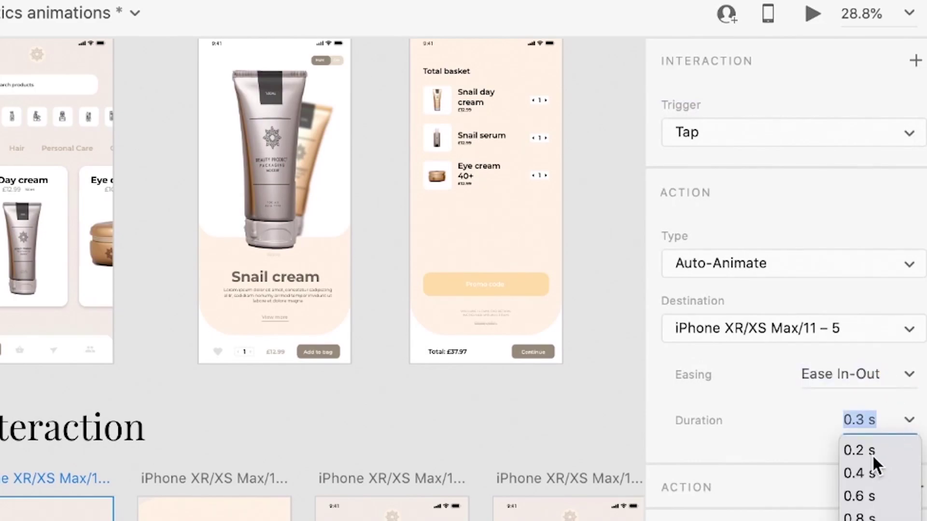
click(870, 470)
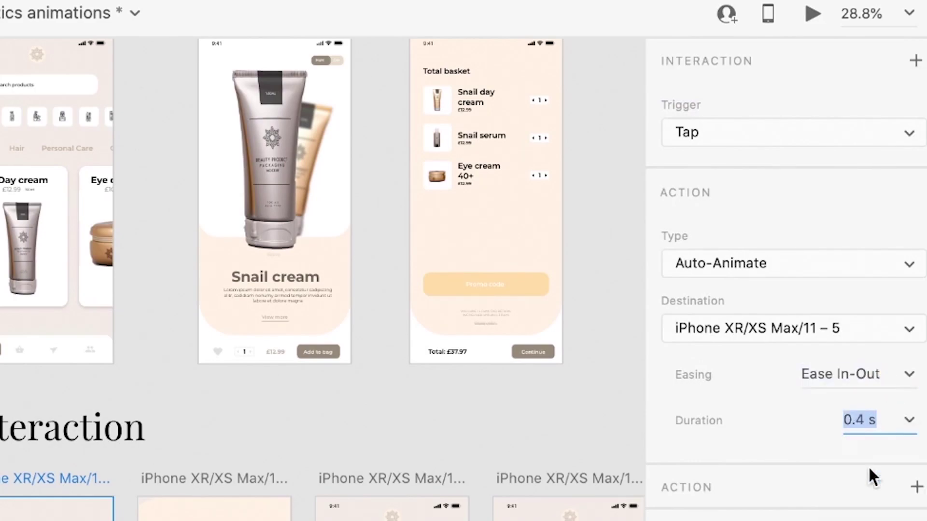
click(810, 13)
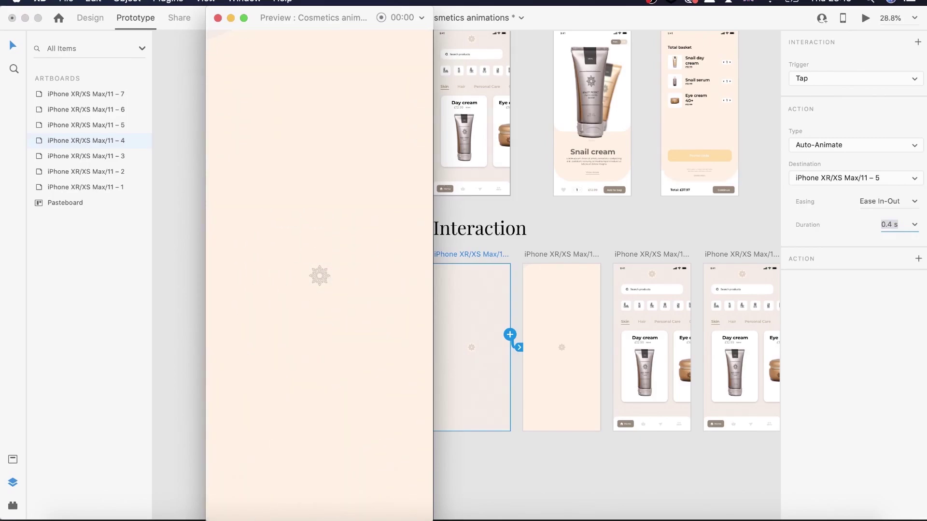
click(217, 20)
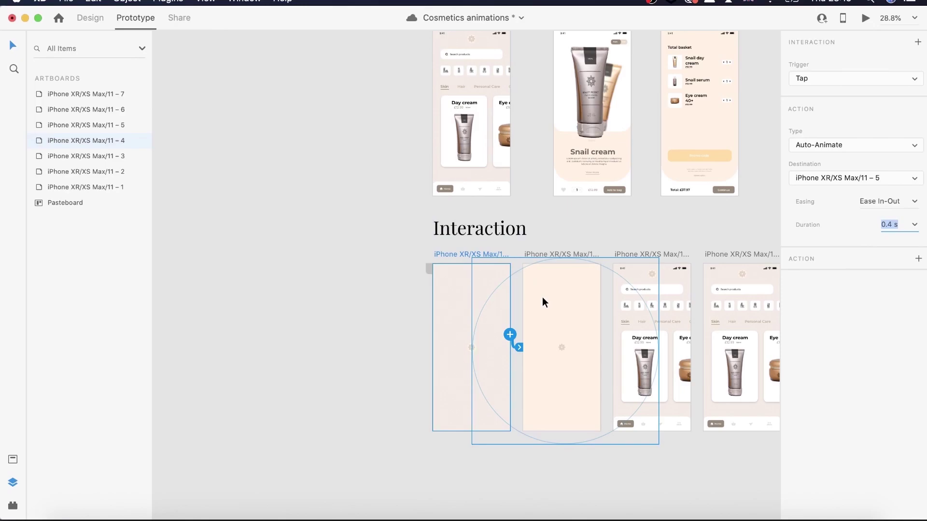
Enlarge the second Interaction artboard's logo circle further, to about 1029 x 1024, so that it extends past the artboard's corners
scroll(543, 297, up, 5)
click(87, 20)
click(552, 301)
scroll(551, 300, up, 3)
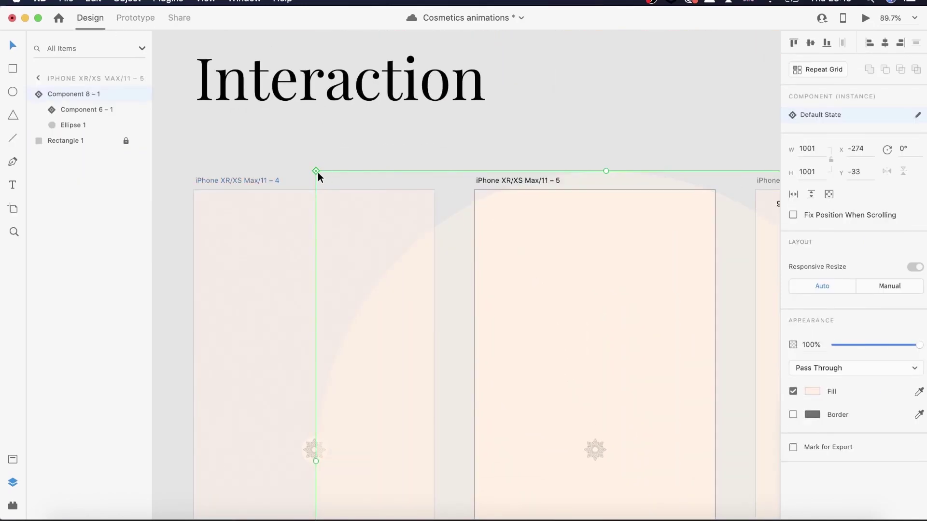
double_click(540, 262)
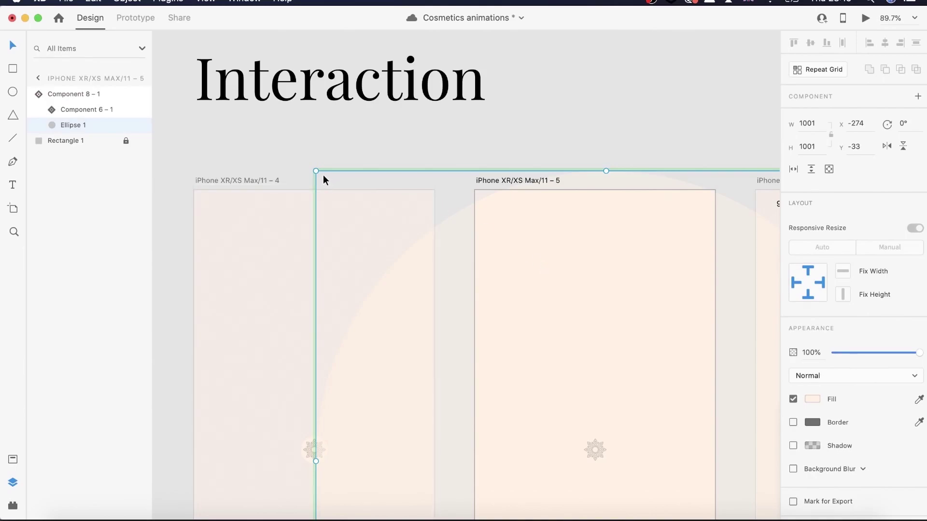
drag(315, 171, 302, 158)
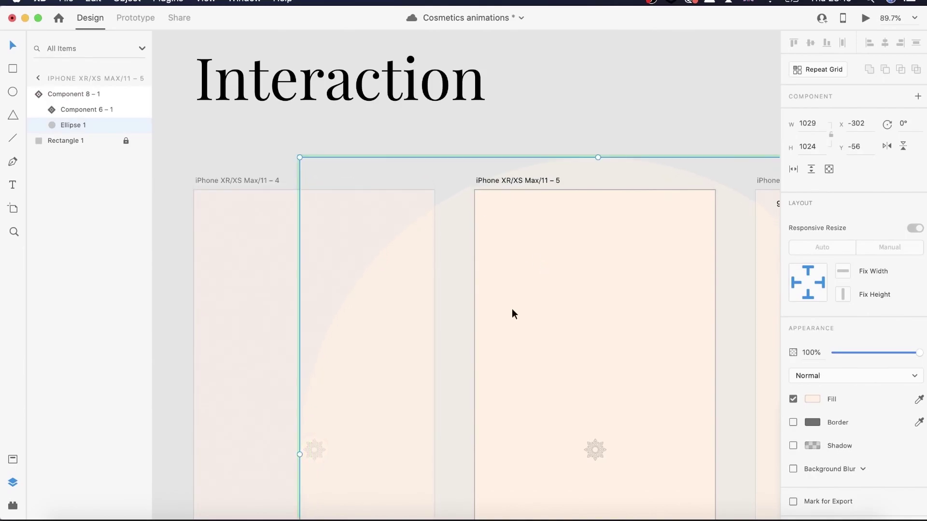
scroll(547, 349, down, 5)
scroll(548, 349, right, 2)
scroll(547, 346, down, 5)
scroll(547, 346, right, 4)
scroll(547, 345, up, 3)
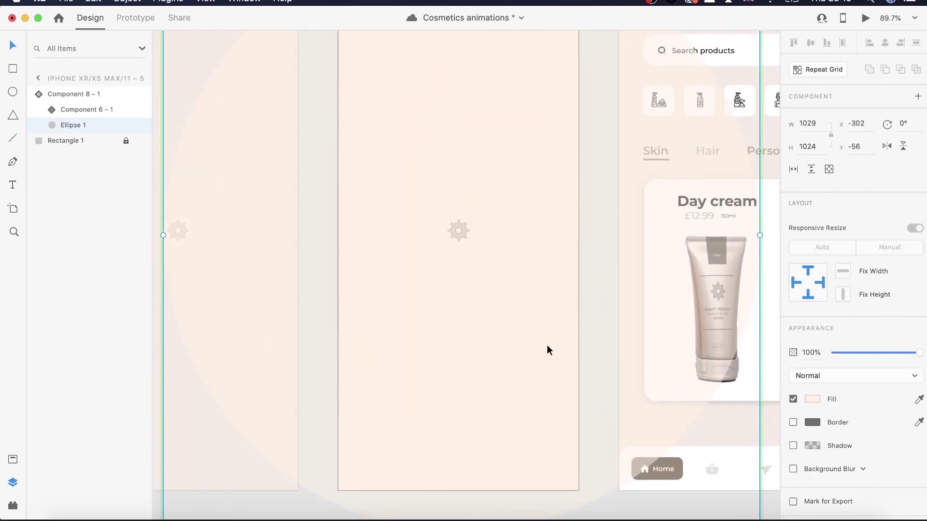
scroll(546, 345, down, 10)
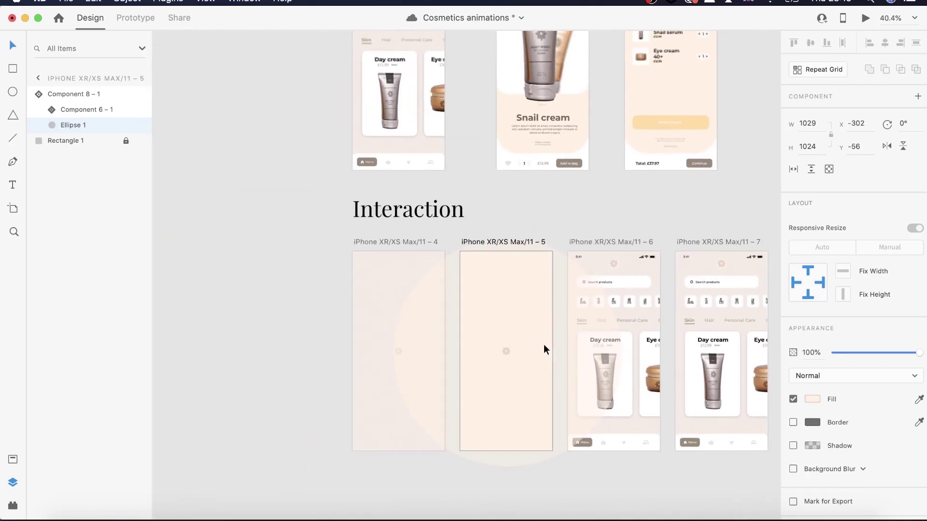
Shift the category icons together with their white tiles to the right on the third Interaction artboard, to X 270 and Y 197
click(642, 243)
scroll(638, 247, right, 4)
scroll(639, 247, down, 2)
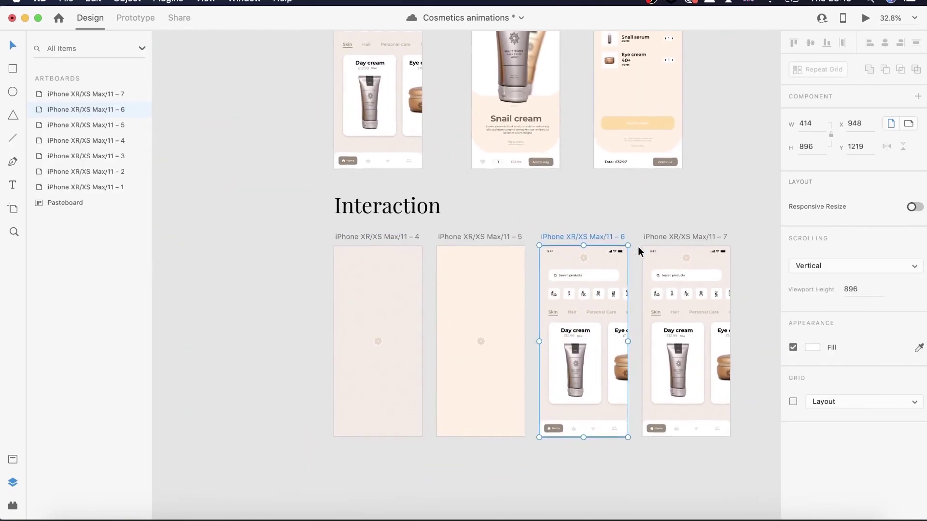
scroll(638, 248, up, 3)
scroll(639, 247, up, 5)
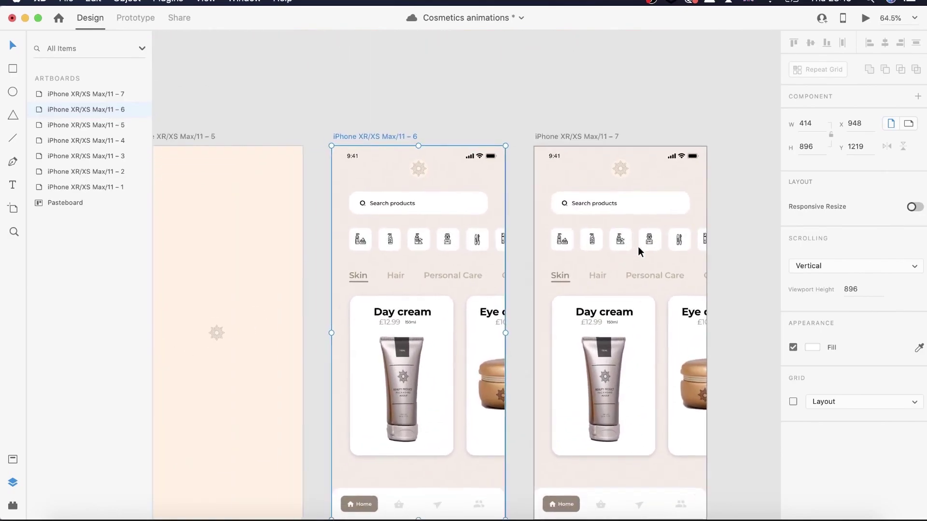
scroll(638, 247, up, 4)
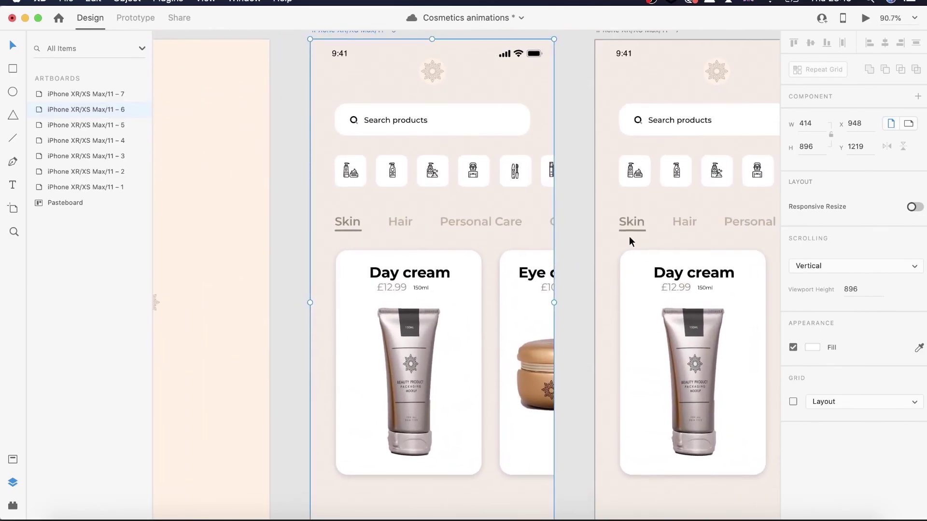
click(469, 178)
click(383, 157)
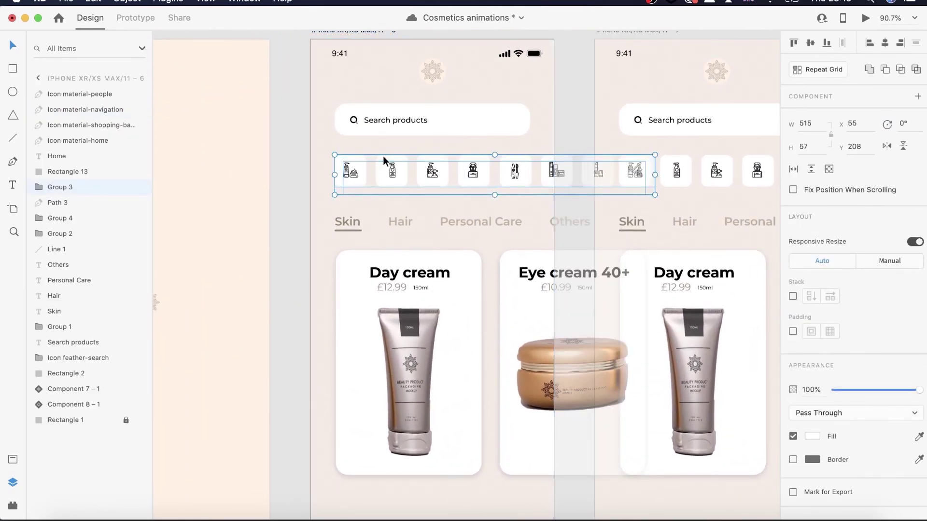
drag(382, 161, 517, 163)
scroll(414, 254, down, 2)
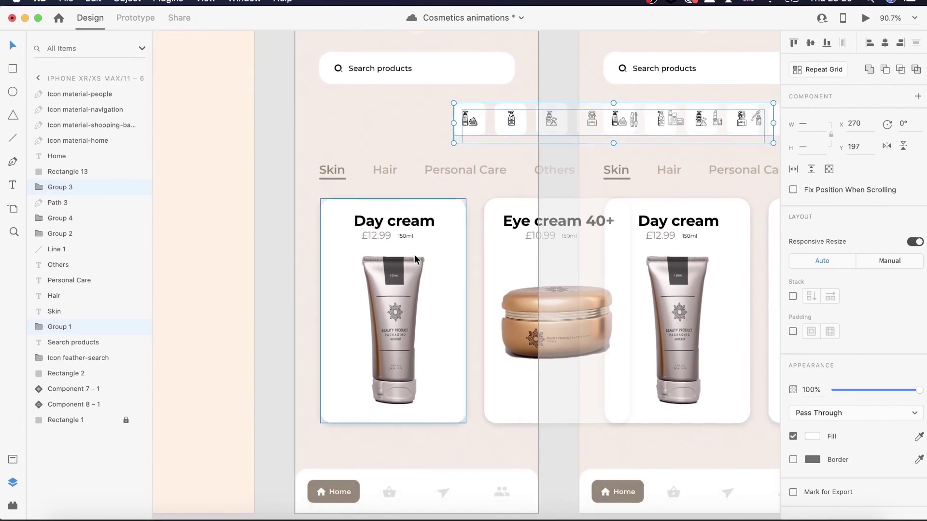
Group the Skin, Hair, Personal Care and Others tabs with the underline on the third Interaction artboard, and shift them right to X 270
scroll(414, 254, down, 2)
scroll(414, 254, down, 5)
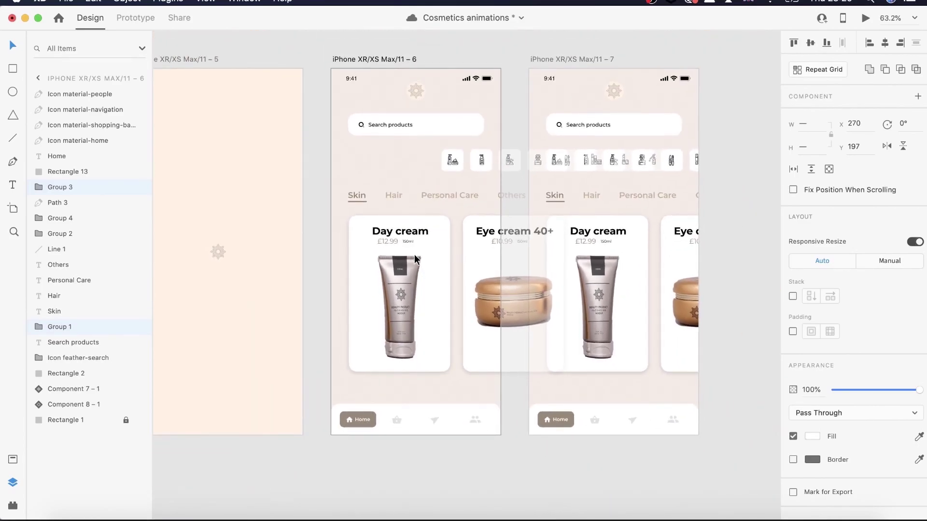
click(356, 196)
shift+click(392, 196)
shift+click(434, 195)
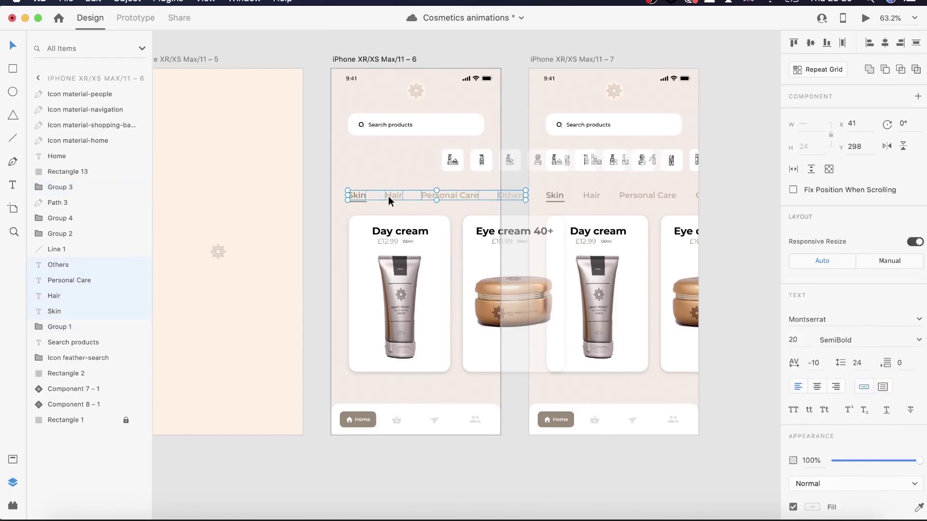
shift+click(356, 202)
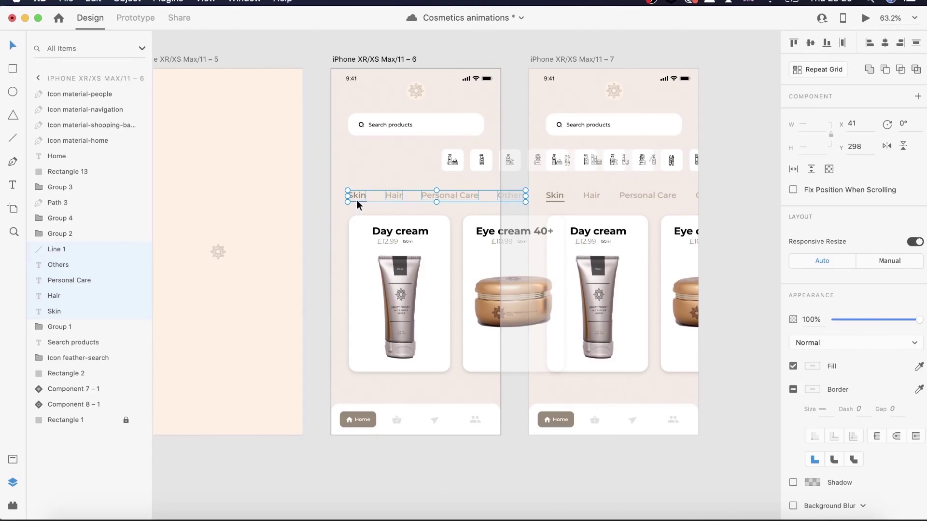
right_click(357, 199)
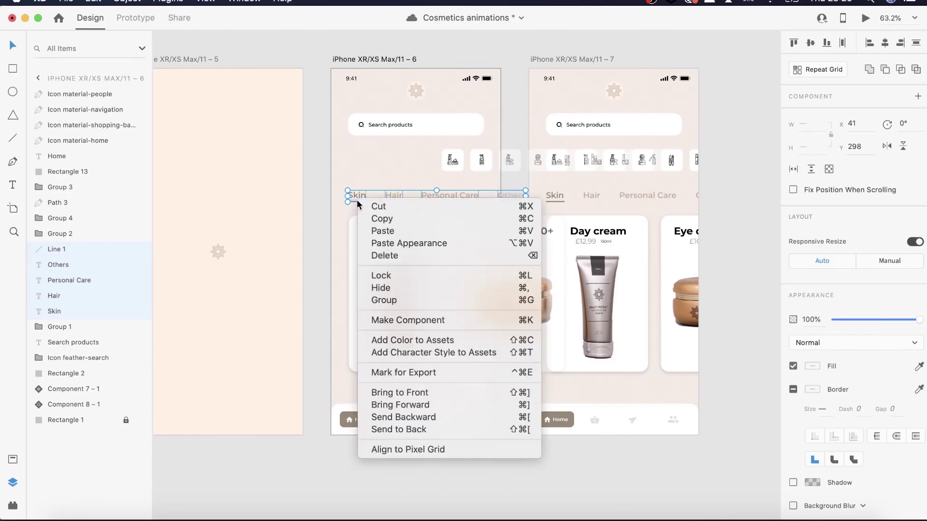
click(399, 301)
drag(388, 196, 485, 198)
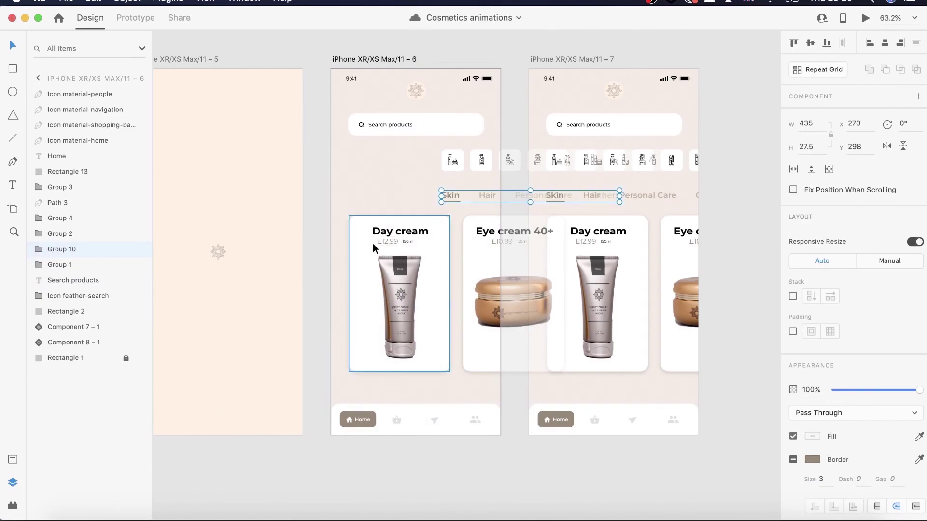
Shift the Day cream and Eye cream 40+ cards right on the third Interaction artboard, to X 268 and Y 359, as one group
click(403, 272)
shift+click(471, 275)
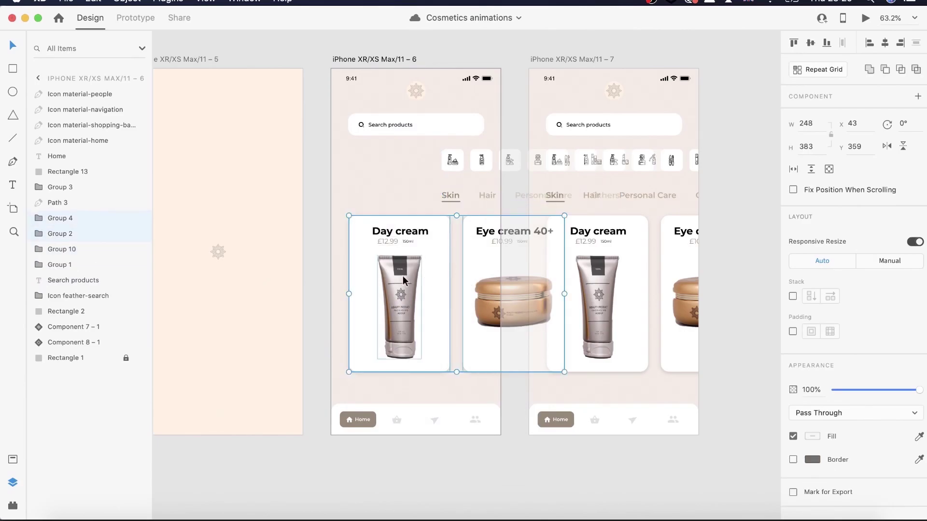
drag(375, 282, 466, 279)
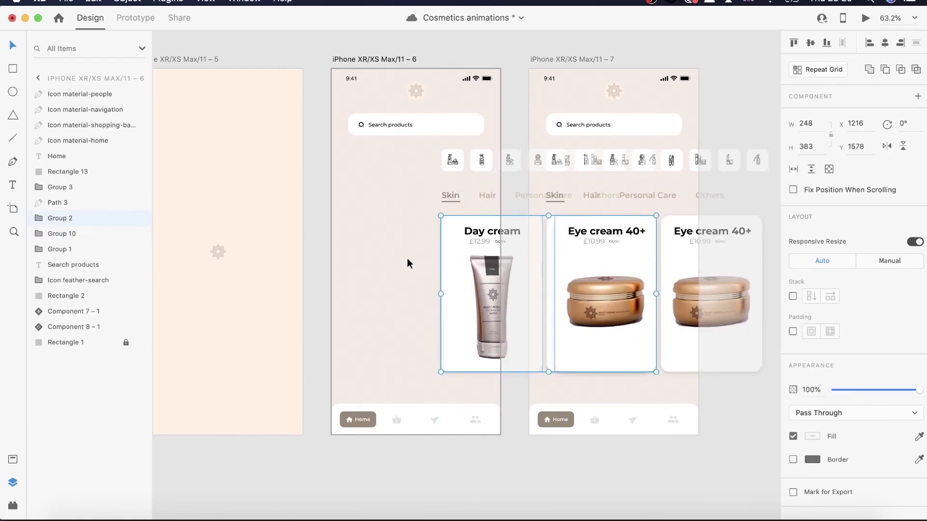
Shrink the category icons, tabs and product cards together towards their lower-right corner, to X 374 and Y 303, and set their opacity to 0%
scroll(407, 259, down, 5)
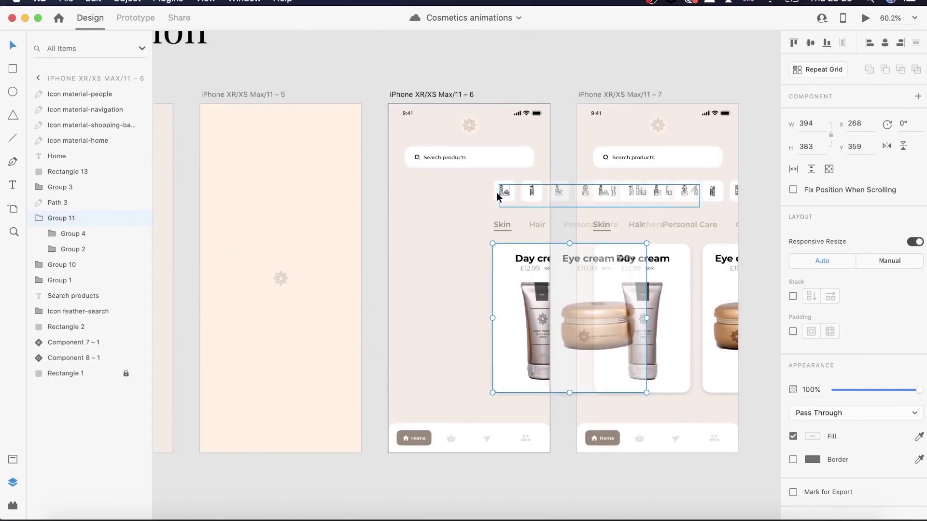
click(500, 190)
shift+click(491, 189)
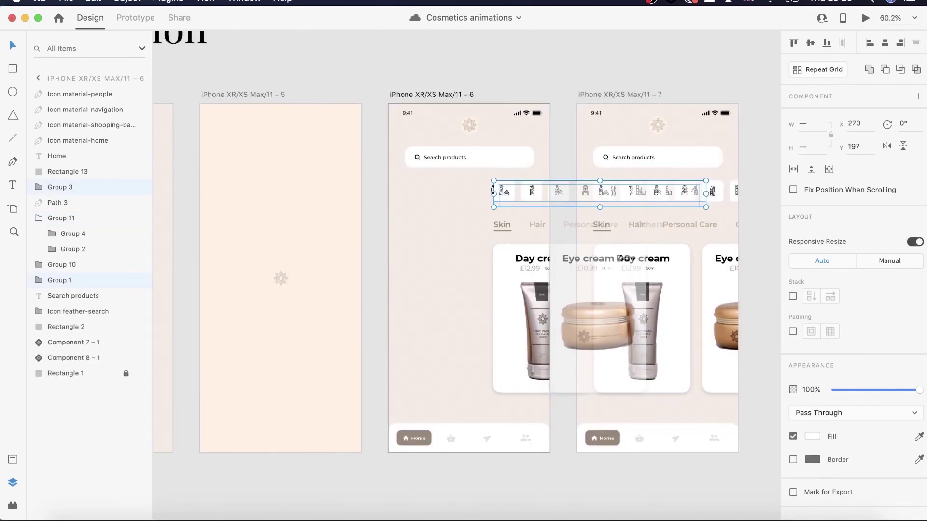
shift+click(497, 220)
shift+click(511, 263)
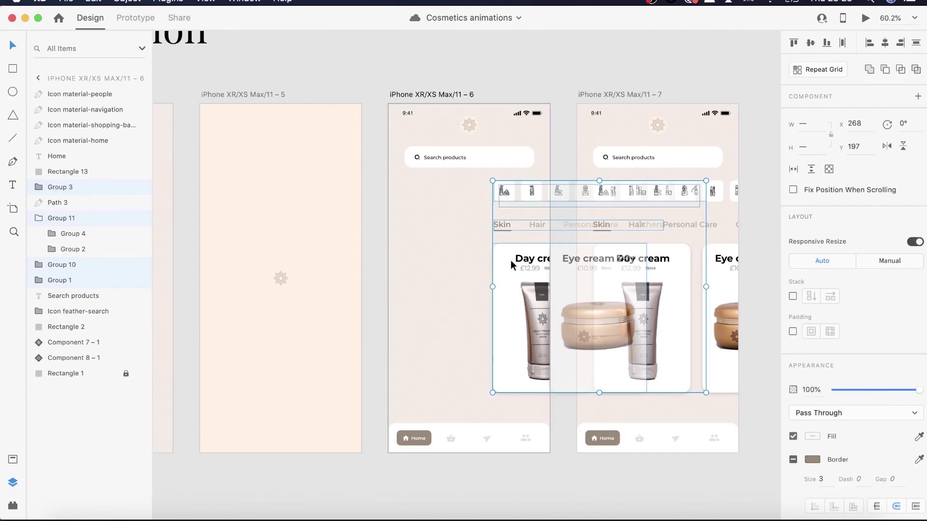
drag(493, 181, 534, 203)
drag(910, 393, 833, 391)
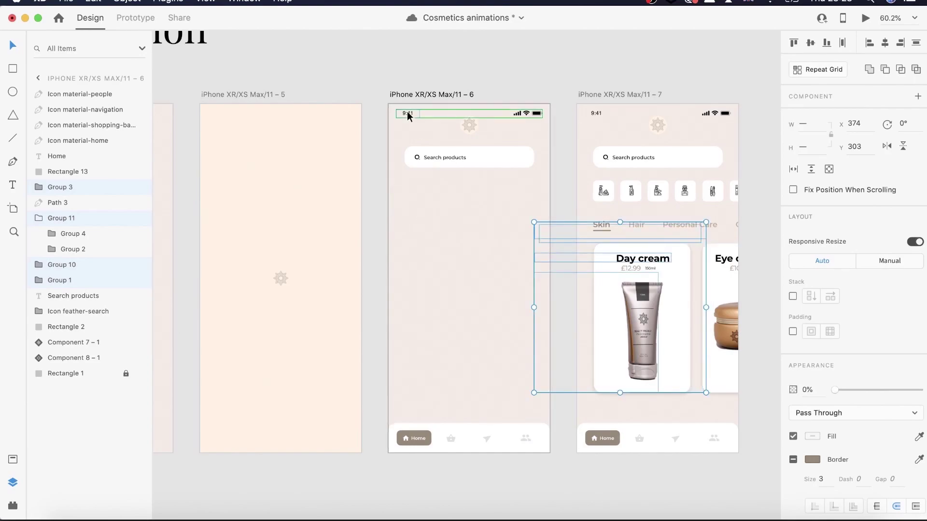
Preview the prototype starting from the first Interaction artboard, iPhone XR/XS Max/11 – 4
scroll(355, 91, down, 3)
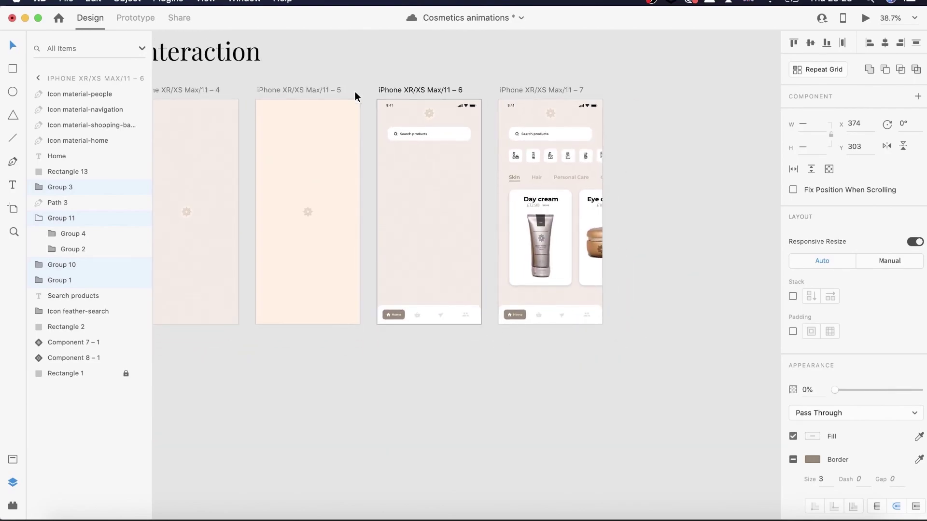
click(210, 82)
click(208, 88)
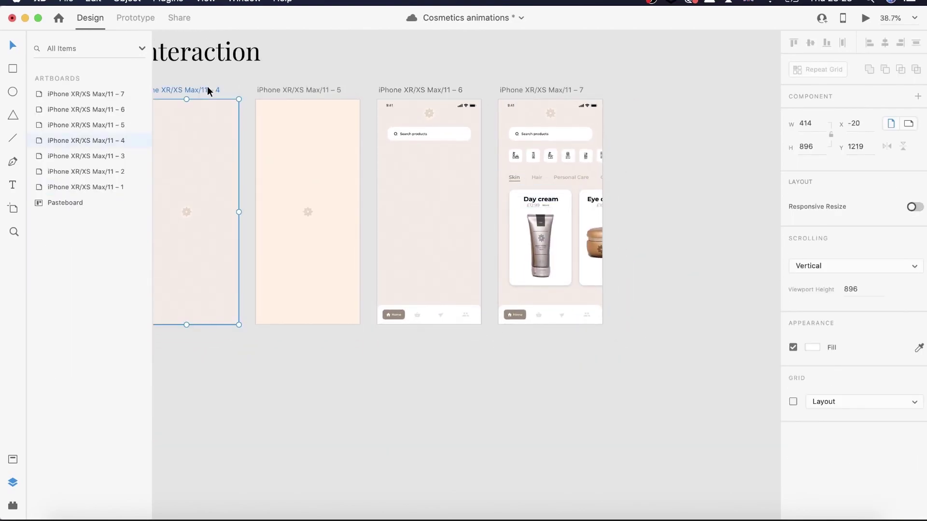
click(865, 18)
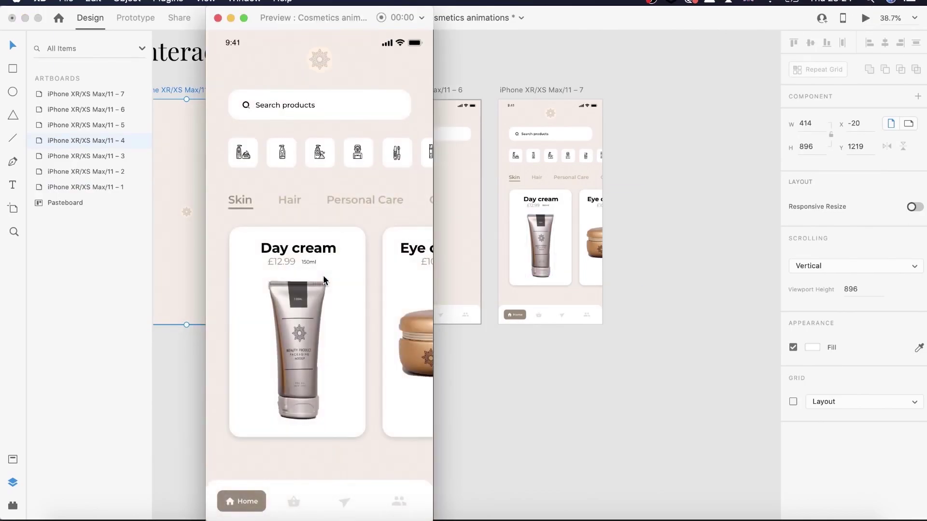
click(217, 18)
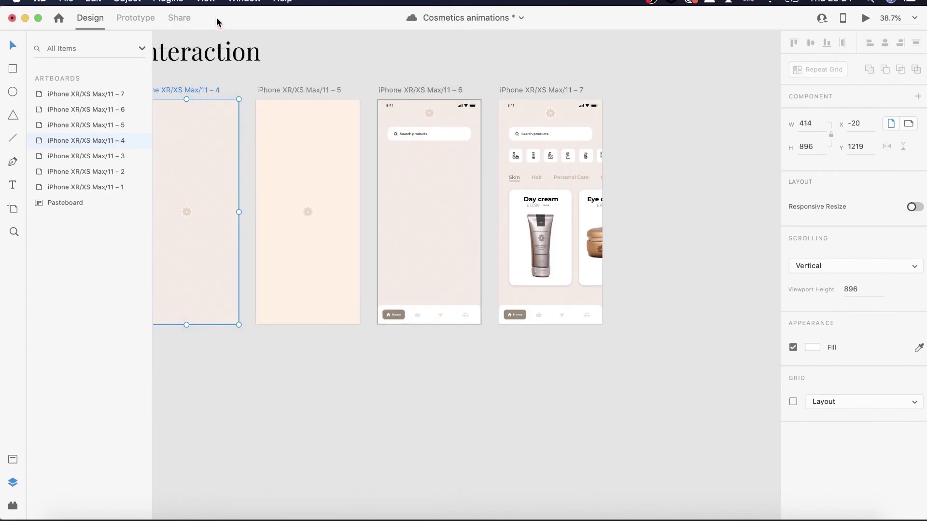
Set the easing of the third Interaction artboard's transition to Ease In-Out and preview it
click(457, 91)
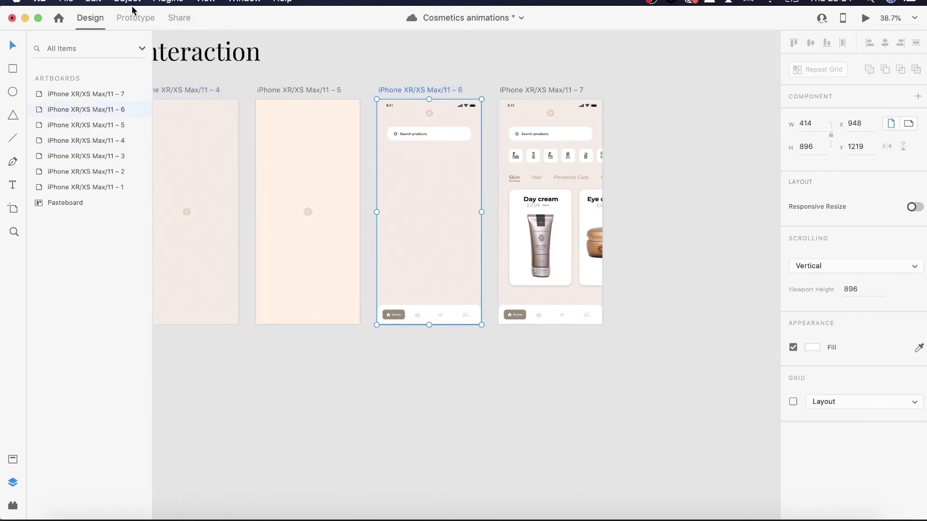
click(120, 20)
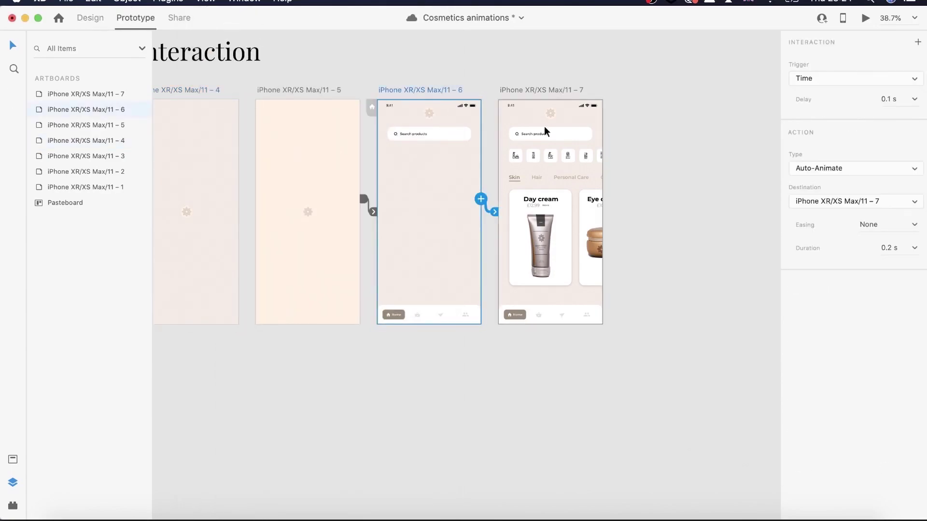
click(912, 225)
click(883, 277)
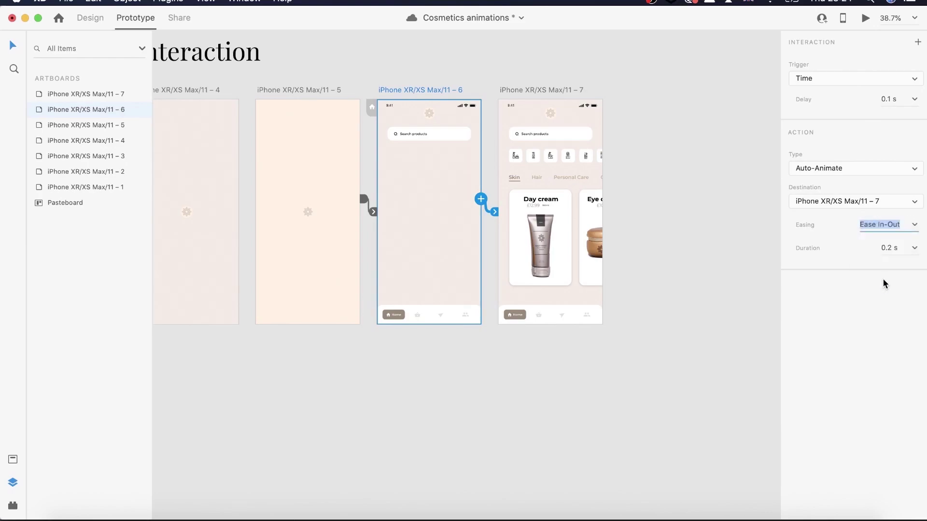
click(867, 19)
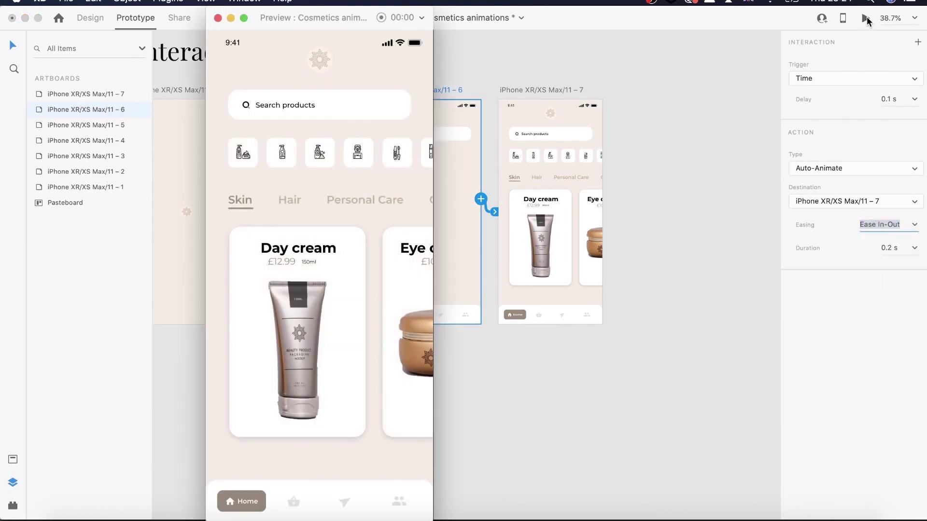
Set the duration of the third Interaction artboard's transition to 0.4 s and replay the preview
click(913, 247)
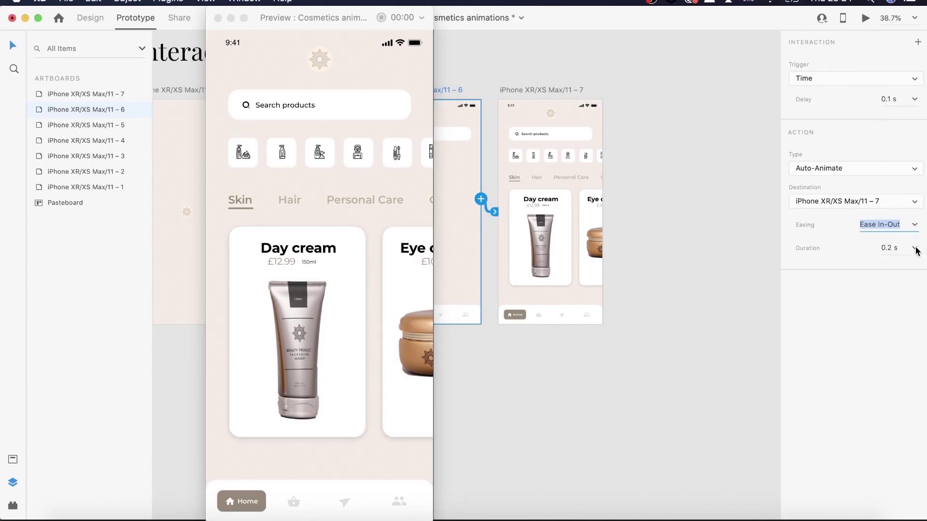
click(914, 247)
click(897, 276)
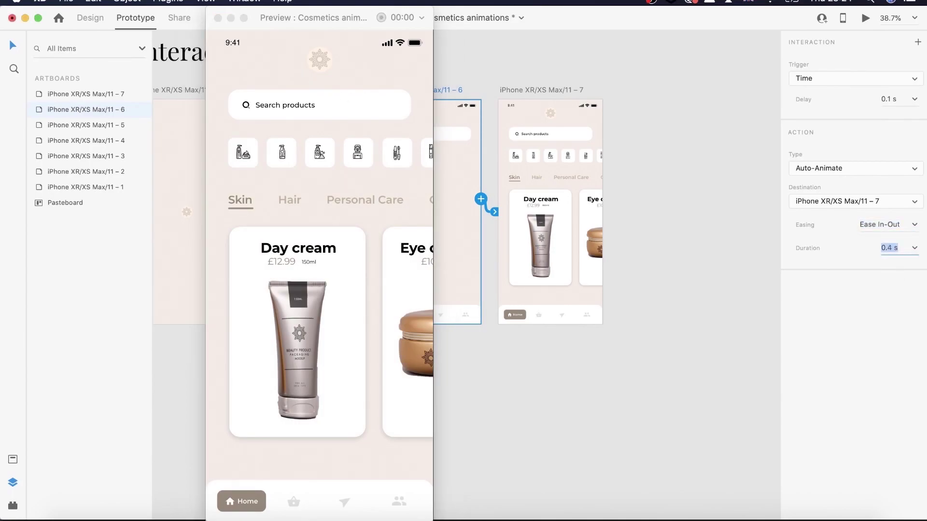
click(224, 109)
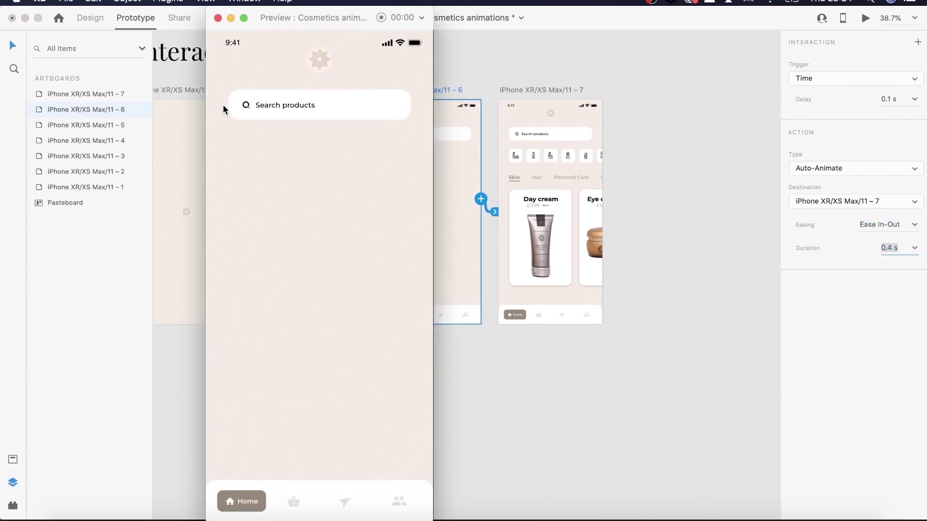
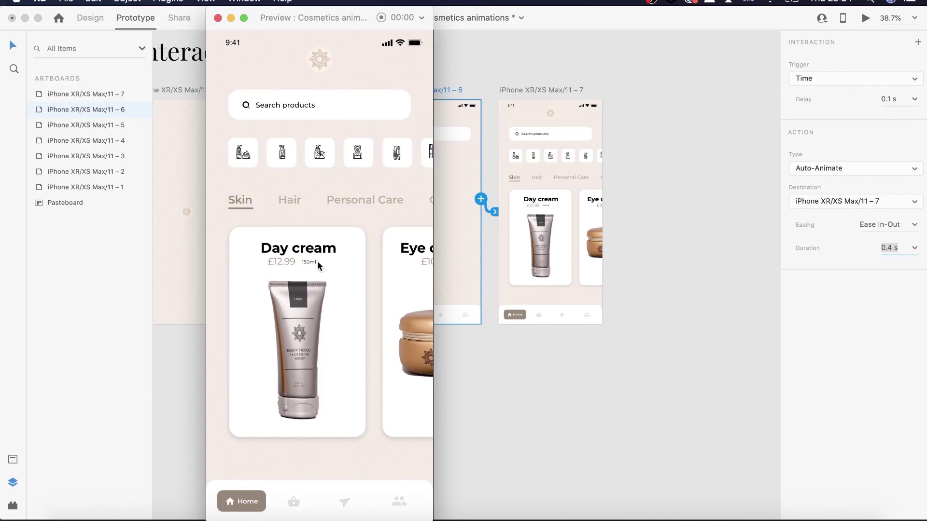
click(218, 19)
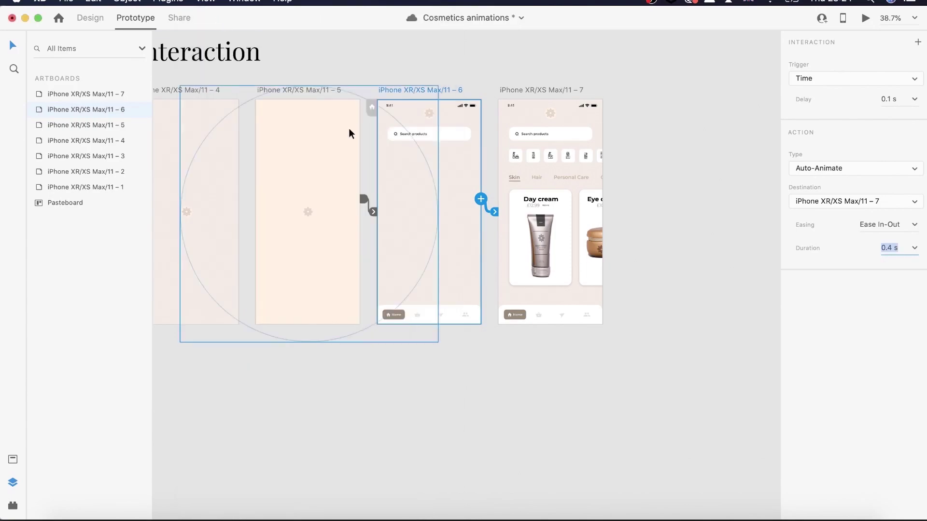
Save the document and open the layers of the iPhone XR/XS Max/11 – 6 artboard in Design mode
click(87, 17)
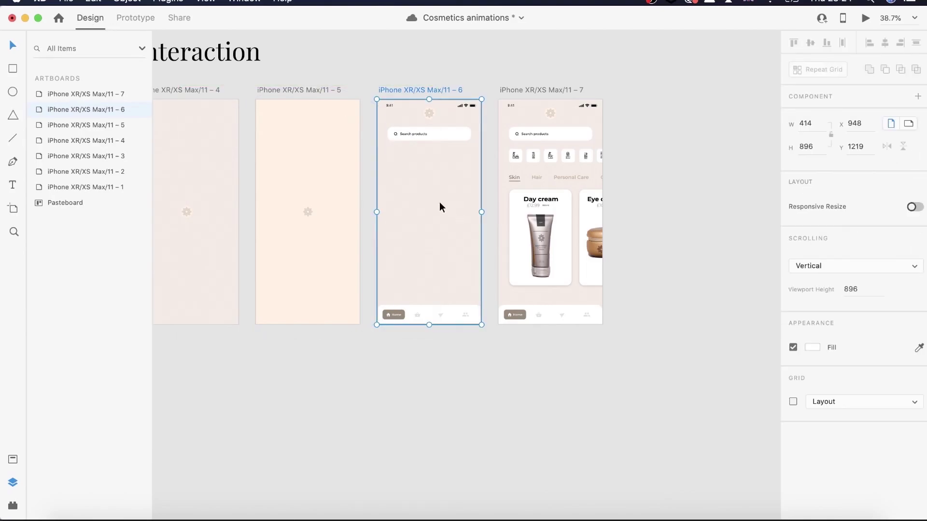
key(super+s)
double_click(95, 112)
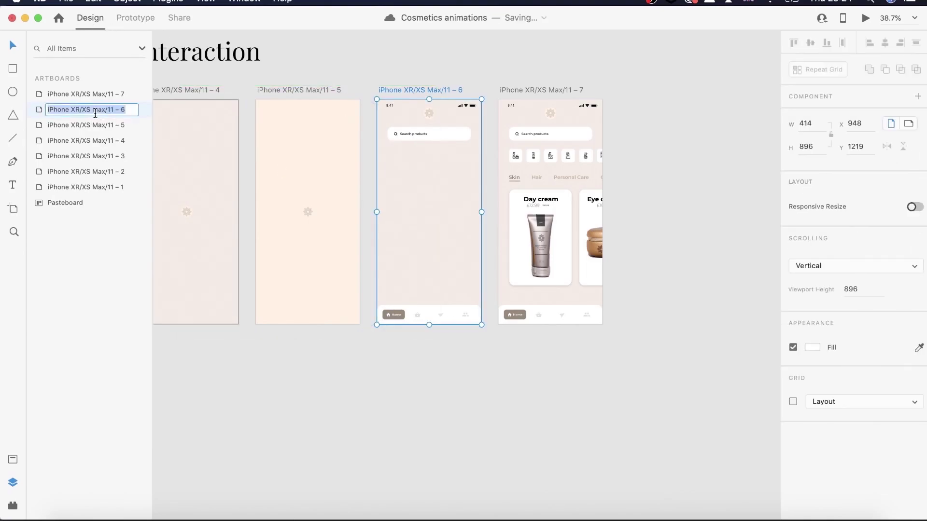
double_click(142, 110)
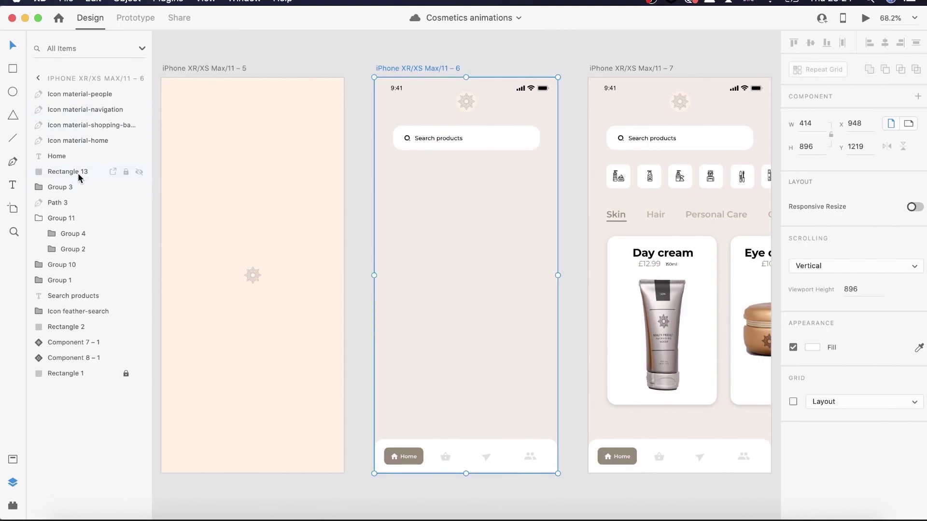
Examine the third Interaction artboard's layers, from the navigation icons to the transparent icon, tab and product card groups
click(76, 93)
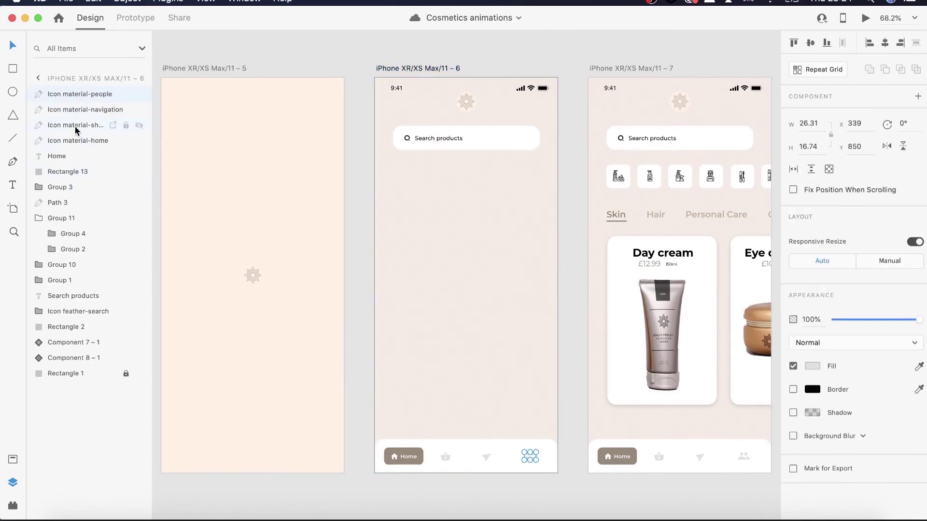
click(66, 156)
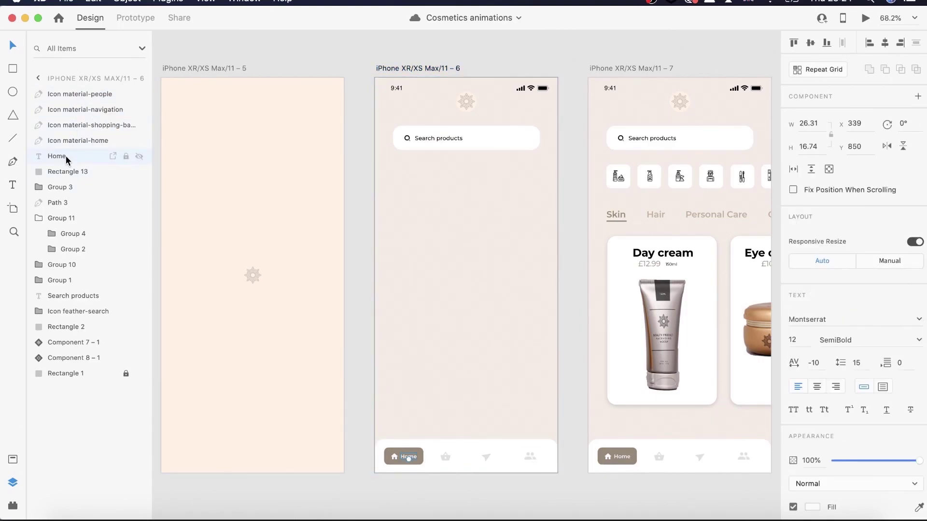
click(63, 186)
shift+click(63, 202)
shift+click(68, 233)
shift+click(68, 249)
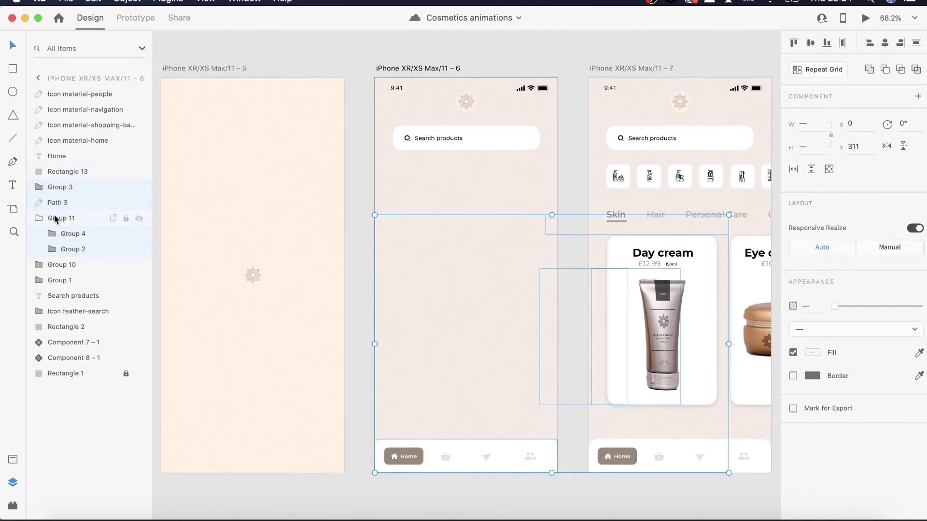
shift+click(65, 265)
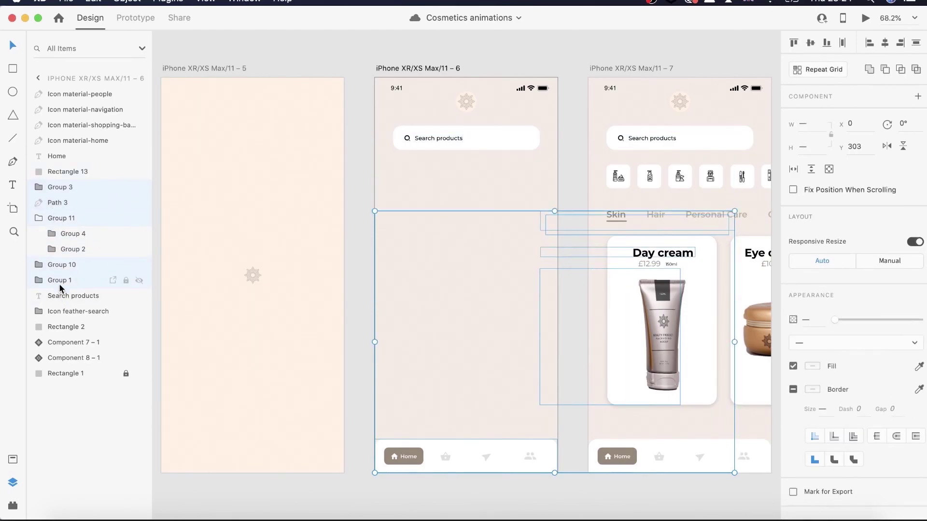
click(439, 395)
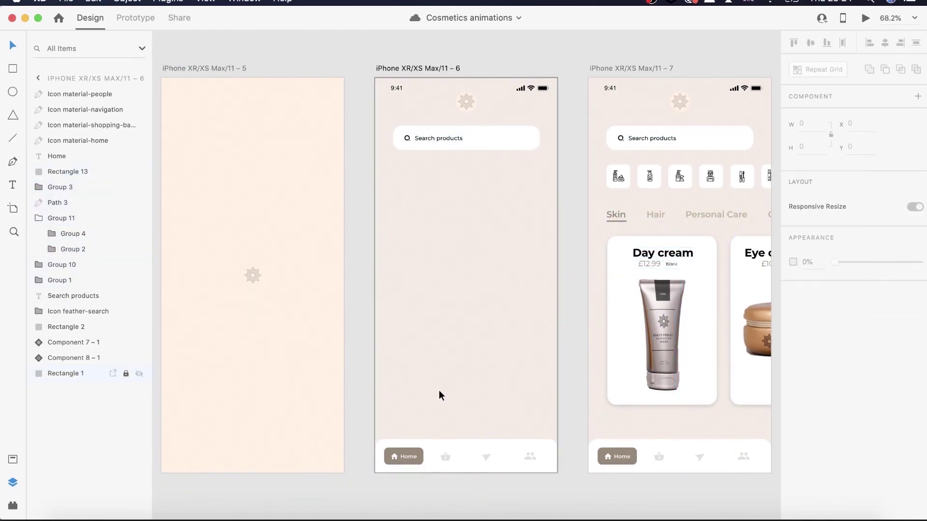
drag(465, 184, 549, 362)
key(Escape)
Preview the prototype again from the logo splash, checking how the home screen content enters
click(866, 18)
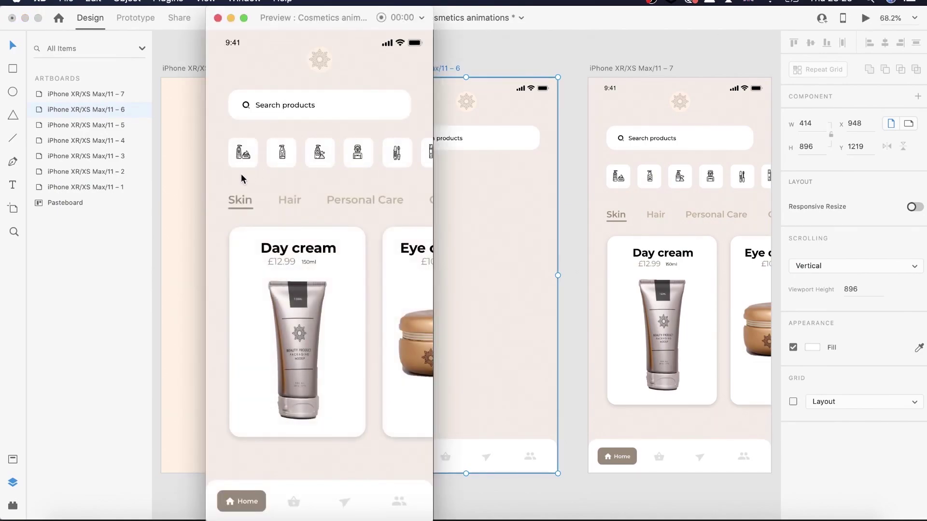
key(Left)
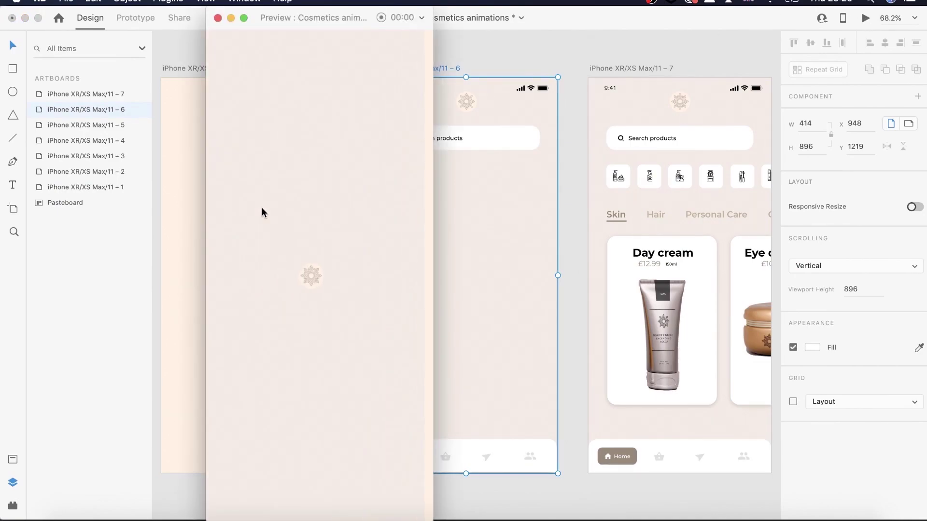
click(320, 274)
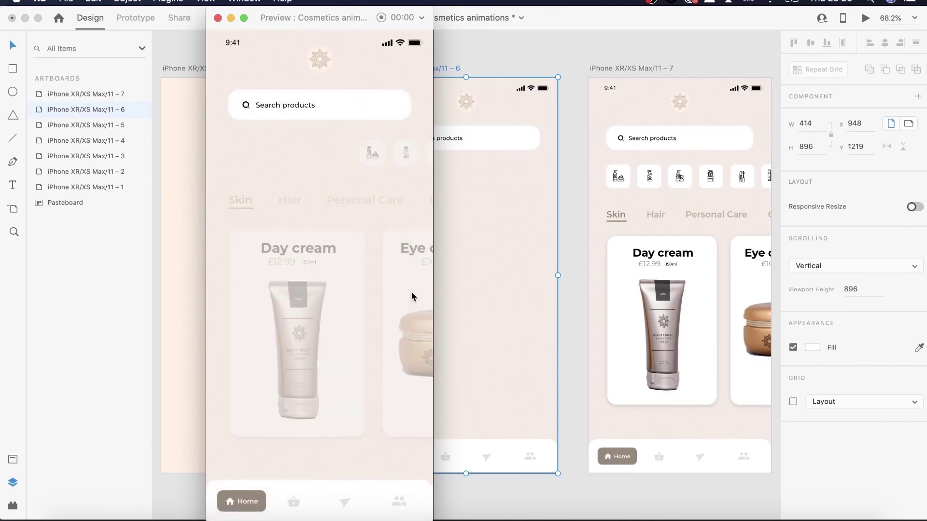
Set the duration of the iPhone XR/XS Max/11 – 6 artboard's transition to 0.6 s, save the document and replay the preview
click(217, 18)
click(135, 18)
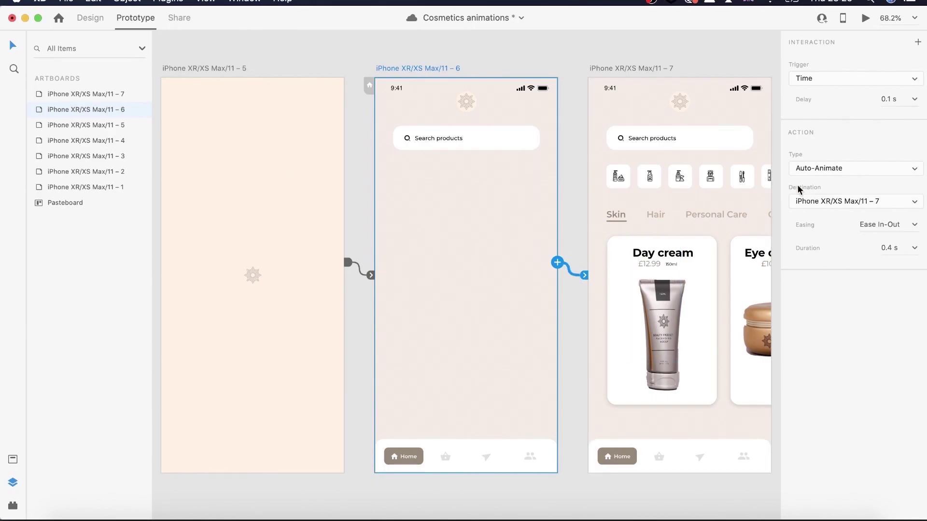
key(super+s)
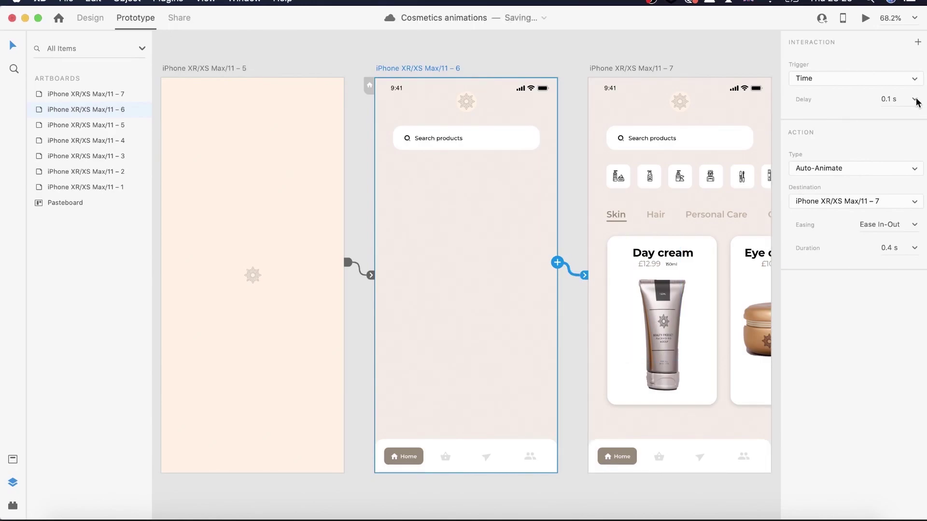
click(913, 253)
click(900, 273)
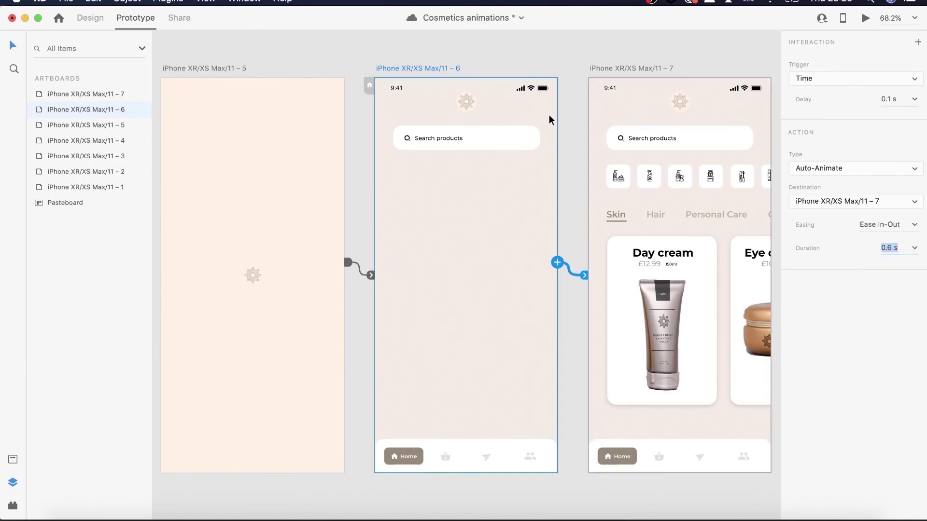
click(865, 19)
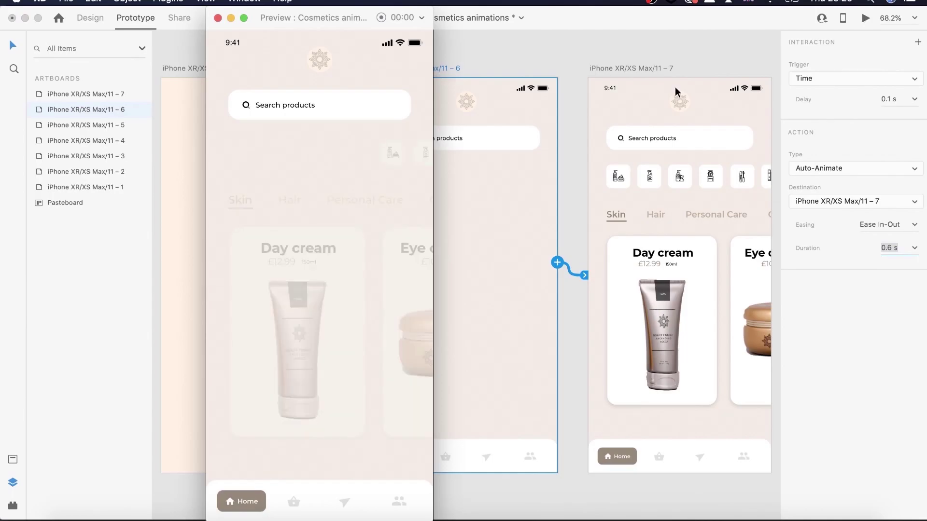
click(217, 18)
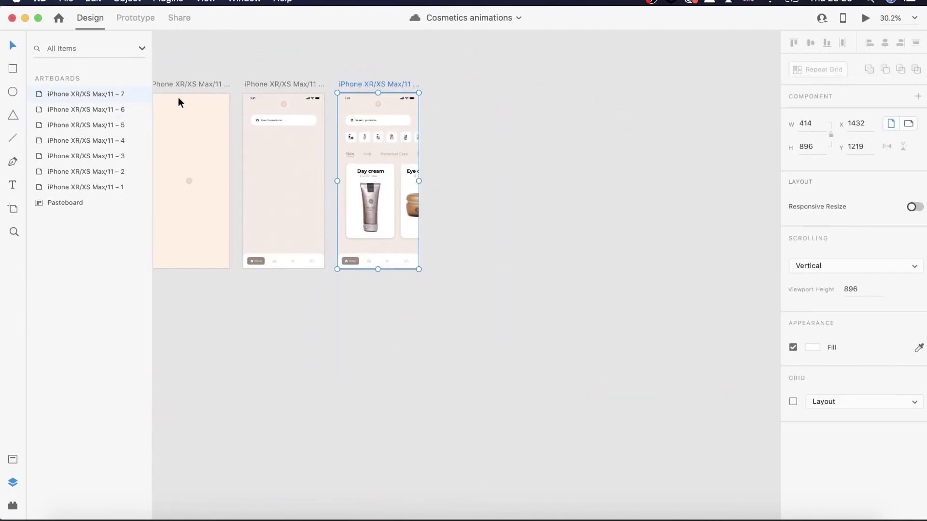
Duplicate the iPhone XR/XS Max/11 – 7 artboard twice and space the two copies apart to the right of the original
right_click(97, 93)
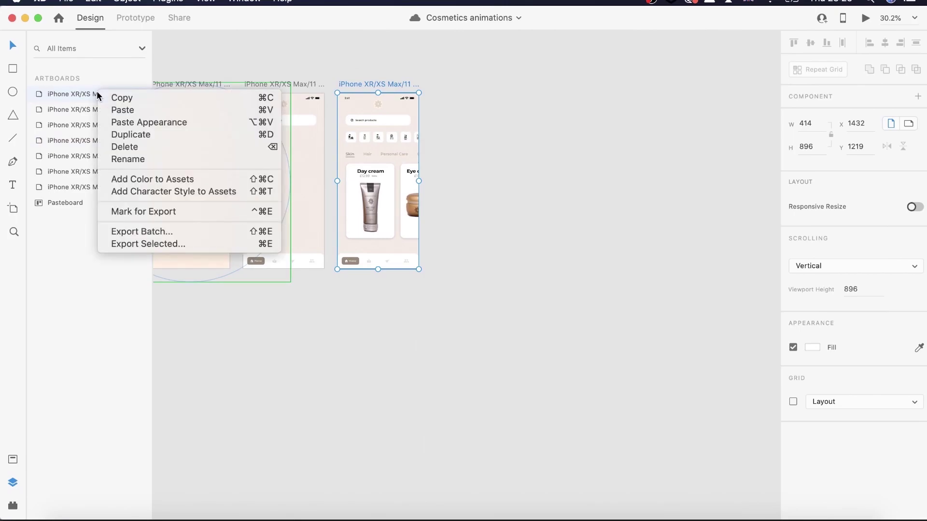
click(124, 134)
drag(447, 85, 477, 84)
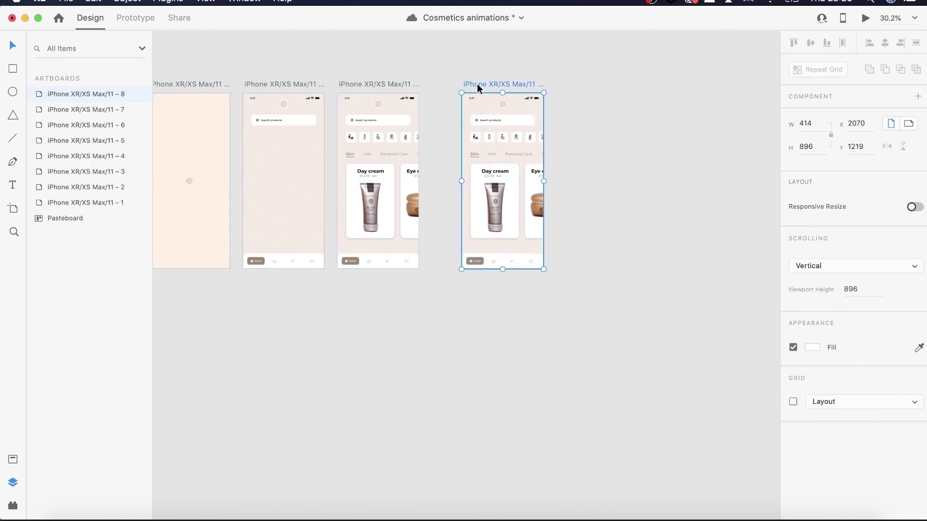
right_click(88, 95)
click(102, 137)
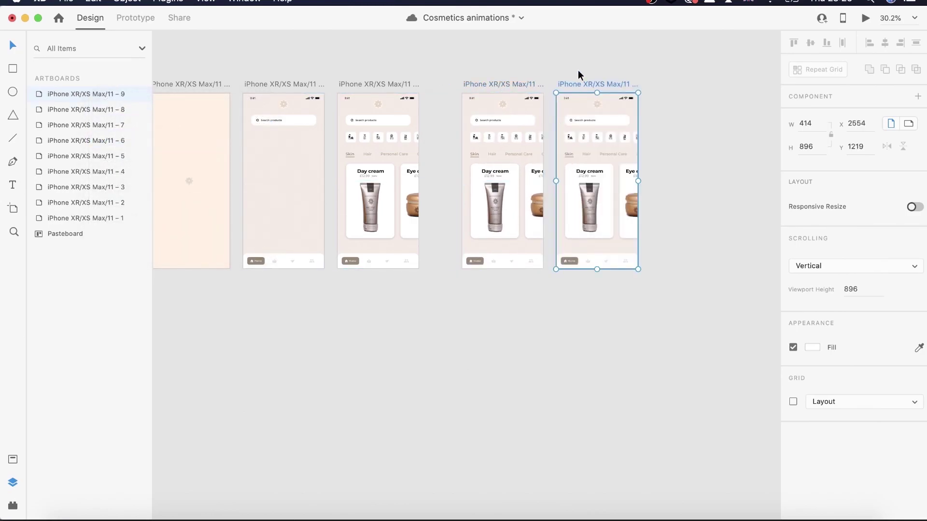
drag(578, 82, 666, 84)
drag(525, 85, 604, 86)
scroll(560, 113, right, 3)
scroll(561, 115, right, 2)
Duplicate the Eye cream 40+ card on the iPhone XR/XS Max/11 – 9 artboard and place the copy to its right
click(591, 186)
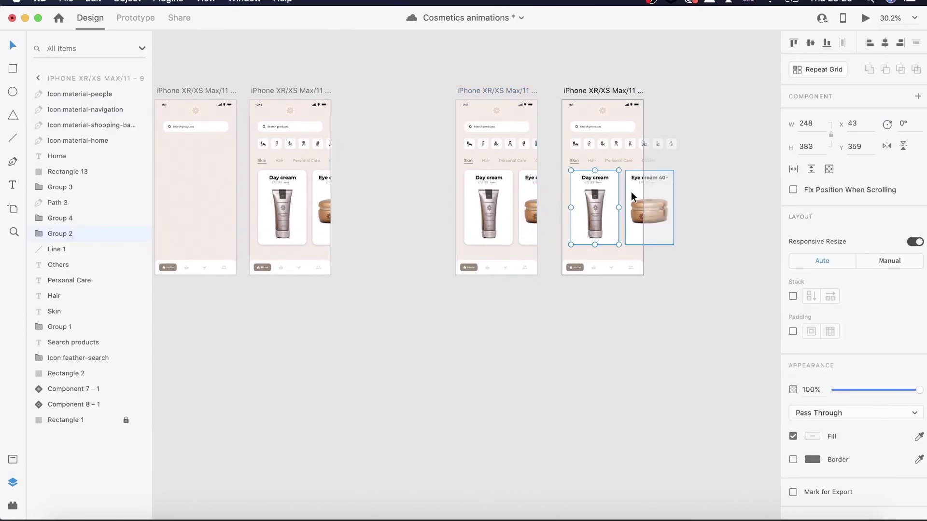
click(667, 265)
scroll(641, 227, up, 3)
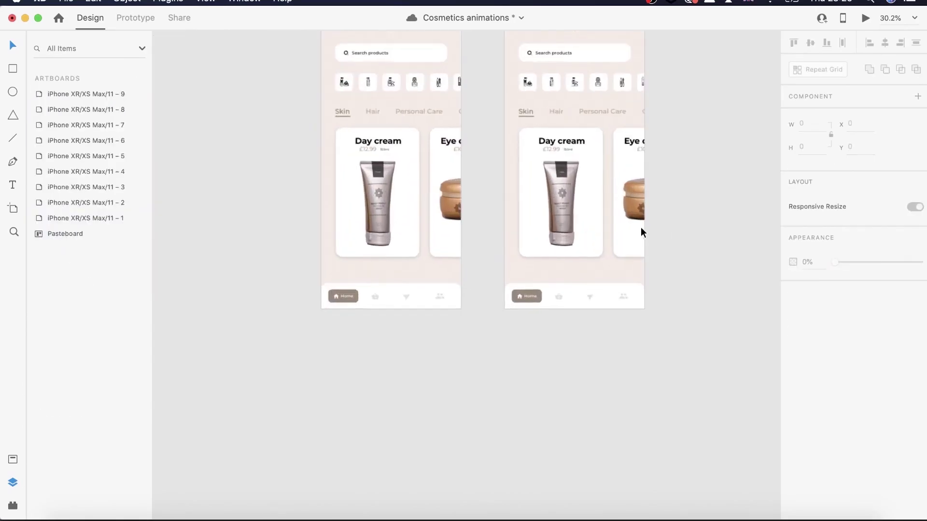
scroll(641, 229, up, 5)
click(585, 209)
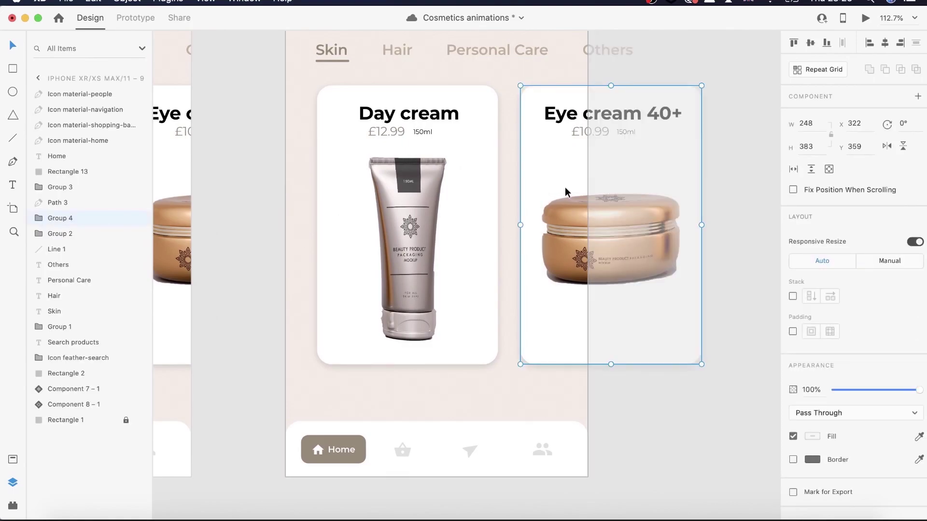
key(super+d)
mouse_move(565, 188)
mouse_down()
mouse_move(775, 186)
mouse_move(575, 175)
mouse_up()
scroll(741, 176, down, 2)
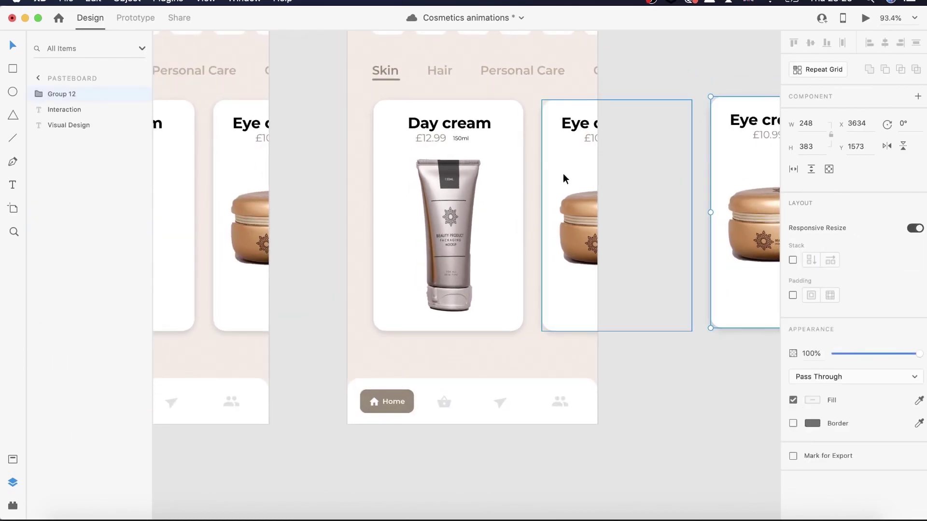
shift+click(492, 189)
right_click(492, 186)
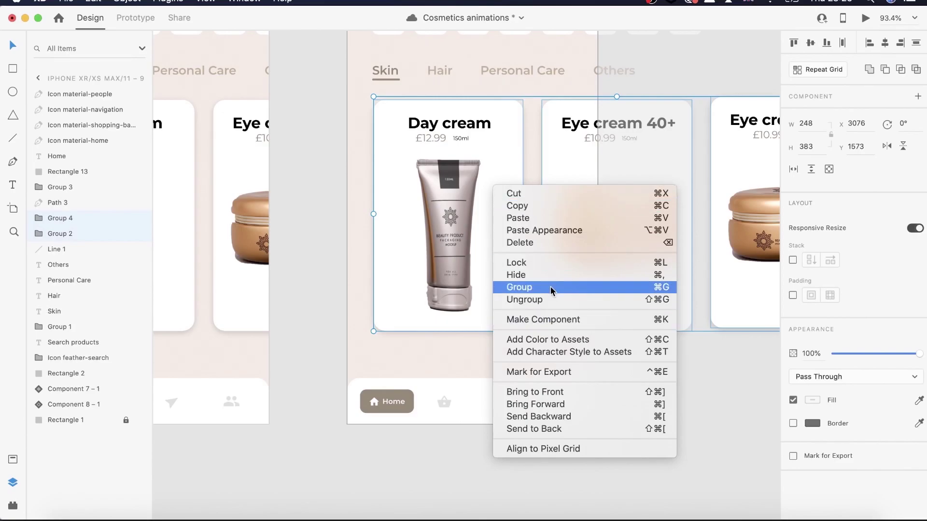
click(723, 381)
right_click(734, 303)
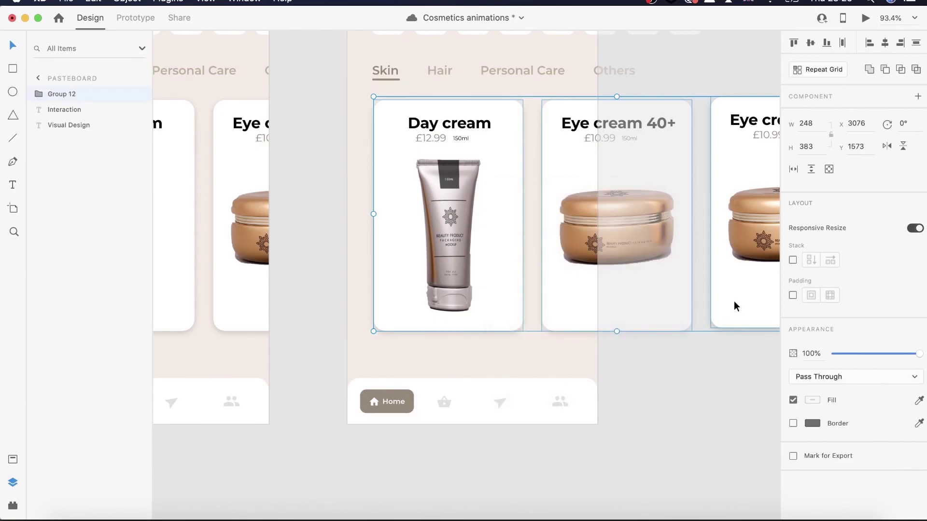
click(729, 344)
Nudge the copied Eye cream 40+ card down 4 px to line up with the other product cards
click(733, 303)
key(Down)
key(Down)
key(Down)
key(Down)
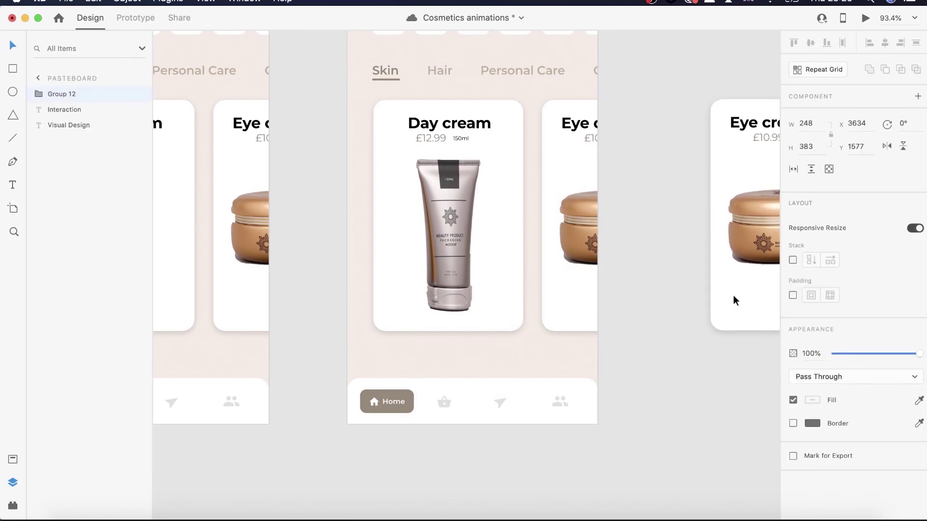
Group the Day cream card and the two Eye cream 40+ cards together
click(552, 292)
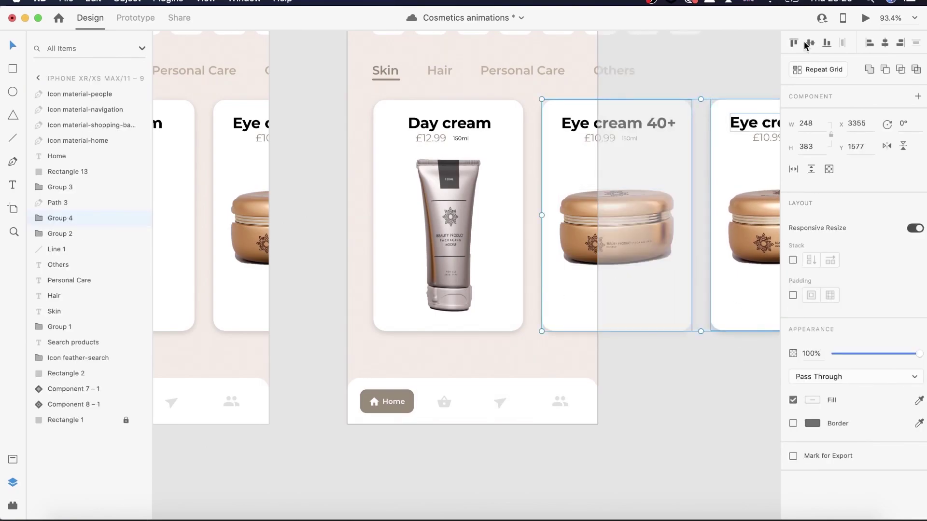
shift+click(487, 204)
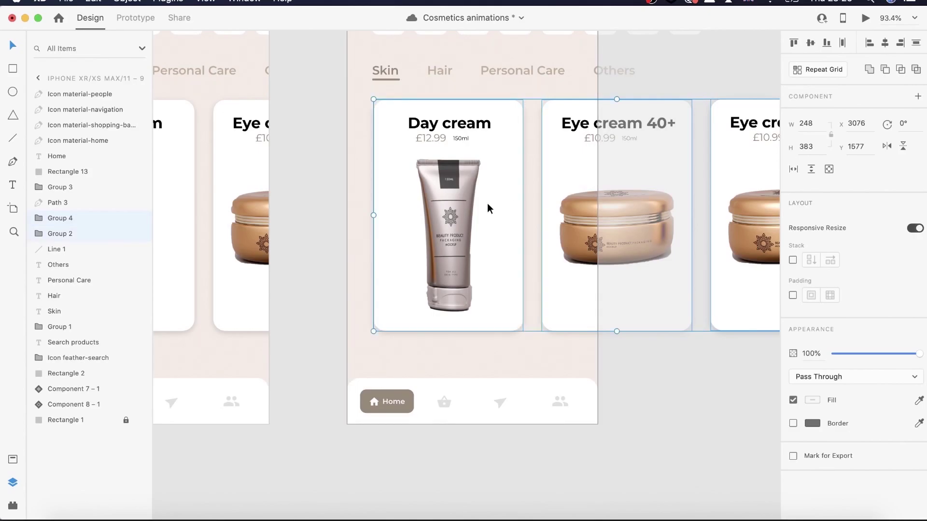
right_click(488, 204)
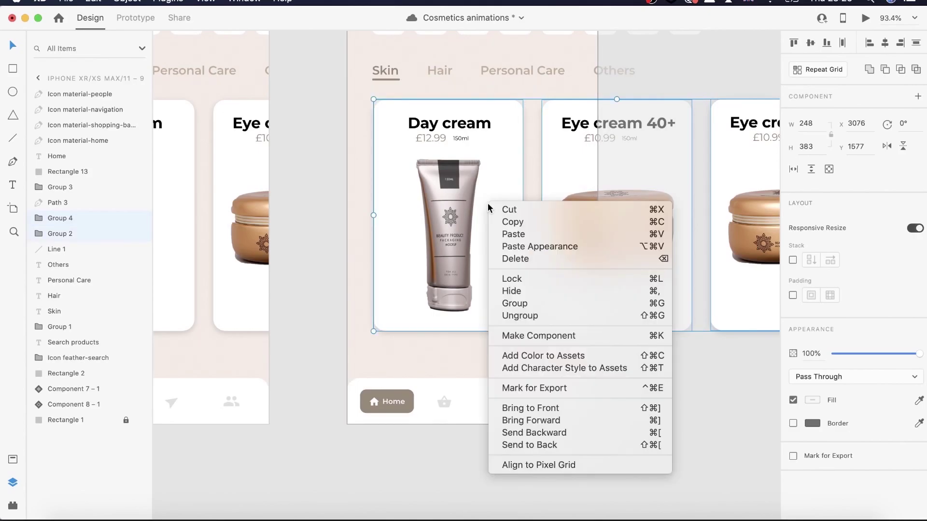
click(533, 303)
Delete the jar image from the third product card inside the card group
scroll(519, 261, down, 3)
scroll(702, 256, up, 6)
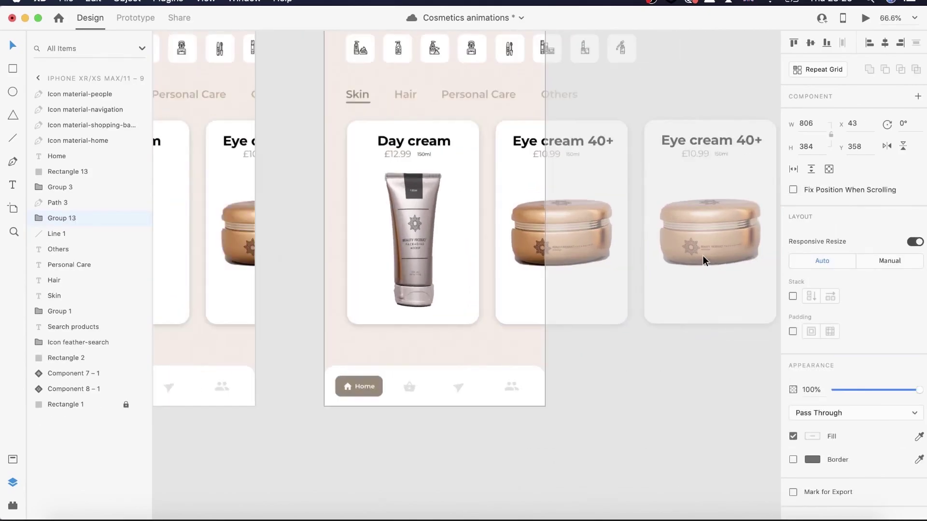
scroll(703, 256, down, 4)
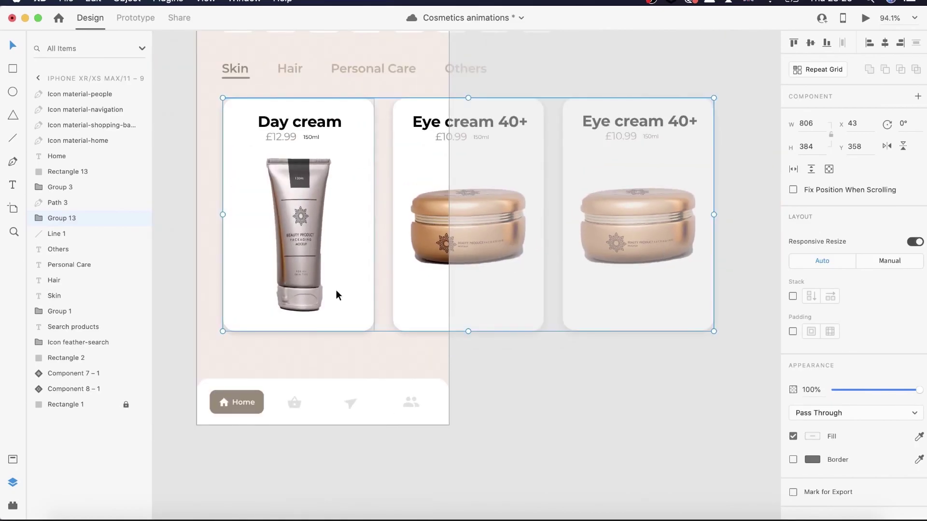
double_click(636, 211)
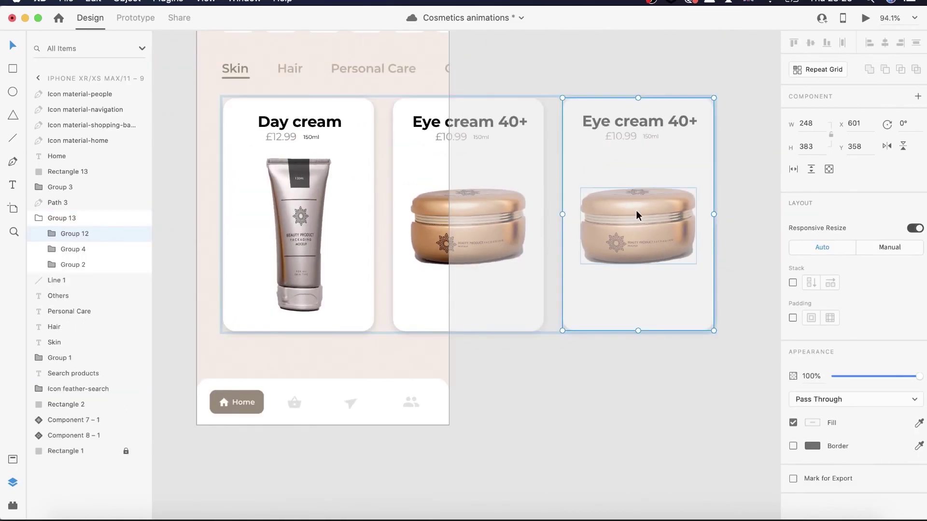
double_click(636, 211)
key(Delete)
Add the Component 3 bottle from the document assets to the third product card and scale it down to fit
click(12, 459)
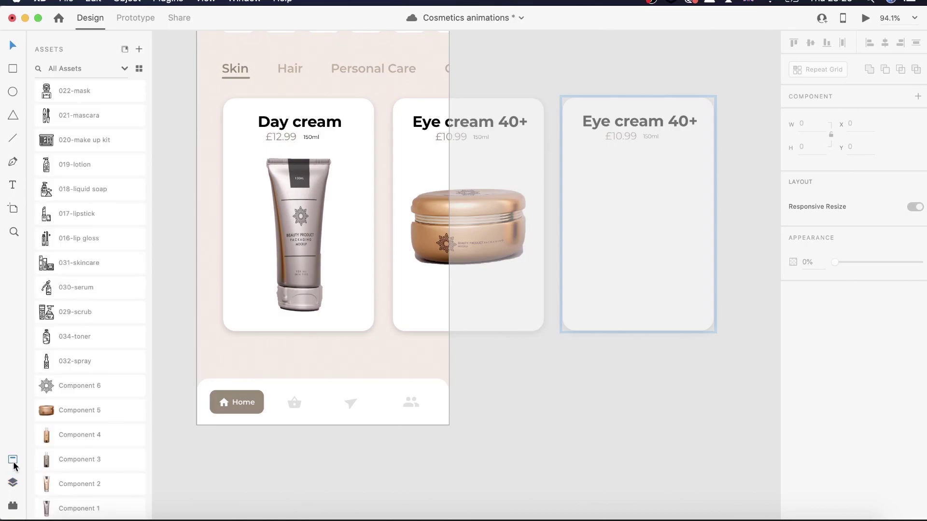
drag(94, 460, 671, 201)
scroll(671, 213, down, 5)
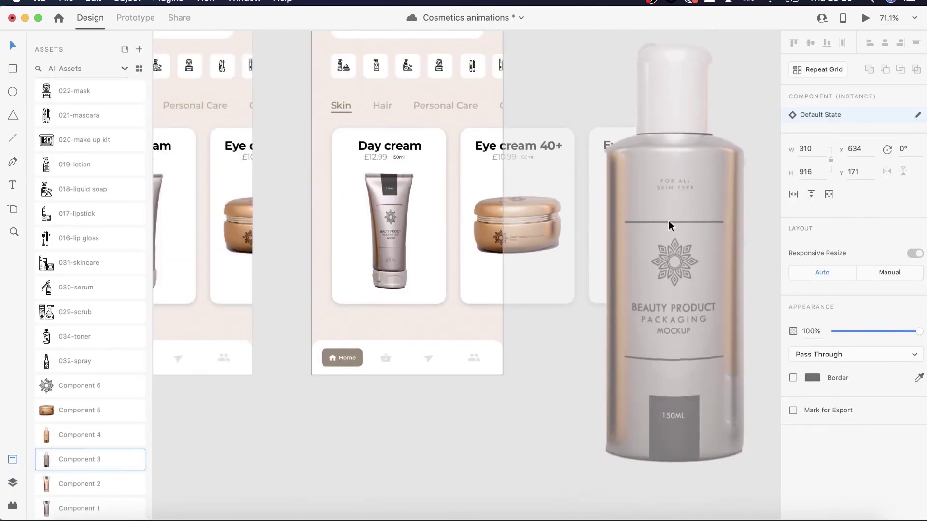
drag(718, 382, 662, 221)
drag(645, 159, 654, 246)
scroll(654, 246, up, 5)
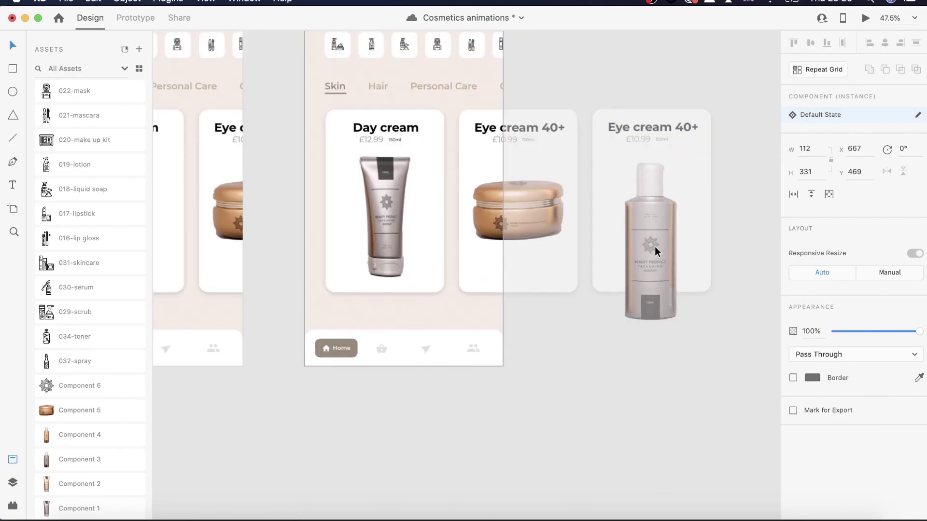
drag(689, 358, 655, 272)
Replace the third product card's title with a new product name starting with "S"
scroll(643, 178, up, 3)
double_click(630, 126)
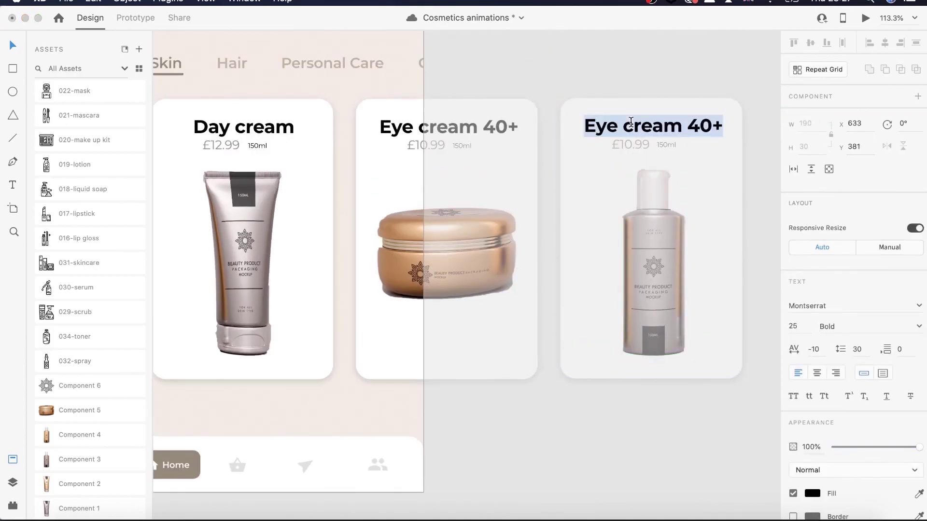
text(S)
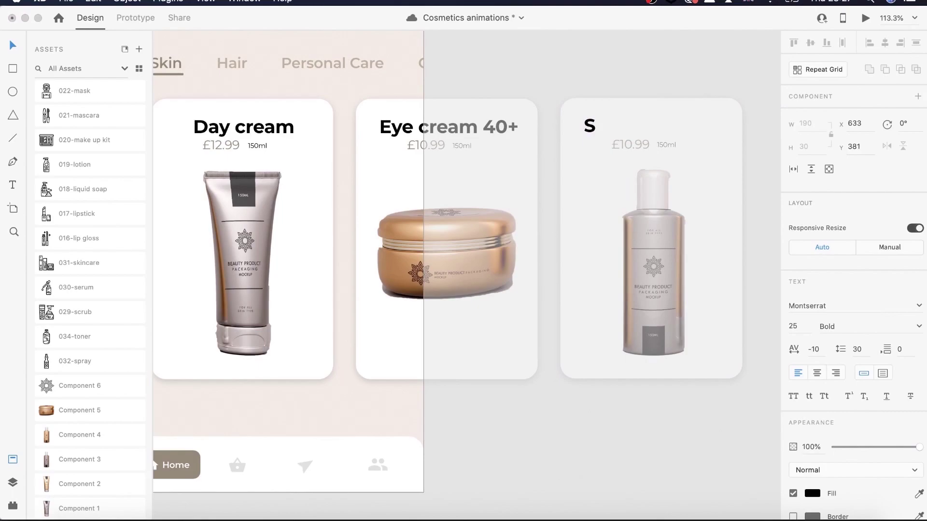
Retitle the third product card "Snail Serum"
text(erum)
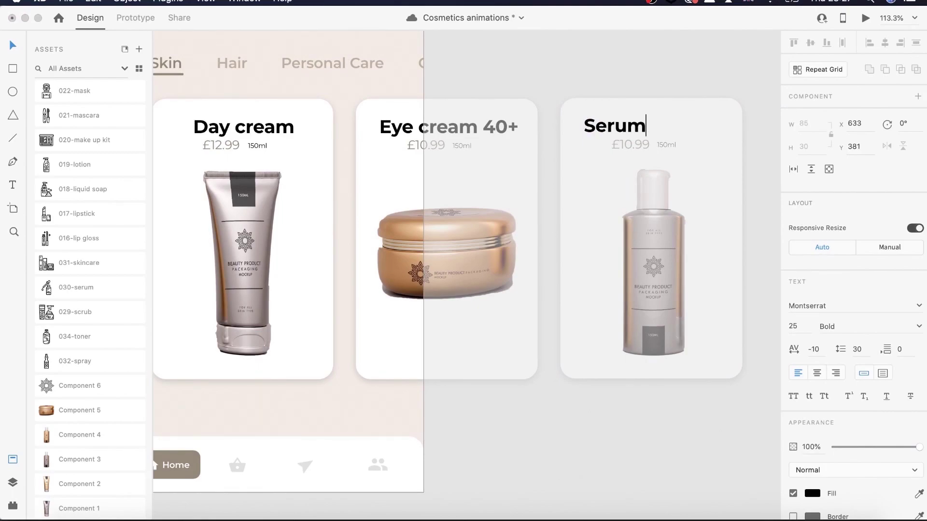
key(BackSpace)
key(BackSpace)
text(nail Serum)
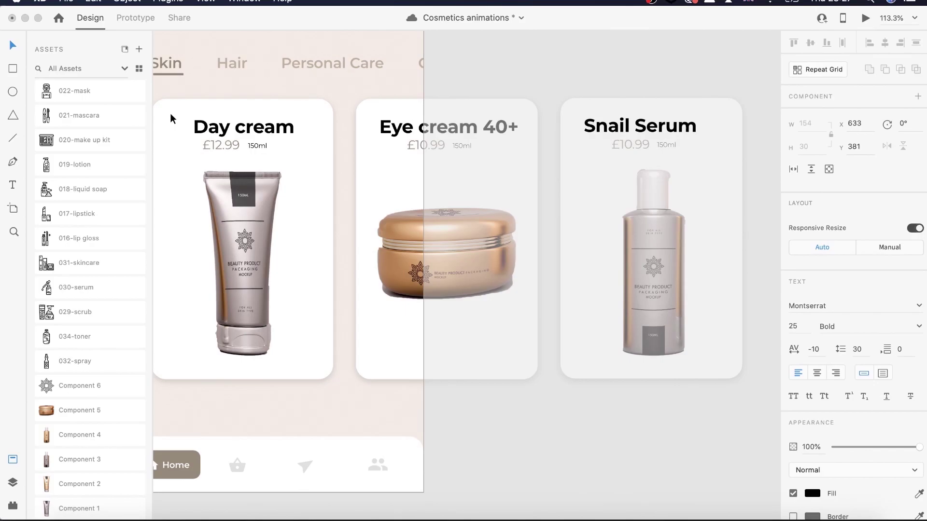
key(Escape)
Set the price on the Snail Serum card to £19.99
scroll(596, 169, up, 5)
scroll(596, 169, right, 2)
click(593, 109)
double_click(593, 108)
click(606, 106)
key(BackSpace)
text(9)
key(Escape)
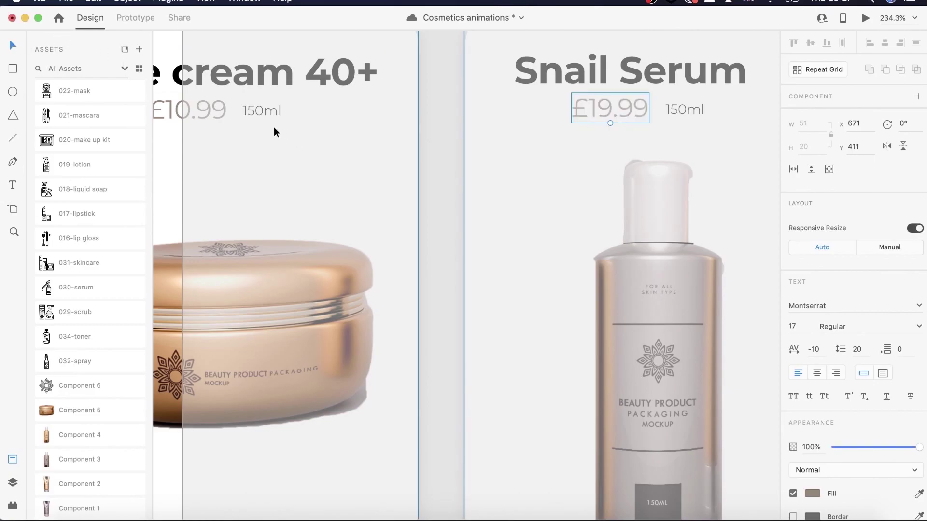
Delete the artboard iPhone XR/XS Max/11 – 8
scroll(273, 124, down, 10)
scroll(274, 124, left, 4)
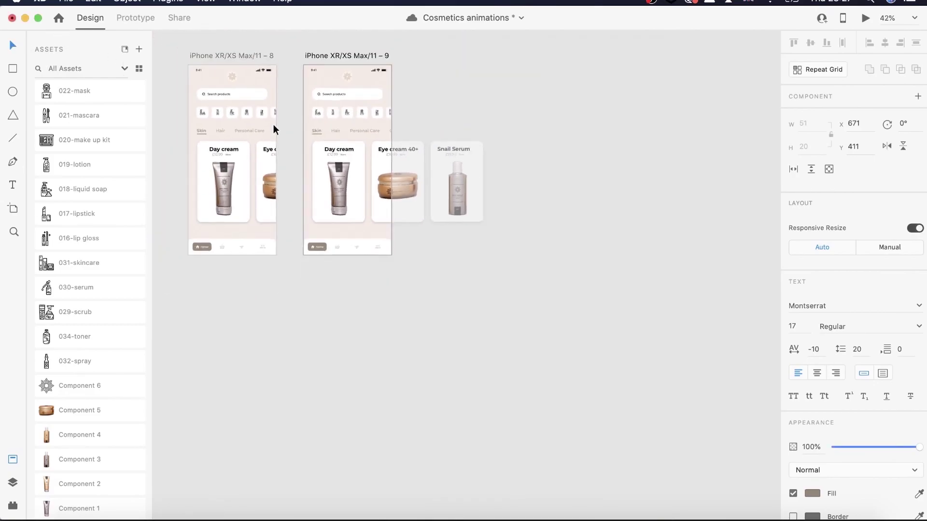
scroll(273, 123, down, 2)
scroll(274, 123, left, 5)
scroll(273, 124, up, 2)
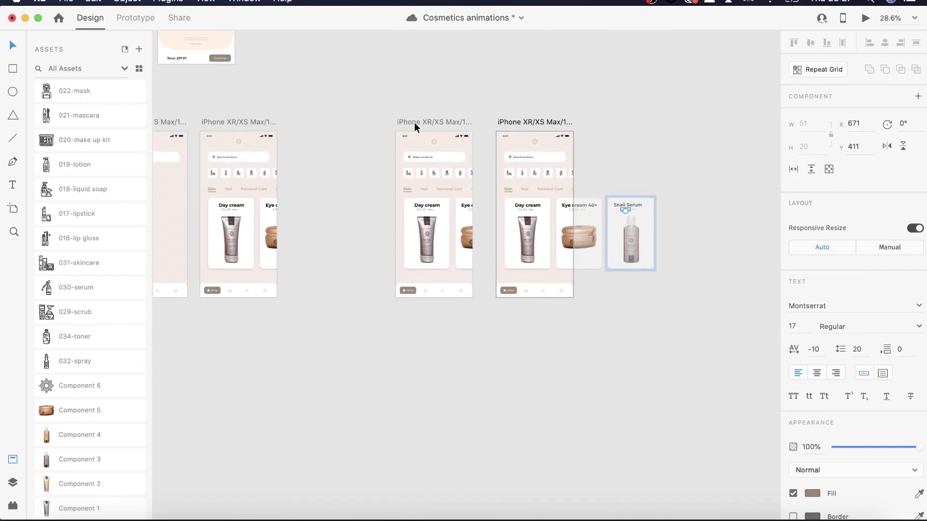
click(410, 122)
right_click(410, 121)
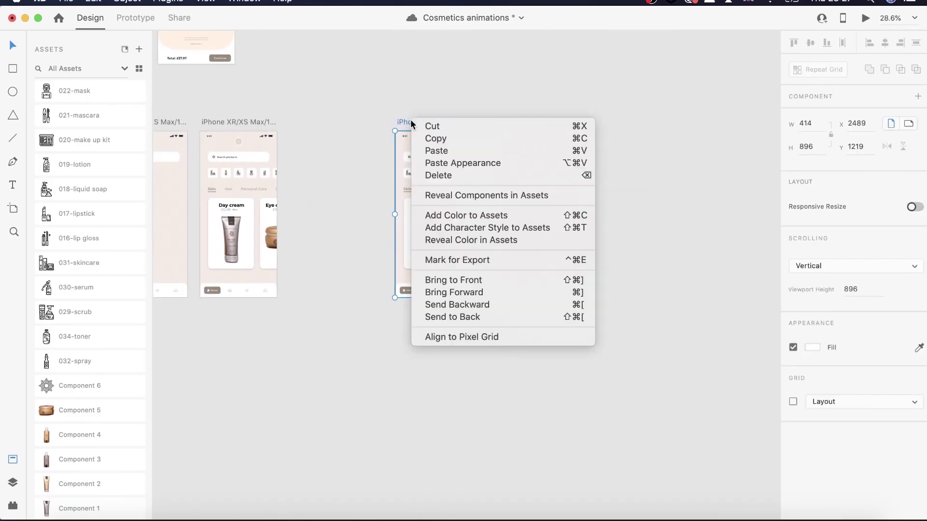
click(447, 177)
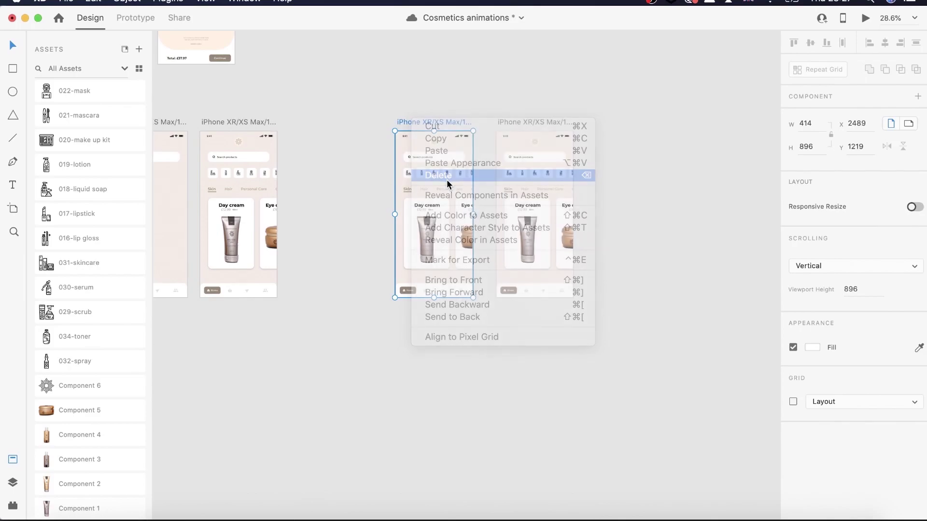
Duplicate the artboard iPhone XR/XS Max/11 – 9
click(510, 122)
right_click(511, 122)
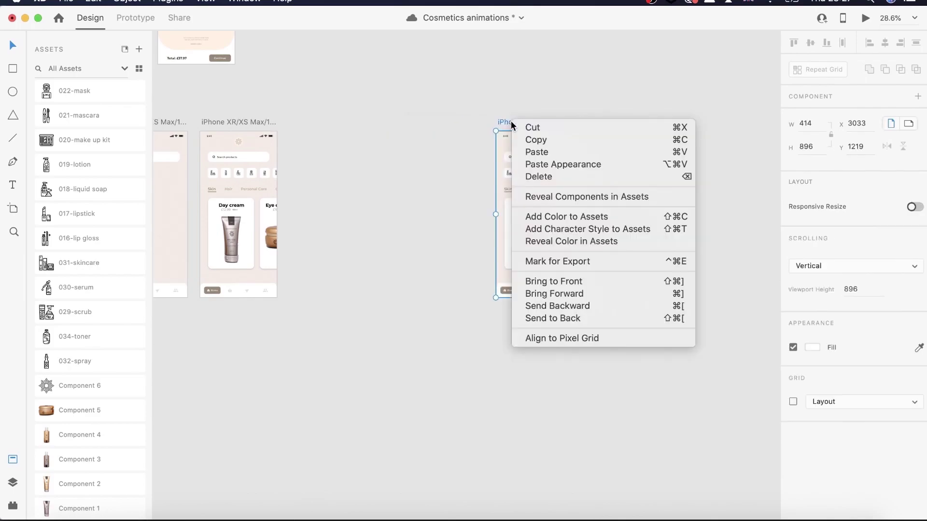
click(438, 211)
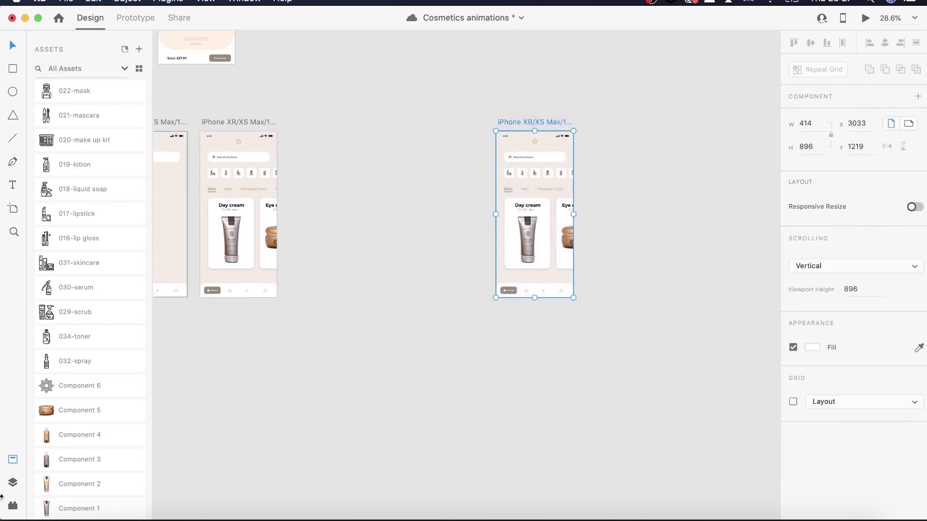
click(13, 484)
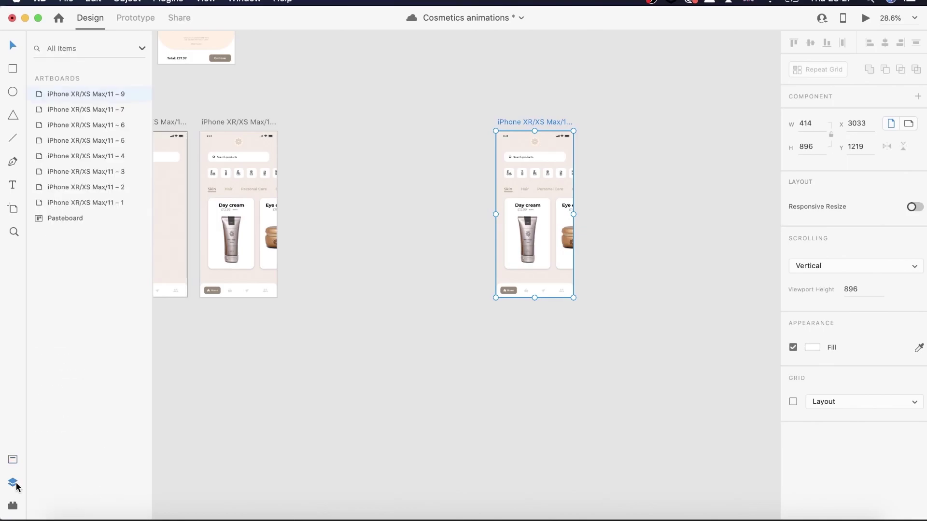
right_click(73, 95)
click(120, 136)
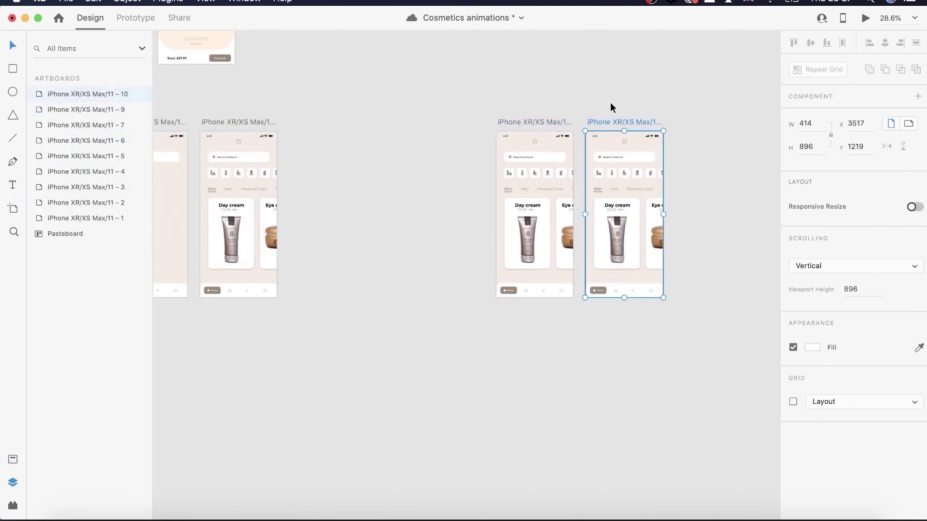
Reposition artboards 9 and 10, and slide artboard 10's product card group left until the Snail Serum card is inside the artboard
drag(543, 122, 465, 121)
drag(599, 122, 547, 121)
click(649, 229)
drag(664, 232, 569, 234)
click(639, 240)
scroll(549, 226, left, 5)
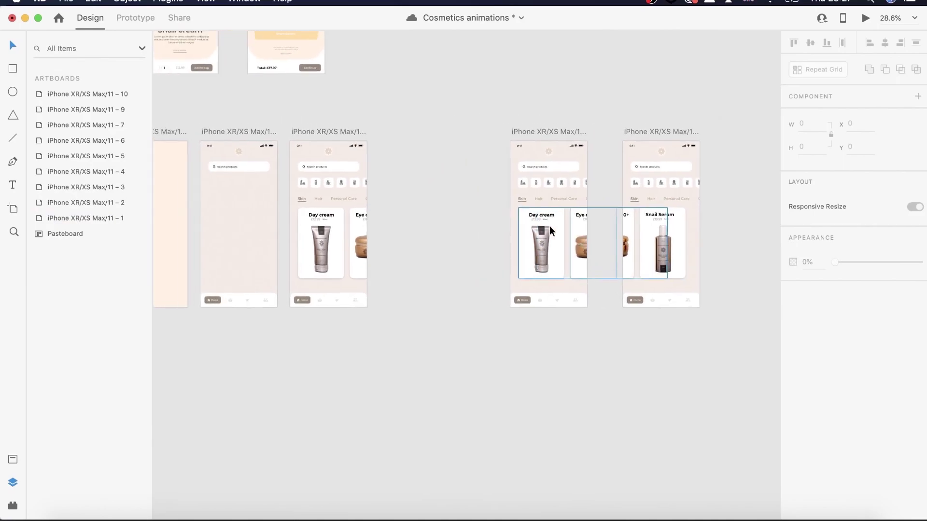
Create a prototype link from artboard iPhone XR/XS Max/11 – 7 to artboard iPhone XR/XS Max/11 – 9
click(134, 17)
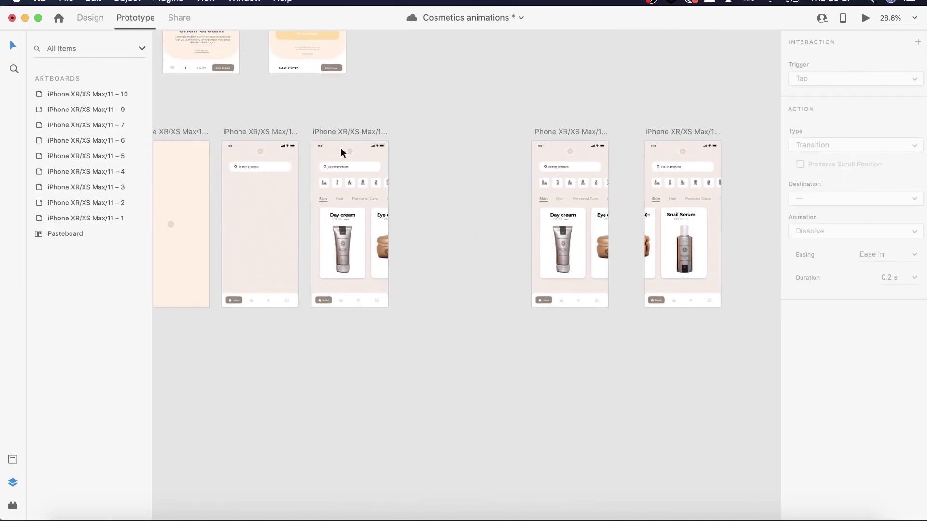
click(360, 130)
drag(387, 211, 551, 200)
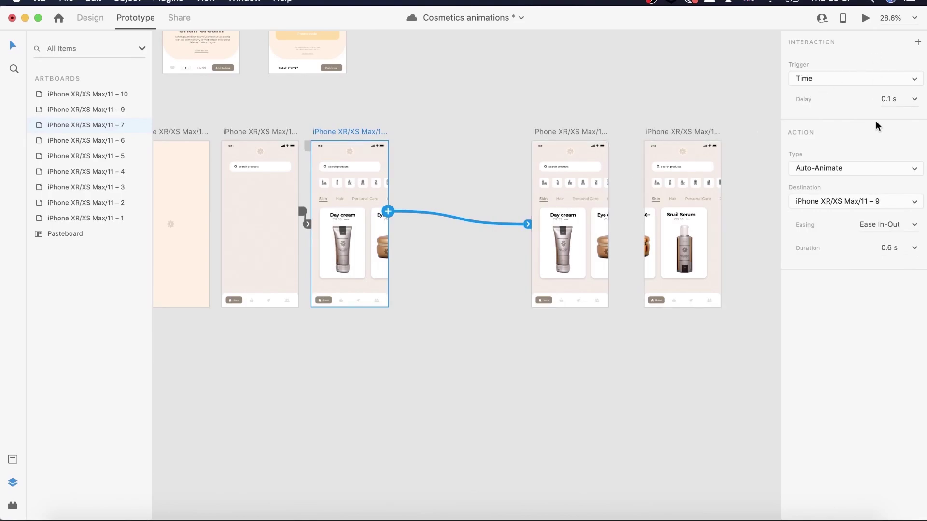
Change the action type of the link from artboard 7 to Transition with animation None
click(917, 248)
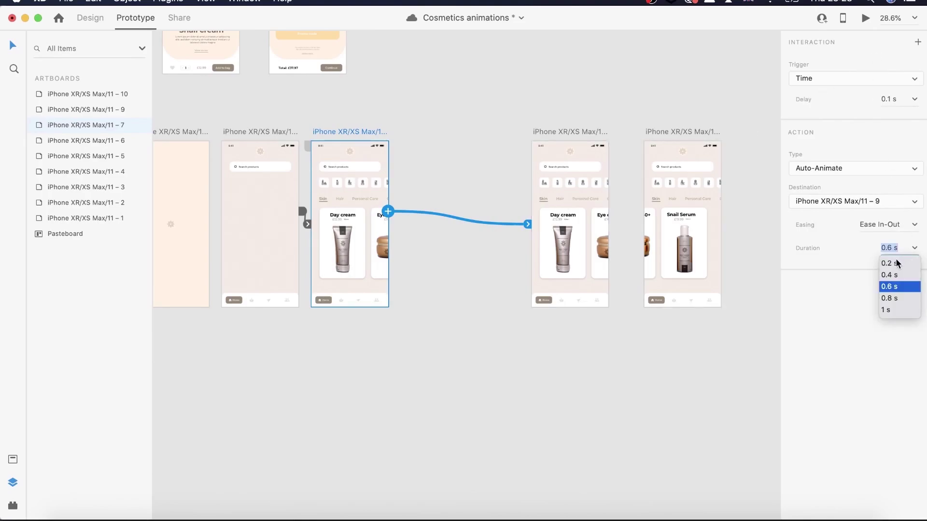
click(854, 163)
click(852, 167)
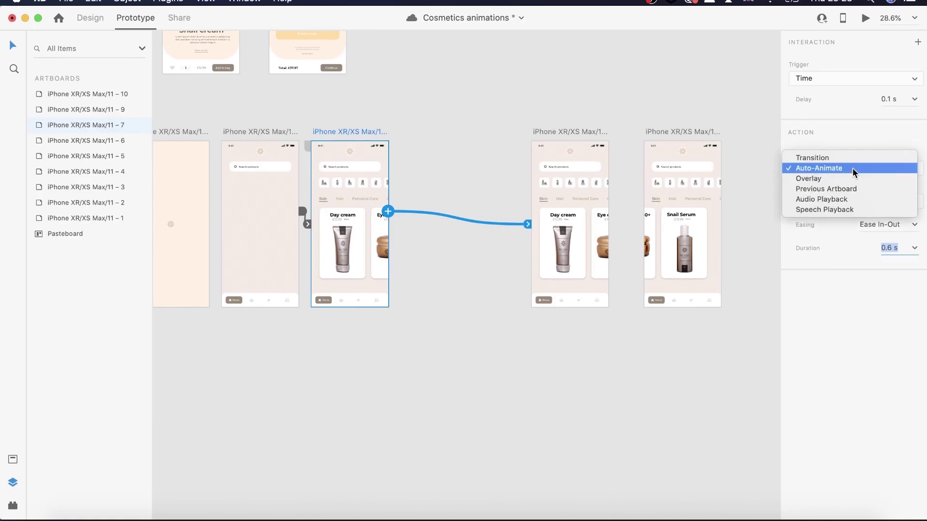
click(841, 157)
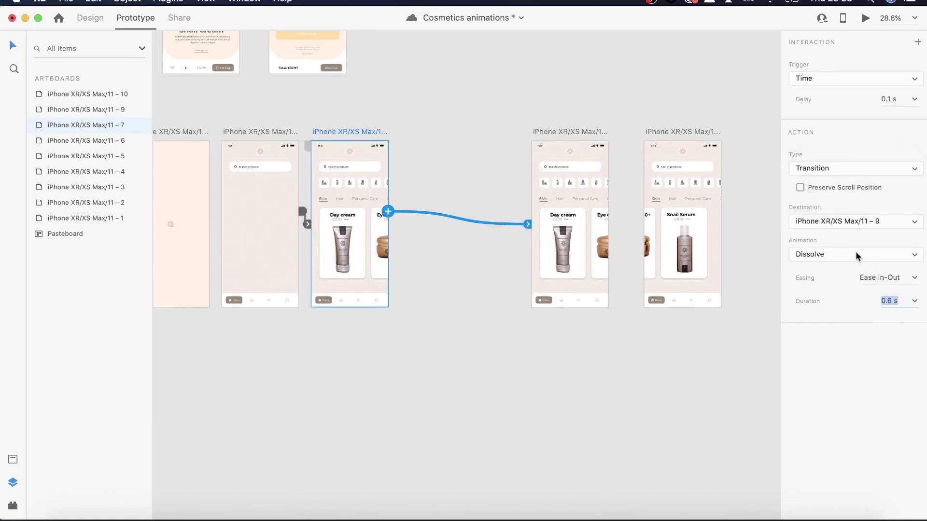
click(854, 255)
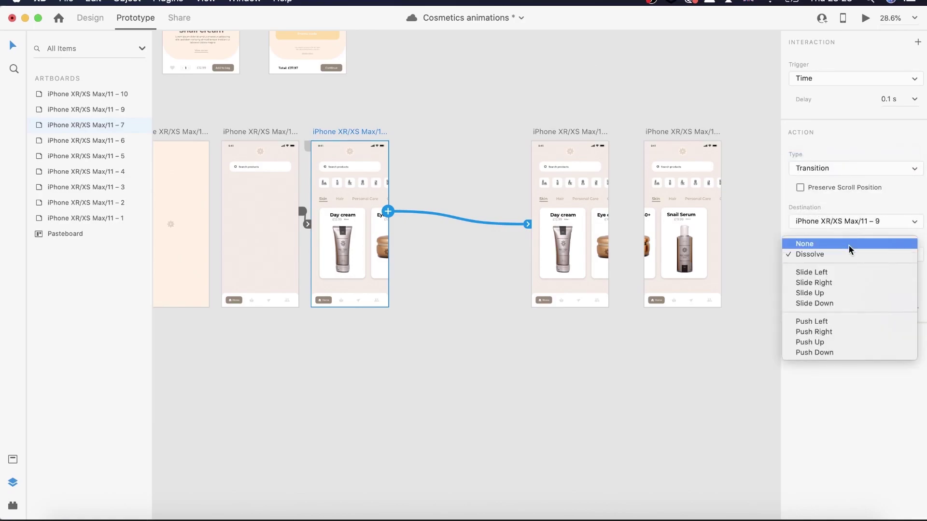
click(847, 244)
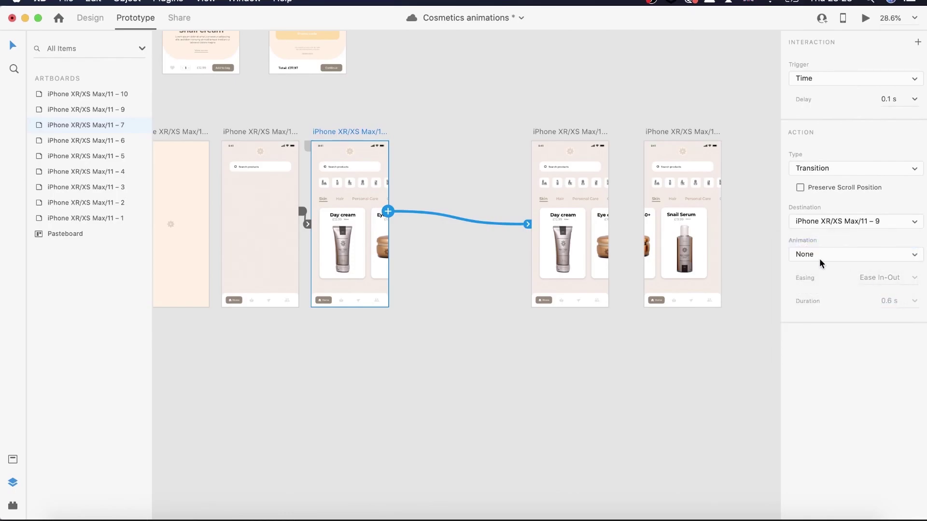
Link the product card group on artboard 9 to artboard iPhone XR/XS Max/11 – 10 with a Drag trigger
scroll(652, 219, right, 5)
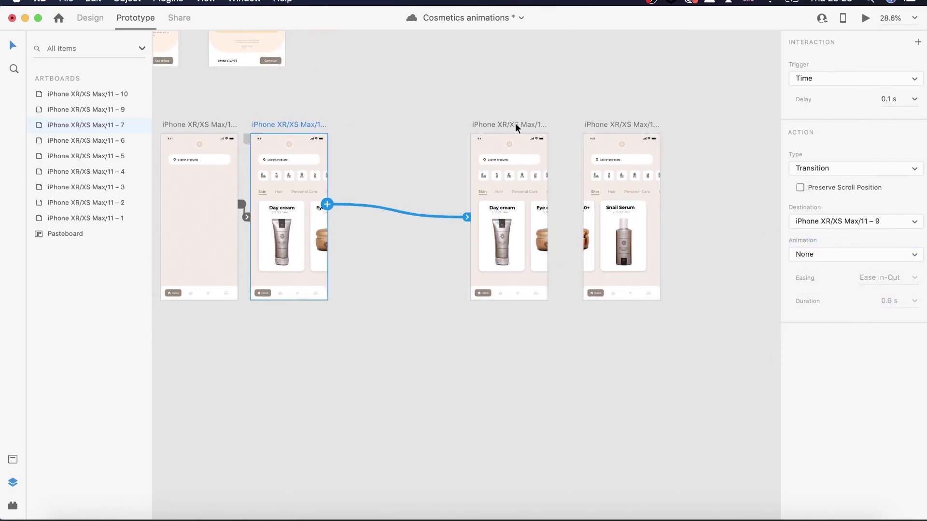
click(531, 270)
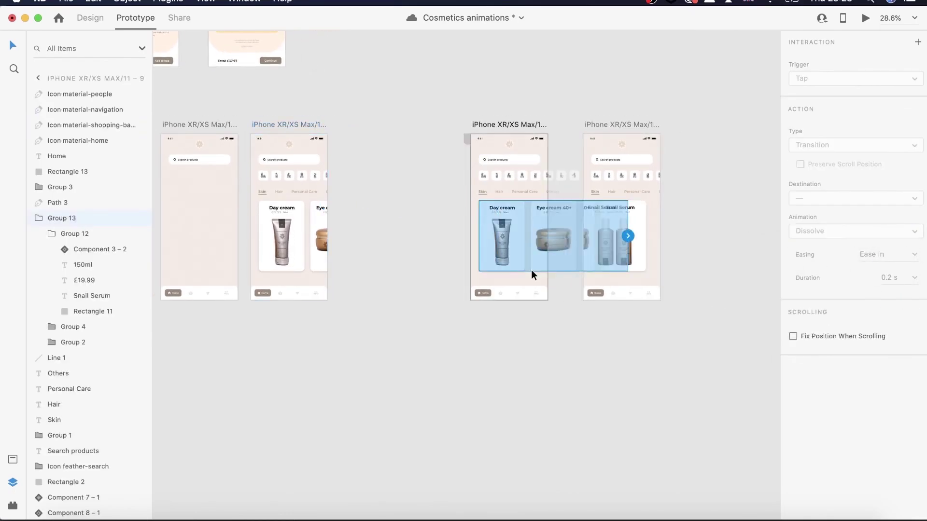
click(628, 236)
scroll(649, 237, up, 5)
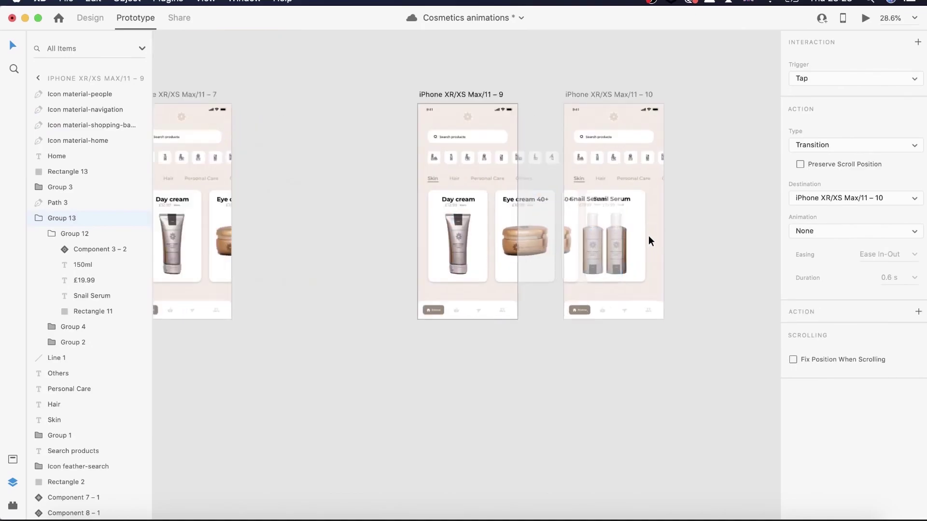
click(828, 84)
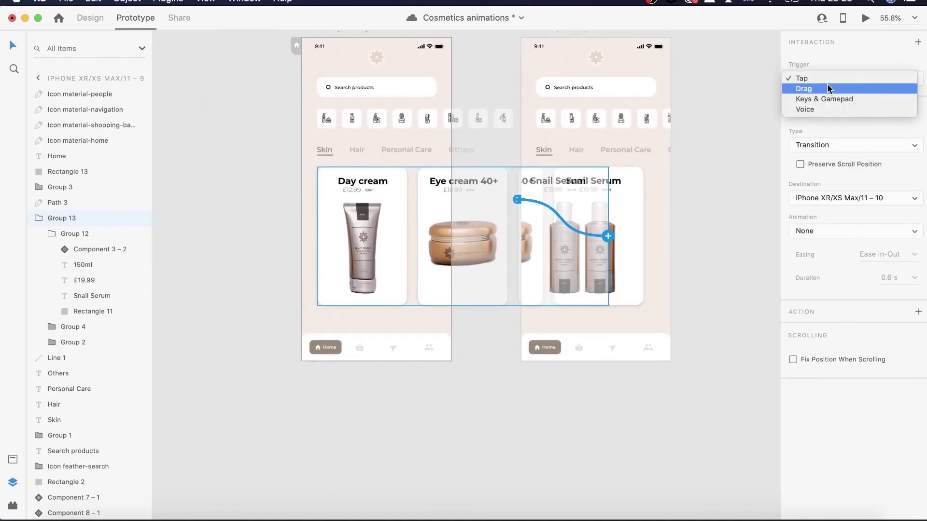
click(825, 93)
Link the product card group on artboard 10 back to artboard iPhone XR/XS Max/11 – 9 with the Drag trigger and Auto-Animate
click(630, 267)
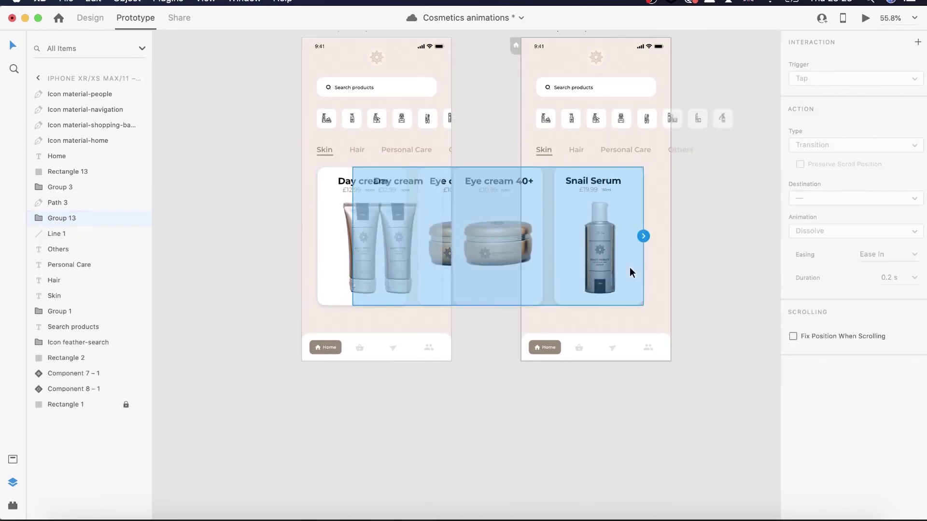
drag(643, 236, 499, 195)
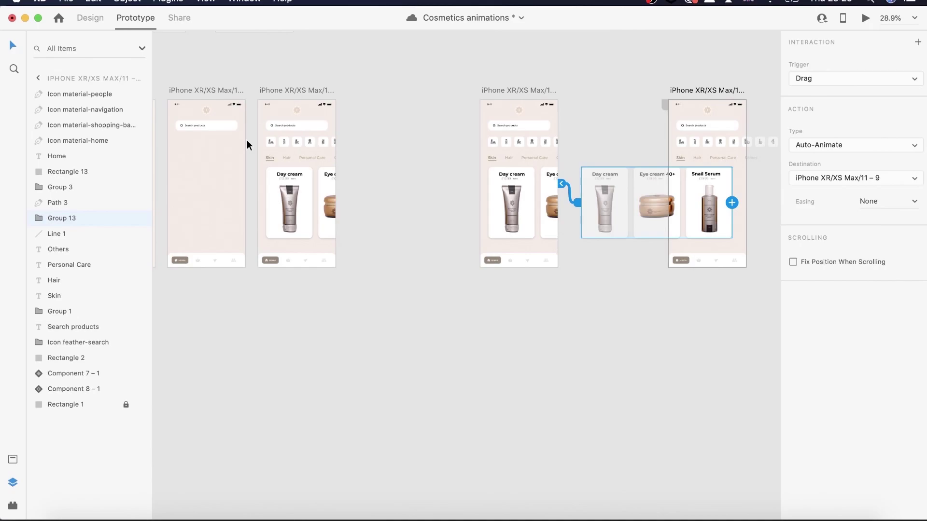
Preview the prototype from the first Interaction artboard, test swiping the product cards in both directions, and close the preview
scroll(247, 140, left, 3)
scroll(243, 138, down, 6)
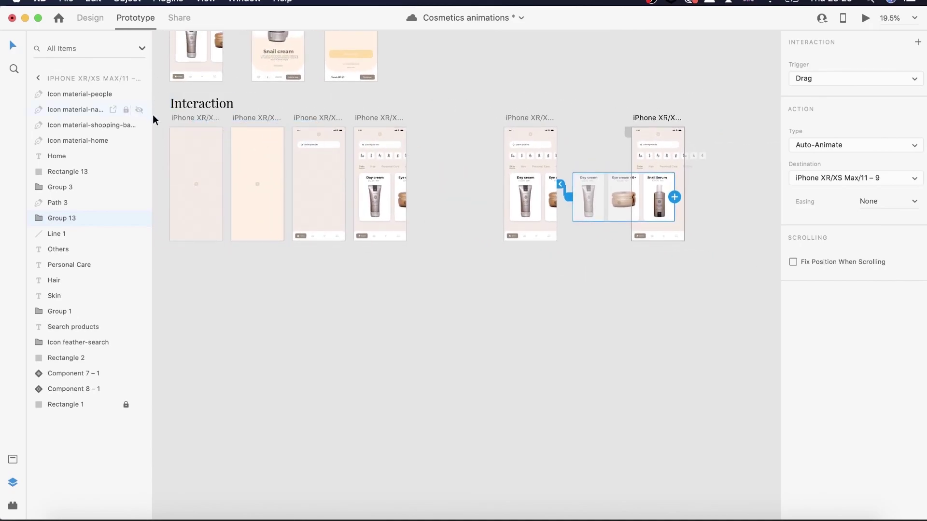
click(192, 118)
click(865, 19)
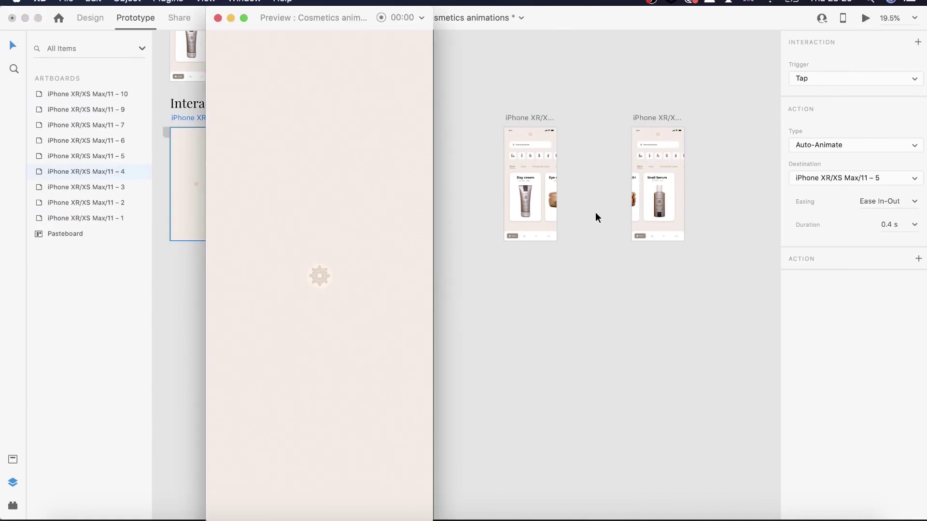
click(324, 272)
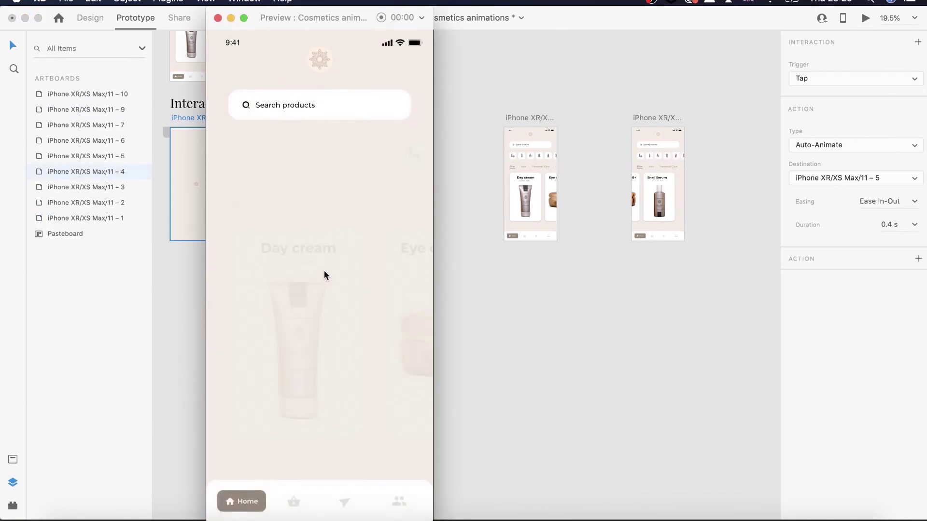
click(410, 296)
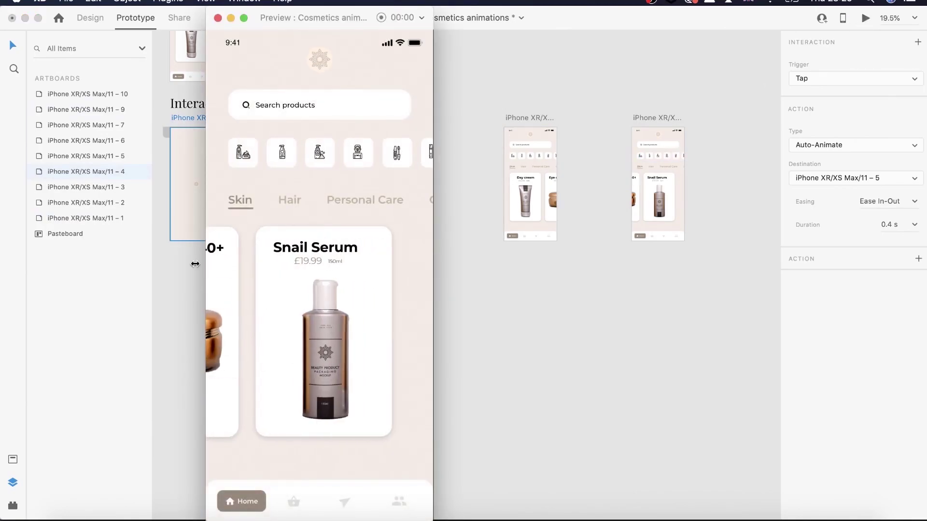
click(239, 287)
click(387, 300)
click(235, 280)
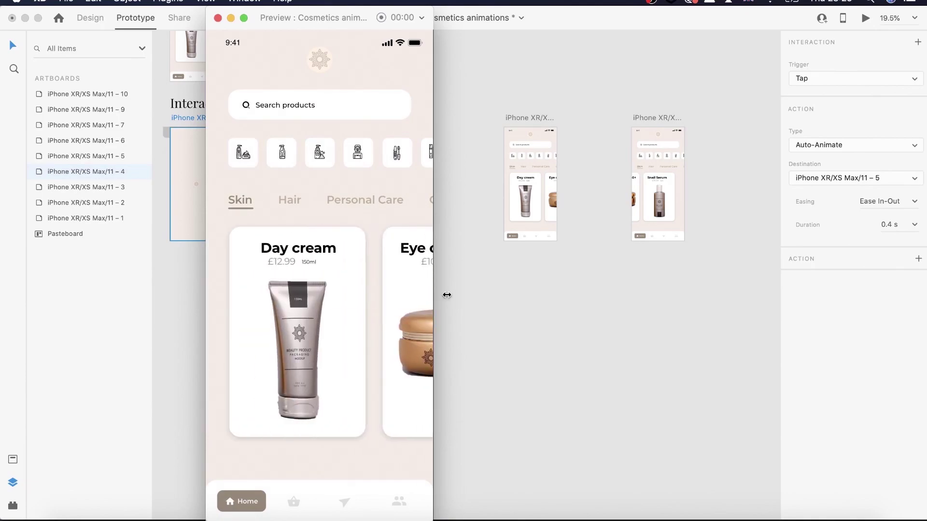
click(299, 249)
click(264, 267)
click(218, 18)
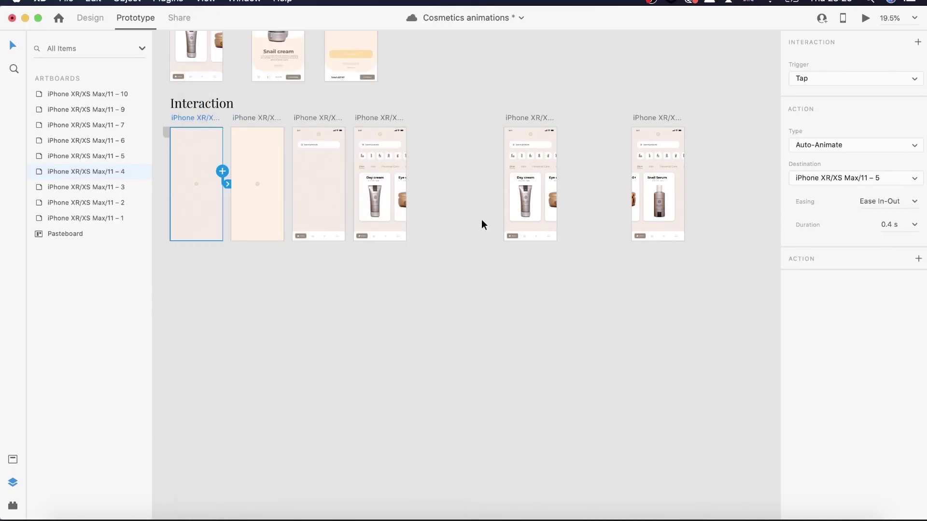
Move artboard iPhone XR/XS Max/11 – 9 to the right, closer to artboard 10
click(524, 167)
scroll(522, 168, up, 2)
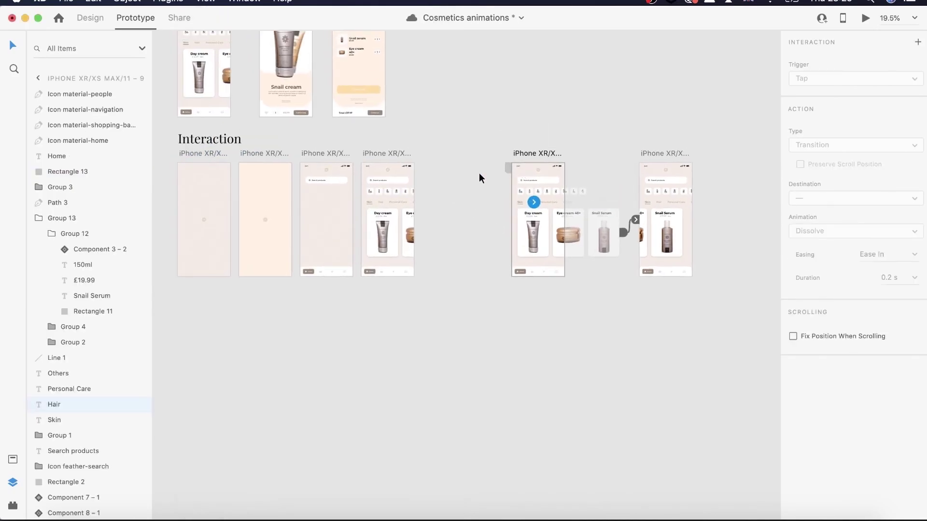
click(464, 179)
scroll(463, 179, up, 3)
drag(556, 150, 641, 149)
Duplicate the artboard iPhone XR/XS Max/11 – 7
scroll(581, 121, left, 5)
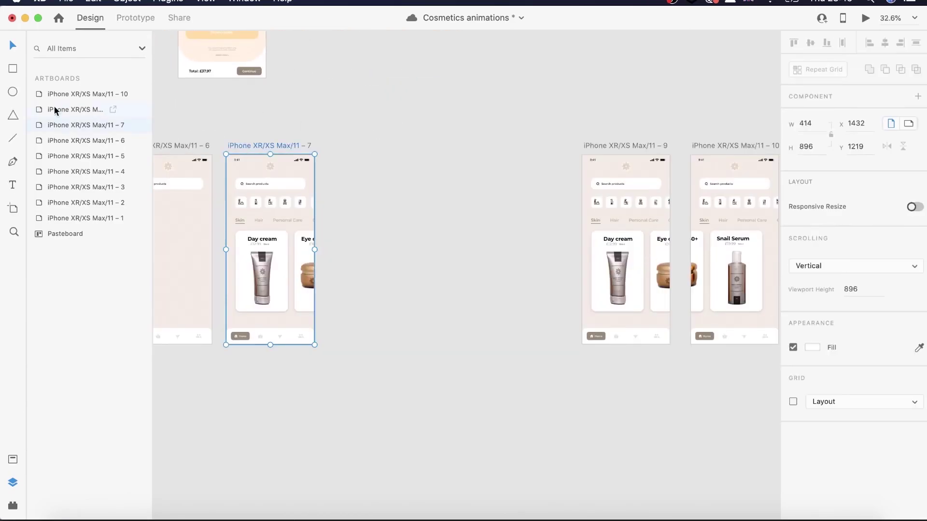
right_click(64, 123)
click(90, 169)
Adjust the size and position of the skincare category tile just past the edge of artboard iPhone XR/XS Max/11 – 7
scroll(421, 149, up, 5)
click(306, 316)
scroll(306, 316, up, 3)
click(459, 300)
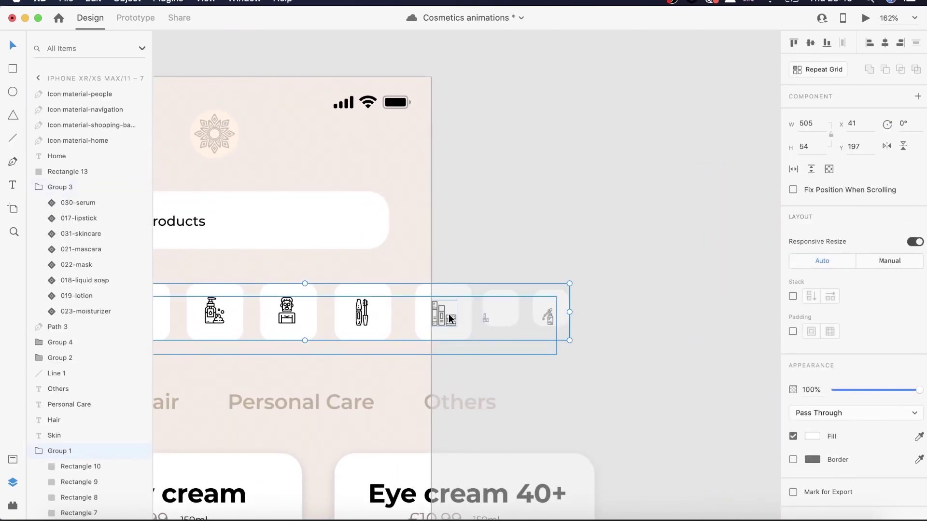
scroll(458, 300, up, 4)
double_click(445, 294)
drag(481, 386, 464, 333)
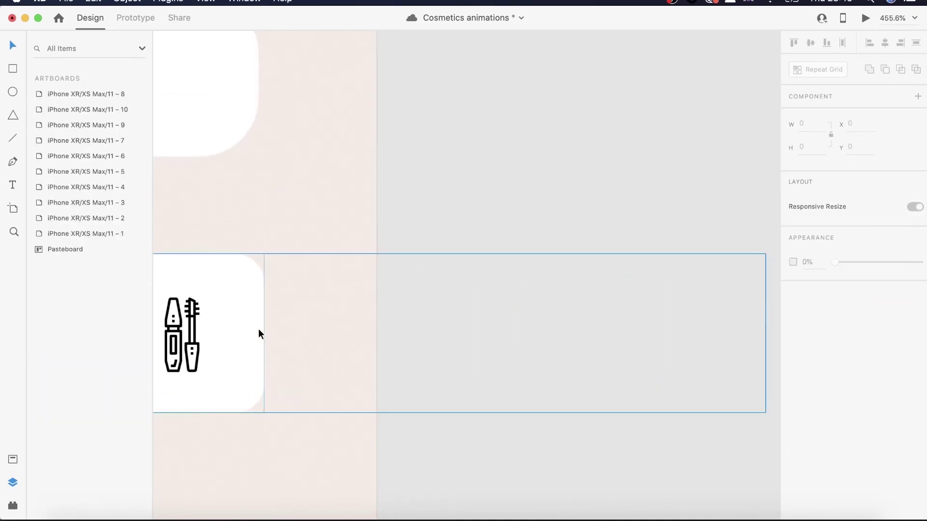
double_click(418, 346)
drag(443, 366, 426, 350)
drag(414, 340, 447, 358)
click(519, 475)
Move the skincare, lipstick and serum icons upward together so they sit centred on their off-artboard tiles
double_click(522, 355)
drag(542, 337, 543, 354)
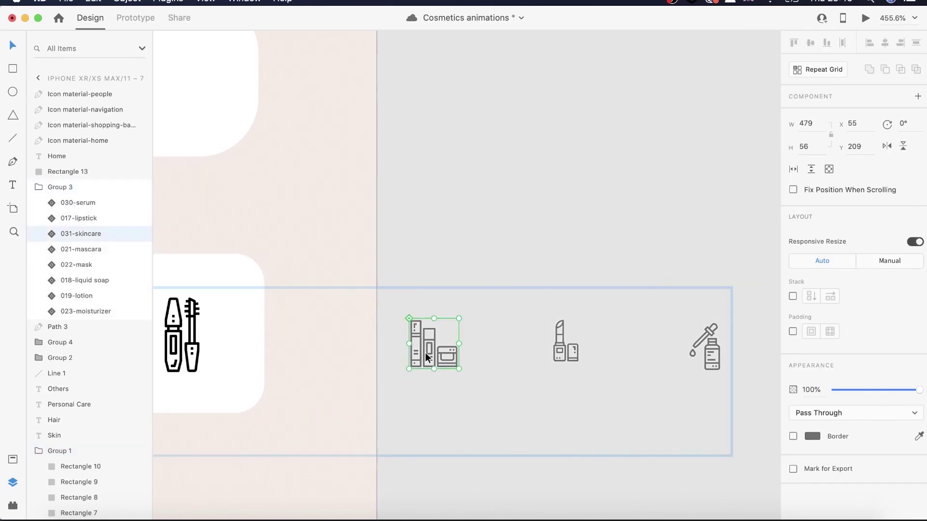
shift+click(565, 340)
shift+click(715, 344)
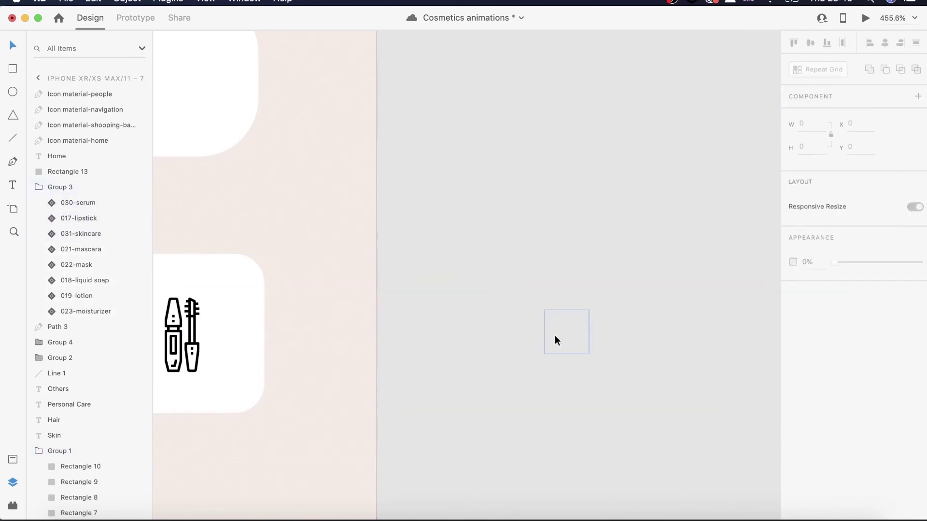
double_click(409, 326)
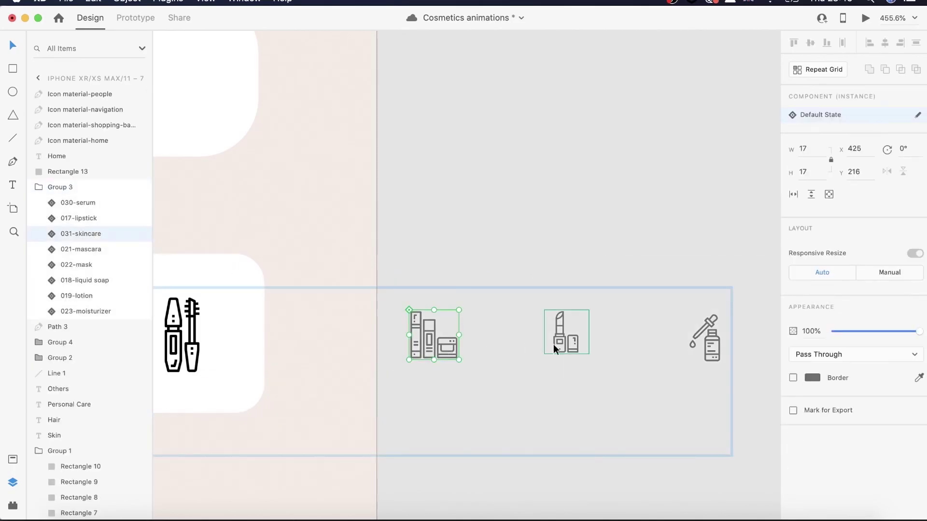
shift+click(551, 345)
shift+click(717, 340)
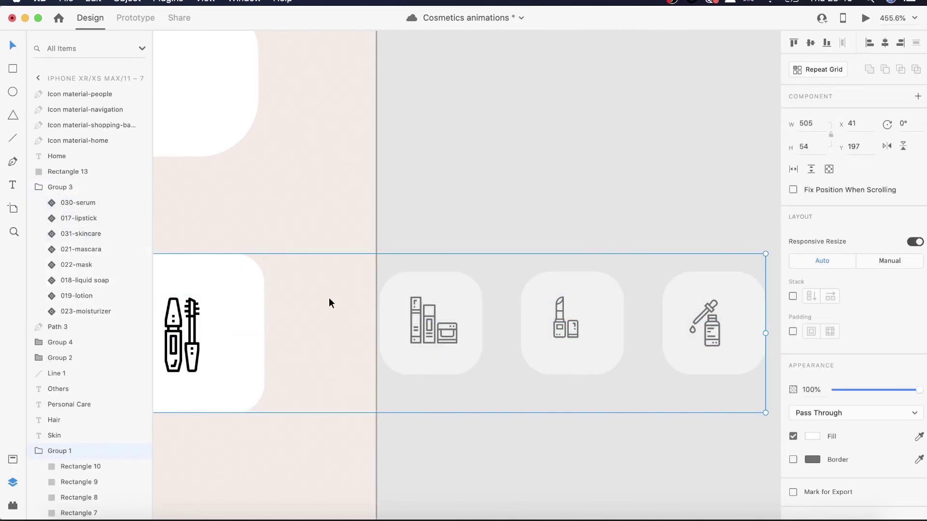
scroll(334, 299, down, 10)
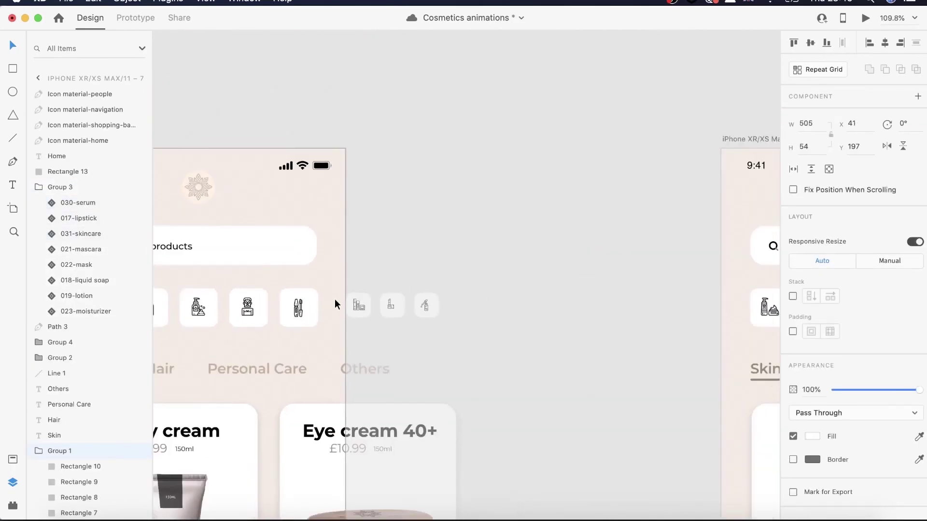
Link artboard iPhone XR/XS Max/11 – 7 to artboard 8 with Tap, Auto-Animate, Snap easing and 1.5 s duration, and preview the transition
click(297, 227)
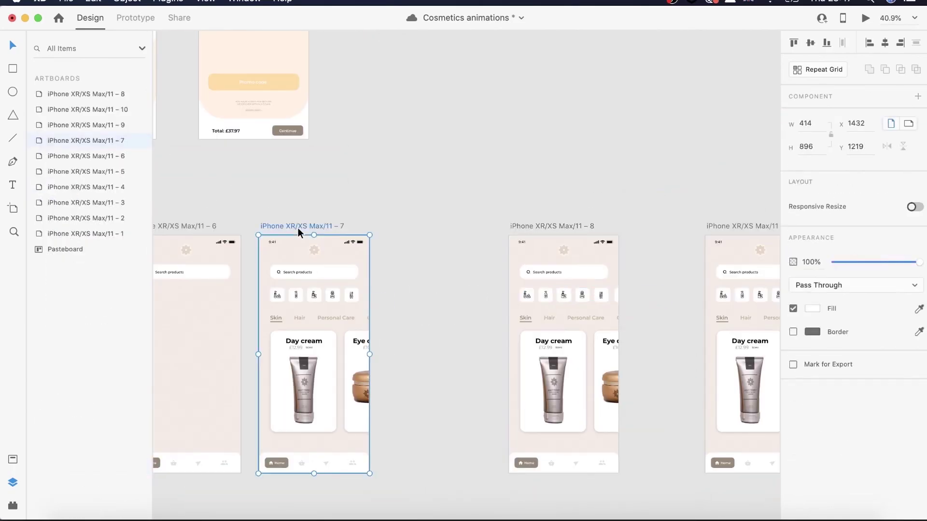
click(130, 18)
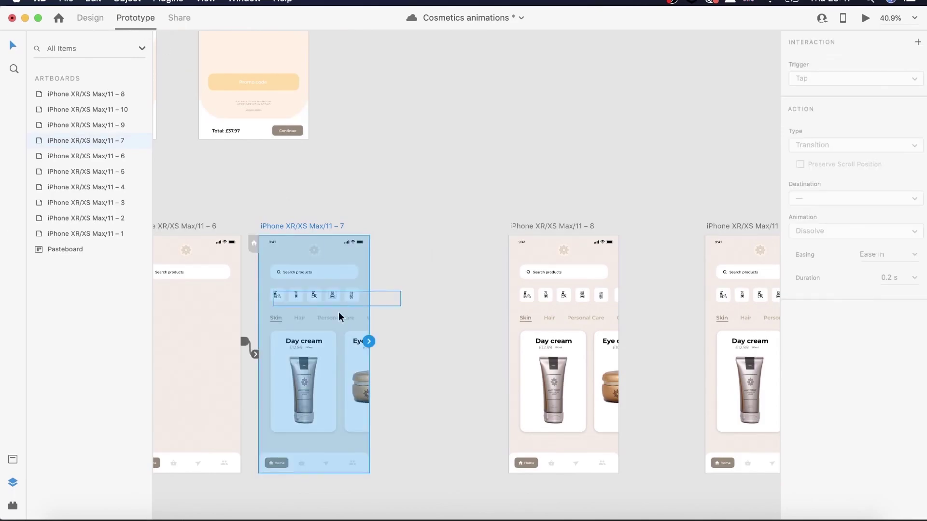
drag(368, 341, 511, 338)
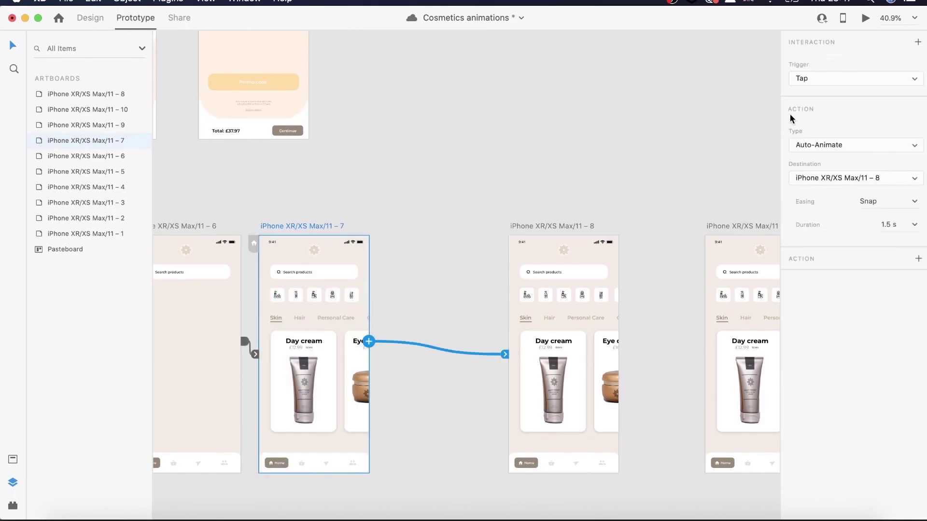
click(840, 83)
click(830, 80)
click(887, 200)
click(913, 203)
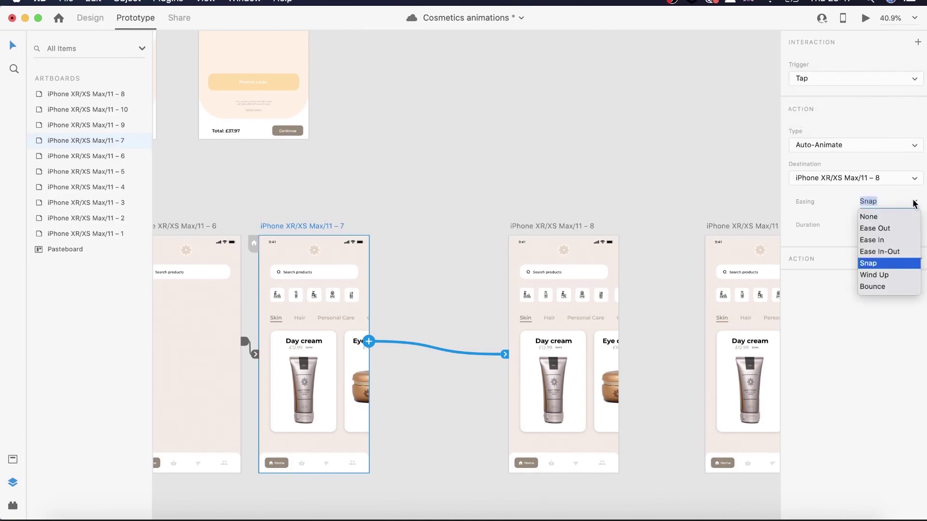
click(874, 263)
drag(904, 226, 873, 225)
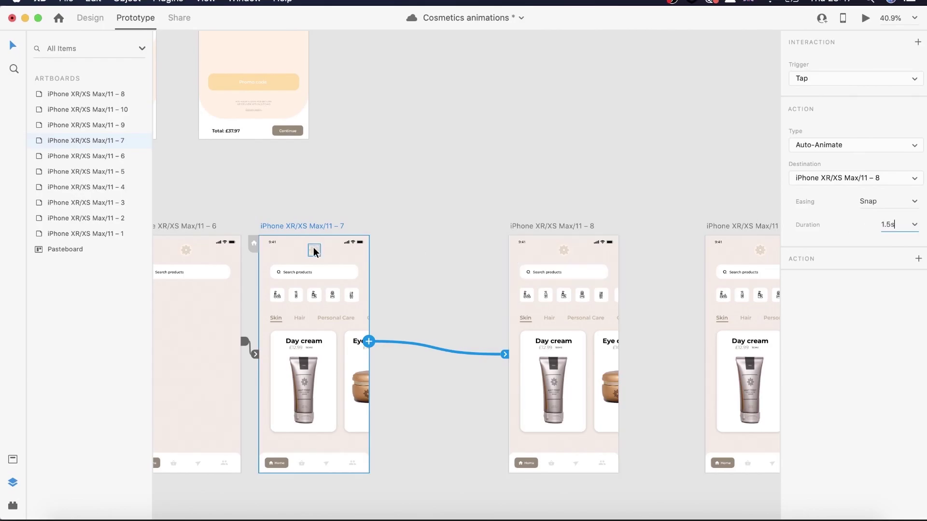
click(864, 22)
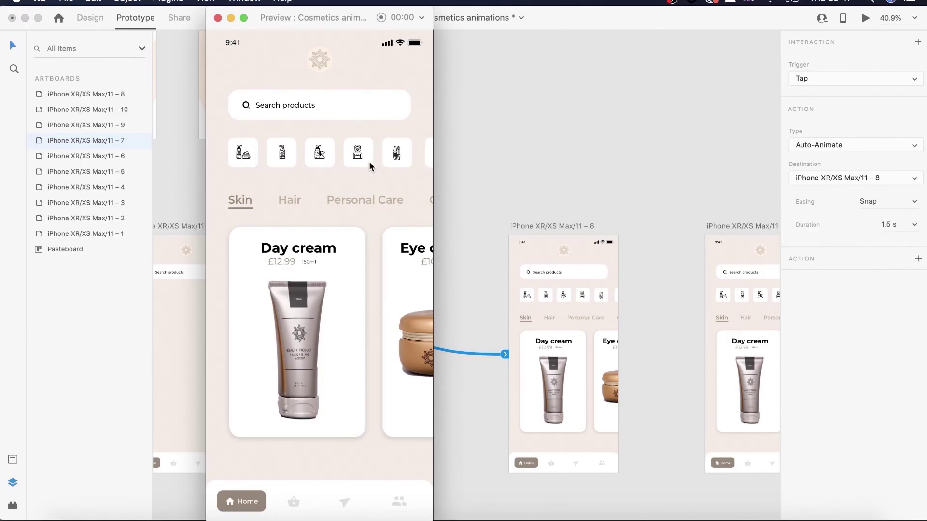
click(218, 19)
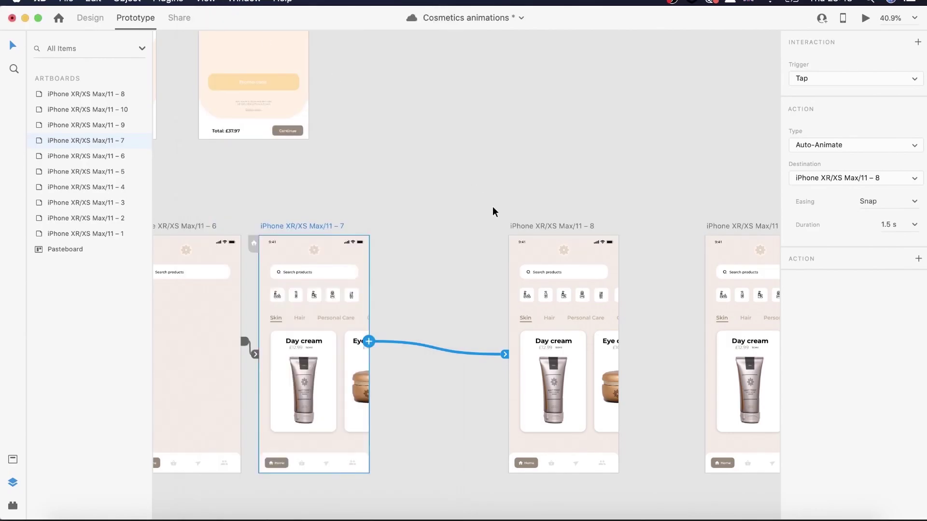
Shift the category icons and their tiles together on artboard iPhone XR/XS Max/11 – 8 horizontally to X -169, revealing the last icons
click(91, 21)
click(542, 297)
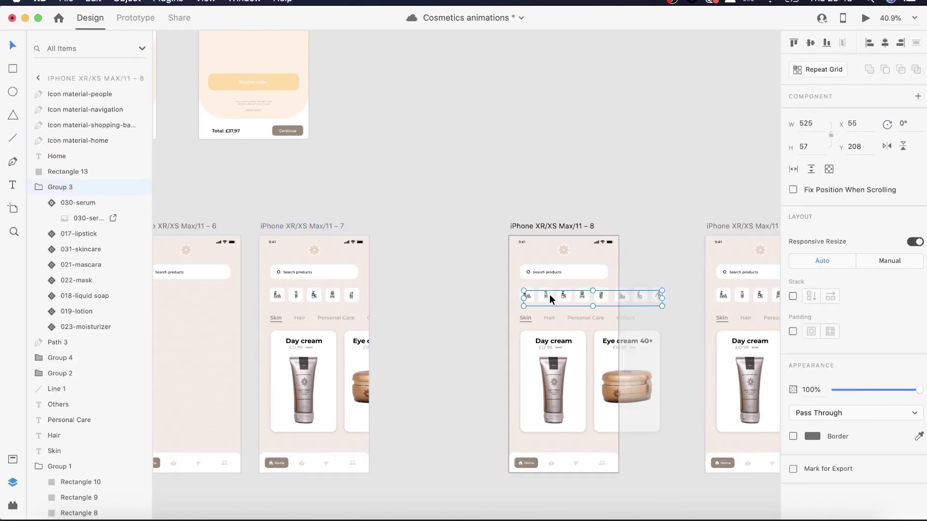
scroll(565, 296, up, 5)
shift+click(519, 283)
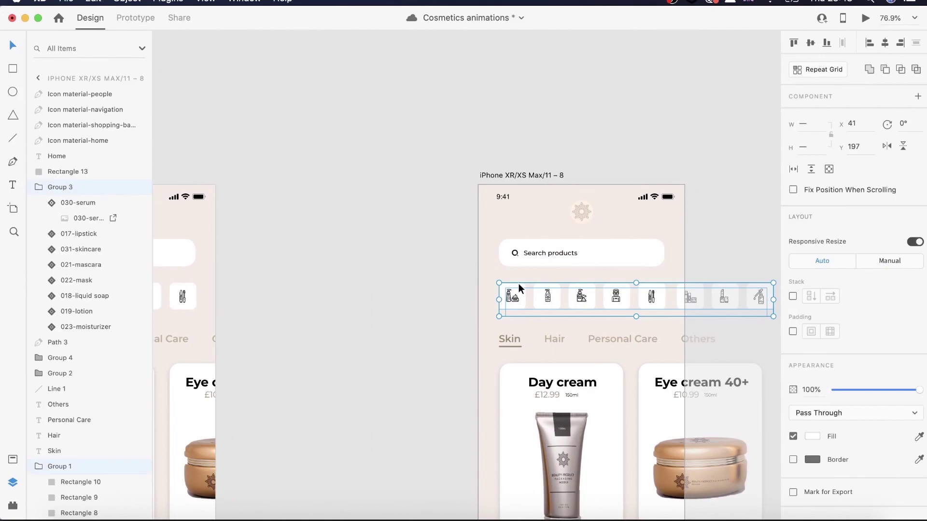
drag(607, 297, 512, 298)
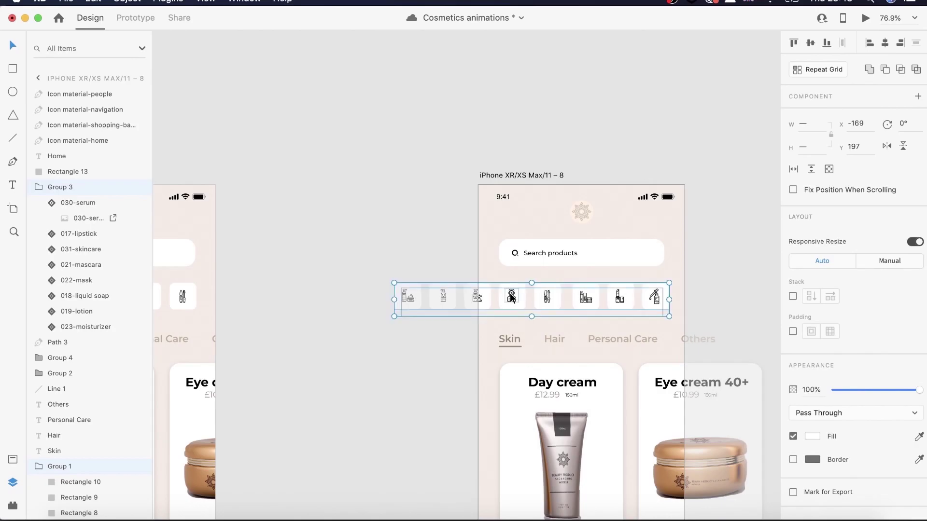
Preview the prototype from artboard iPhone XR/XS Max/11 – 7, test tapping the category row, and close the preview
scroll(511, 298, down, 5)
click(304, 225)
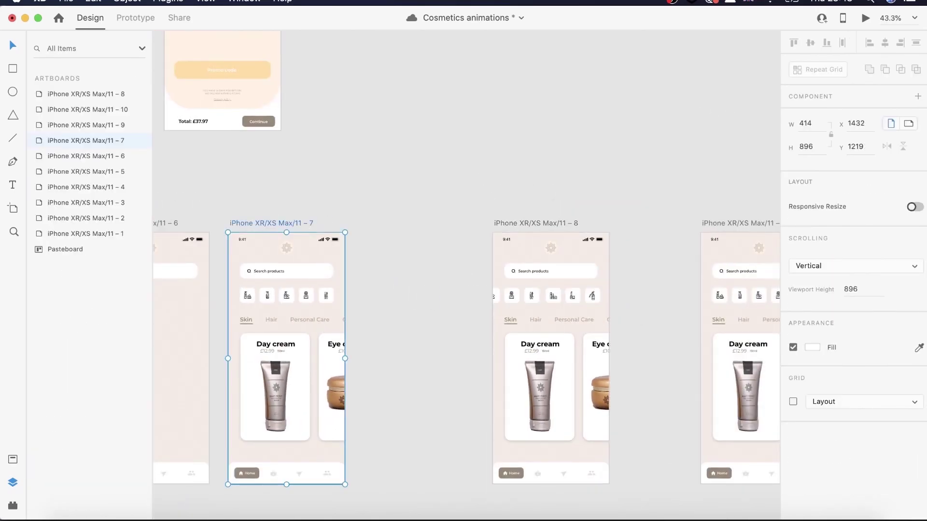
click(864, 18)
click(396, 157)
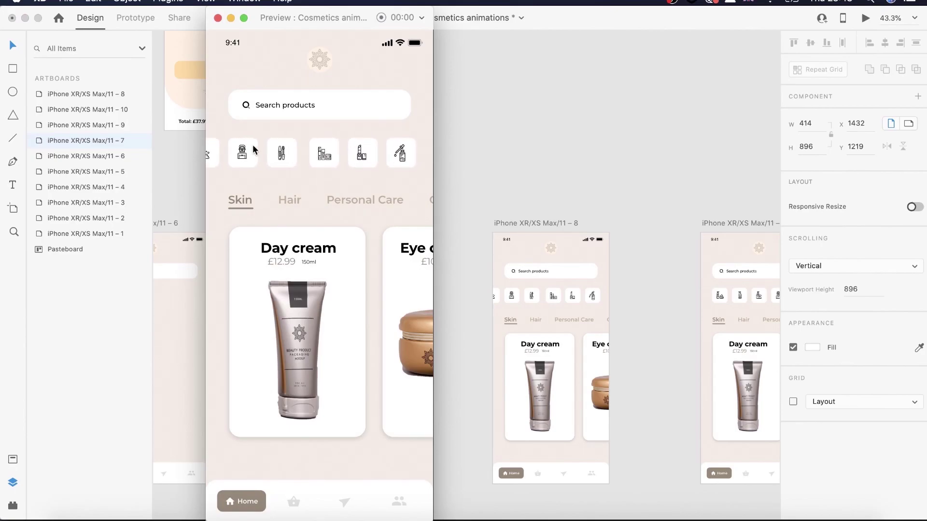
click(218, 18)
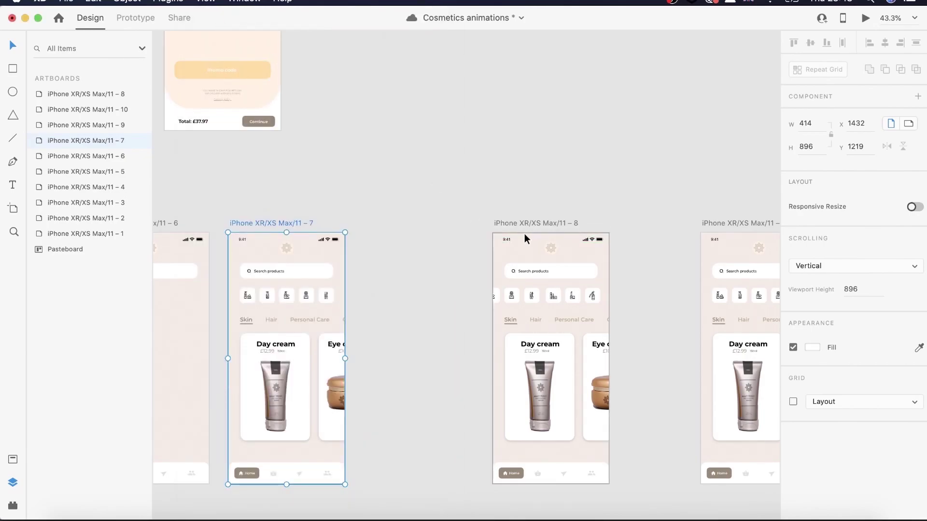
Link the category icon group on artboard 8 back to artboard iPhone XR/XS Max/11 – 7 with the Tap trigger and Auto-Animate
click(136, 18)
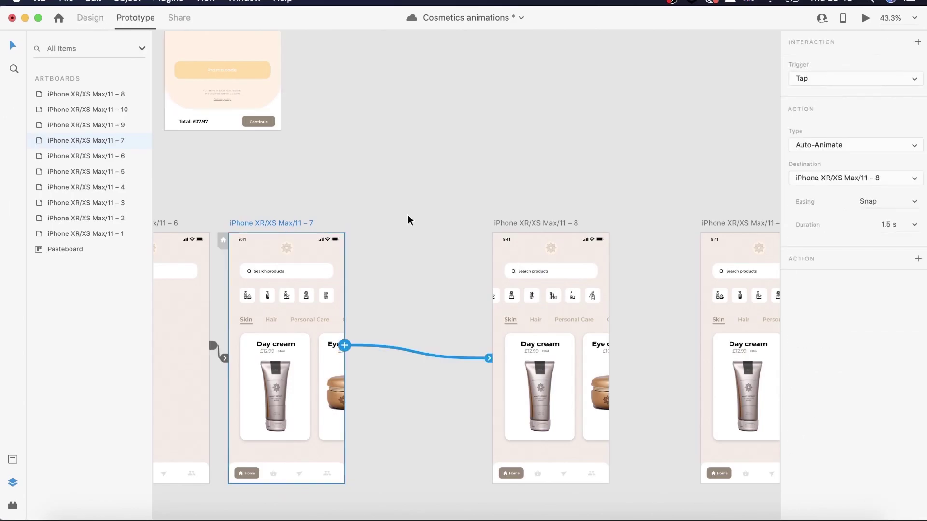
click(537, 293)
drag(597, 299, 339, 318)
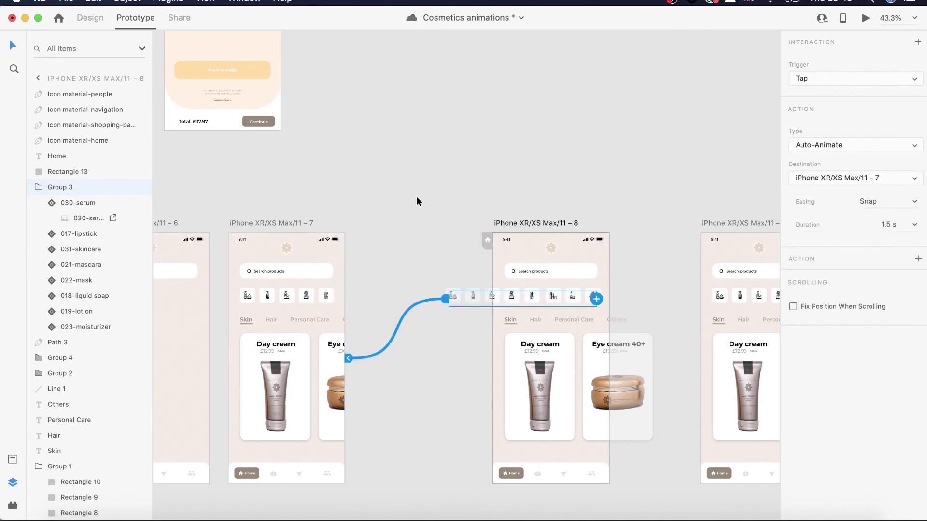
Preview from artboard iPhone XR/XS Max/11 – 7 and test tapping the category icons forward and back
click(255, 224)
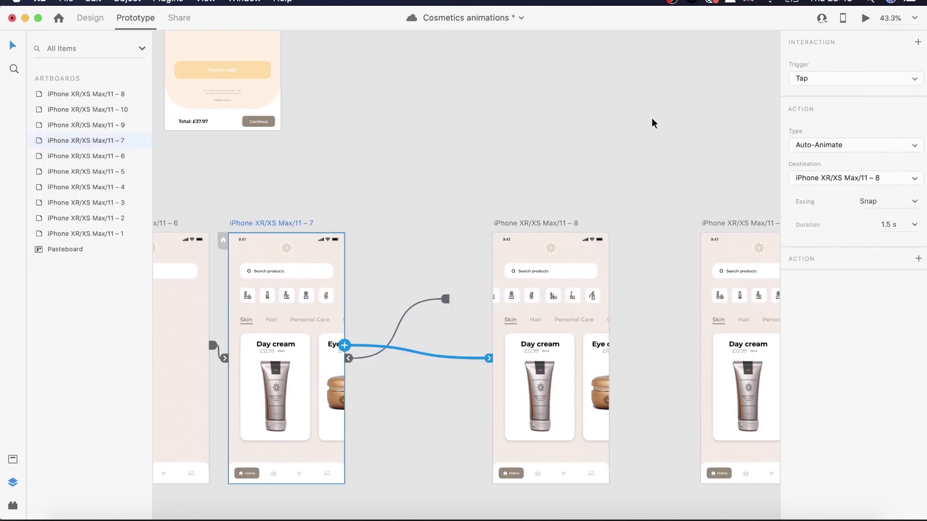
click(866, 19)
click(333, 152)
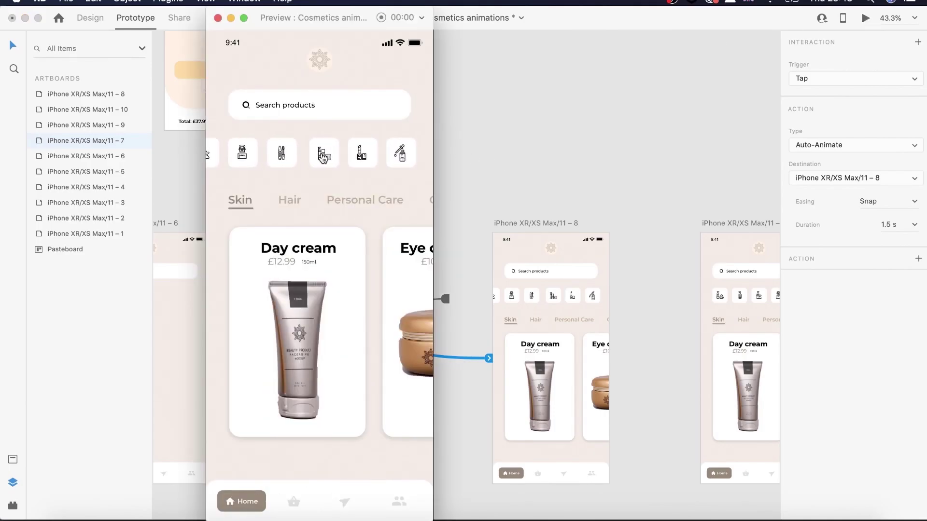
click(323, 155)
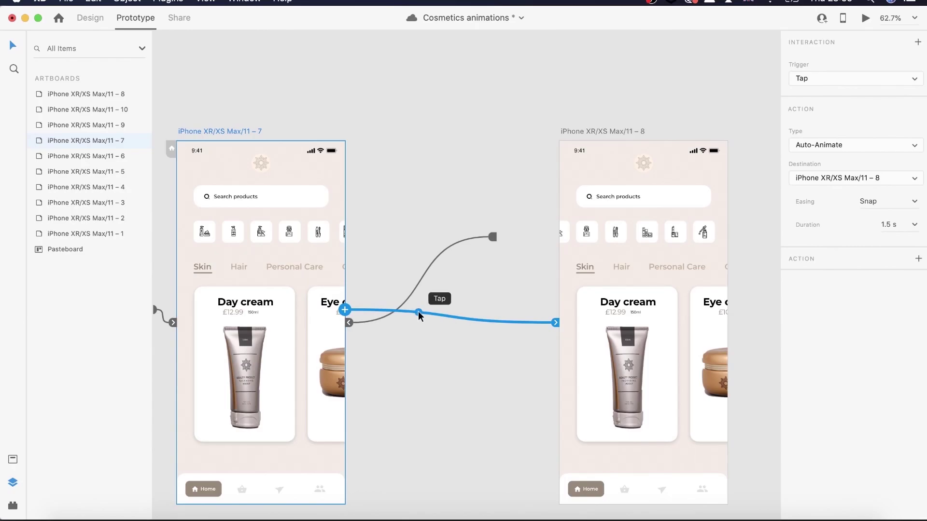
Replace the artboard-level link from artboard 7 with a Tap, Auto-Animate link from its category icon group to artboard iPhone XR/XS Max/11 – 8
key(Delete)
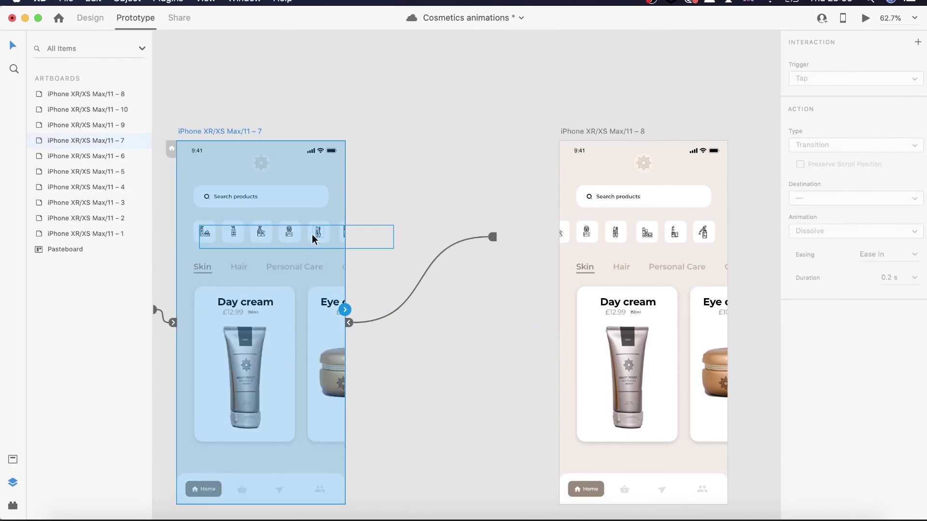
click(313, 234)
drag(393, 239, 559, 241)
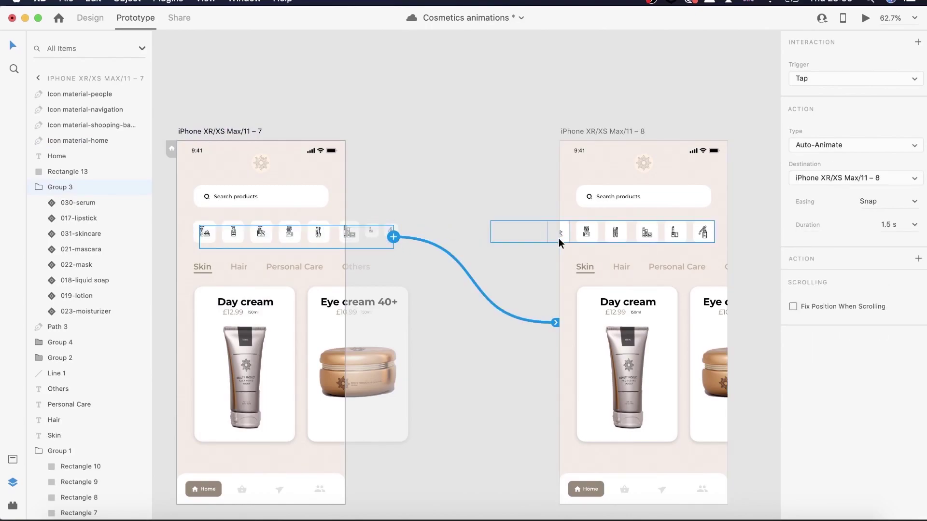
Preview artboard iPhone XR/XS Max/11 – 7 again to test the category icon group's link, and close the preview
scroll(404, 235, down, 3)
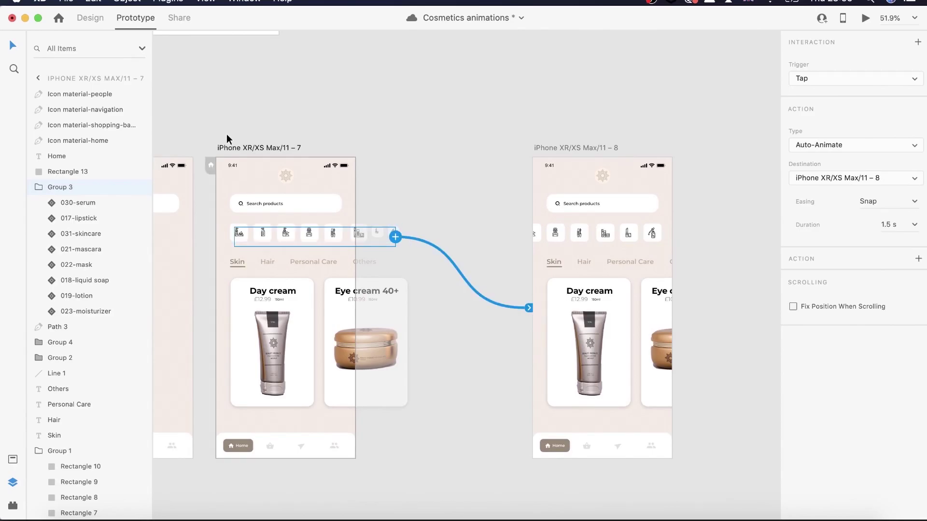
click(247, 148)
click(867, 18)
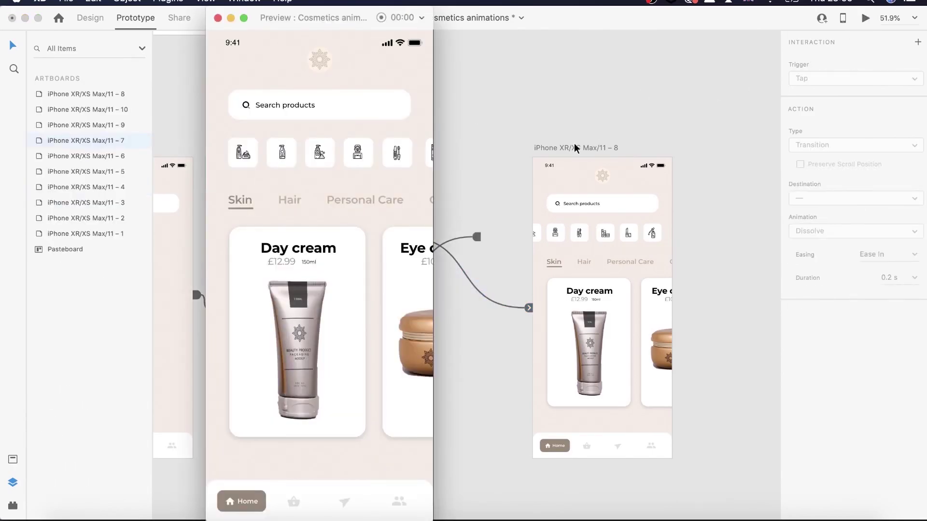
scroll(358, 154, right, 5)
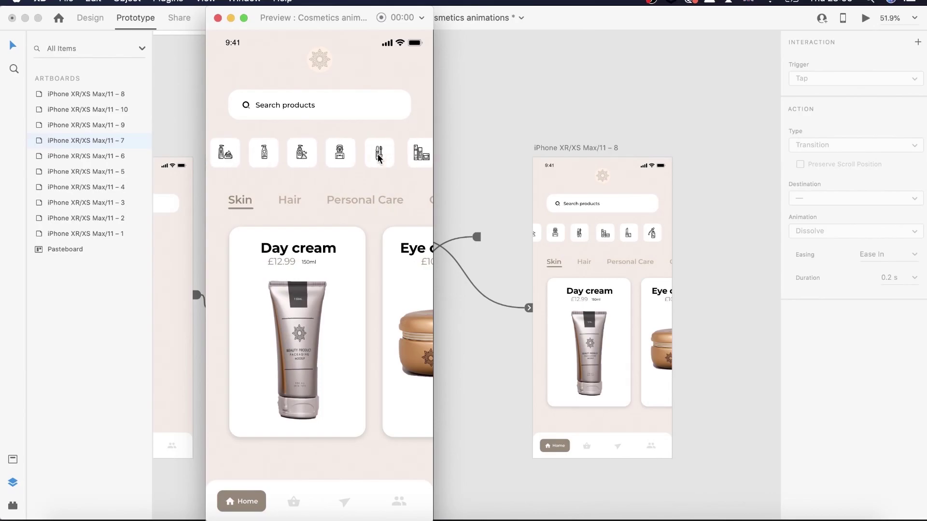
click(218, 18)
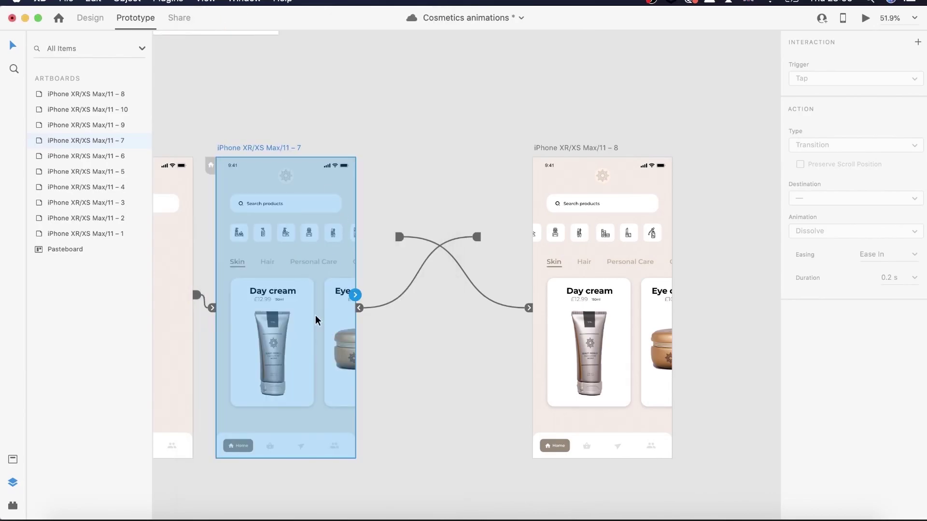
Link the Eye cream 40+ card on artboard 7 to artboard iPhone XR/XS Max/11 – 9 with Tap, Auto-Animate, Snap easing and 0.2 s duration
click(403, 389)
click(336, 360)
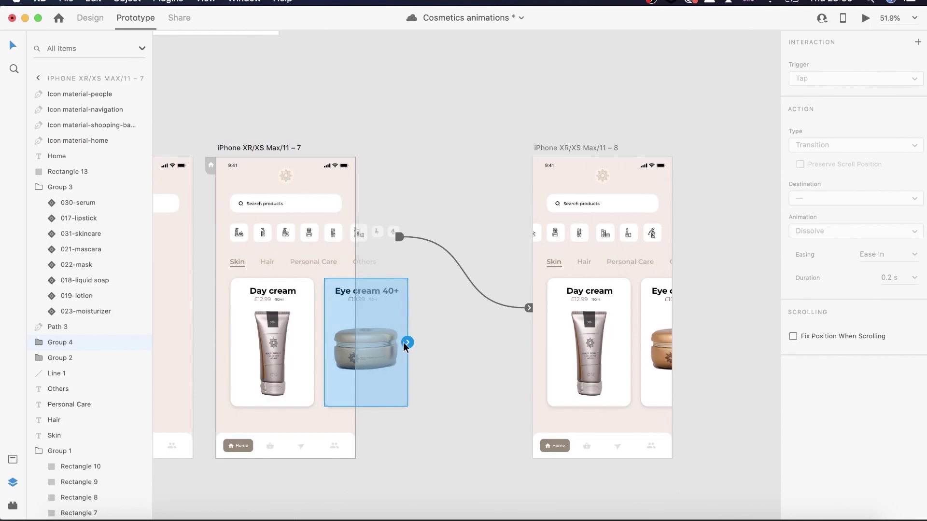
drag(408, 343, 647, 363)
scroll(511, 325, left, 2)
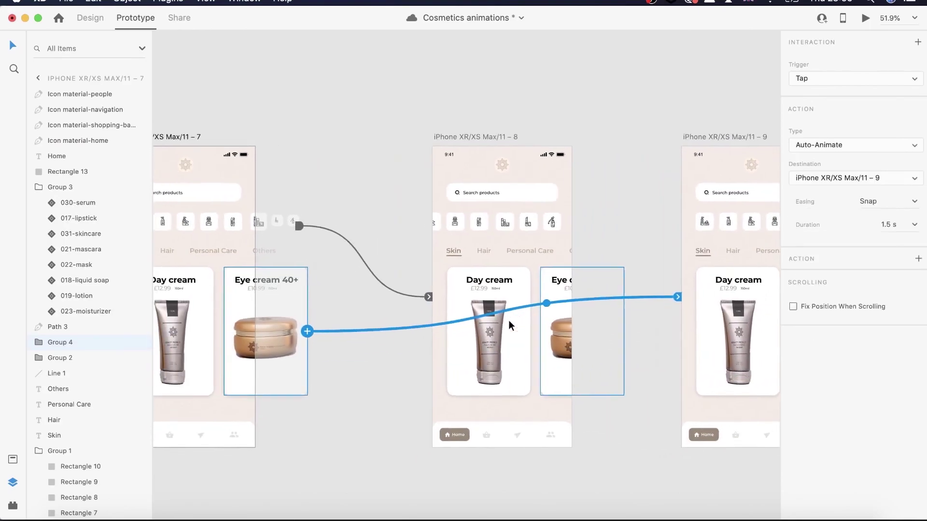
click(916, 226)
click(895, 242)
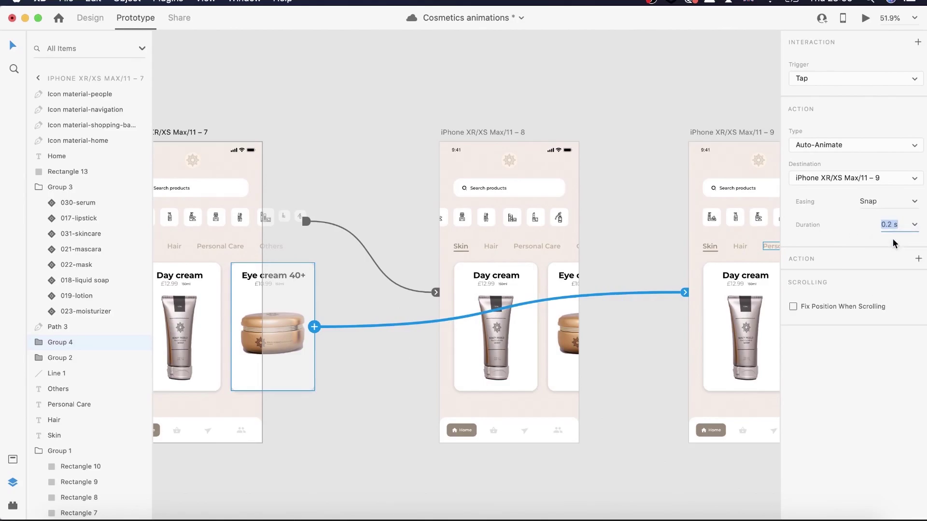
scroll(534, 218, down, 3)
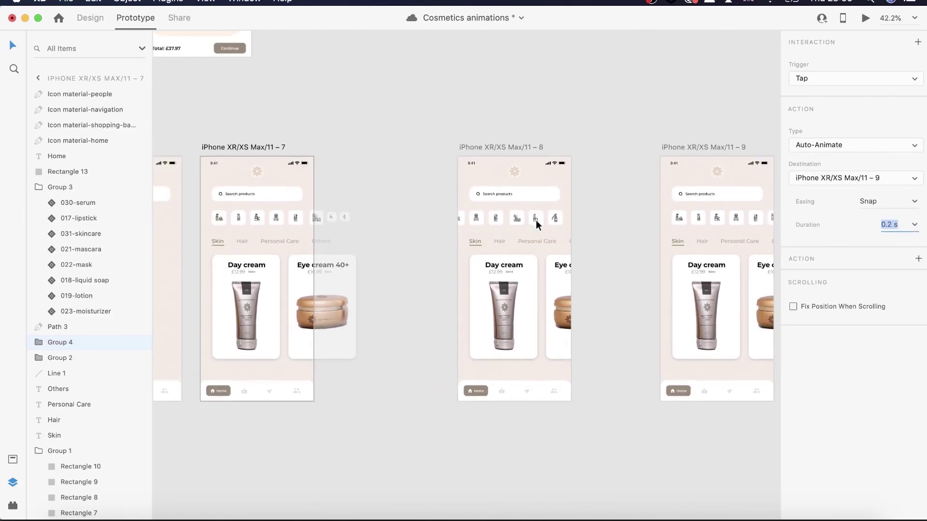
Preview from artboard iPhone XR/XS Max/11 – 7, test swiping the product cards back and forth, and close the preview
click(236, 150)
click(865, 19)
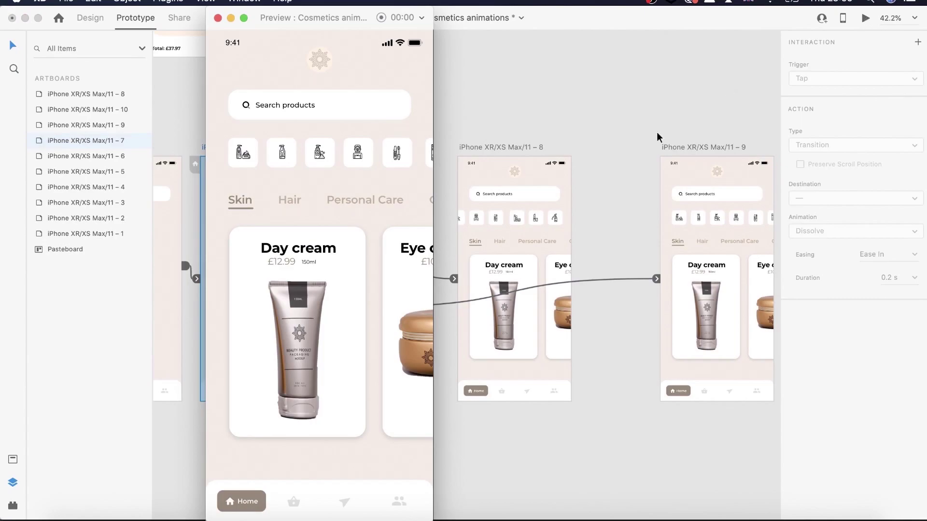
drag(403, 308, 264, 308)
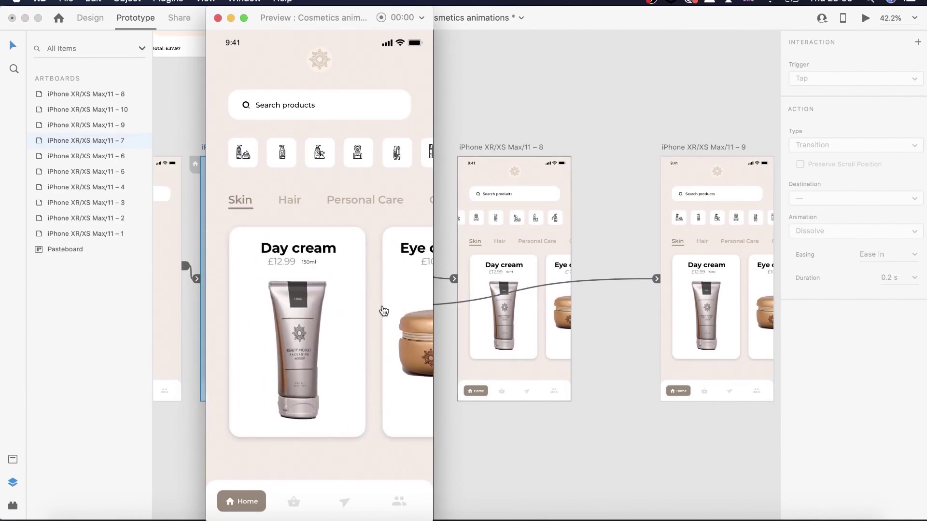
drag(373, 311, 239, 300)
drag(386, 303, 281, 292)
drag(350, 293, 193, 265)
drag(242, 289, 406, 297)
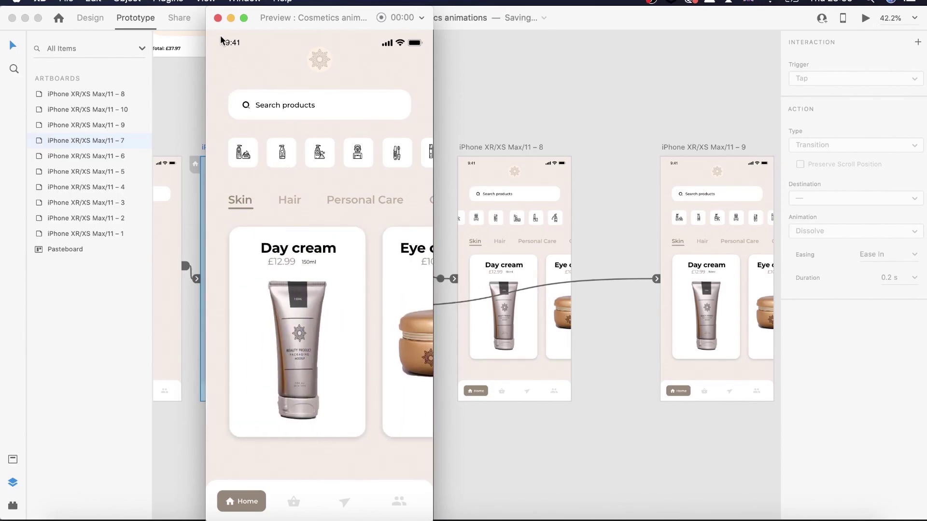
click(218, 18)
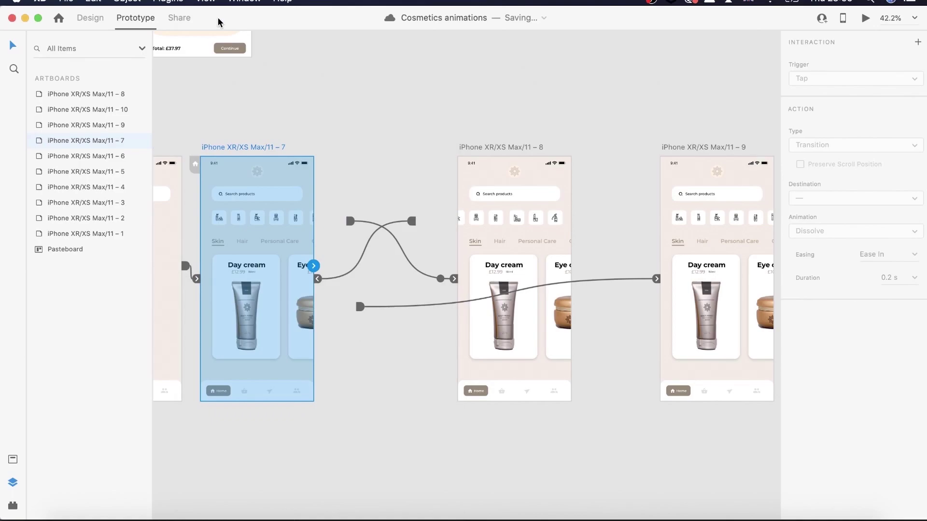
Duplicate artboard iPhone XR/XS Max/11 – 7 and place the copy directly below the original at X 1432, Y 2309
scroll(388, 165, down, 6)
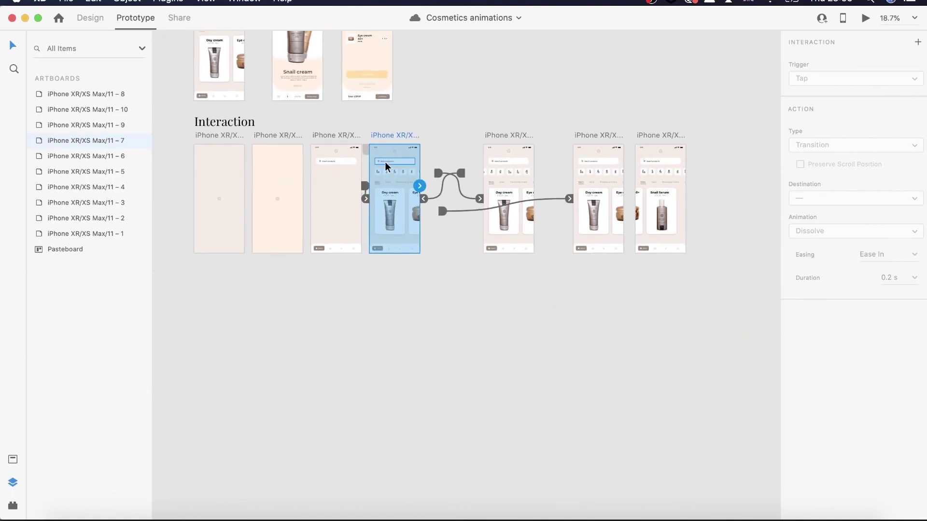
scroll(381, 162, up, 5)
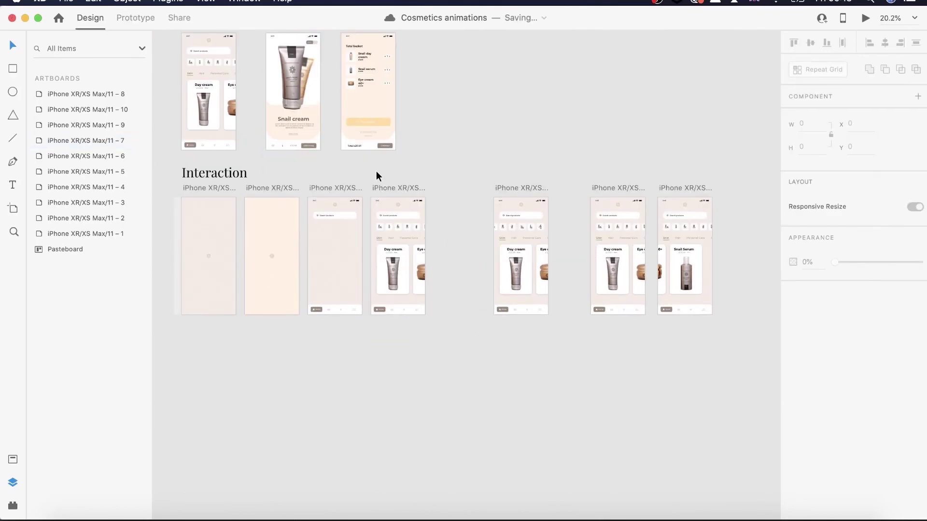
scroll(376, 174, right, 2)
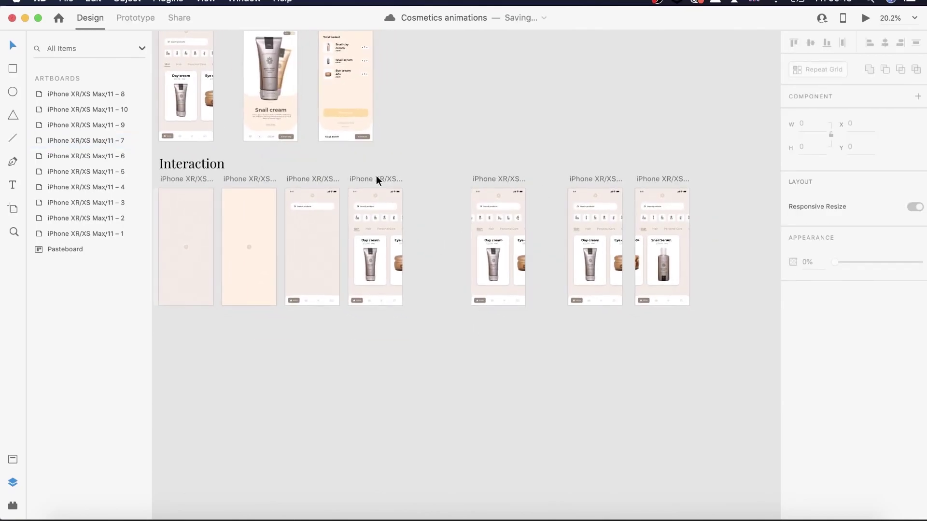
click(375, 179)
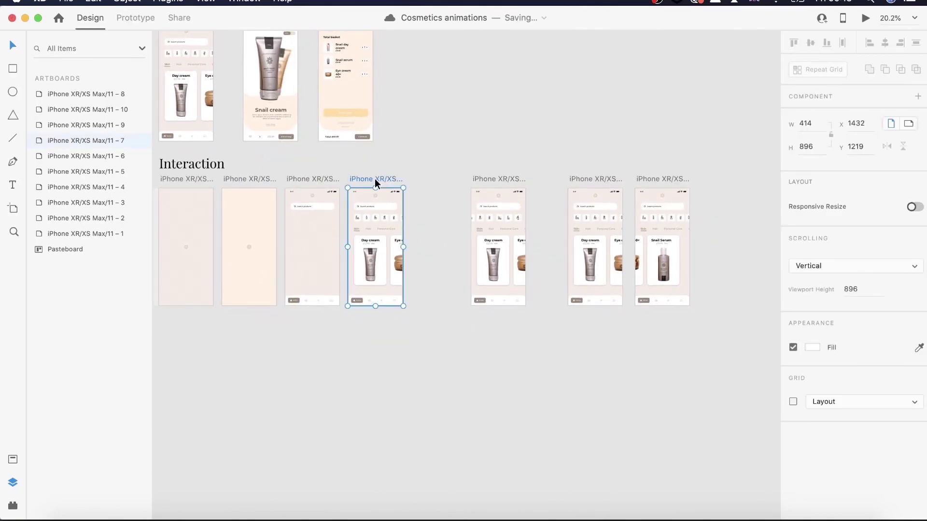
right_click(97, 141)
click(126, 184)
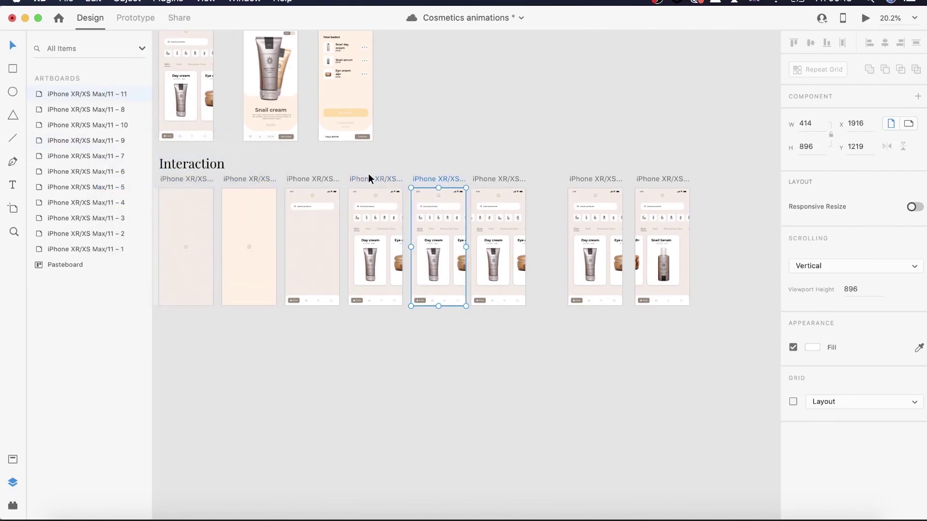
drag(422, 178, 360, 320)
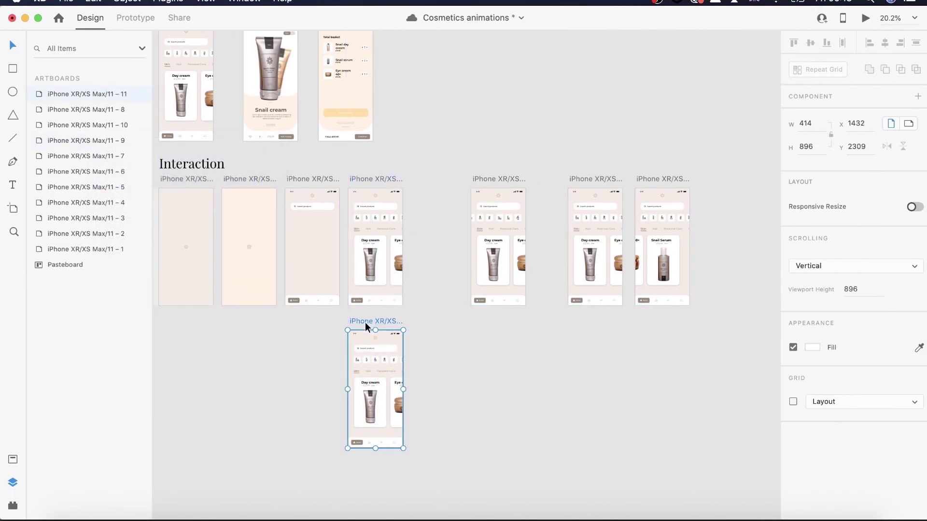
Duplicate the new home screen artboard iPhone XR/XS Max/11 – 11 so a second copy sits beside it in the lower row
right_click(68, 96)
click(96, 135)
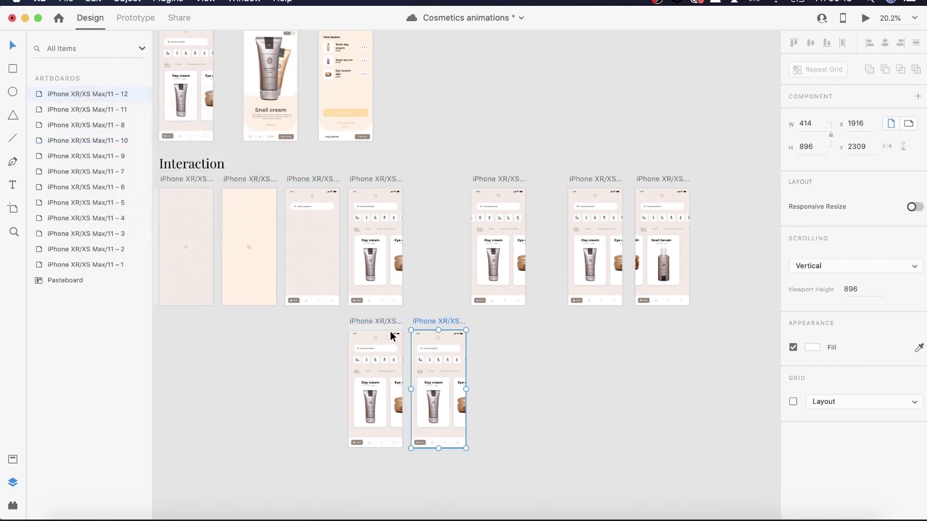
scroll(422, 331, right, 2)
scroll(422, 331, down, 1)
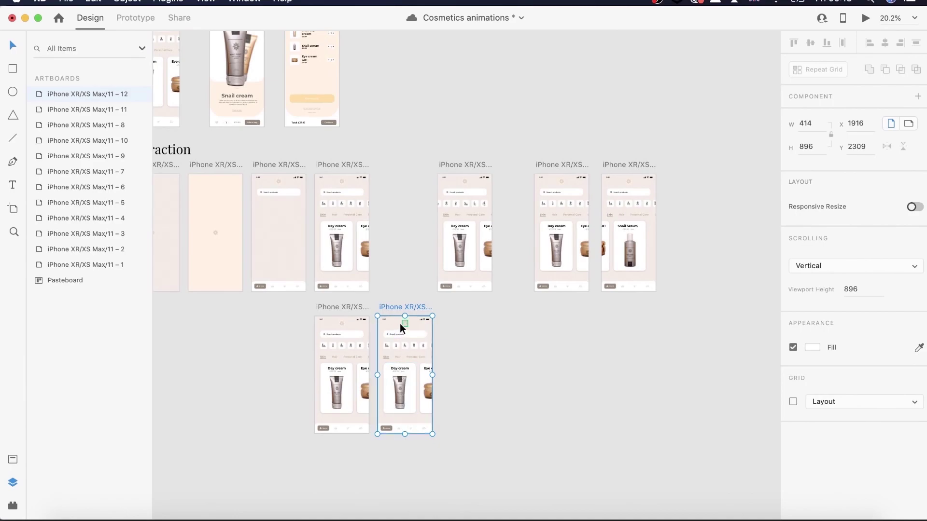
Duplicate the Snail cream artboard iPhone XR/XS Max/11 – 2, place the copy beside artboard 12 in the lower row, and duplicate that copy
scroll(400, 323, up, 4)
scroll(400, 323, left, 2)
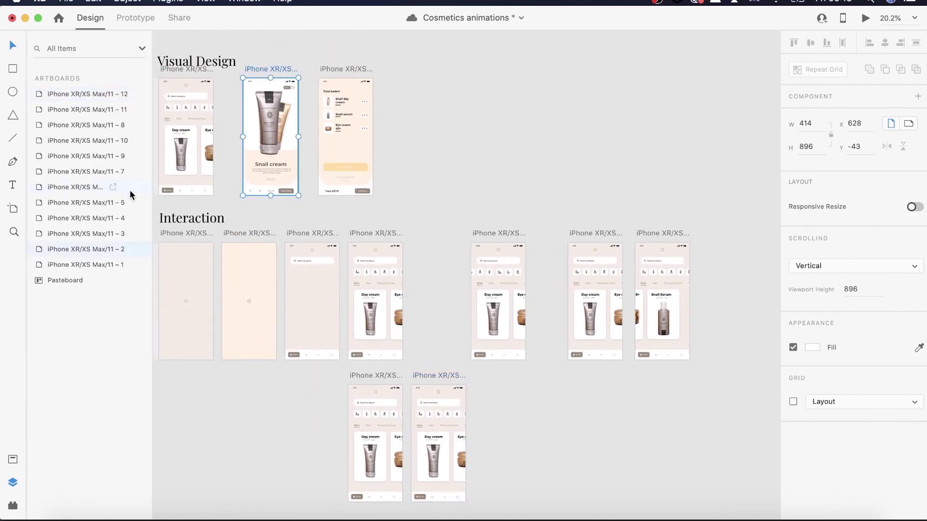
right_click(96, 247)
click(131, 287)
drag(406, 72, 500, 376)
scroll(500, 376, right, 4)
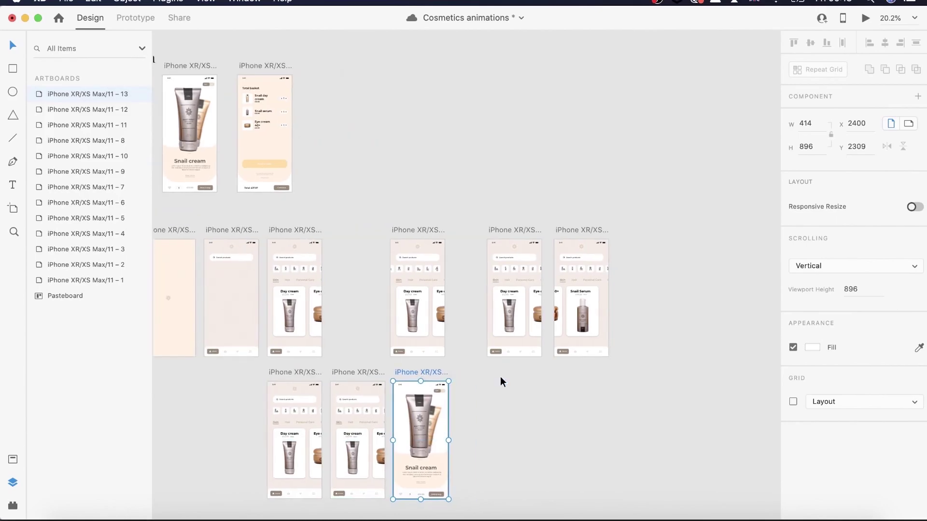
right_click(65, 91)
click(89, 133)
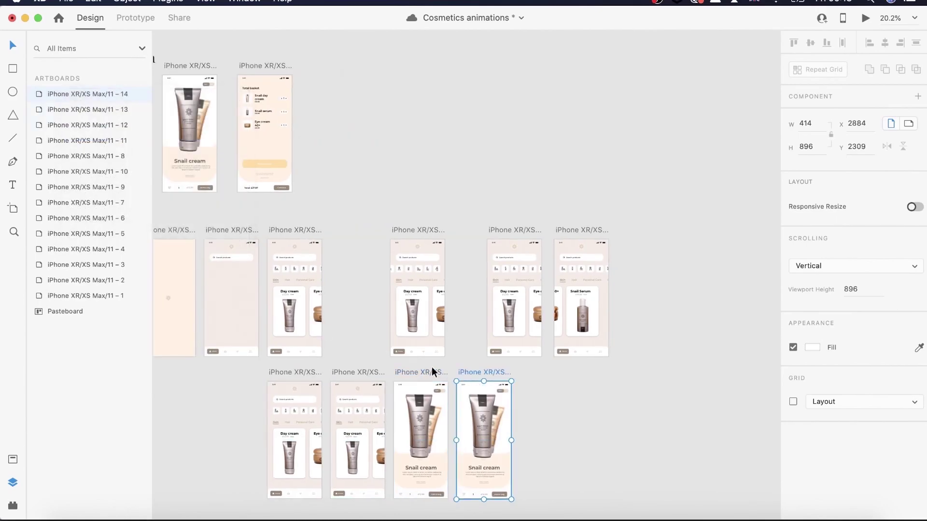
On artboard 12, stretch the white navigation bar shape (Path 3) upward past the artboard's upper edge to a height of about 1117
scroll(432, 367, down, 2)
scroll(432, 367, left, 3)
scroll(512, 356, up, 5)
scroll(512, 356, up, 10)
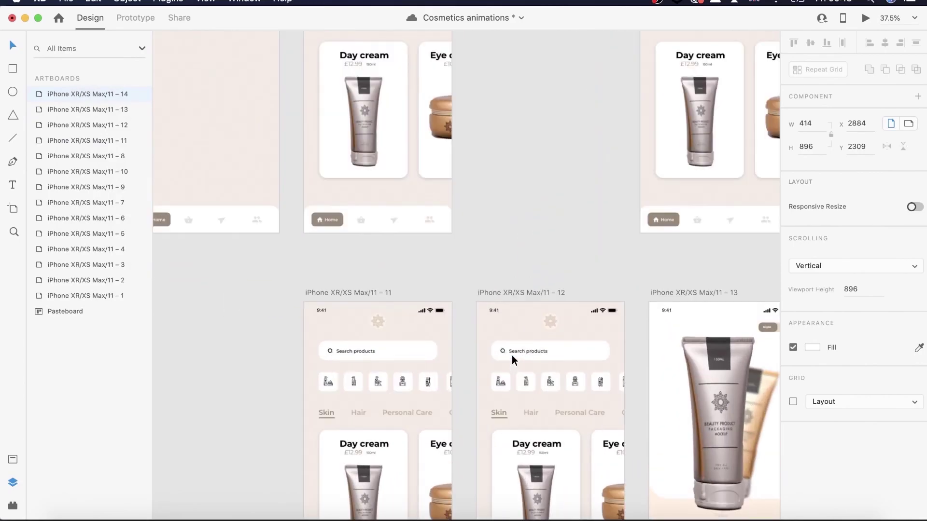
scroll(512, 355, right, 2)
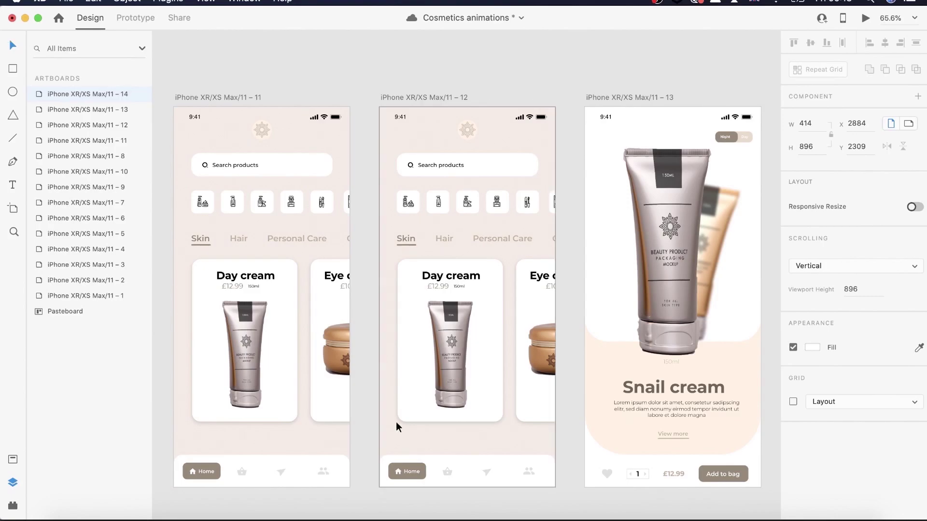
click(457, 462)
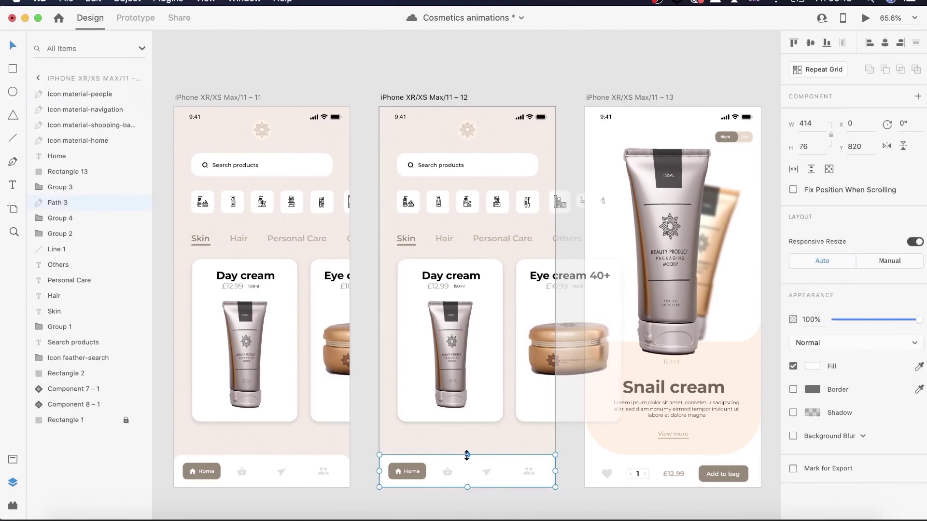
drag(467, 455, 475, 60)
scroll(488, 206, down, 5)
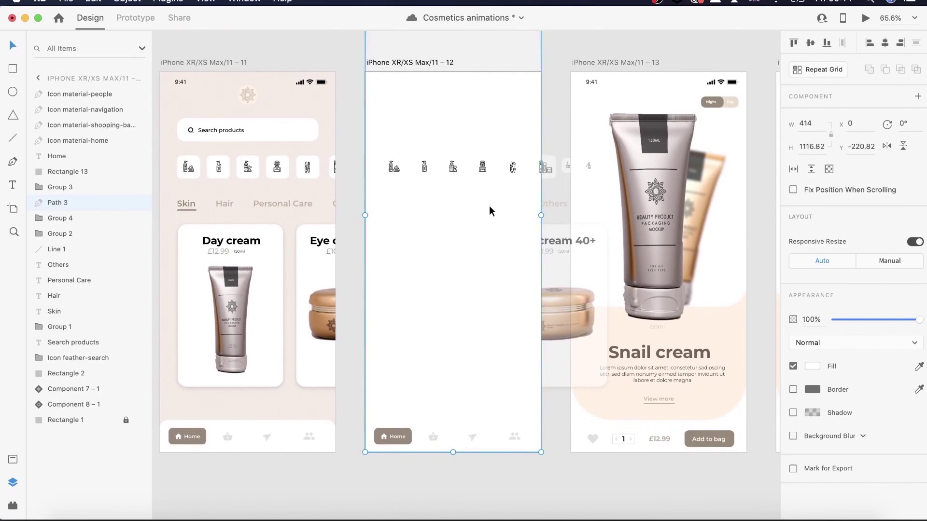
On artboard 12, hide the category icon group, the four navigation icons, the Home label and its button rectangle
click(392, 172)
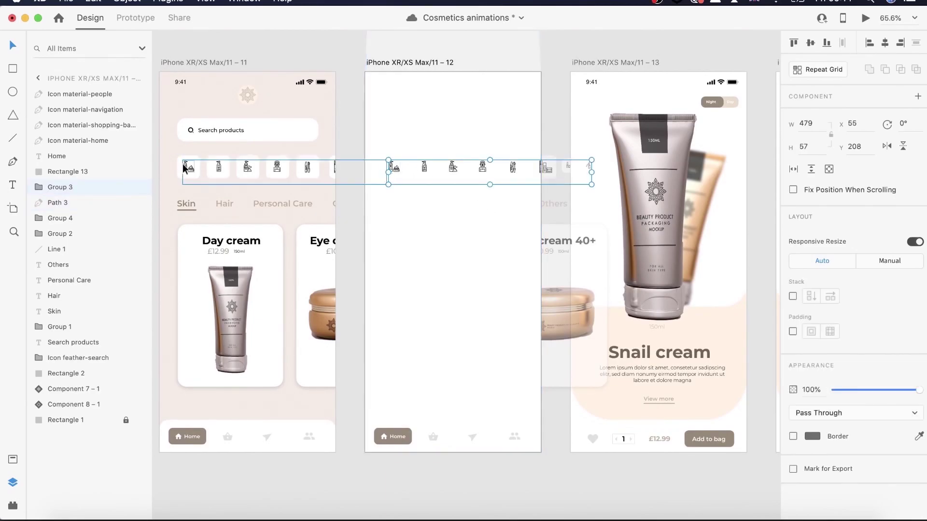
click(138, 187)
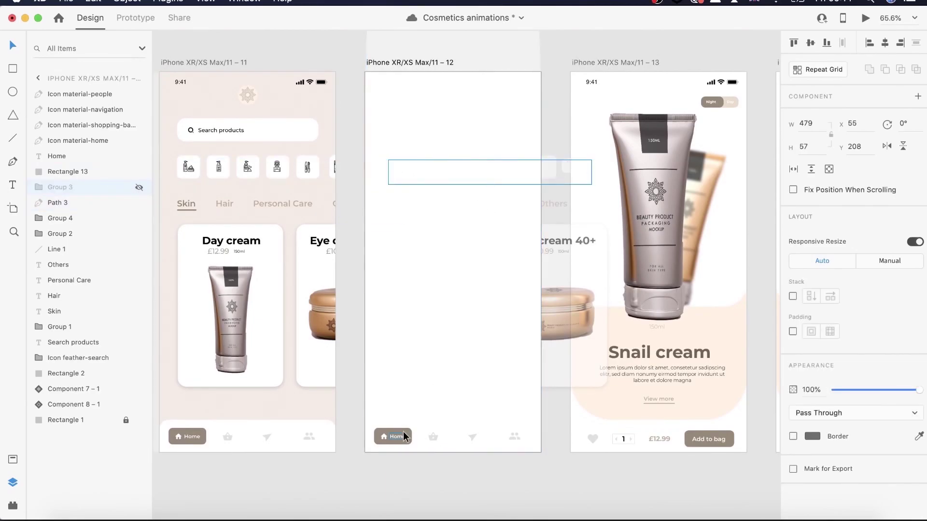
click(139, 94)
click(139, 110)
click(139, 125)
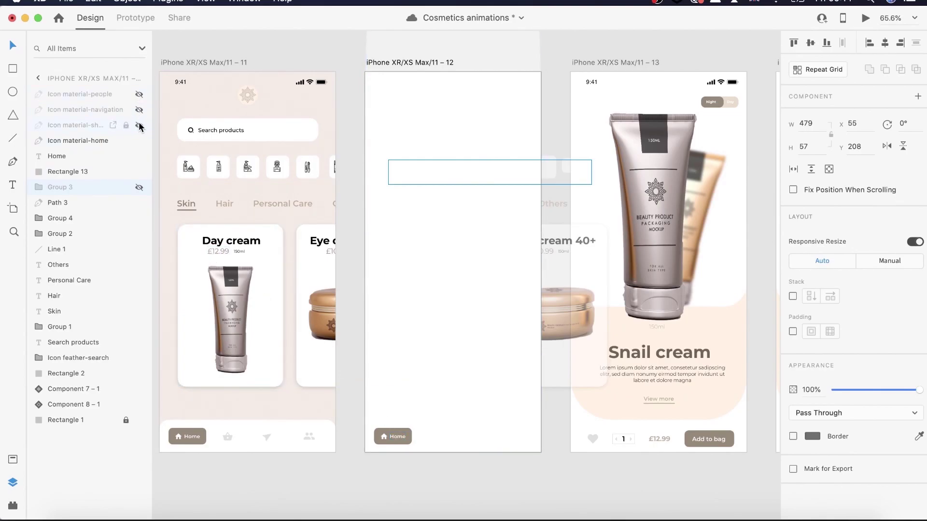
click(139, 140)
click(139, 156)
click(139, 172)
On artboard 13, set the opacity of the front cream tube and the tube behind it to 0%
scroll(417, 269, down, 2)
scroll(417, 268, right, 3)
scroll(417, 268, right, 2)
click(475, 76)
scroll(475, 145, right, 2)
click(463, 208)
drag(919, 344, 759, 333)
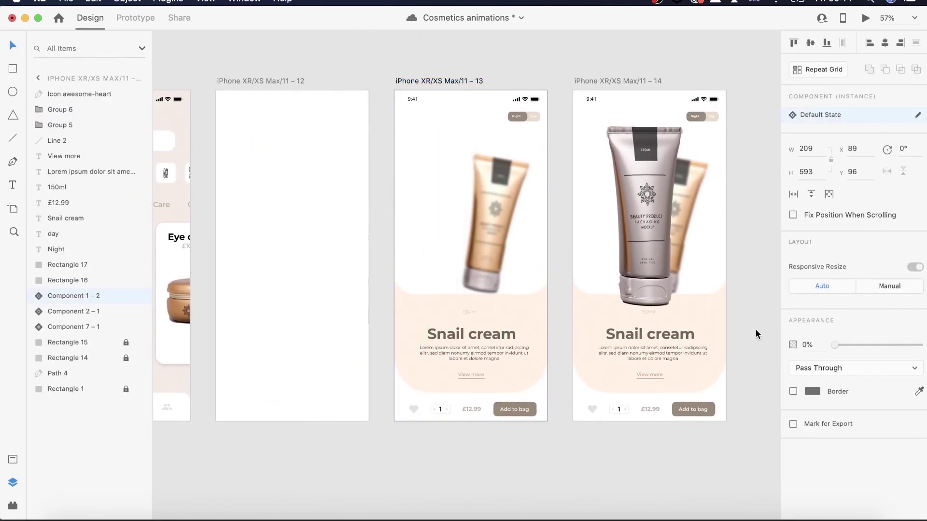
scroll(516, 168, up, 3)
click(516, 168)
key(0)
key(0)
On artboard 13, set the 150ml label, Snail cream title, description, View more text and its underline to 0% opacity
drag(367, 356, 517, 445)
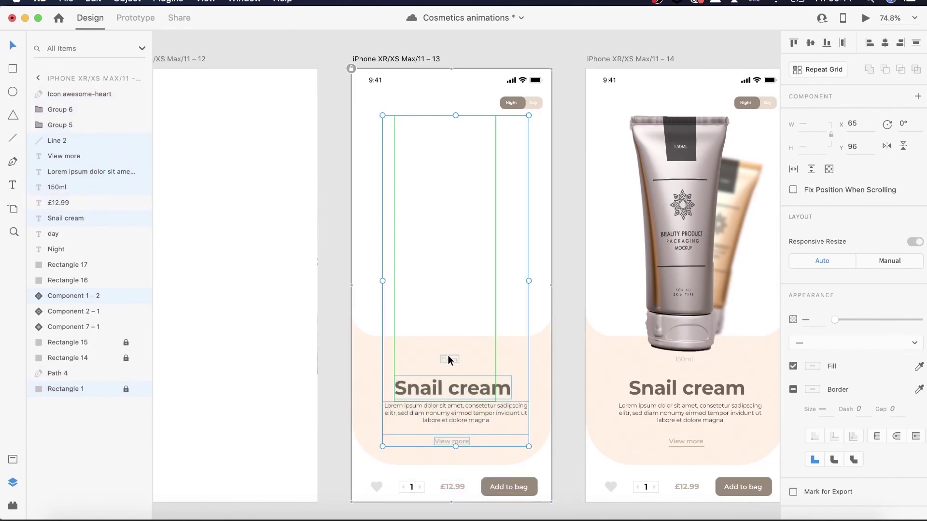
click(567, 373)
click(449, 359)
drag(919, 461, 803, 460)
click(472, 390)
click(456, 414)
drag(919, 460, 831, 460)
click(451, 441)
drag(919, 461, 832, 460)
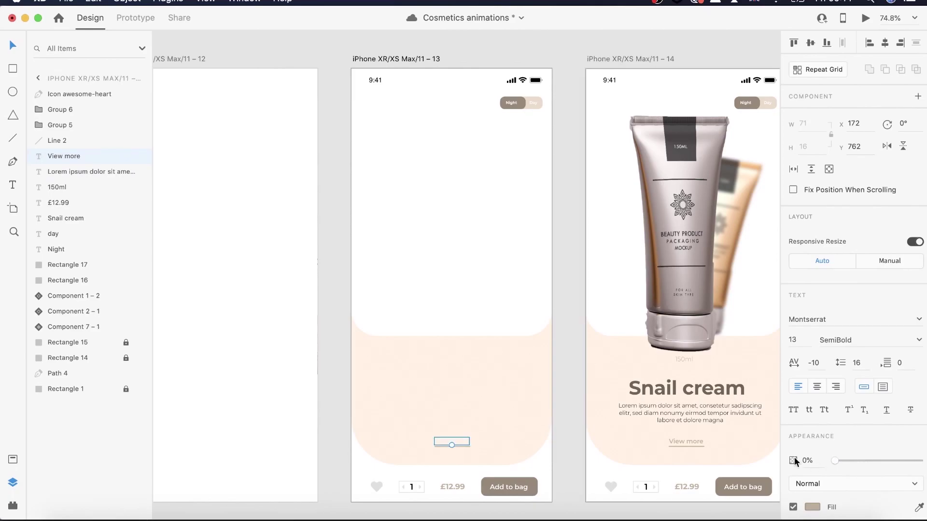
scroll(442, 387, up, 5)
click(442, 382)
drag(919, 319, 832, 319)
On artboard 13, set the heart icon, quantity selector, £12.99 price and Add to bag button to 0% opacity together
click(298, 452)
shift+click(344, 454)
shift+click(427, 454)
shift+click(493, 455)
drag(920, 319, 832, 318)
On artboard 13, set the Night/day toggle and the status bar to 0% opacity
scroll(561, 291, up, 10)
drag(561, 235, 607, 263)
drag(920, 318, 793, 319)
click(327, 210)
drag(920, 344, 807, 346)
Unlock the white Rectangle 15 on artboard 13 and shrink it upward to a height of 47
scroll(574, 280, down, 5)
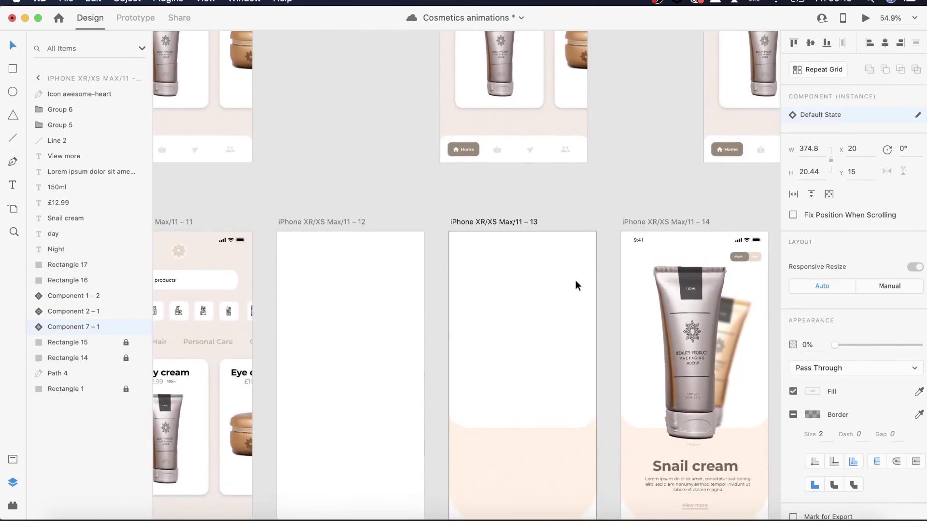
click(456, 292)
right_click(456, 292)
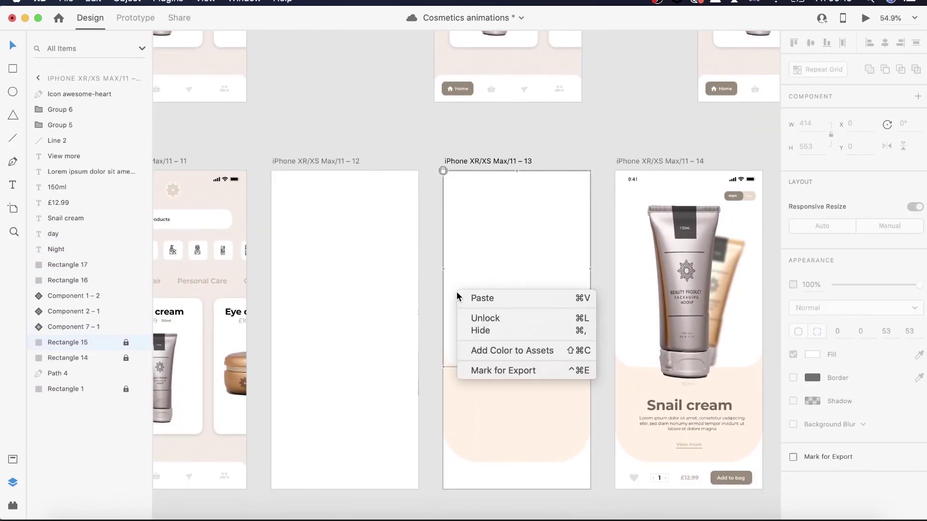
click(482, 317)
drag(516, 367, 519, 188)
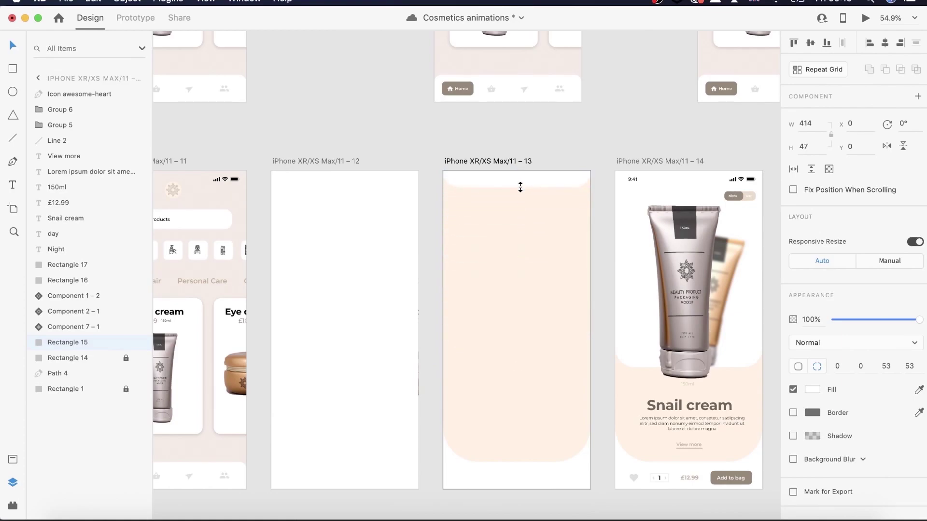
drag(520, 188, 519, 187)
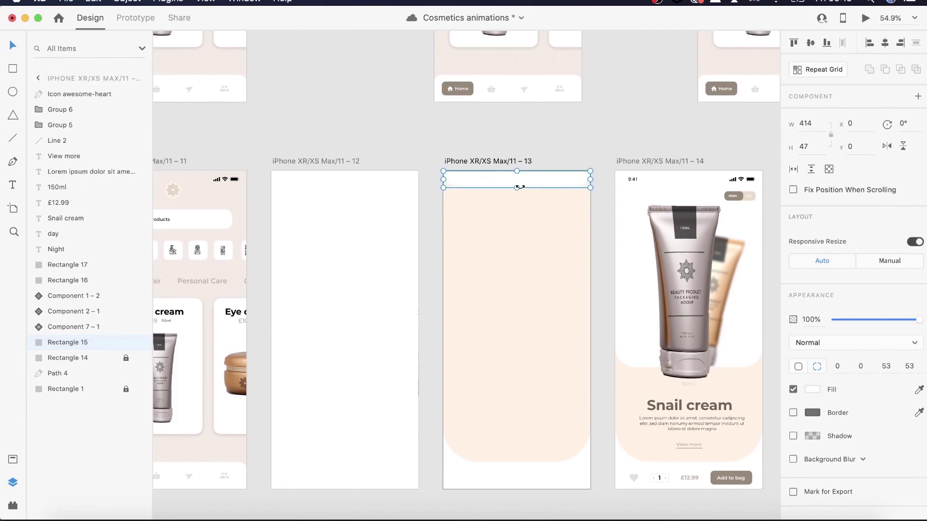
Unlock the peach Rectangle 14 on artboard 13, shrink it upward to a height of 96, and set the bottom bar Path 4 to 0% opacity
click(512, 393)
right_click(517, 459)
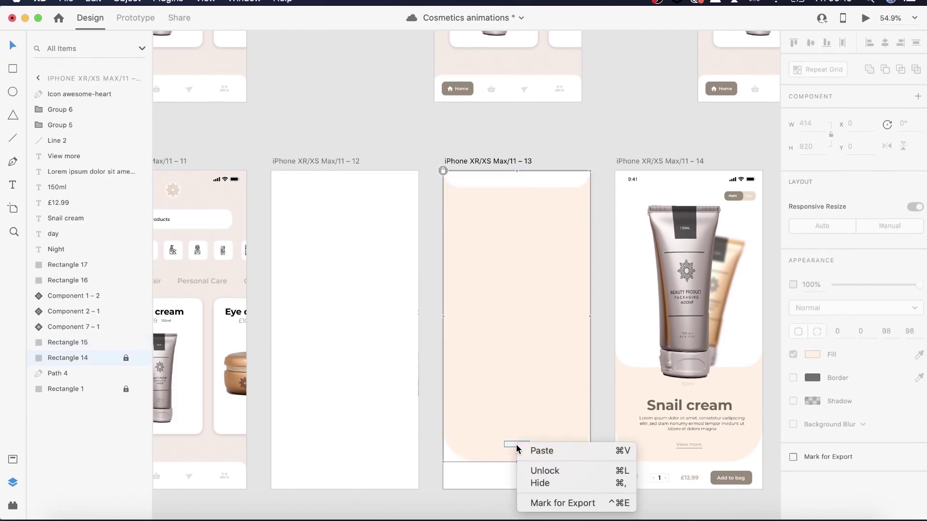
click(521, 470)
drag(517, 462, 518, 206)
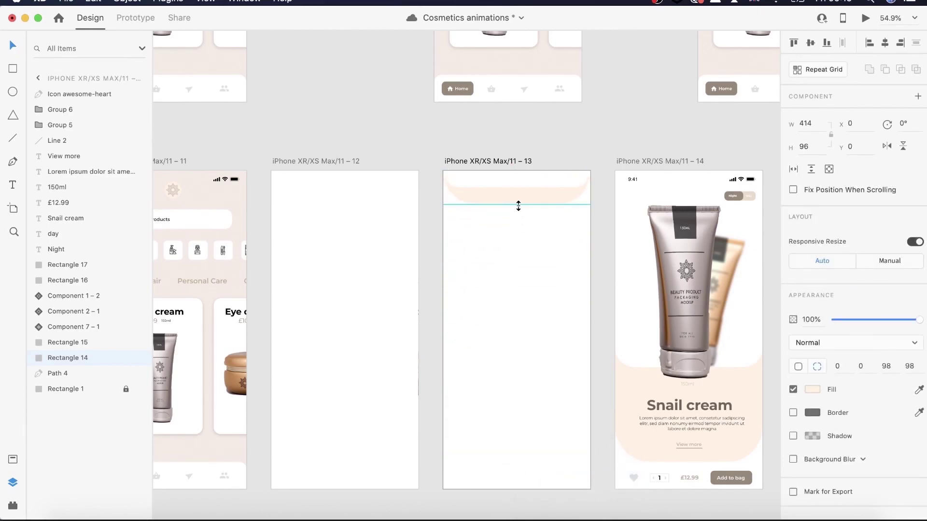
click(534, 477)
drag(917, 323, 816, 312)
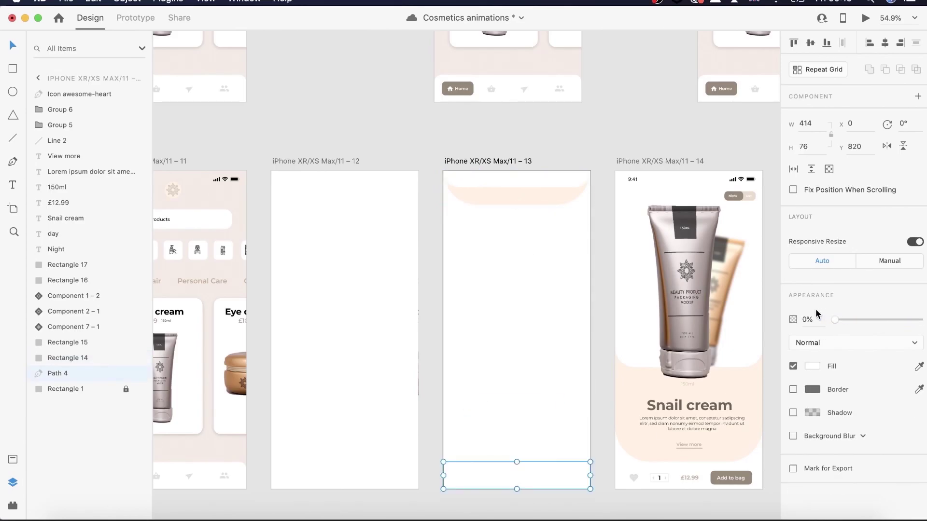
Lock the shortened white Rectangle 15 and peach Rectangle 14 on artboard 13 again
scroll(532, 263, down, 2)
click(505, 190)
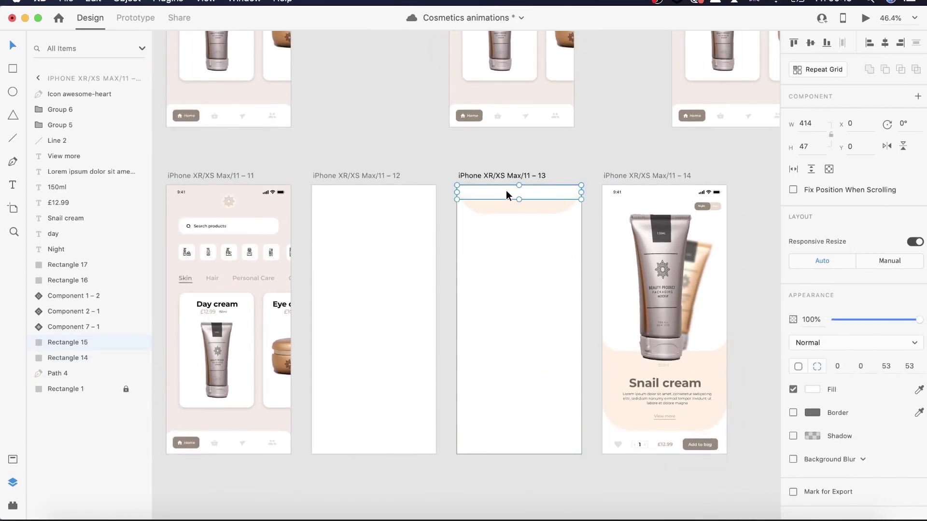
right_click(506, 190)
click(522, 265)
click(515, 208)
right_click(514, 207)
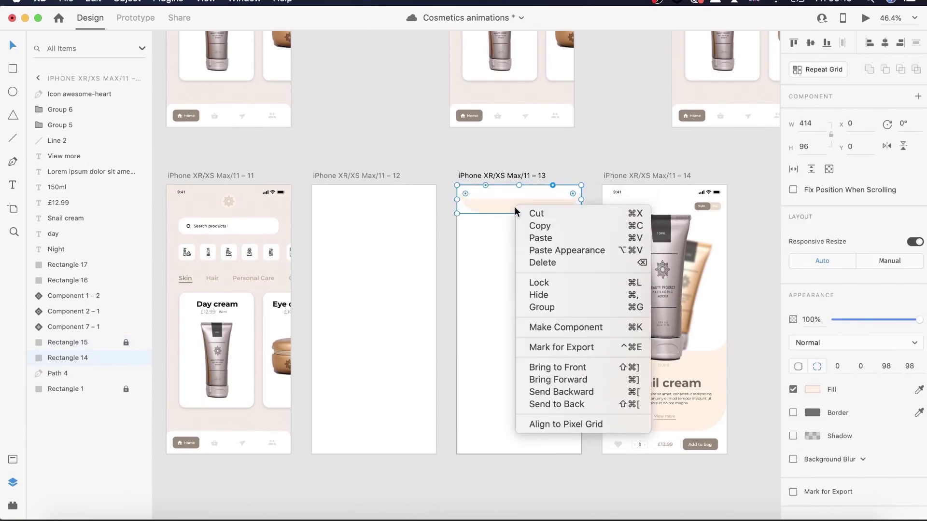
click(552, 280)
scroll(540, 272, down, 2)
scroll(540, 272, down, 3)
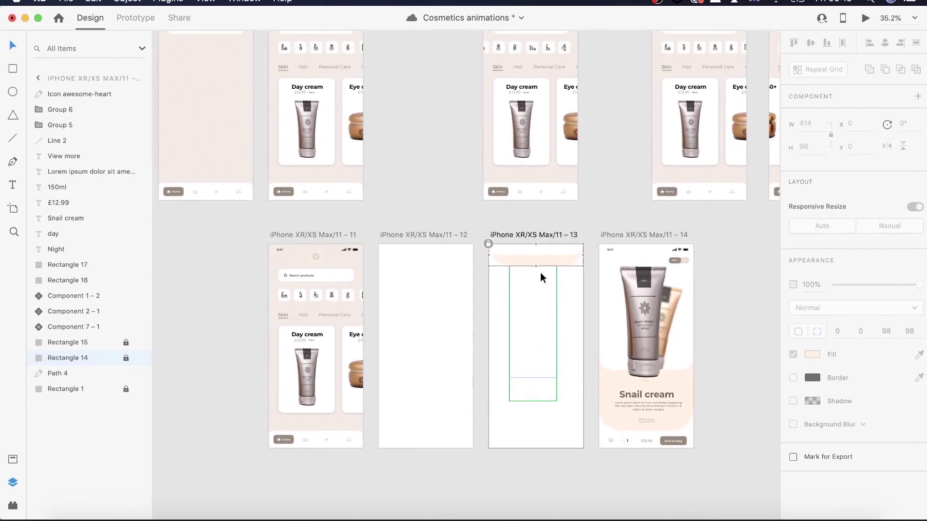
In prototype mode, link the Day cream card on artboard 7 to artboard 11 with a Tap-triggered Auto-Animate, Snap easing, 1.5 s
click(135, 18)
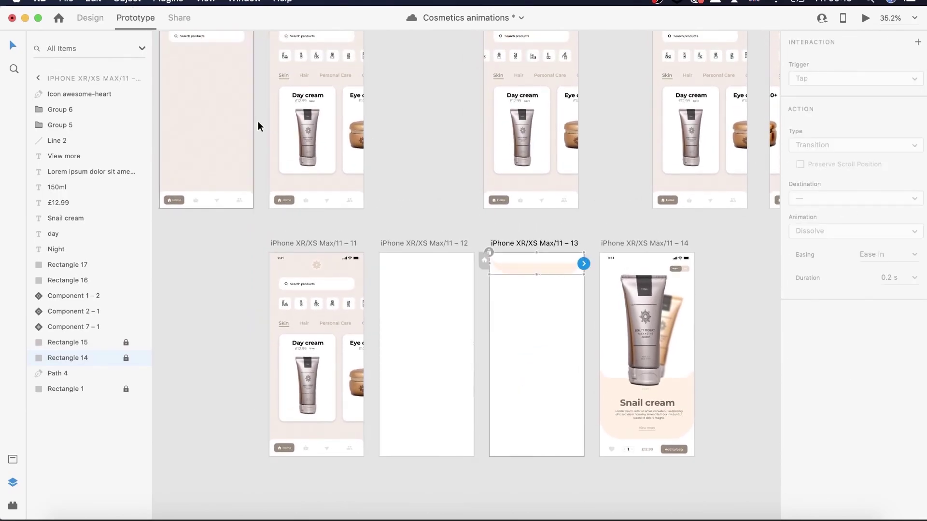
click(305, 143)
drag(336, 130, 320, 264)
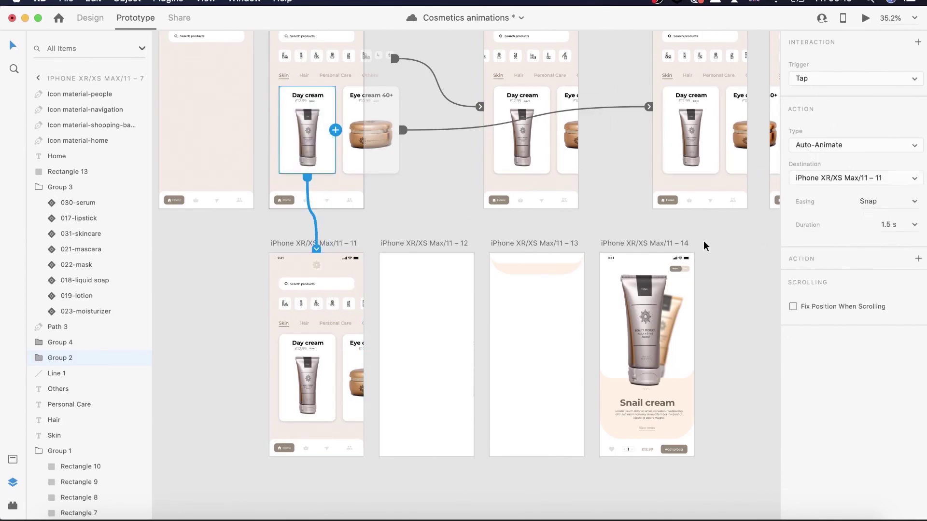
Chain artboards 11, 12, 13 and 14 with Time-triggered Auto-Animate links using 0 s delay, Snap easing and 1.5 s duration
click(341, 243)
drag(364, 341, 397, 343)
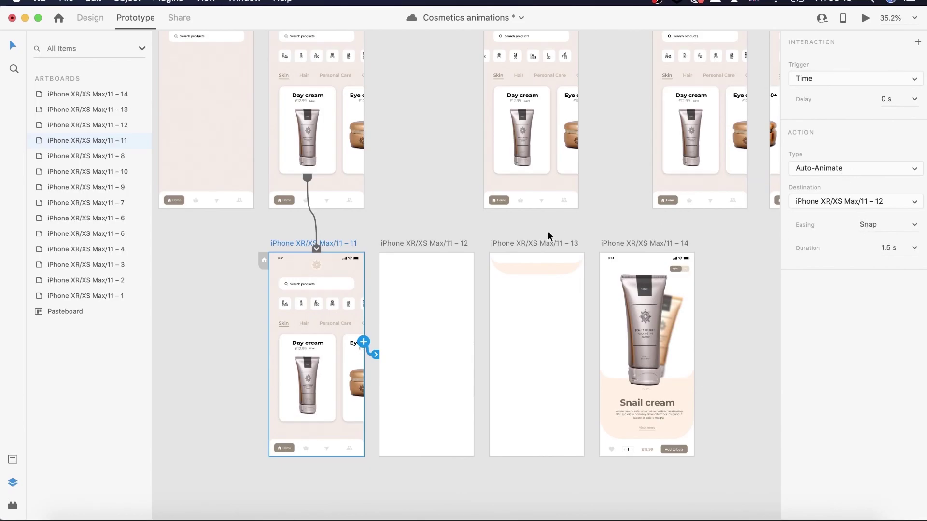
click(424, 244)
drag(473, 342, 496, 343)
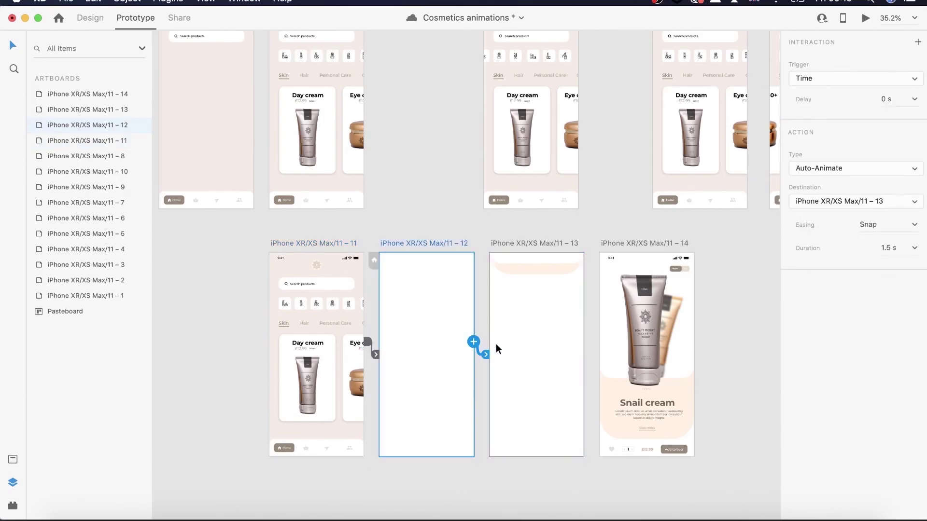
click(540, 244)
drag(584, 342, 614, 346)
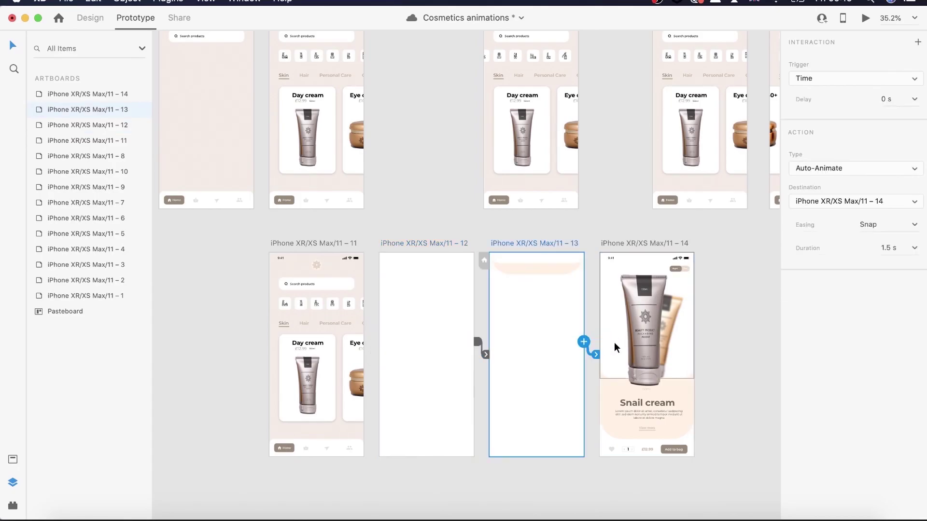
Preview the prototype from artboard 7 and trigger the Day cream card's transition to the Snail cream page
scroll(285, 120, up, 5)
scroll(285, 121, left, 2)
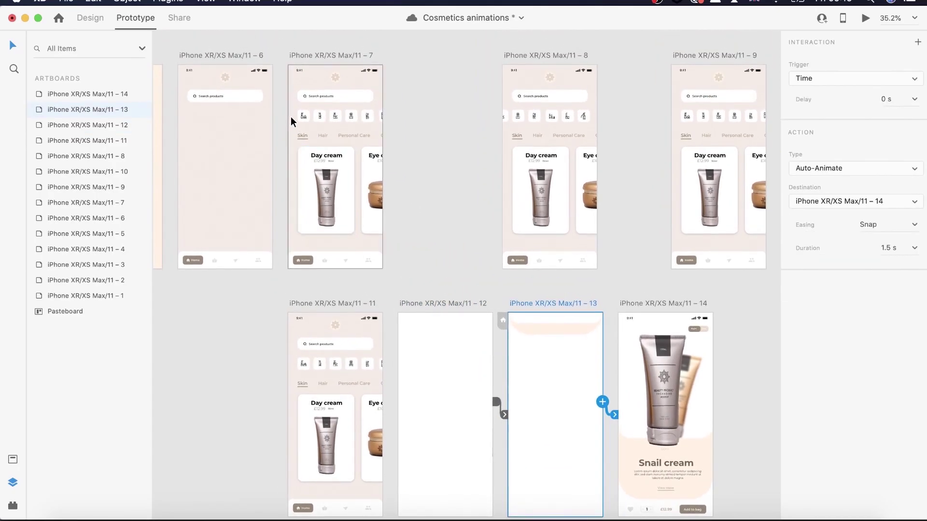
click(303, 56)
click(865, 19)
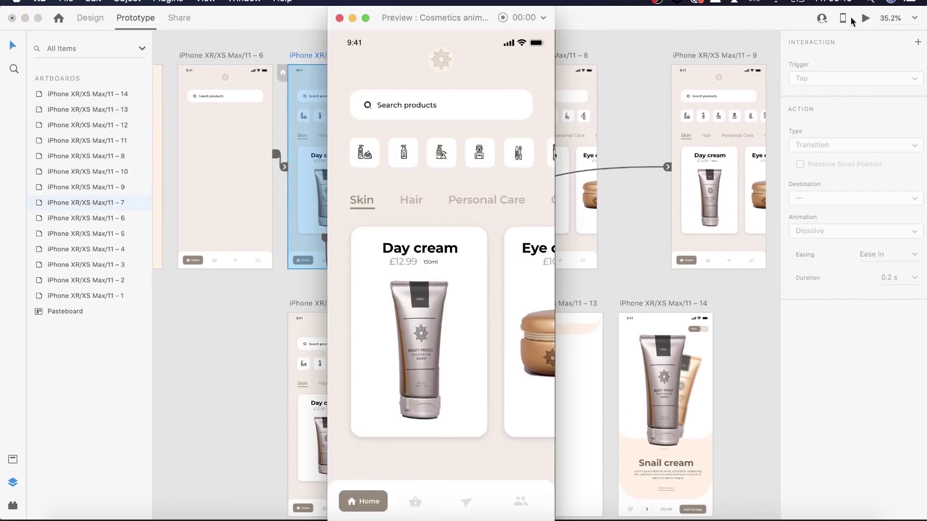
click(420, 317)
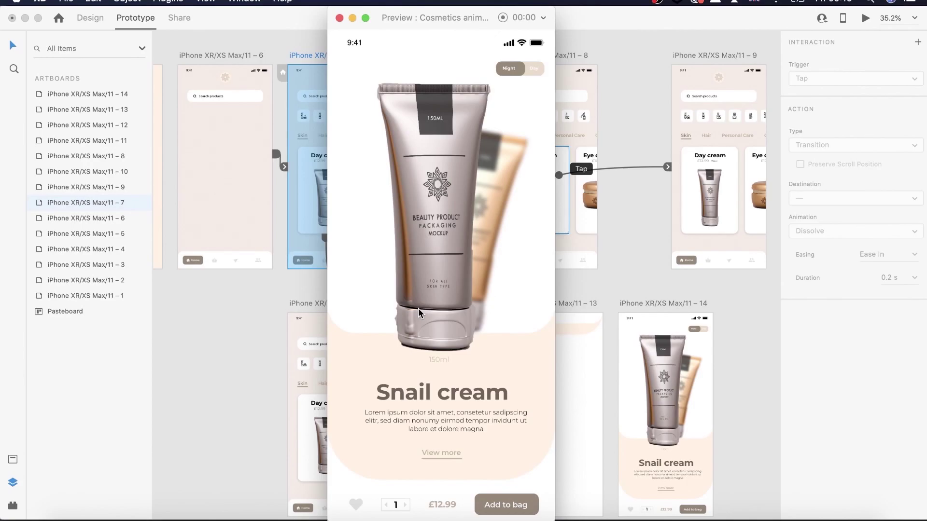
click(338, 17)
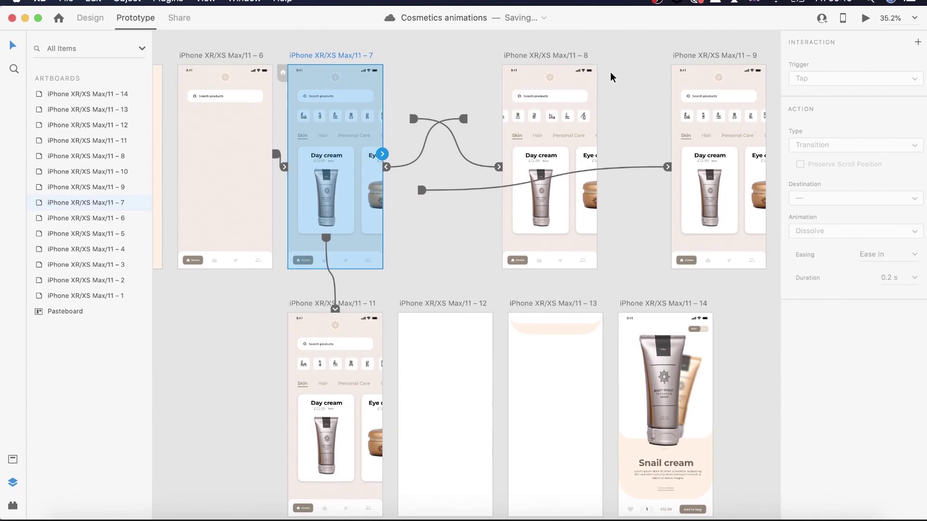
In the design of artboard 12, move the white Path 3 shape above all other layers
scroll(453, 306, down, 3)
click(439, 223)
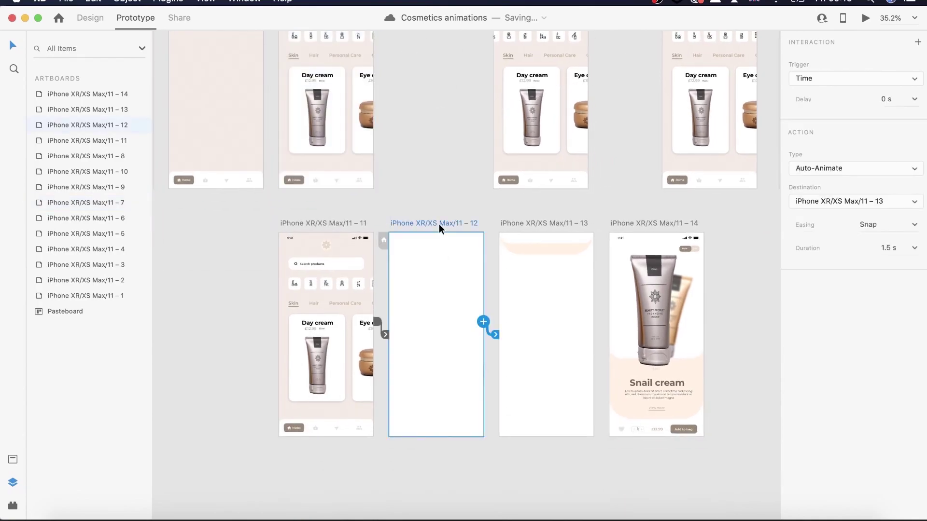
click(87, 19)
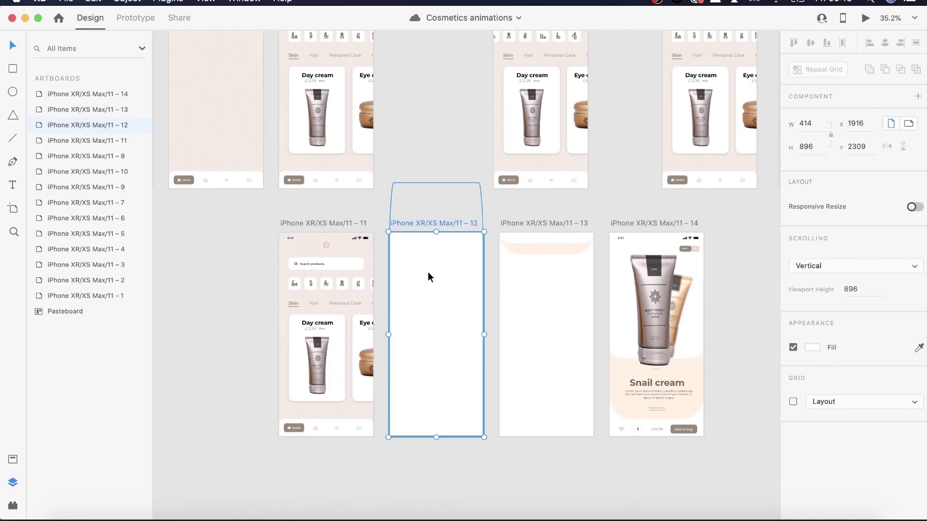
click(440, 304)
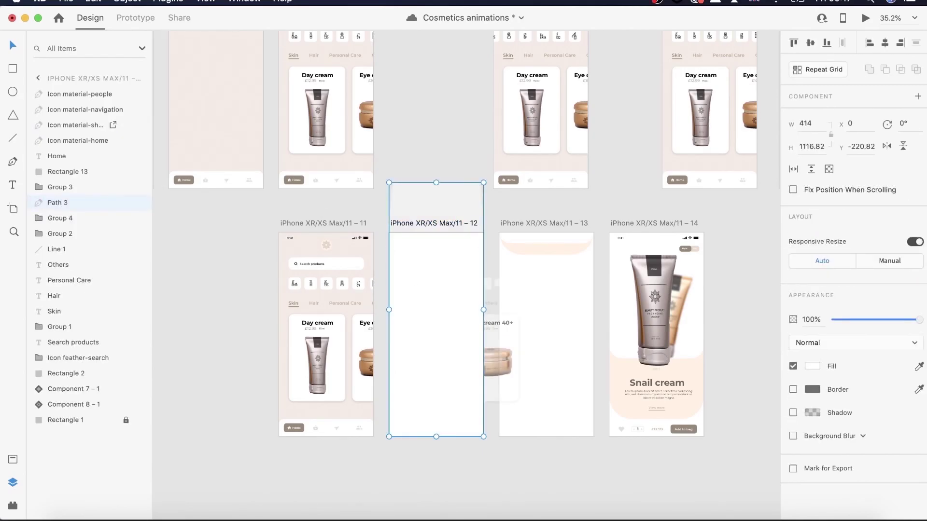
drag(82, 141, 76, 88)
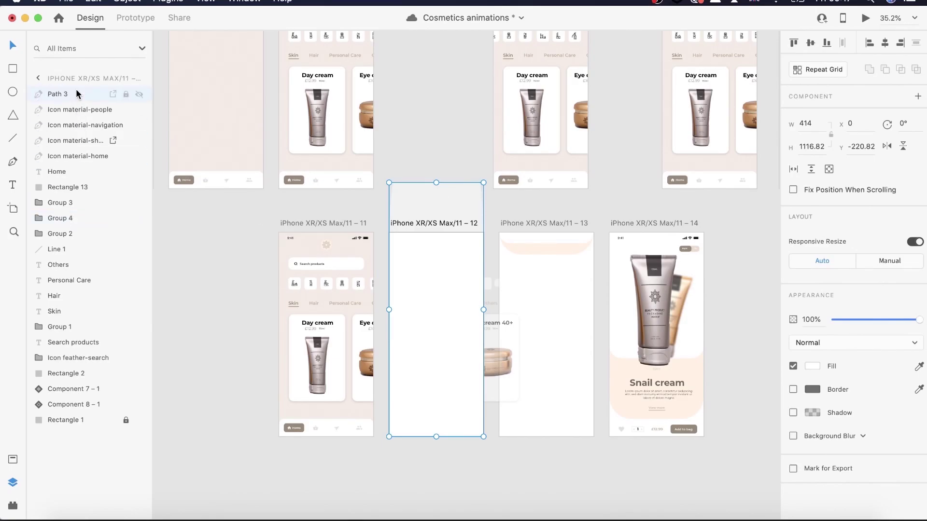
Preview the product page transition starting from artboard 11
click(306, 223)
click(865, 19)
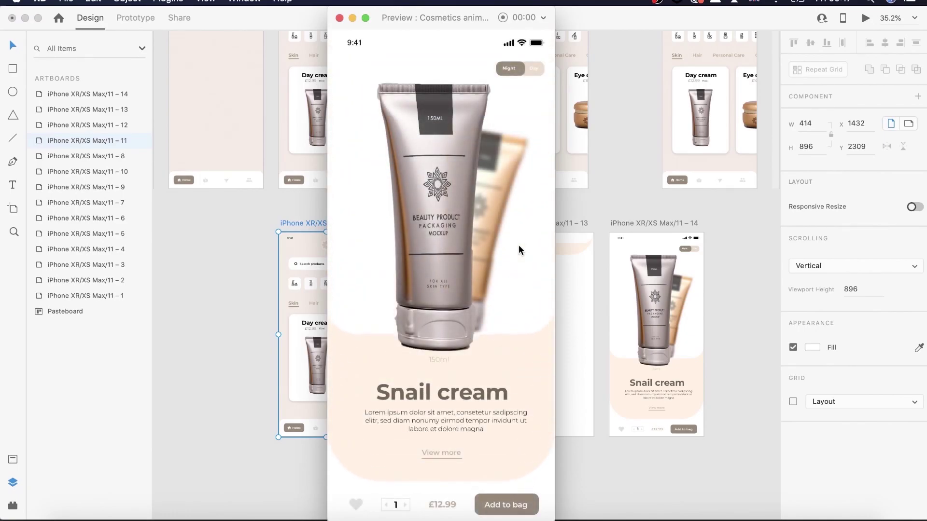
click(338, 18)
On artboard 12, set the product card groups Group 4 and Group 2 to 0% opacity
click(429, 225)
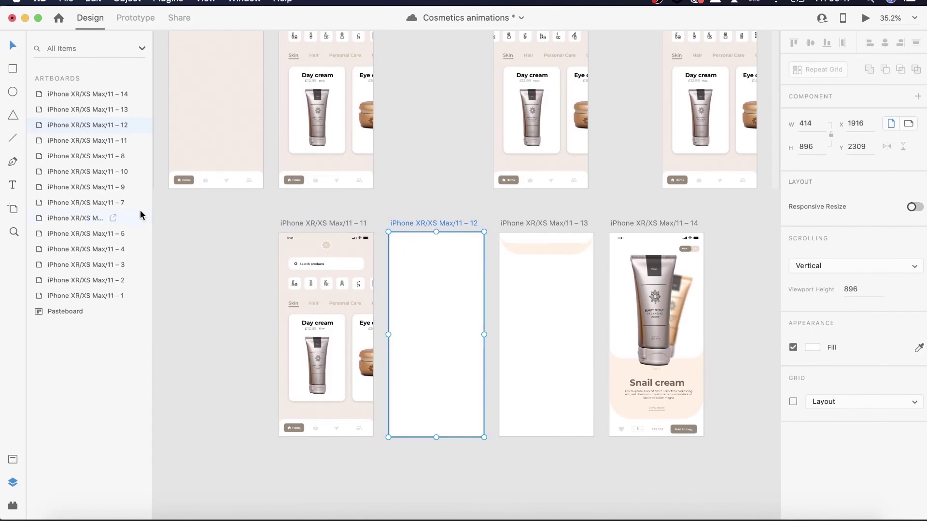
click(412, 257)
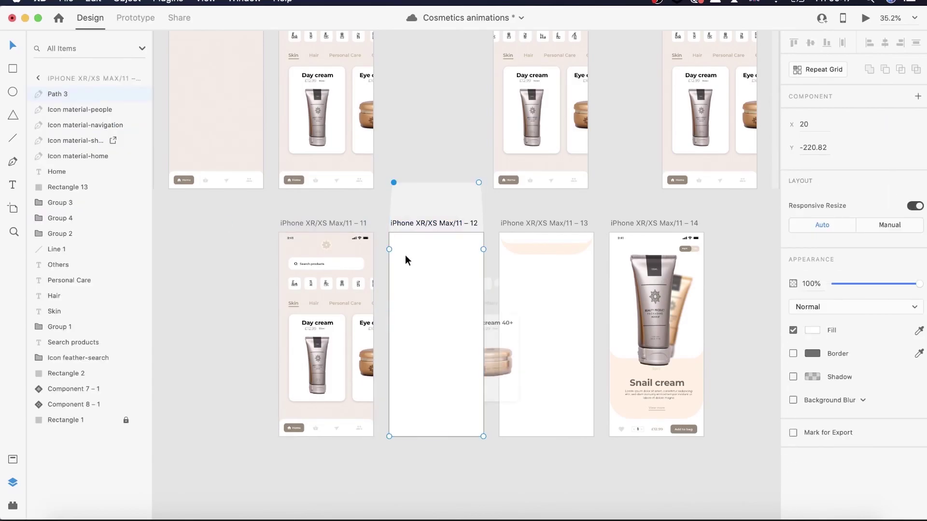
click(65, 186)
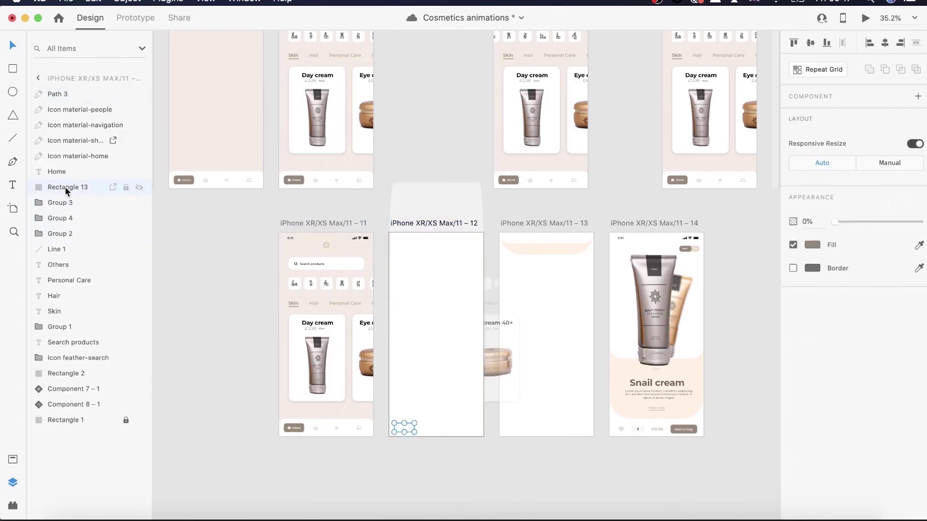
click(60, 203)
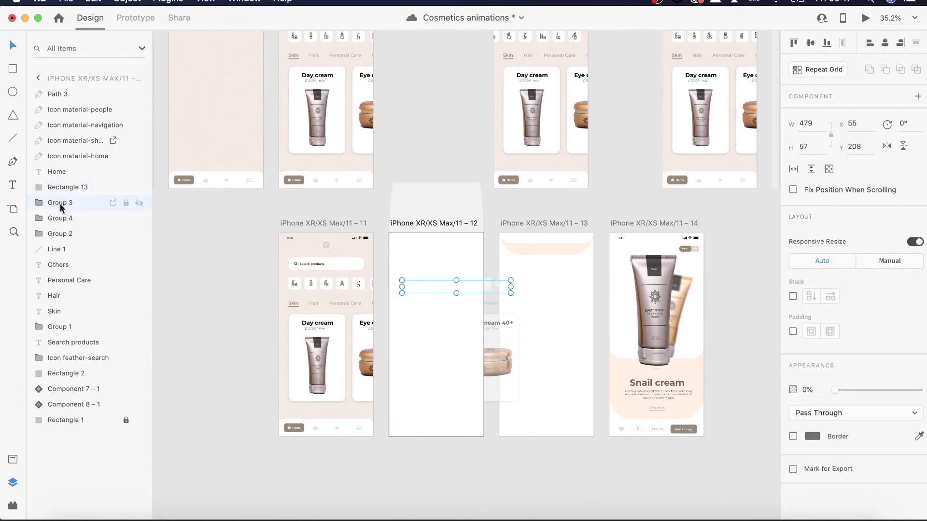
click(60, 218)
click(806, 389)
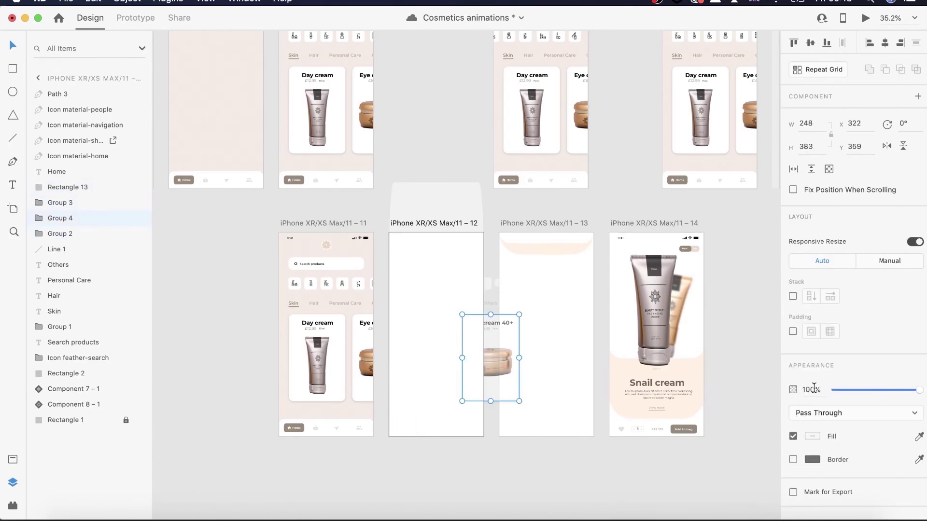
text(0)
key(Return)
click(79, 236)
drag(919, 390, 816, 390)
On artboard 12, set Line 1, the category labels, Group 1 and the Search products text to 0% opacity
click(73, 249)
drag(919, 319, 815, 319)
click(59, 265)
drag(919, 461, 816, 461)
key(Tab)
key(Tab)
key(Tab)
key(Tab)
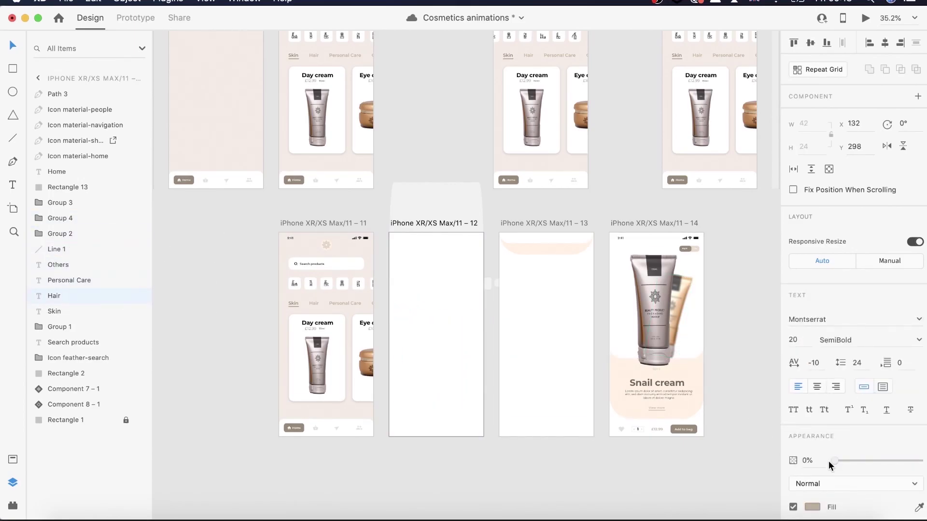
key(Tab)
key(Tab)
key(Tab)
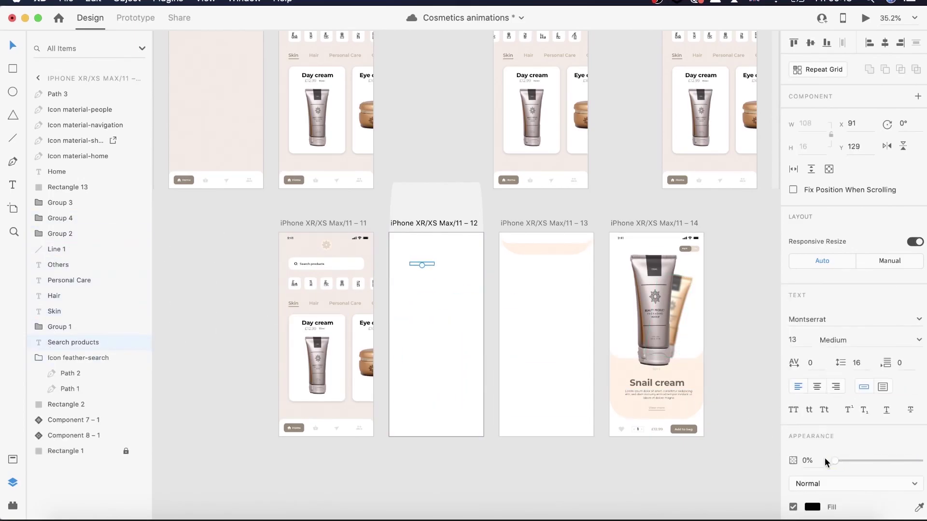
key(Tab)
key(Tab)
key(Tab)
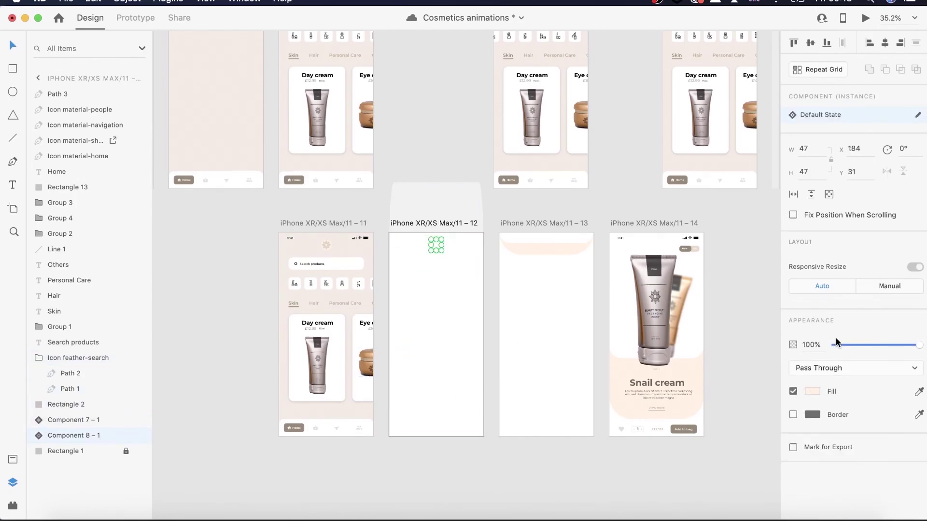
Unlock the background Rectangle 1 on artboard 12 and set its opacity to 0%
right_click(452, 309)
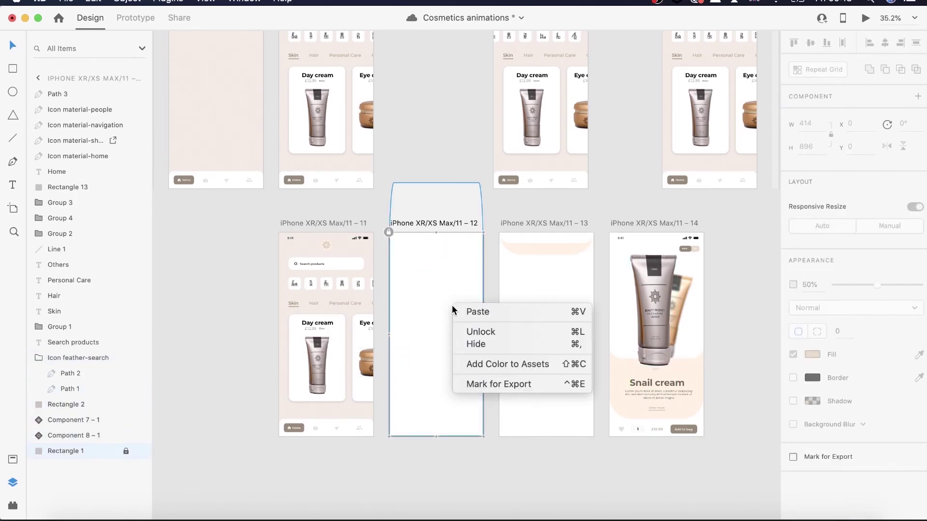
click(482, 330)
drag(849, 316, 816, 320)
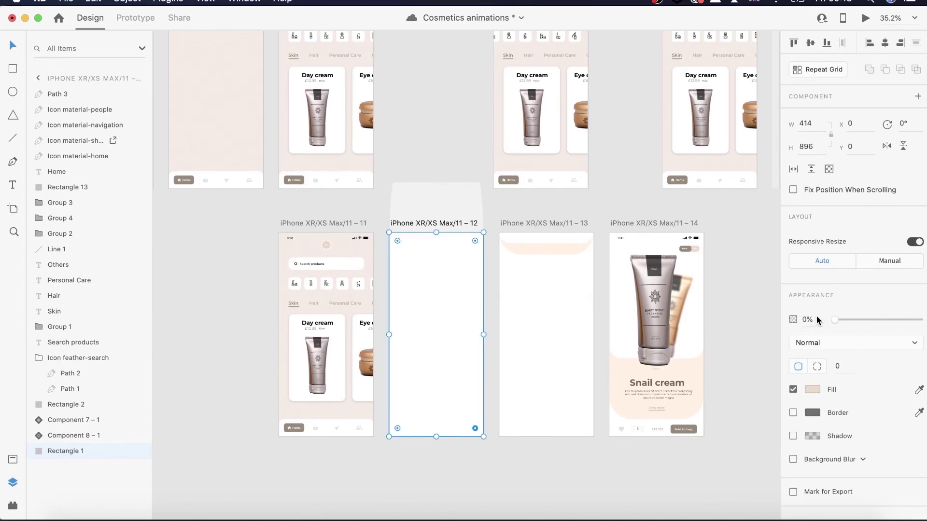
Preview the transition from artboard 11 to the Snail cream page twice to check how the elements fade and slide
click(323, 223)
click(865, 20)
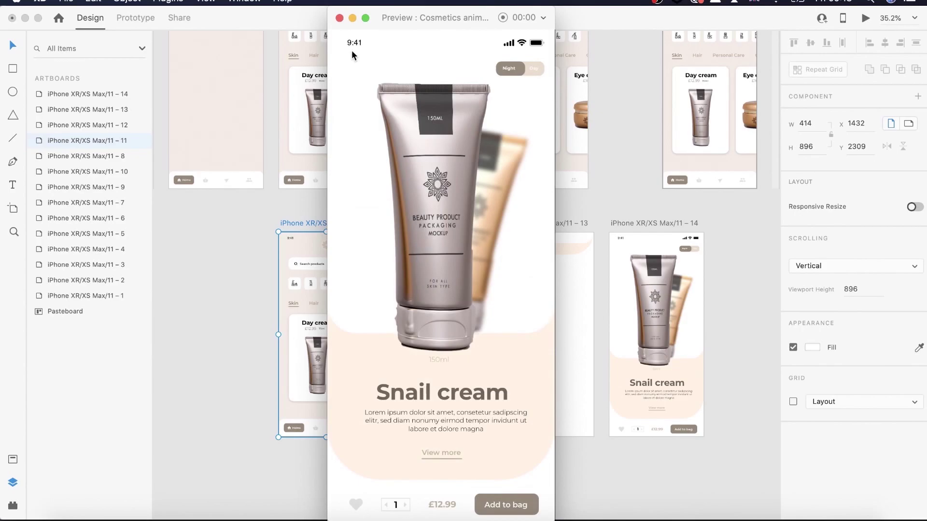
click(339, 19)
scroll(392, 175, up, 5)
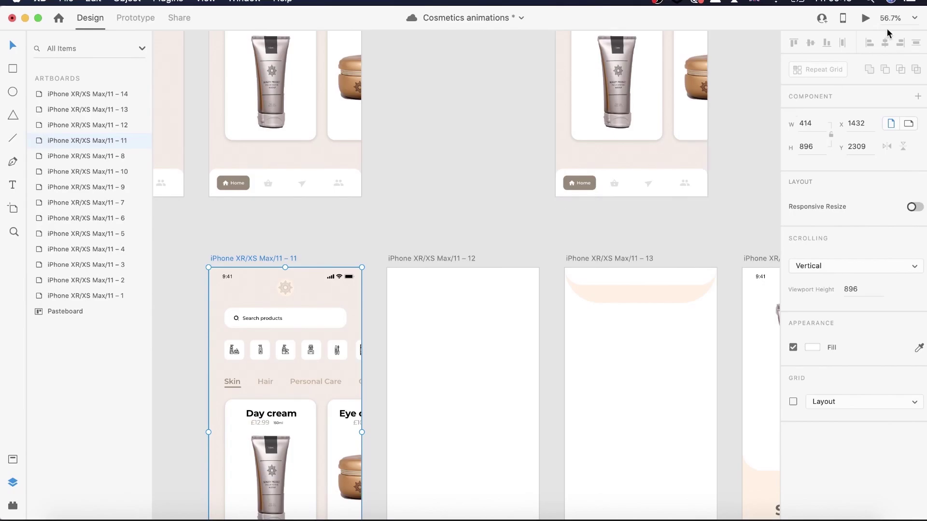
click(865, 19)
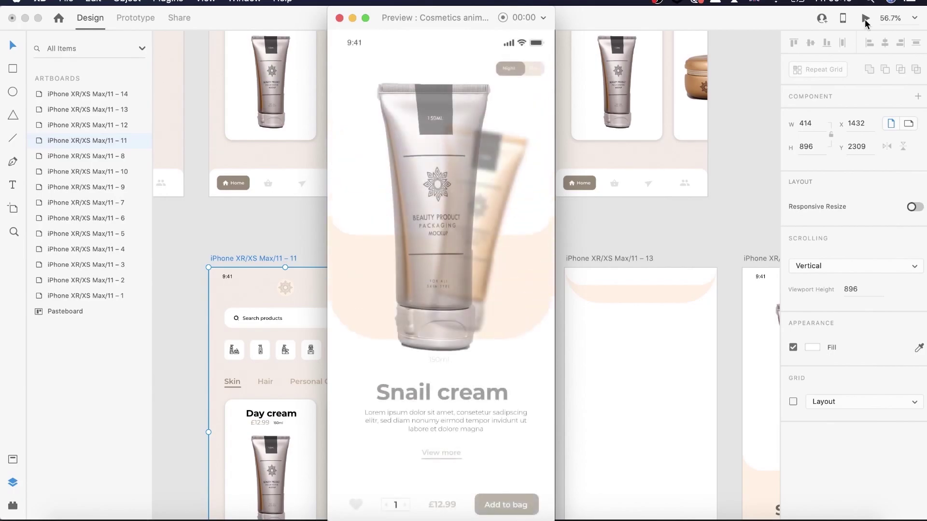
click(340, 17)
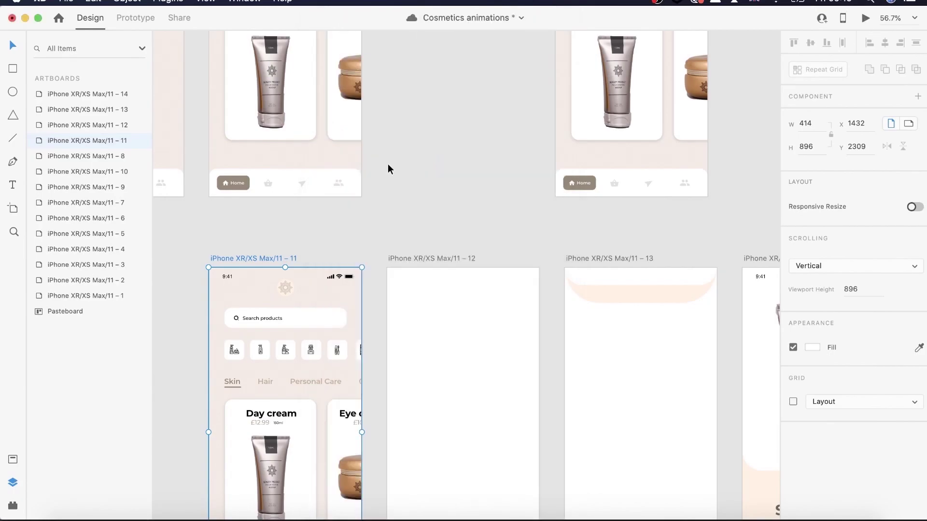
Try to move the Group 3 icon row on artboard 11 to X 43
scroll(406, 210, up, 3)
click(309, 411)
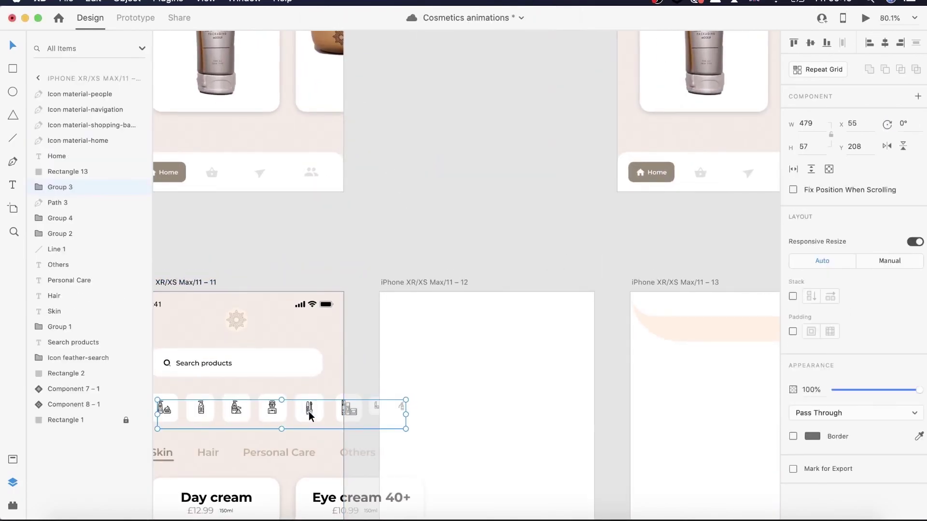
scroll(309, 411, down, 2)
scroll(308, 411, left, 2)
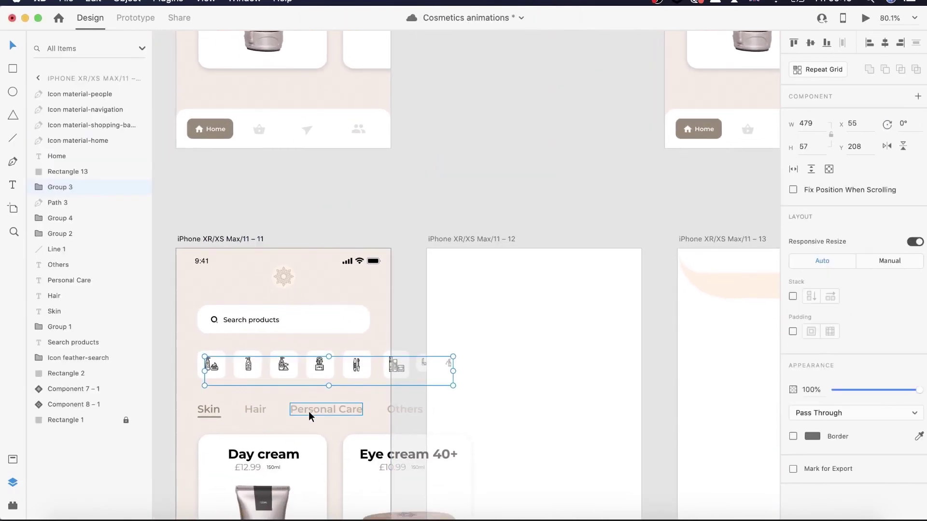
click(72, 169)
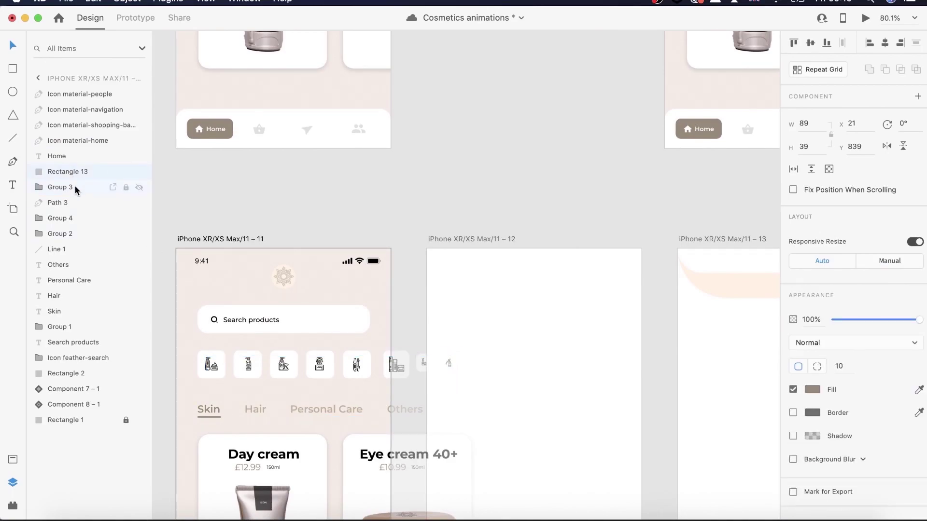
click(73, 186)
click(70, 219)
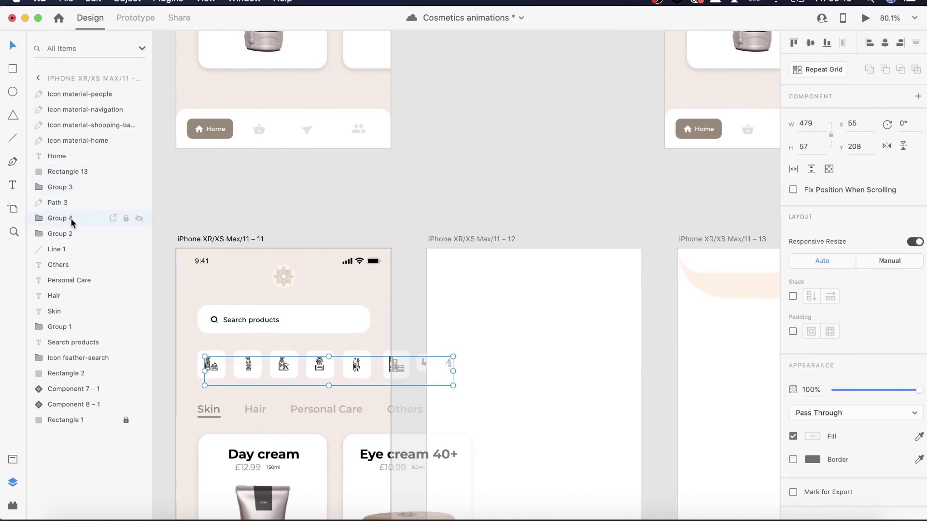
click(70, 187)
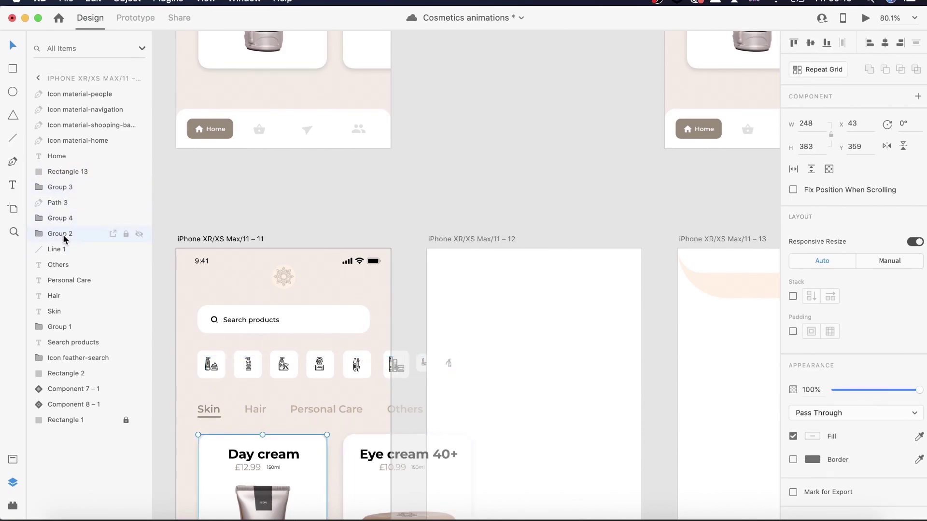
click(63, 189)
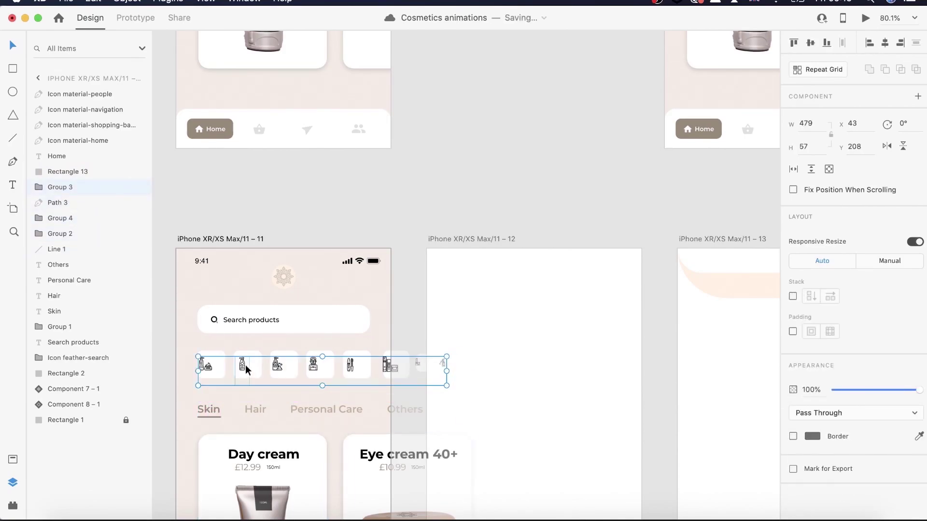
scroll(245, 365, down, 5)
scroll(245, 365, down, 3)
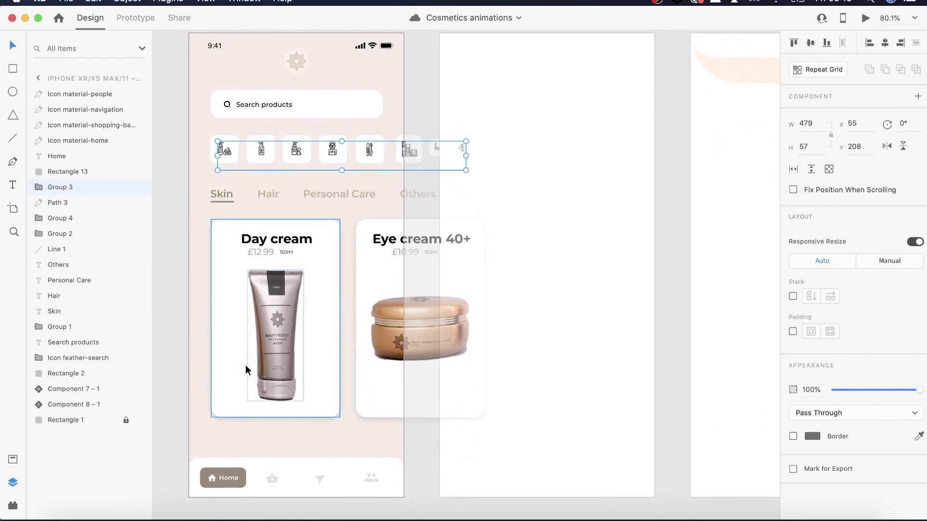
Move the Path 3 layer above Group 3 in artboard 11's layer order
click(67, 172)
click(73, 187)
drag(72, 199, 69, 186)
scroll(251, 145, down, 5)
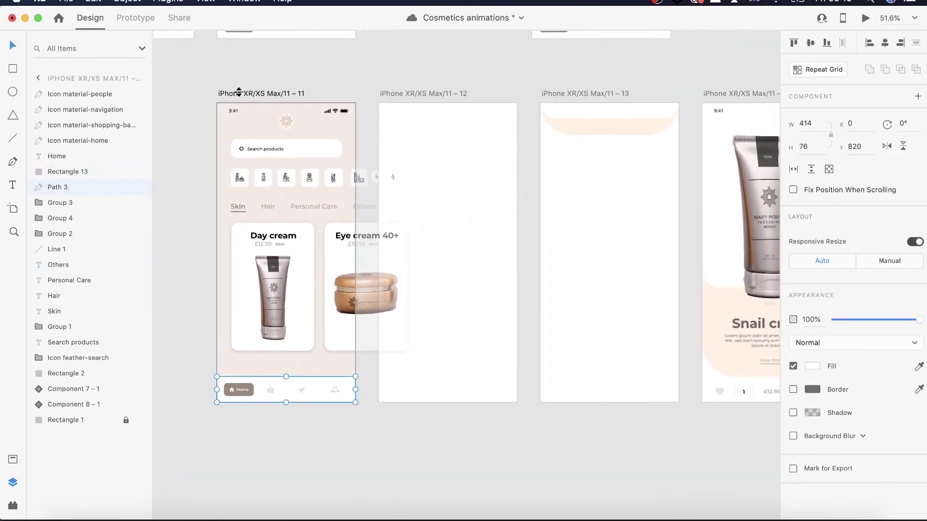
Preview the animation from artboard 11 through to the Snail cream page
click(251, 93)
click(863, 22)
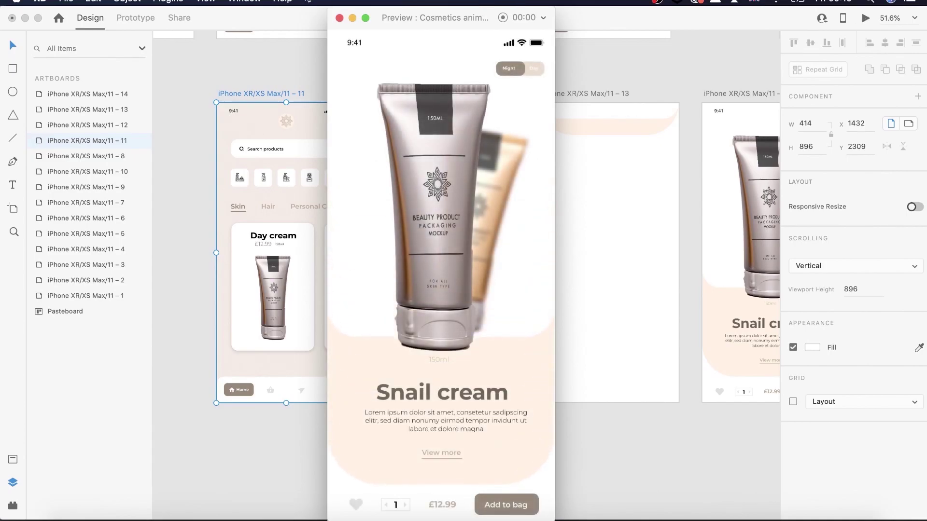
click(339, 18)
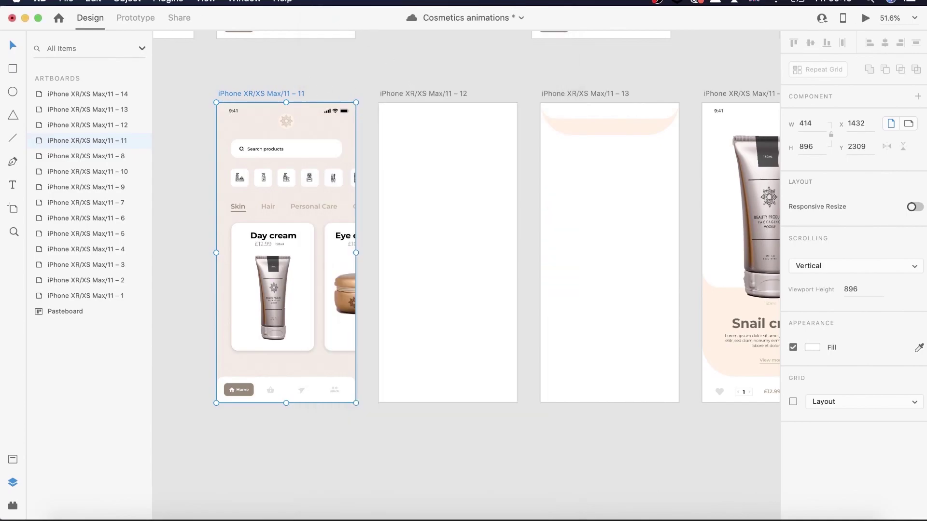
Set the duration of the auto-animate transition from artboard 12 to artboard 13 to 1 s
click(137, 21)
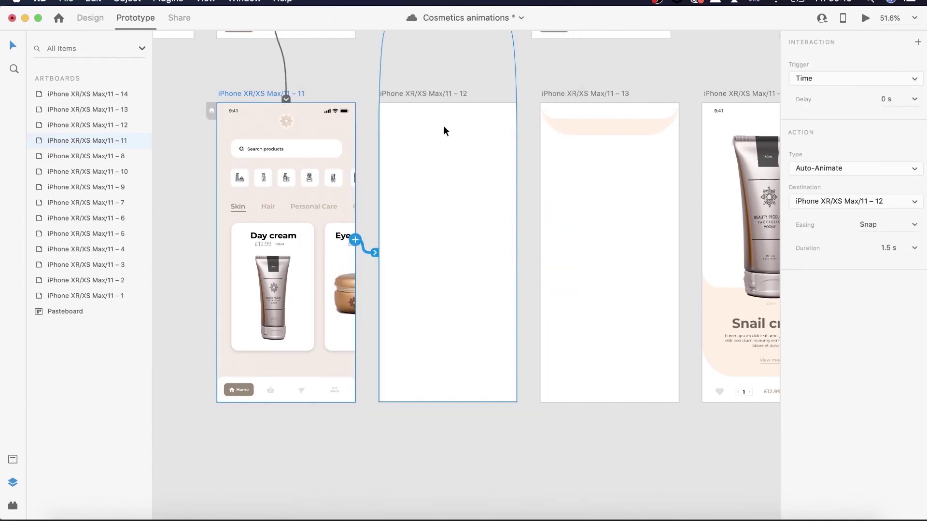
click(451, 94)
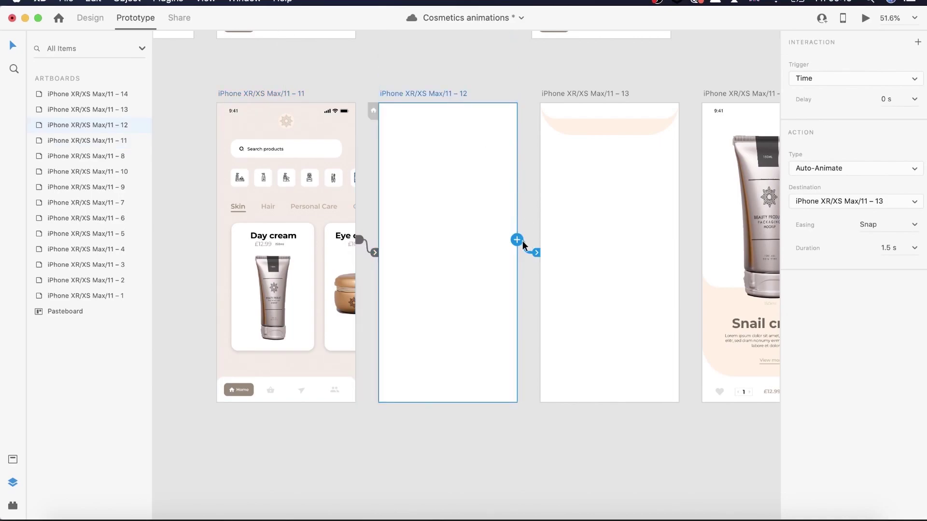
click(918, 250)
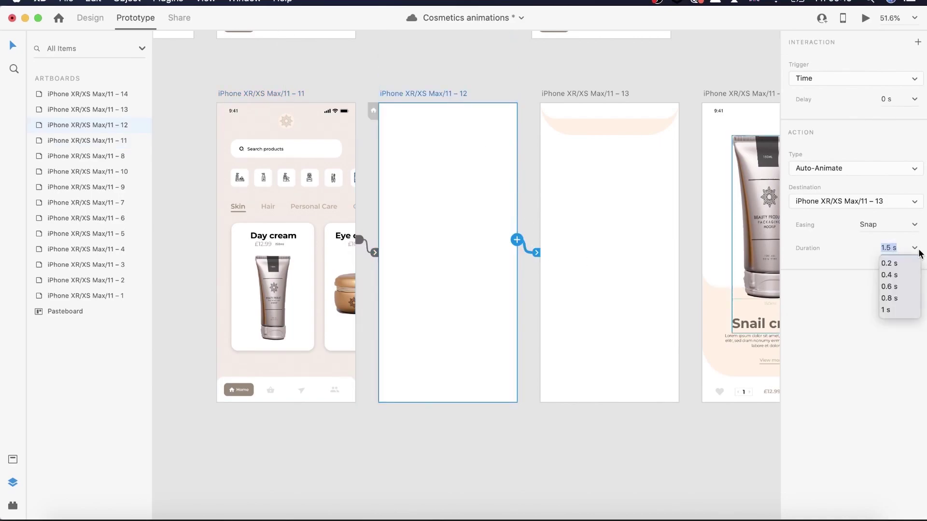
click(891, 310)
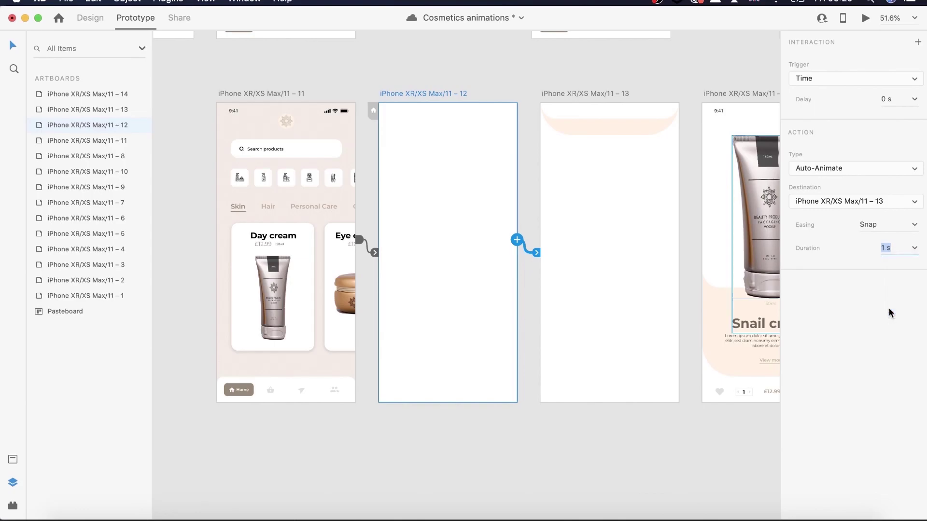
Preview the prototype from artboard 11 to check the timing between artboards 12 and 13
click(298, 95)
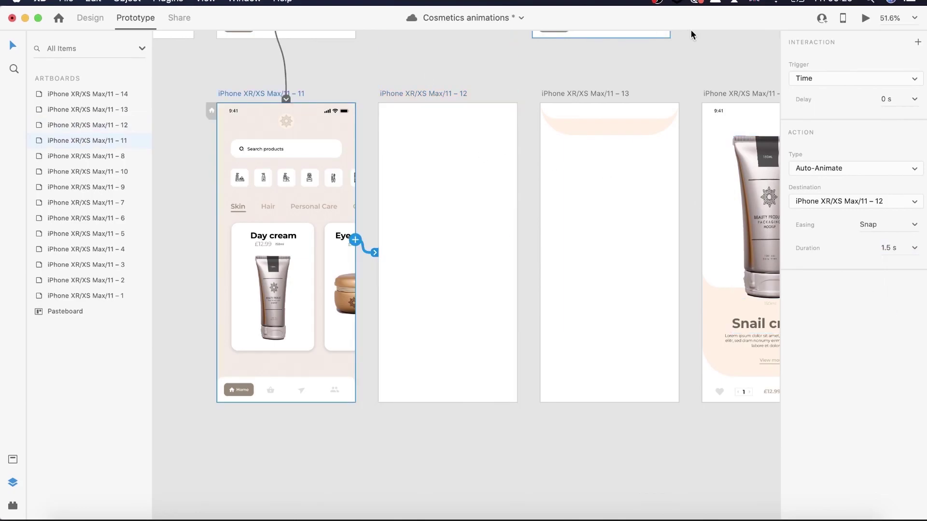
click(865, 19)
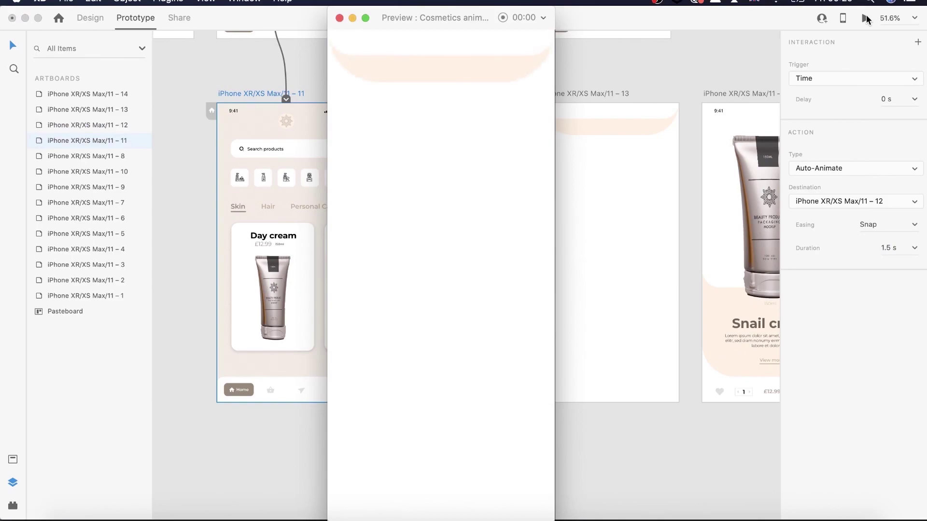
click(339, 18)
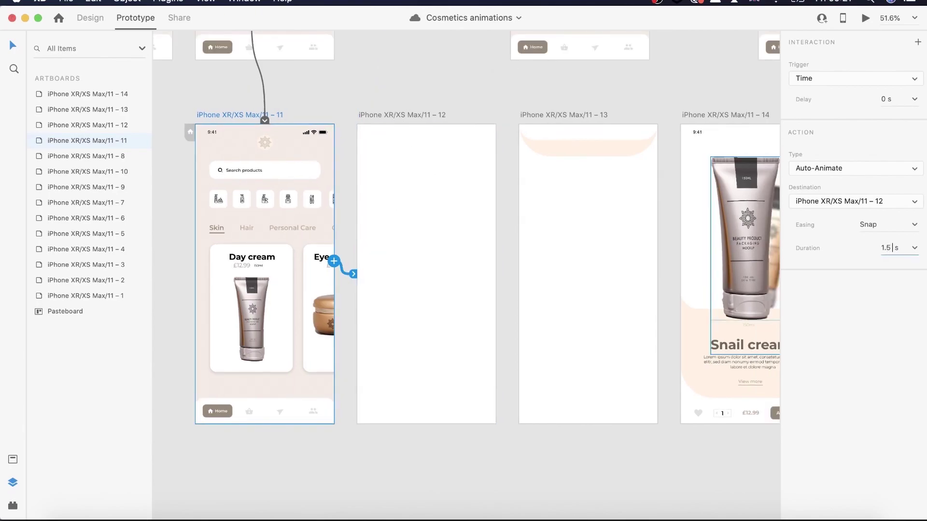
Set the duration of artboard 11's transition to artboard 12 to 1.5 s and preview the result
key(Return)
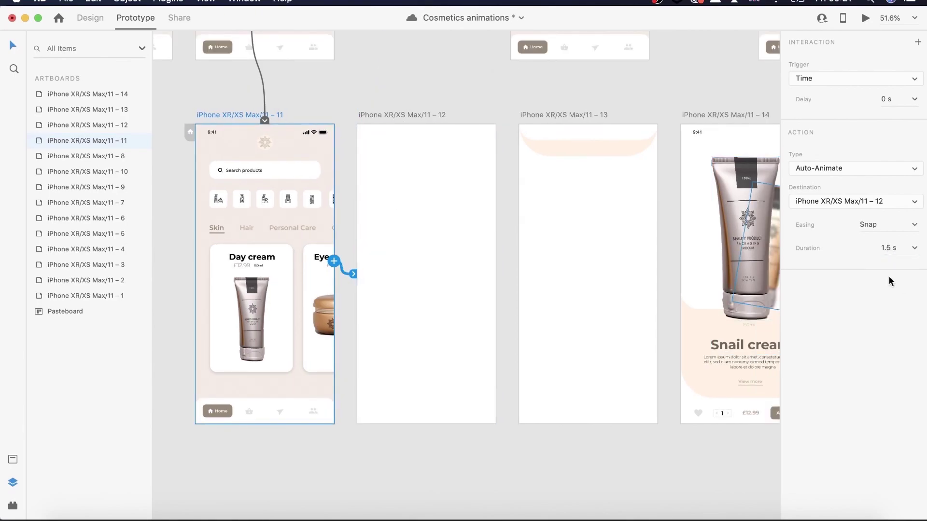
click(864, 19)
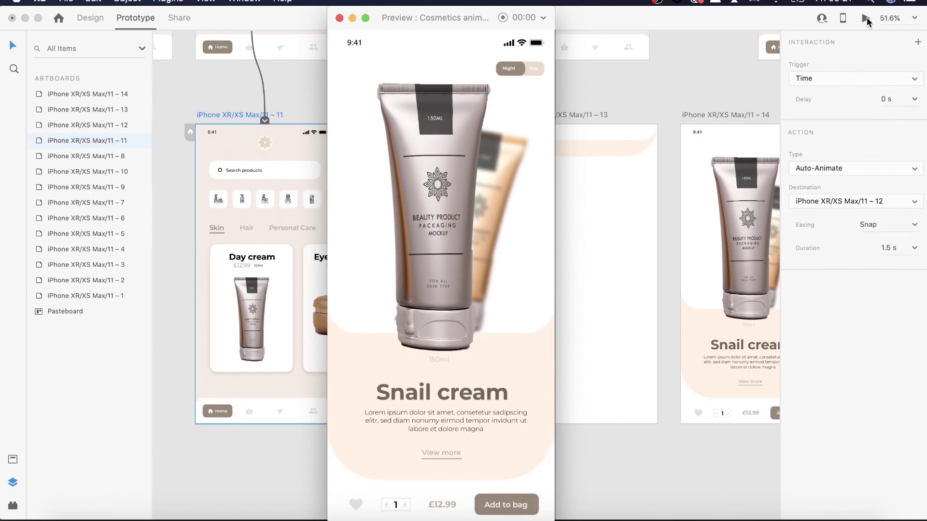
click(338, 18)
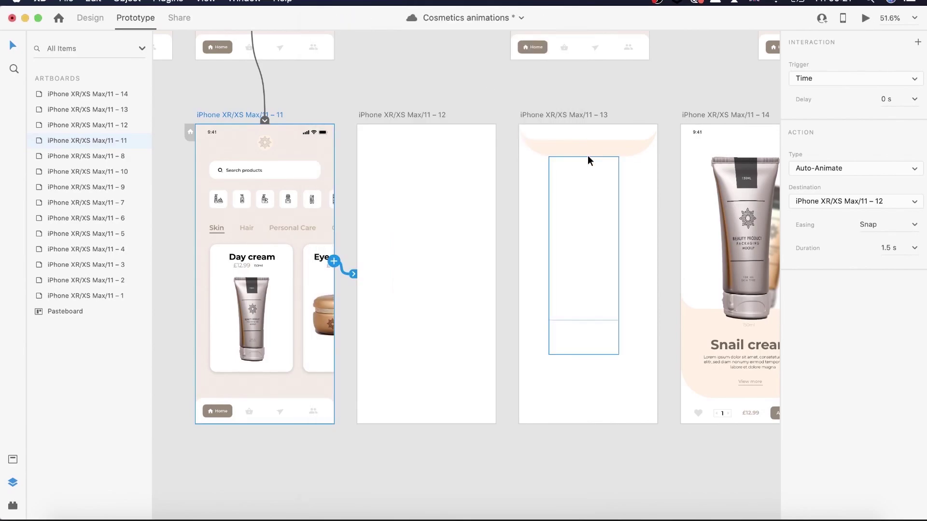
Unlock Rectangle 14 on artboard 13 and move it straight up until it lies fully outside the artboard
click(100, 23)
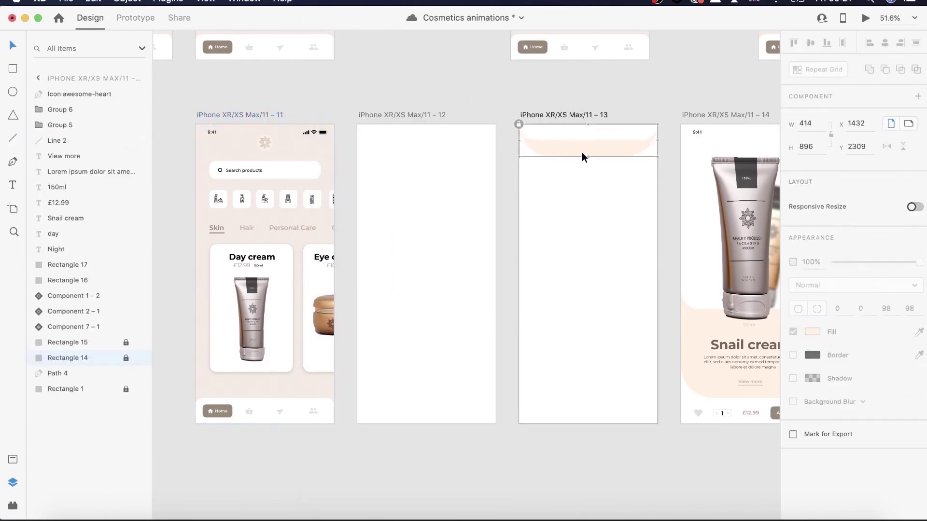
click(582, 152)
scroll(582, 152, up, 2)
right_click(582, 184)
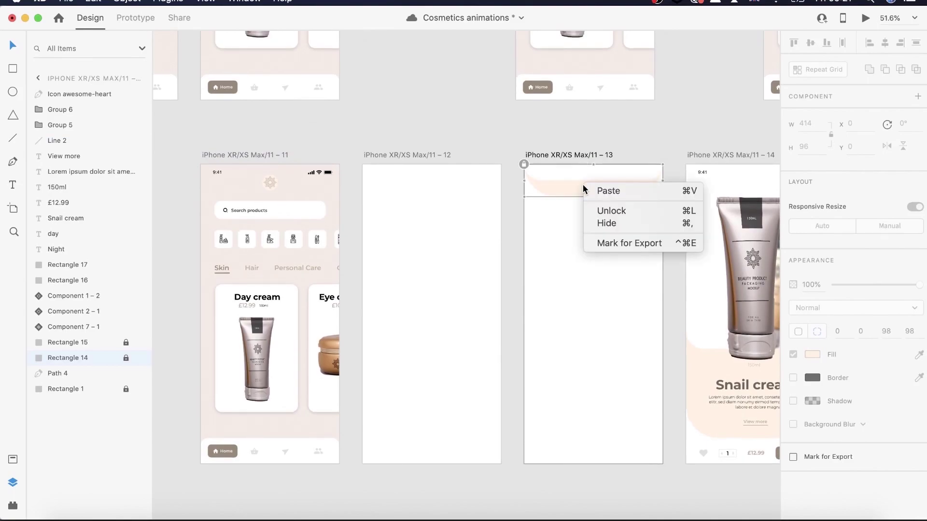
click(600, 214)
drag(583, 187, 581, 167)
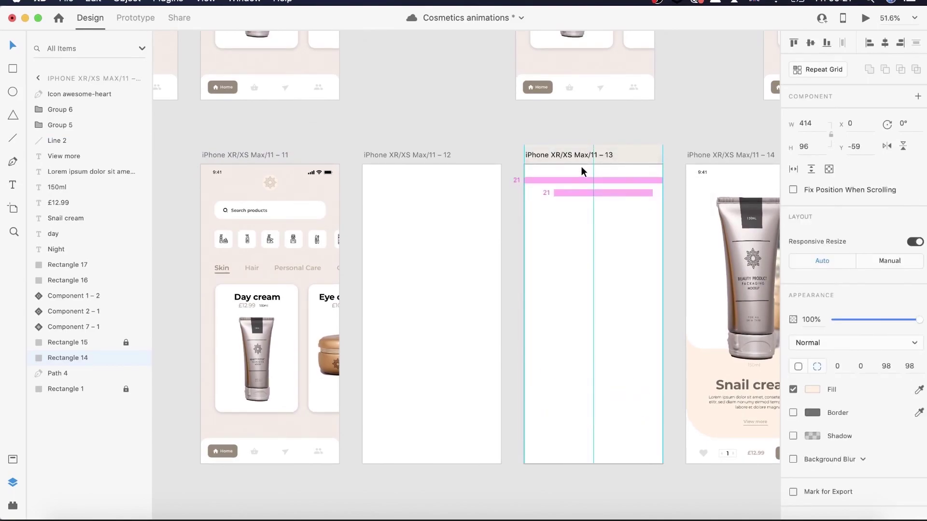
click(494, 129)
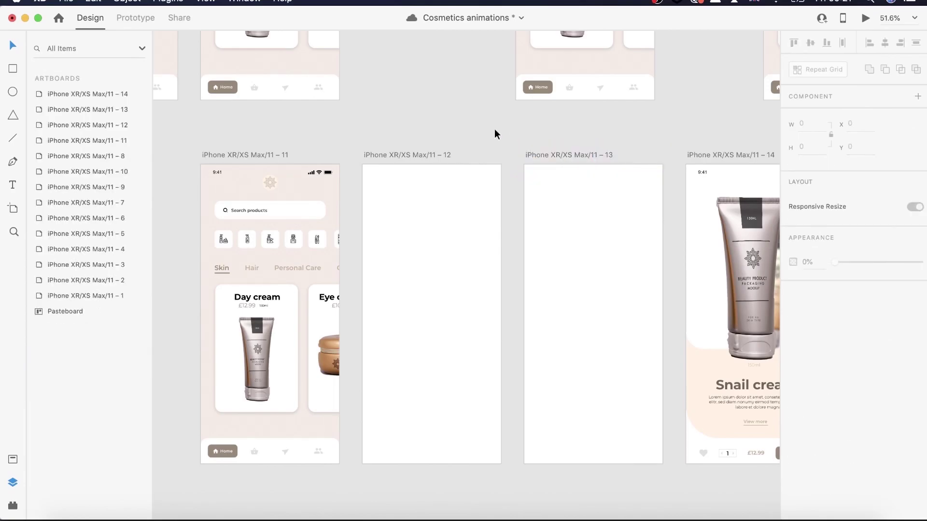
Preview the prototype from artboard 11 to check how the peach background enters the Snail cream page
click(237, 152)
click(883, 17)
click(866, 18)
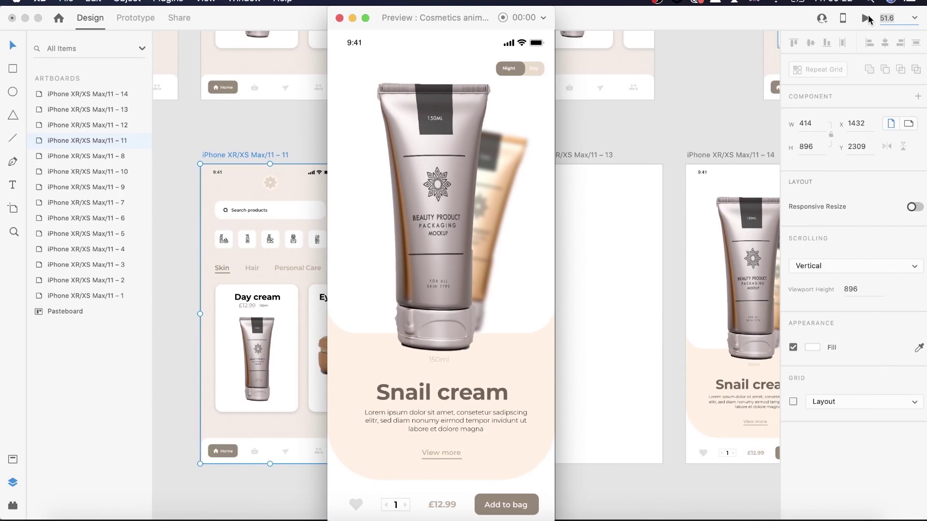
click(339, 18)
Duplicate the Total basket artboard 3 and place the copy beside artboard 14 at X 3368, Y 2309
scroll(520, 169, down, 5)
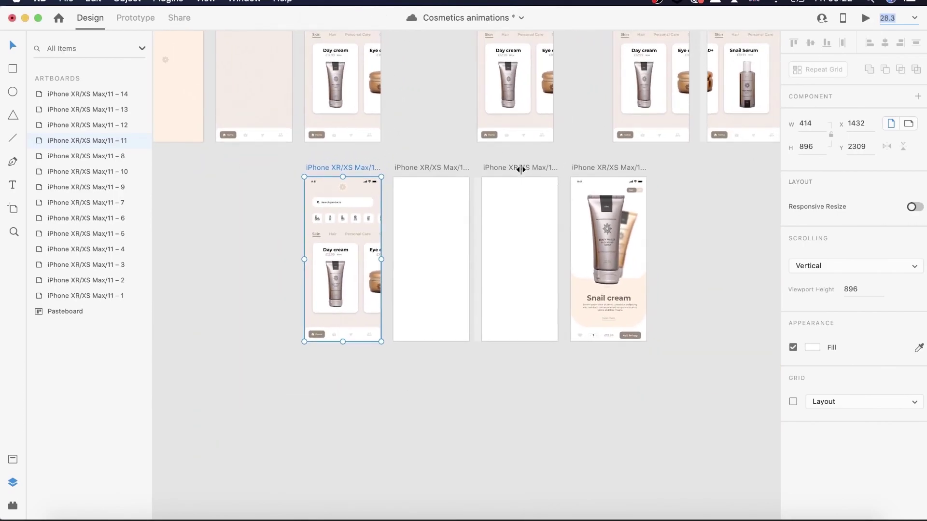
scroll(520, 170, up, 3)
scroll(521, 169, right, 2)
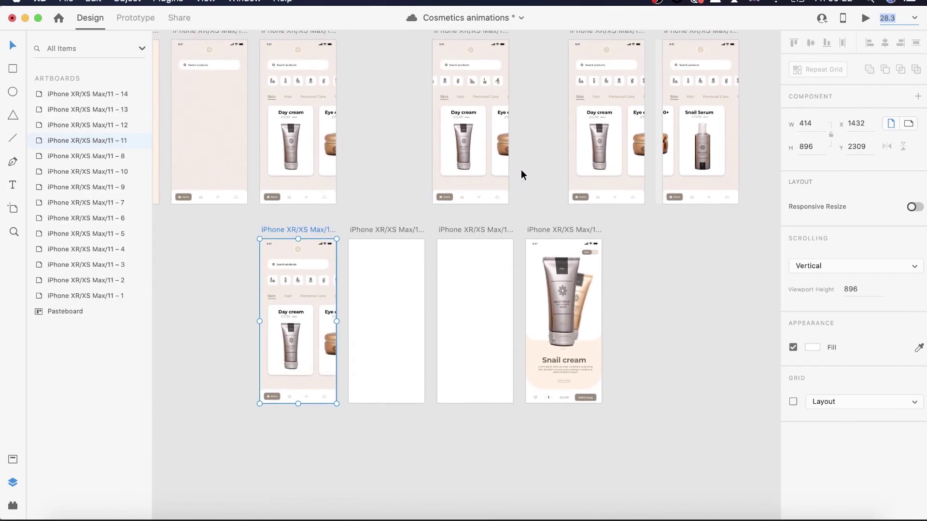
scroll(520, 169, right, 5)
scroll(520, 169, down, 2)
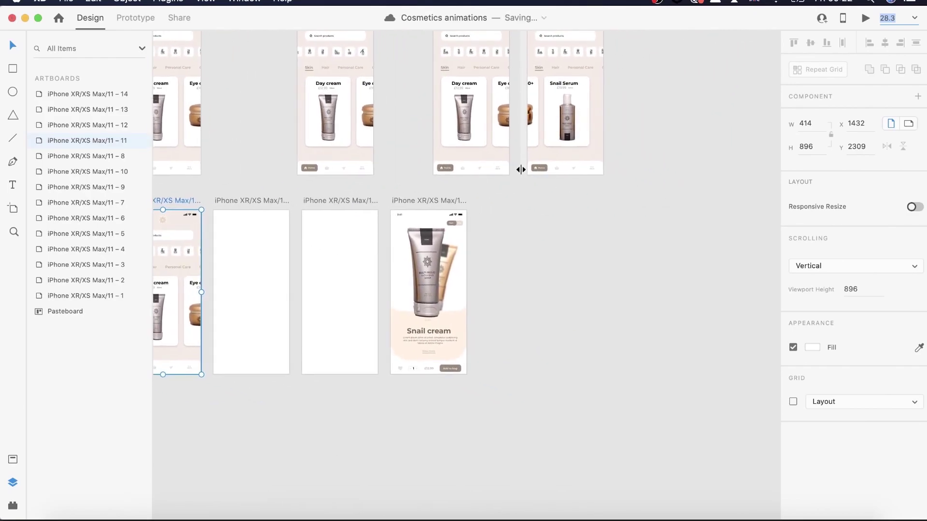
scroll(497, 251, right, 2)
scroll(497, 251, down, 5)
click(232, 85)
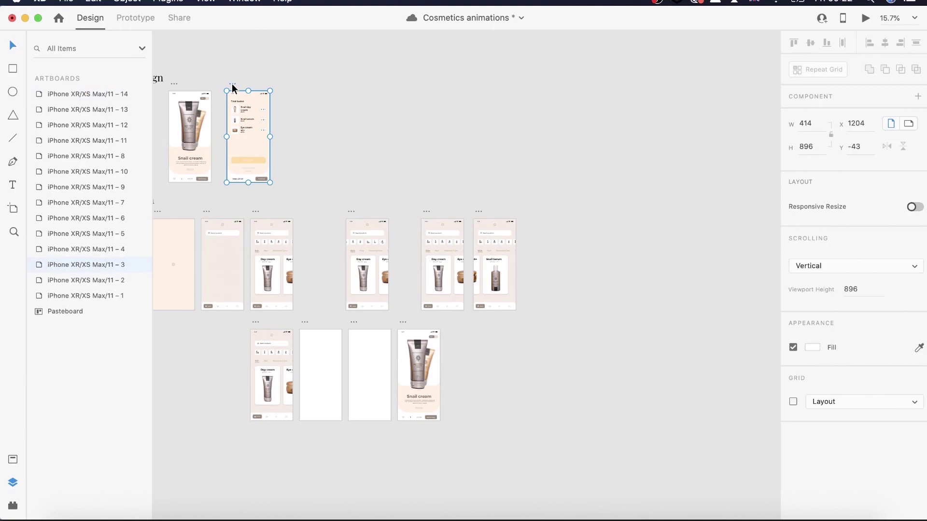
right_click(60, 267)
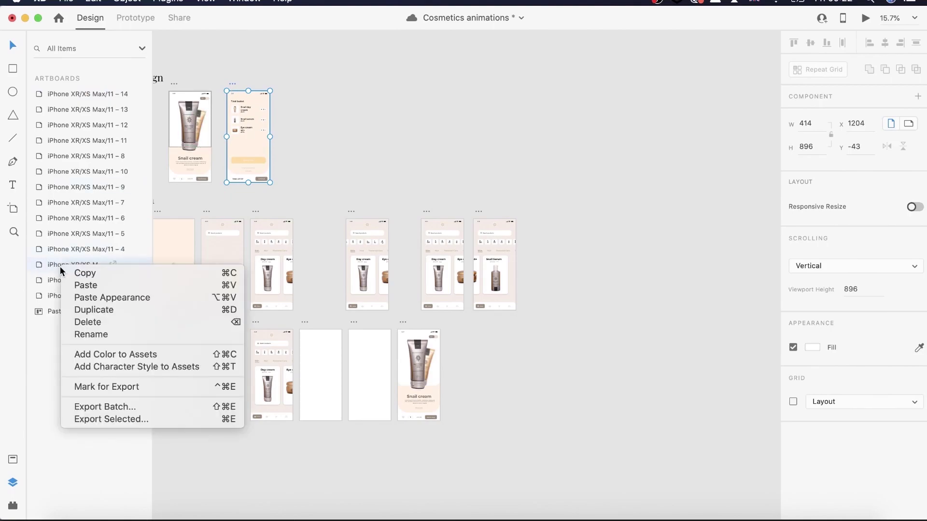
click(103, 310)
drag(277, 84, 449, 321)
Link the Add to bag button on artboard 14 to the Total basket artboard 15
scroll(441, 349, up, 3)
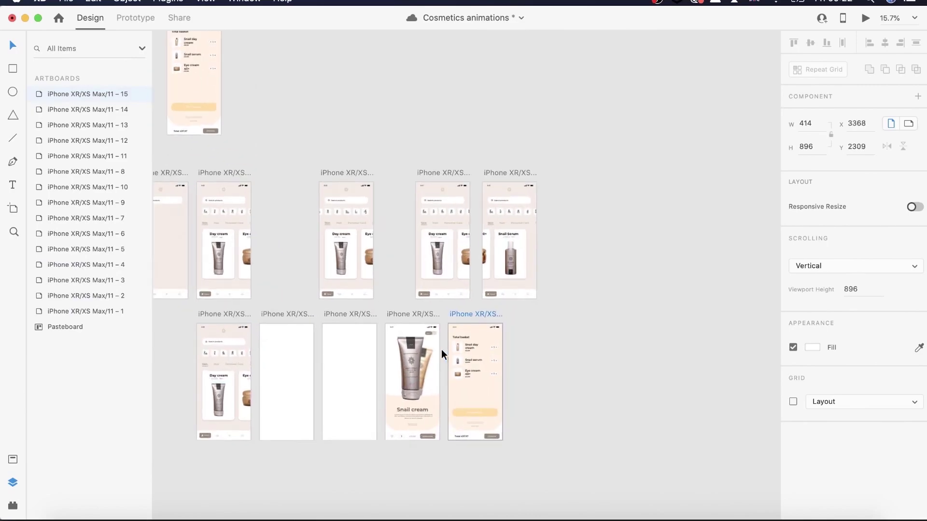
scroll(441, 349, up, 5)
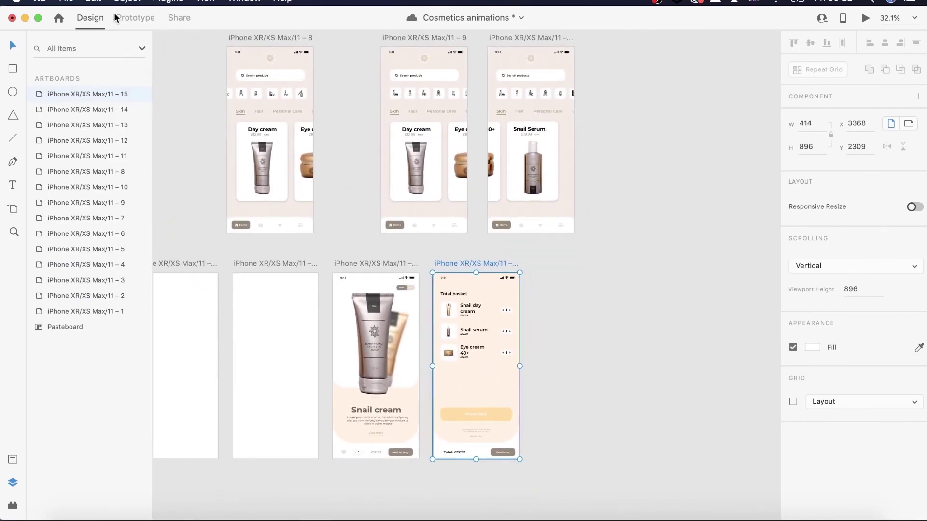
click(129, 18)
click(397, 453)
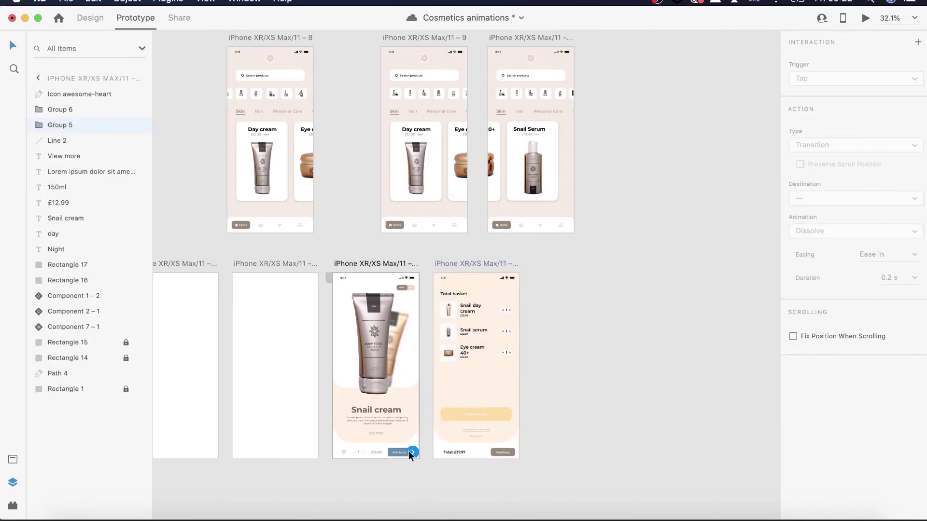
drag(413, 452, 445, 369)
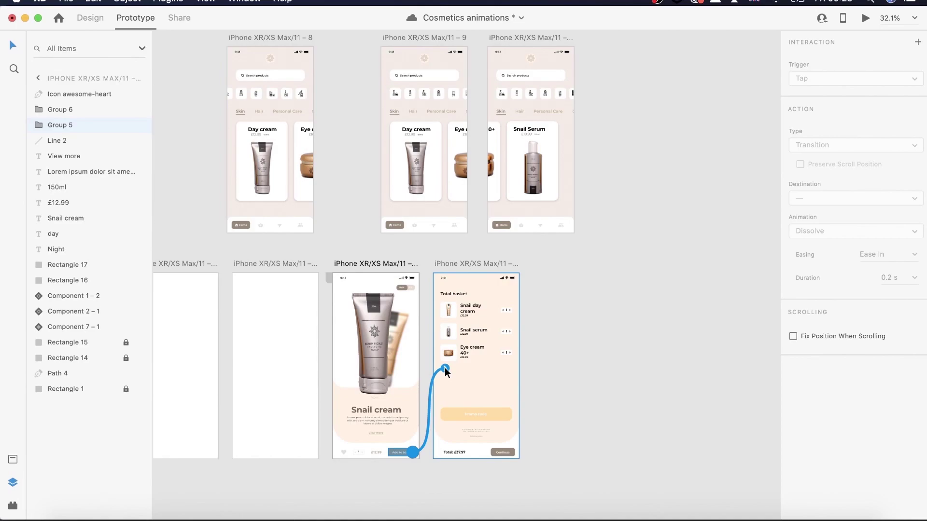
drag(445, 367, 443, 368)
Select the Snail day cream item's image, white card, name, price and quantity selector on artboard 15
click(89, 20)
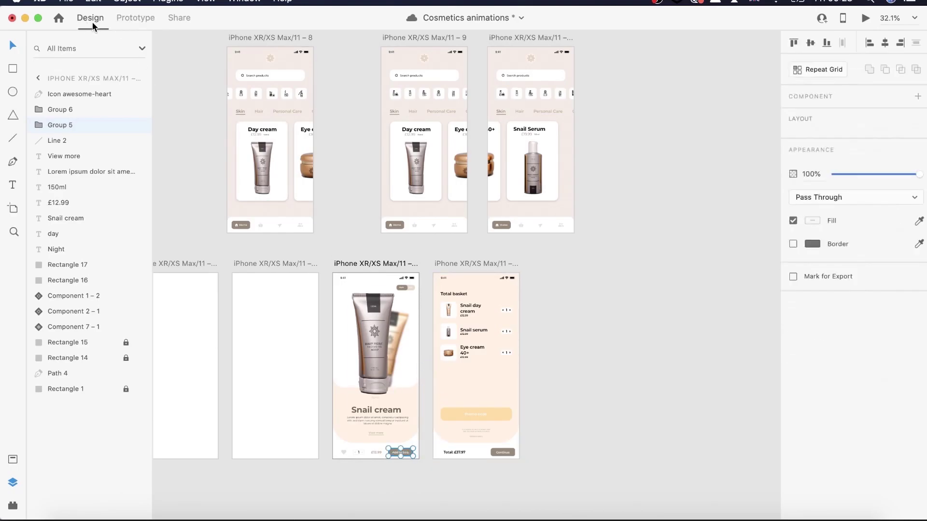
scroll(458, 330, up, 5)
scroll(458, 331, down, 2)
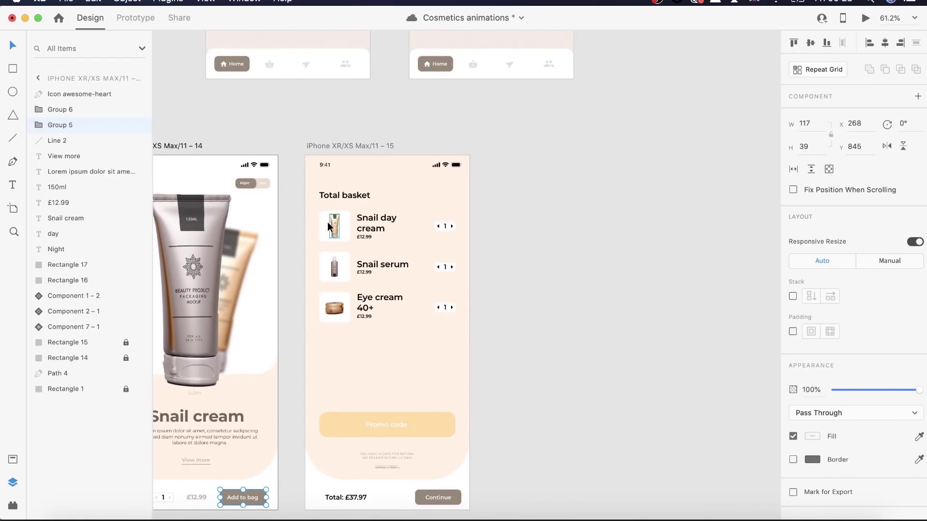
click(329, 227)
scroll(333, 227, up, 3)
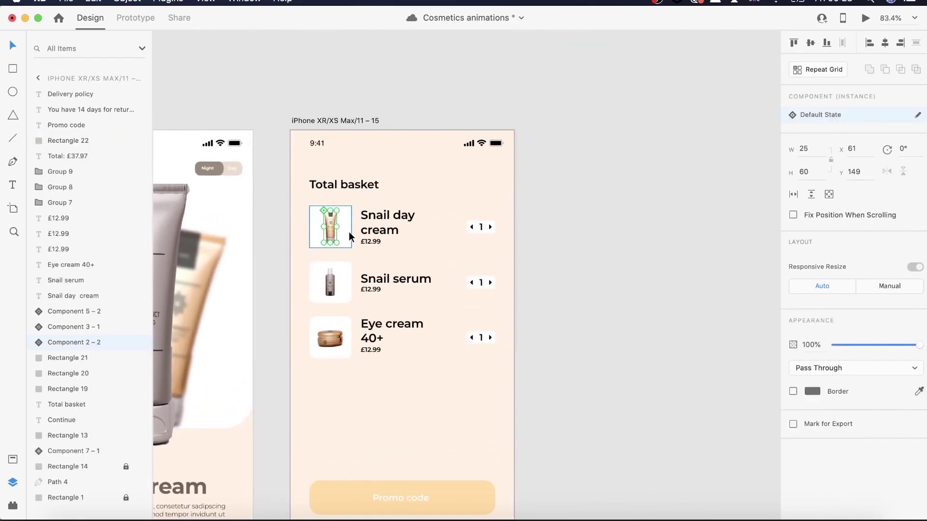
shift+click(350, 237)
shift+click(377, 222)
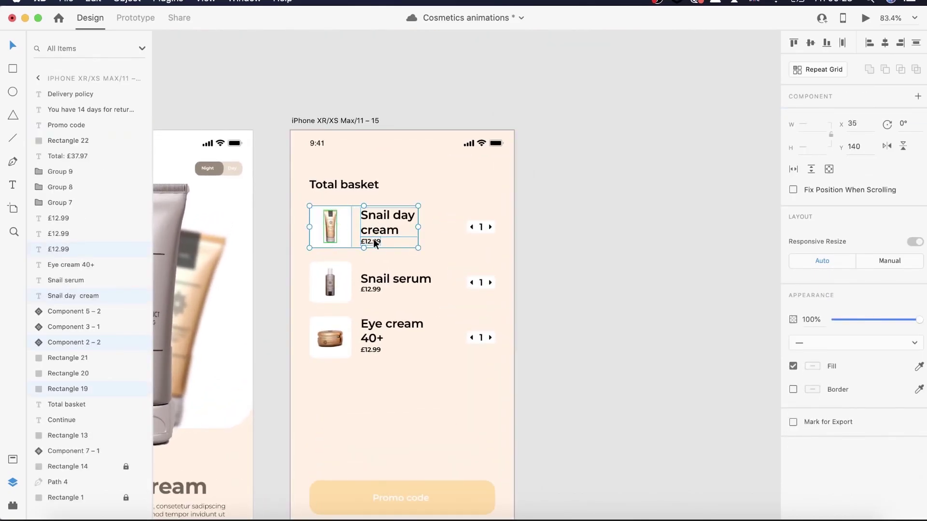
shift+click(484, 230)
Add the images, cards, names, prices and quantity selectors of Snail serum and Eye cream 40+ to the selection
shift+click(330, 287)
shift+click(321, 281)
shift+click(368, 278)
shift+click(372, 290)
shift+click(469, 288)
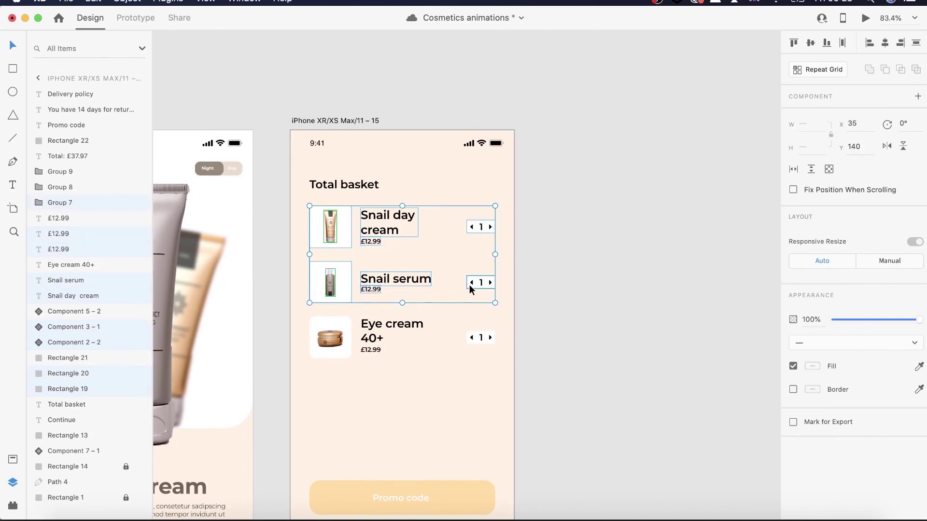
shift+click(326, 342)
shift+click(371, 327)
shift+click(369, 350)
shift+click(478, 338)
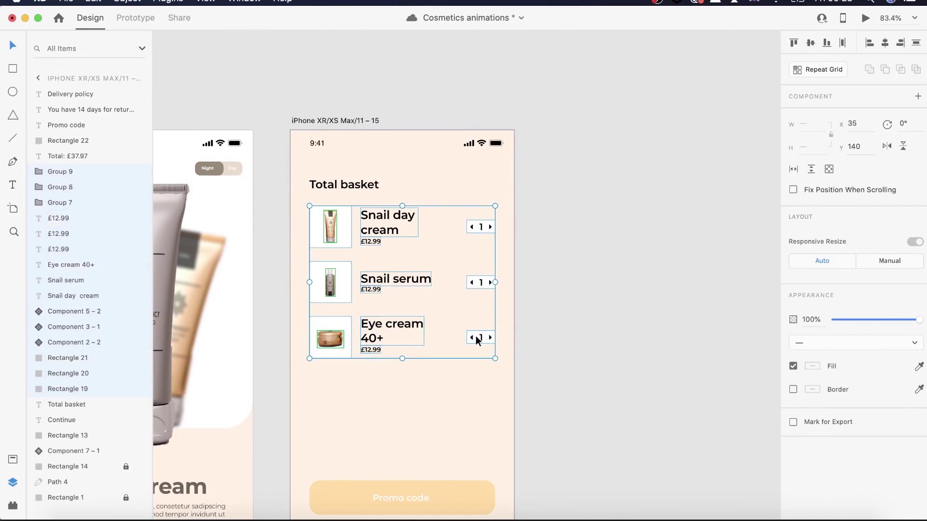
Add the Promo code button with its label, the return and delivery notice and the Delivery policy link to the selection
scroll(418, 365, down, 5)
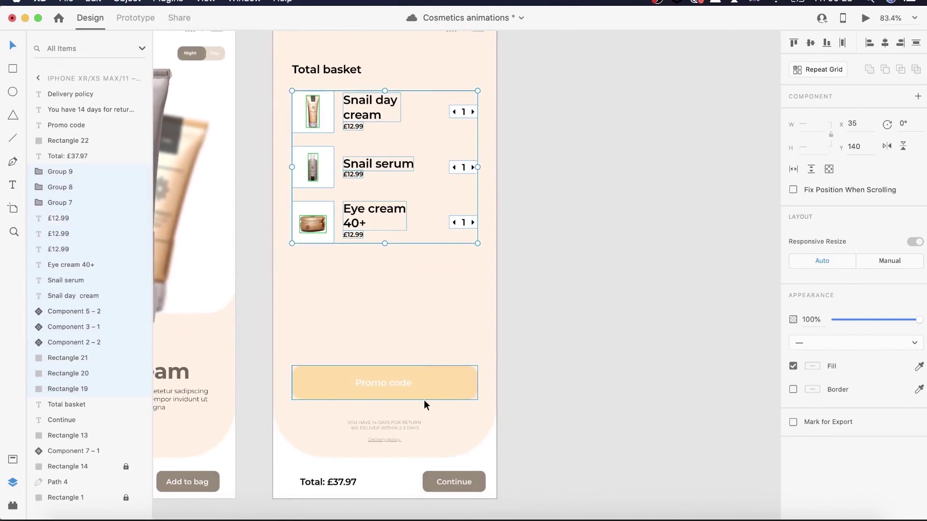
scroll(424, 399, down, 3)
shift+click(399, 392)
shift+click(436, 384)
shift+click(396, 415)
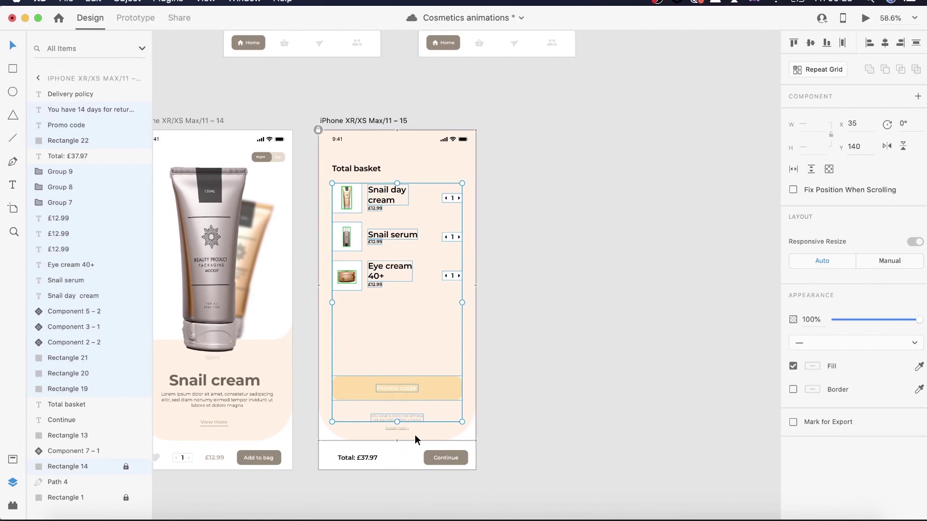
right_click(415, 434)
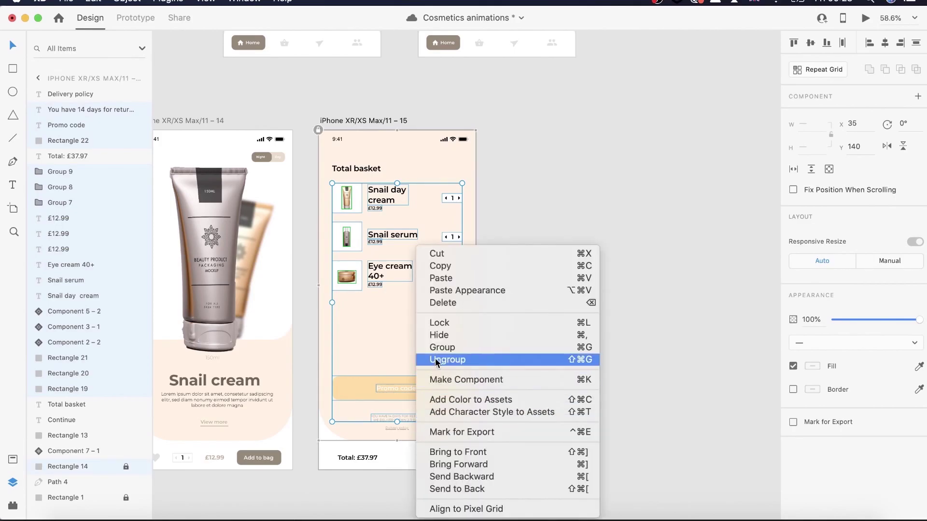
click(387, 420)
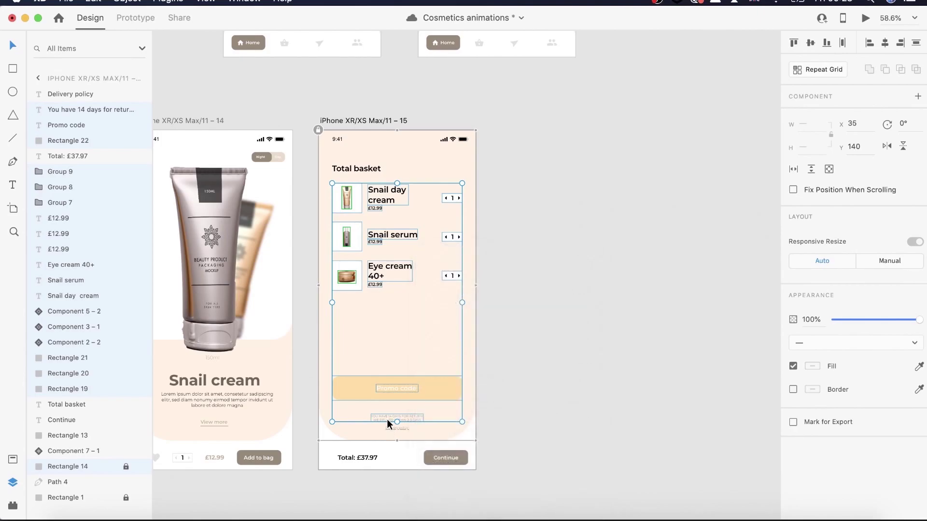
shift+click(394, 429)
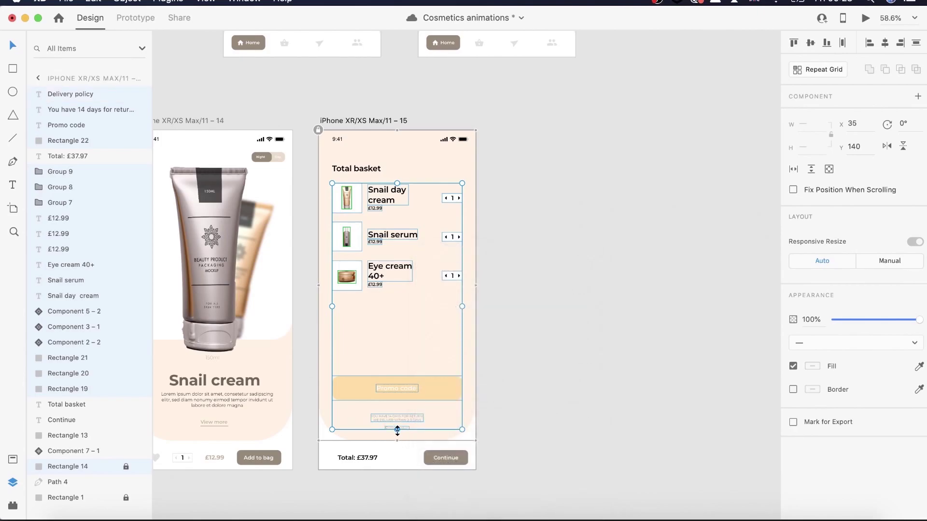
Move the selected basket content off artboard 15, group it, and place the group just above the artboard's upper edge
drag(386, 391, 385, 103)
right_click(385, 103)
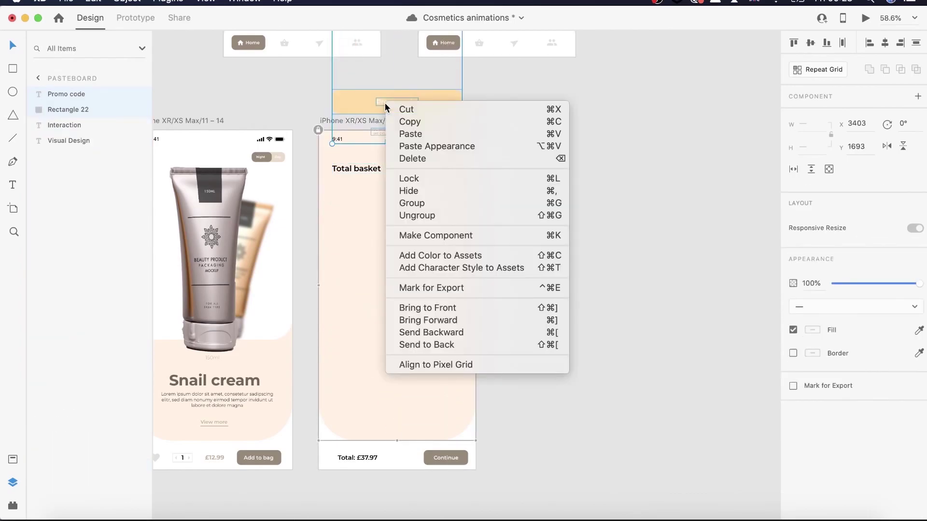
click(440, 202)
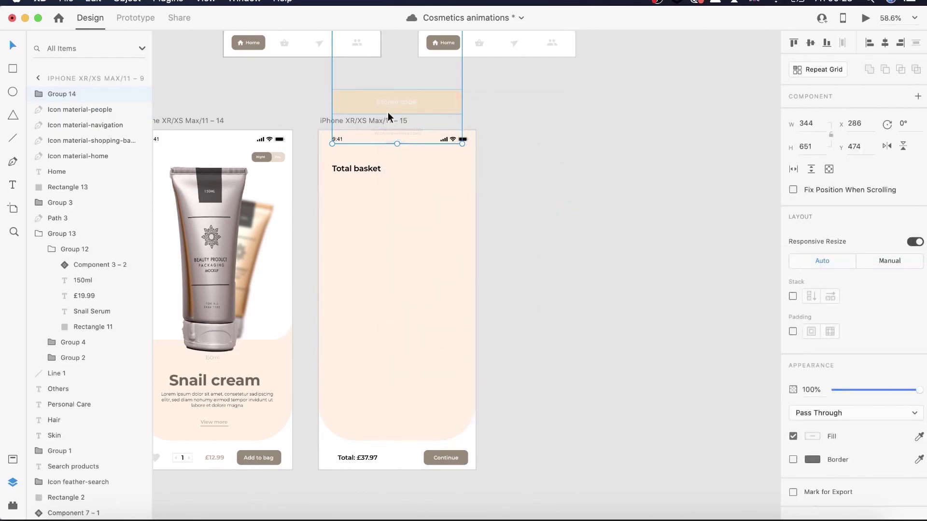
scroll(394, 115, up, 5)
scroll(394, 116, up, 1)
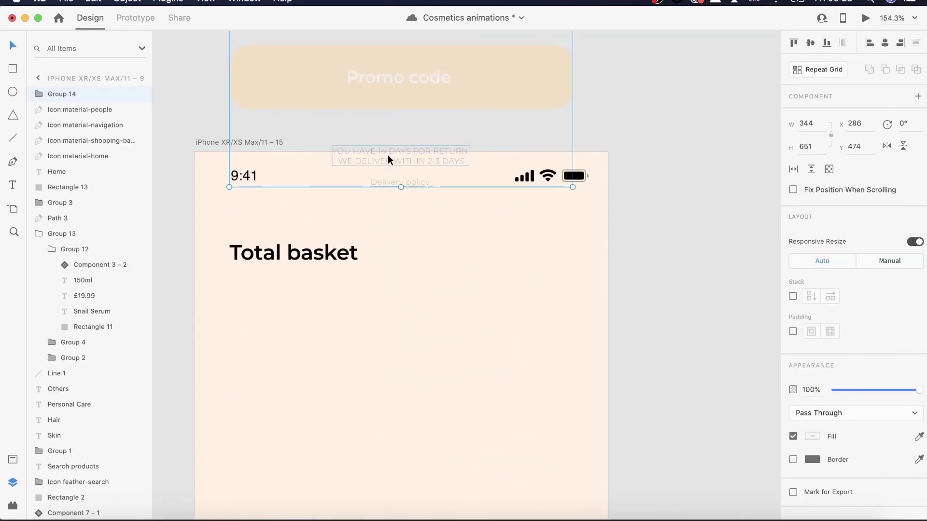
drag(387, 158, 387, 120)
scroll(397, 144, up, 5)
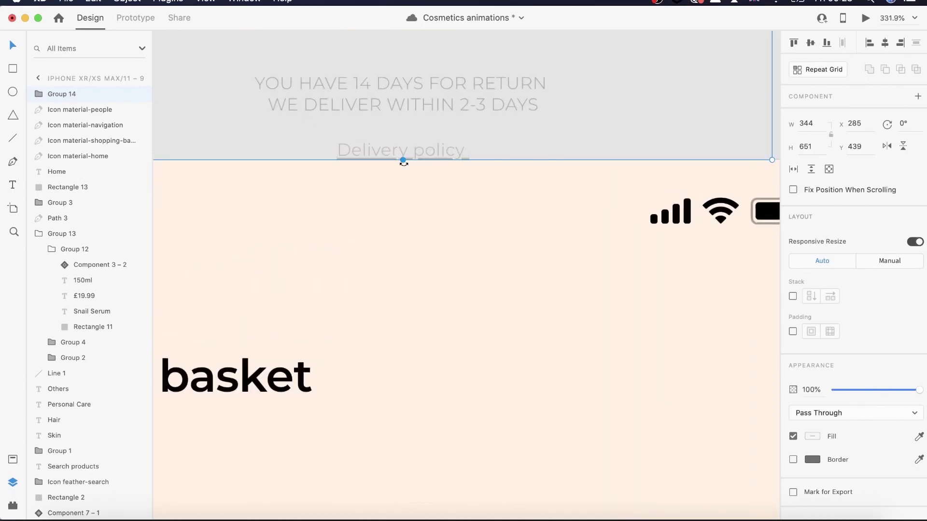
scroll(404, 167, down, 8)
scroll(404, 167, down, 4)
scroll(403, 173, down, 6)
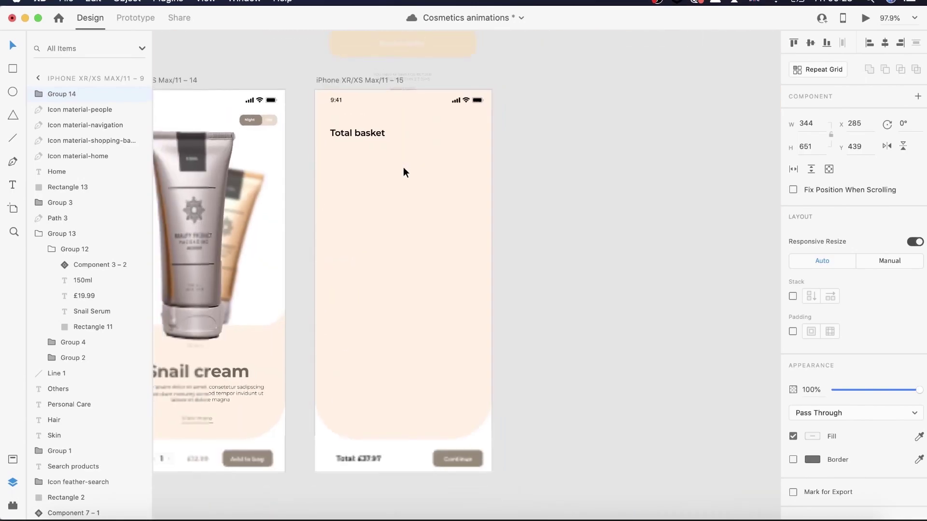
Unlock the peach background rectangle on artboard 15 and shorten it from below to end near the Total basket title
right_click(410, 222)
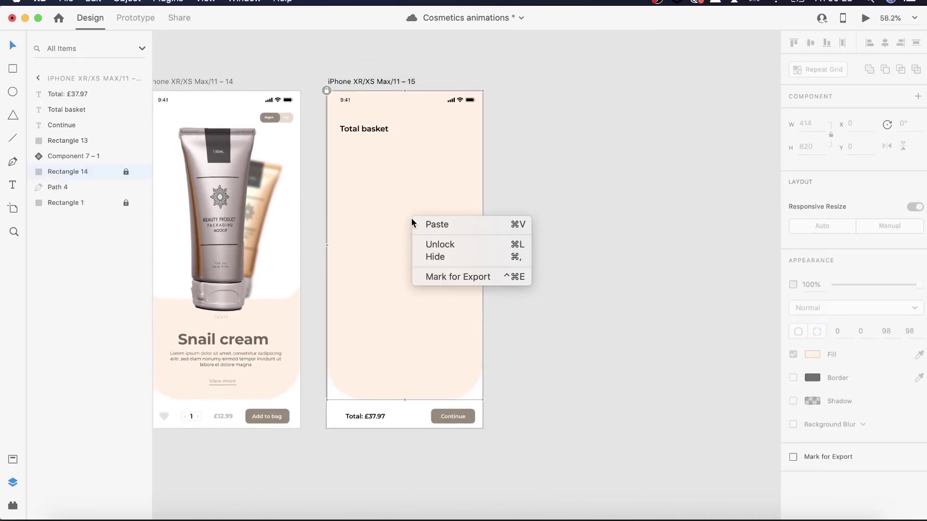
click(434, 244)
scroll(401, 237, down, 2)
scroll(401, 236, down, 1)
click(399, 291)
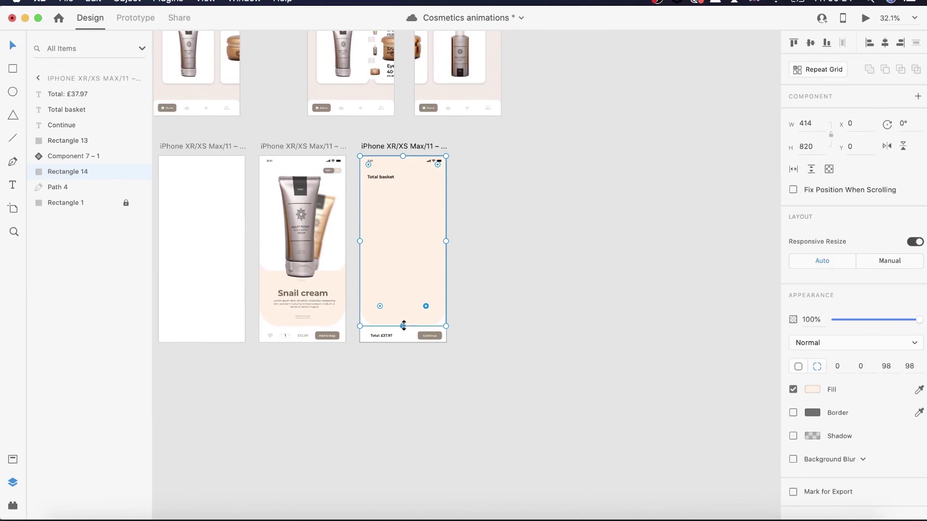
drag(403, 326, 405, 174)
click(384, 147)
Duplicate the Total basket artboard 3 and place the copy beside artboard 15 at X 3852, Y 2309
scroll(384, 144, down, 10)
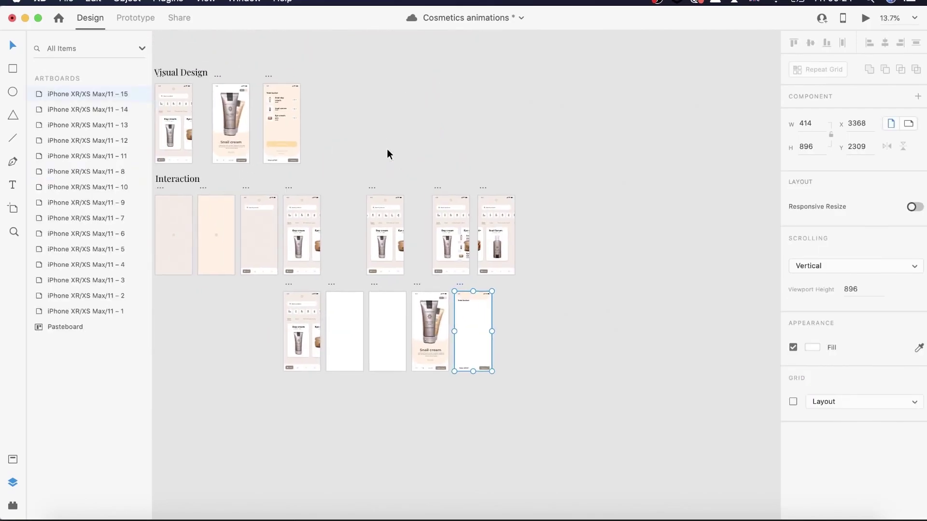
click(268, 75)
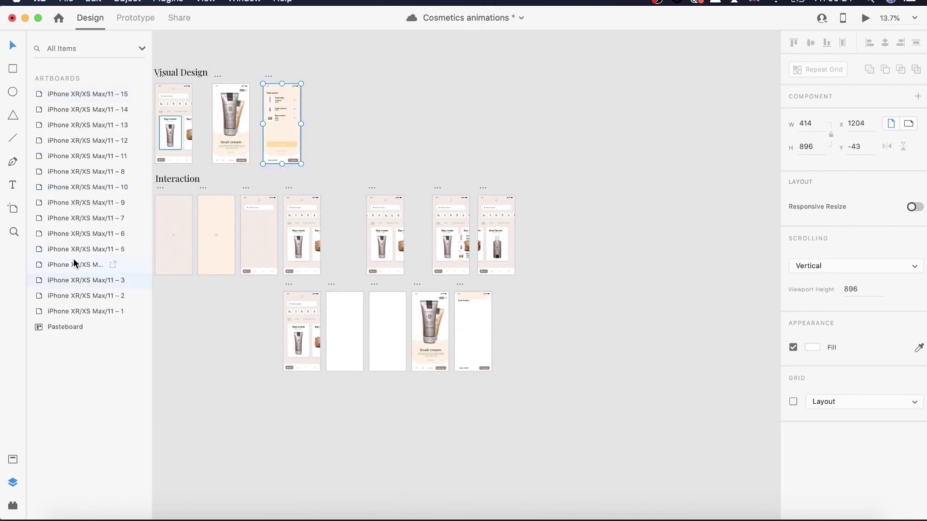
right_click(76, 278)
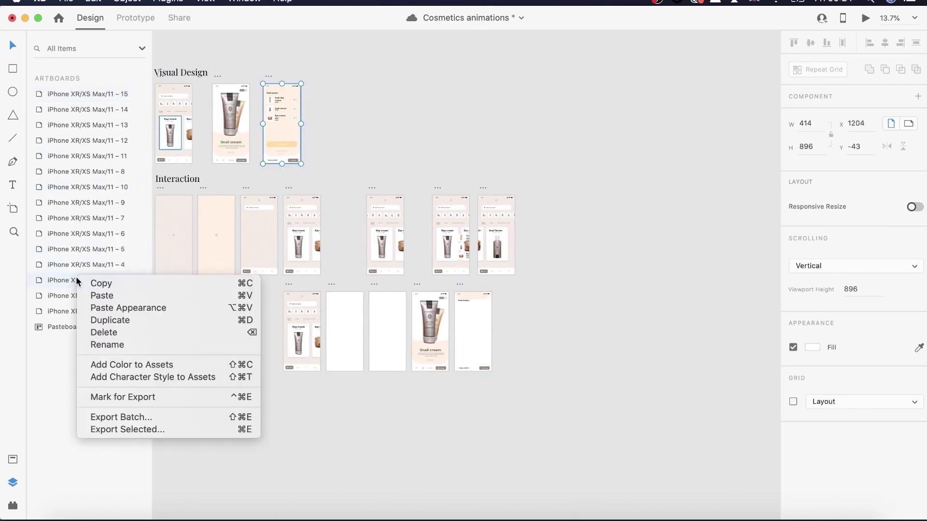
click(104, 320)
drag(314, 80, 502, 282)
scroll(490, 318, up, 2)
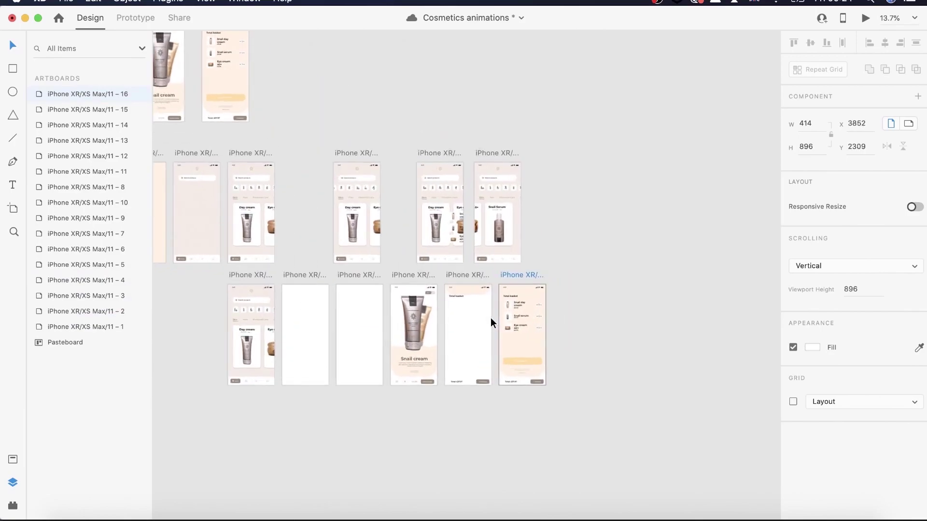
Link artboard 15 to artboard 16 with a Time trigger, 0 s delay, Auto-Animate, Snap easing and 1.5 s duration
scroll(490, 318, up, 5)
click(323, 236)
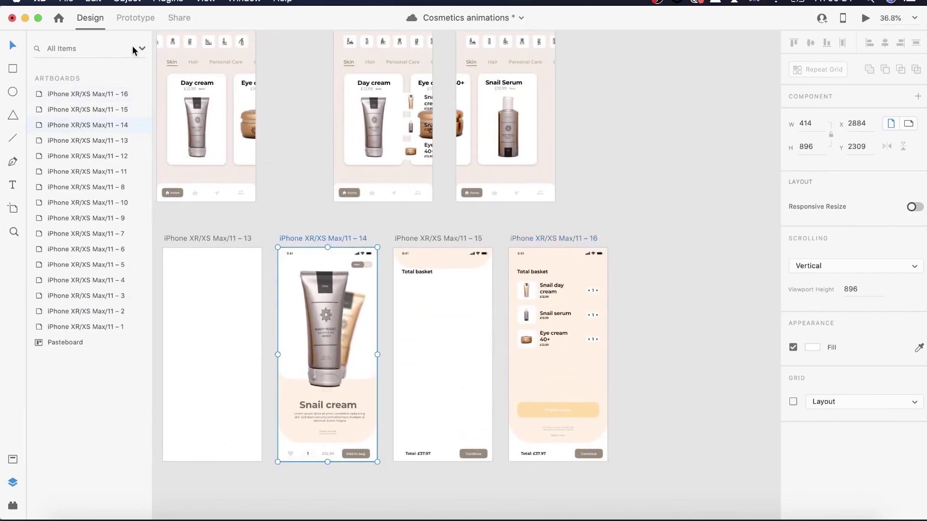
click(136, 17)
drag(376, 341, 378, 444)
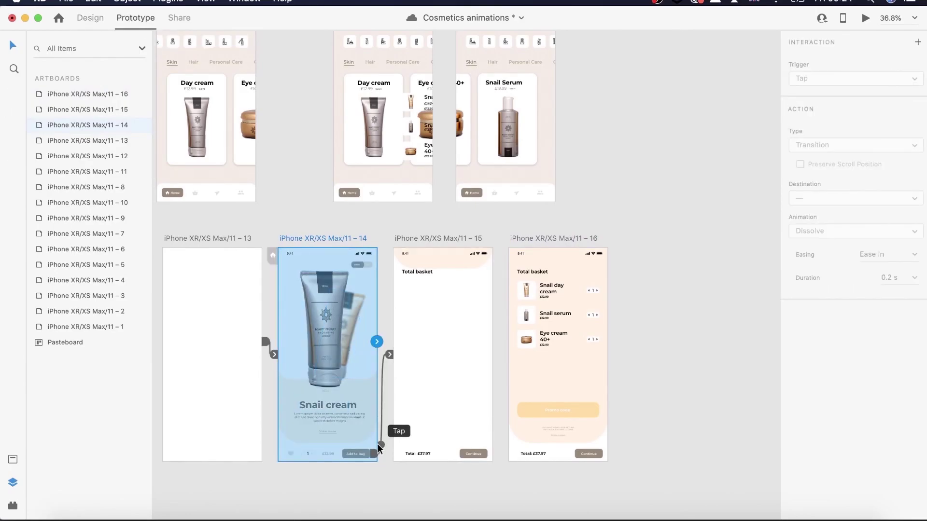
click(418, 236)
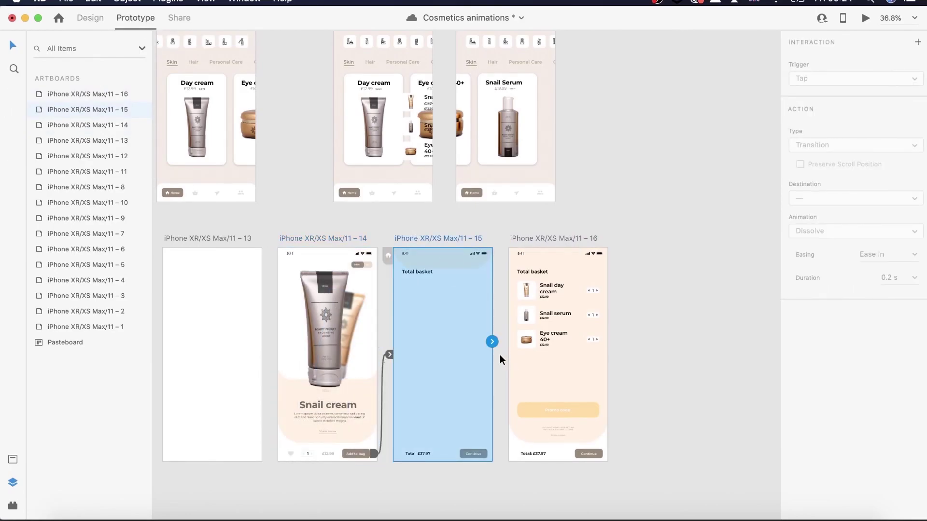
drag(492, 343, 515, 346)
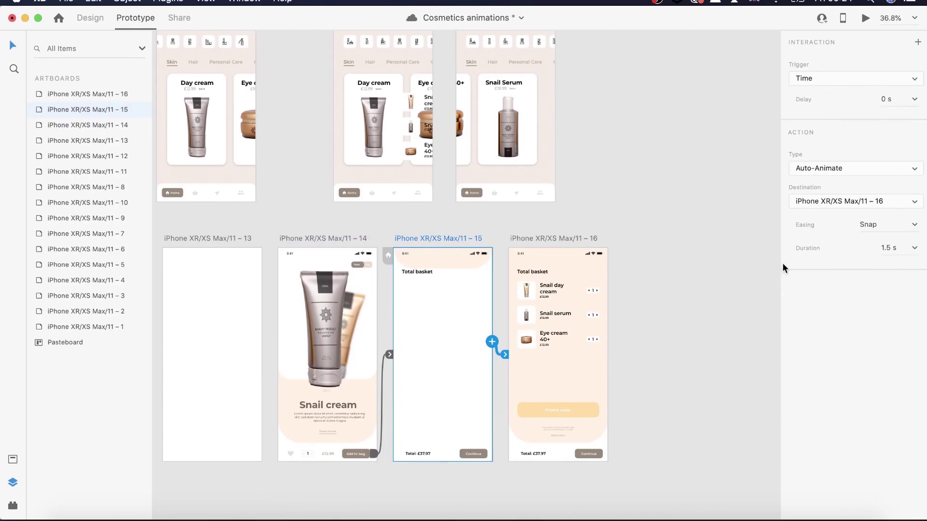
scroll(677, 257, down, 5)
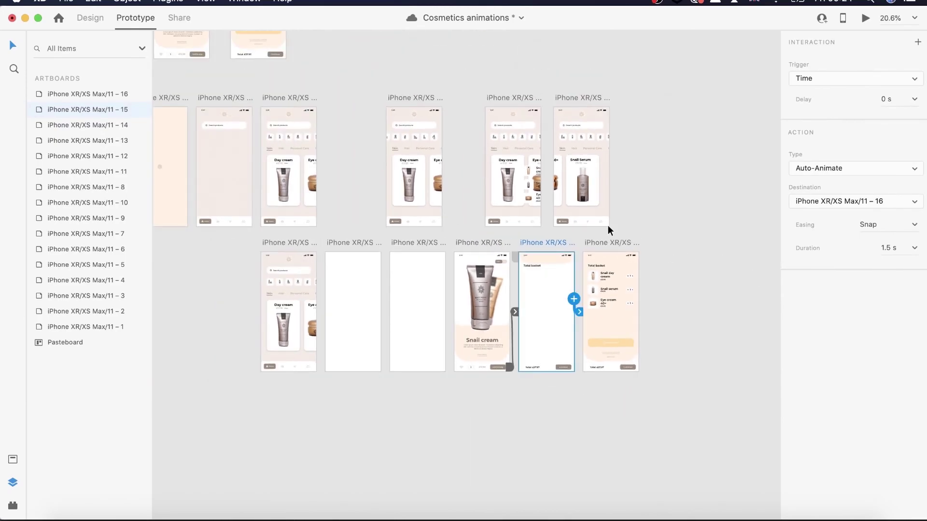
Preview the prototype from artboard 14, test Add to bag through to the Total basket page, and close the preview
click(474, 241)
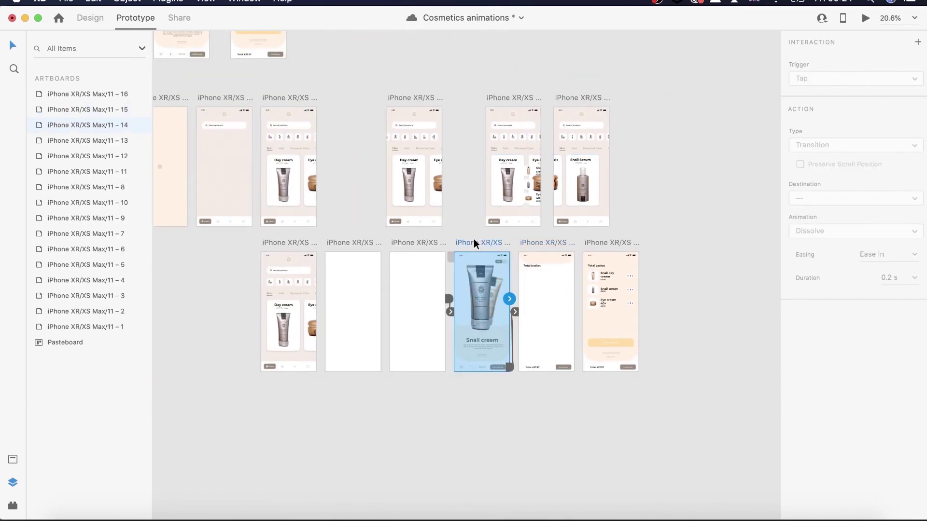
click(864, 19)
click(493, 505)
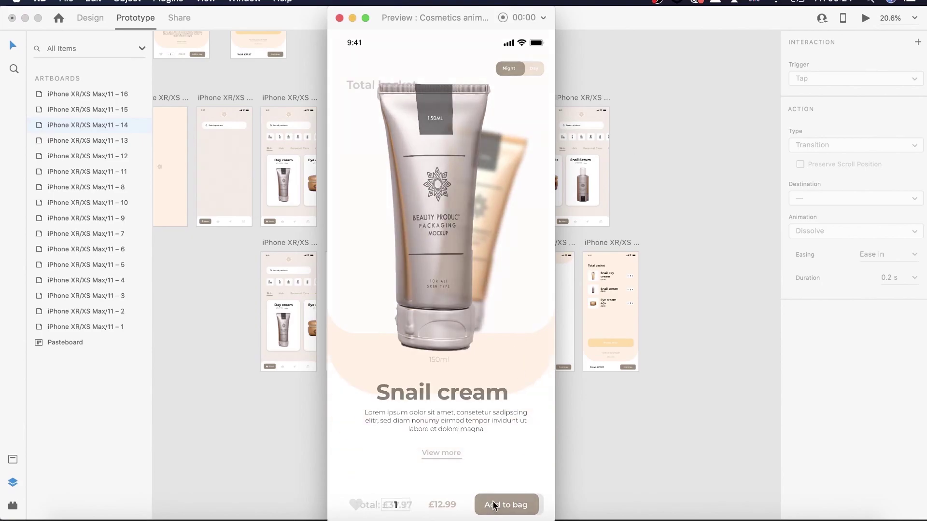
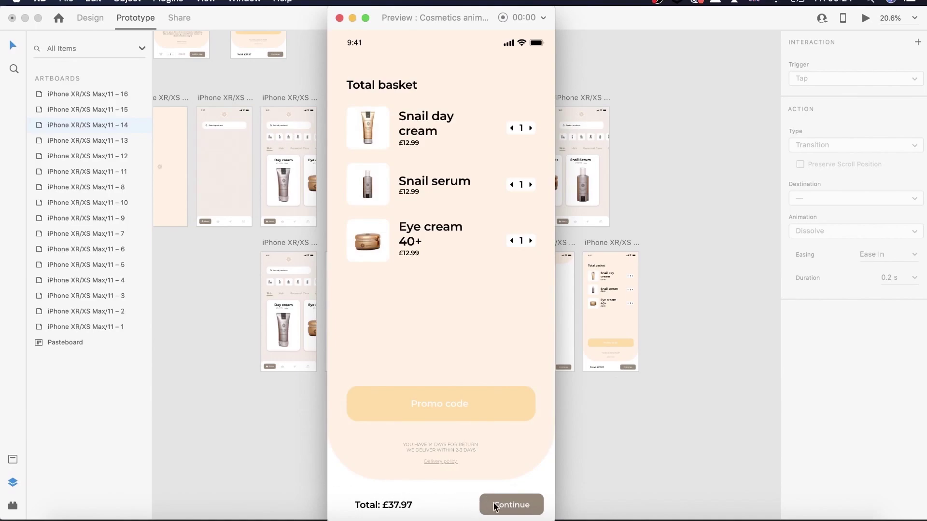
click(339, 18)
Duplicate the Total basket artboard 16 beside the original at X 4336, Y 2309
scroll(491, 218, down, 2)
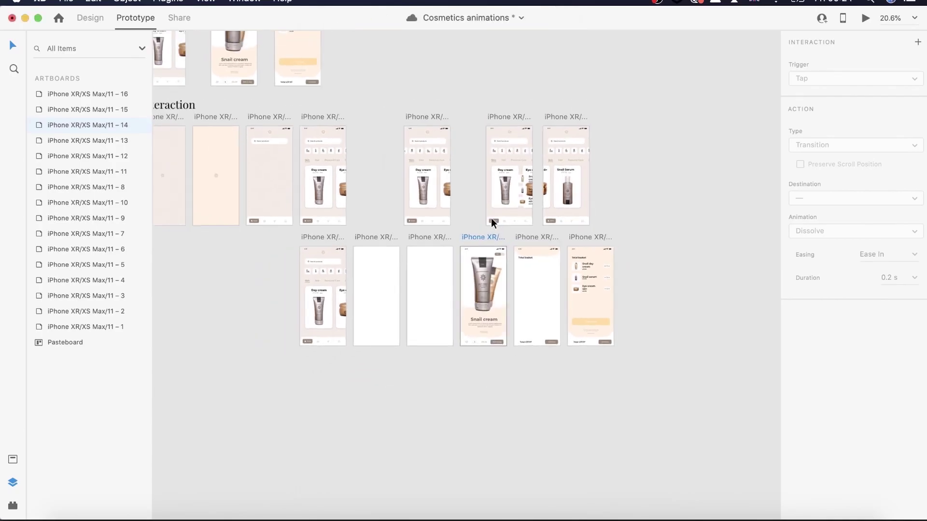
scroll(491, 219, up, 3)
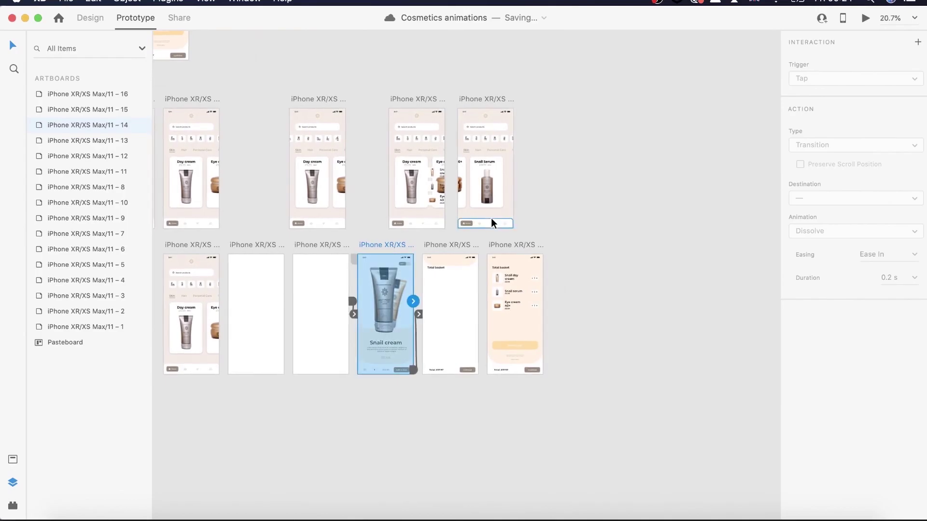
scroll(491, 218, right, 2)
scroll(491, 218, down, 1)
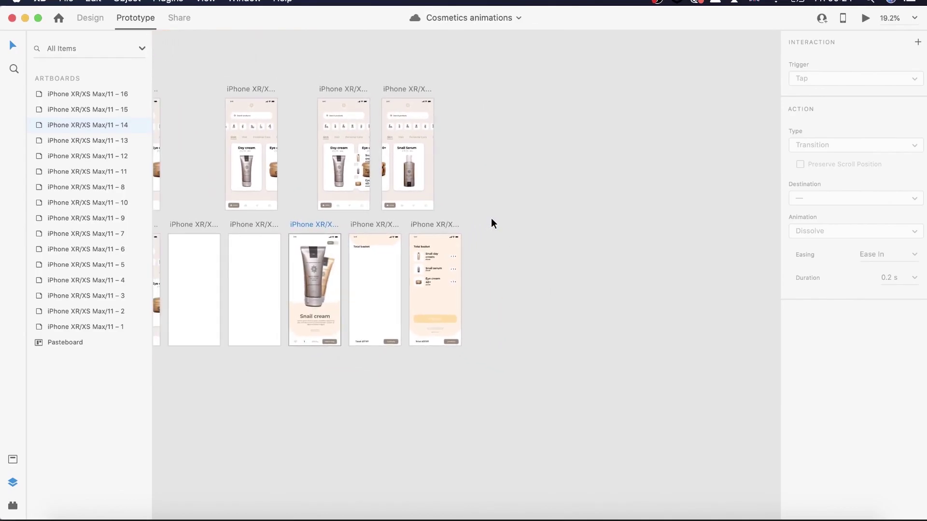
scroll(491, 218, up, 2)
scroll(491, 223, up, 4)
scroll(491, 219, down, 4)
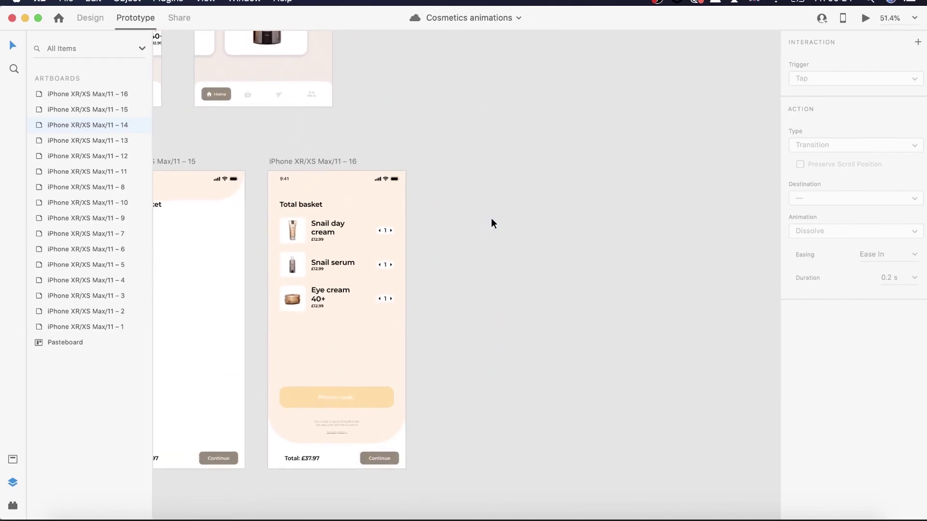
click(94, 18)
click(295, 148)
right_click(64, 90)
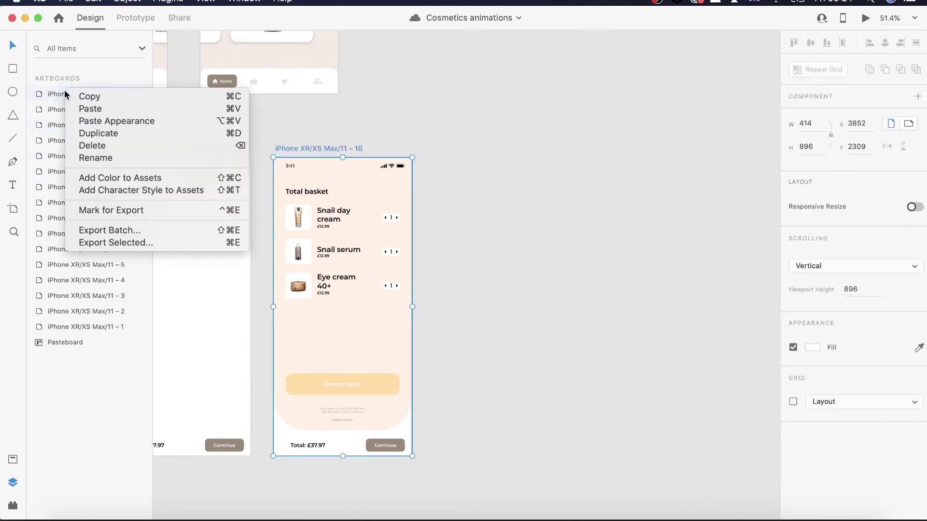
click(87, 133)
scroll(492, 252, down, 1)
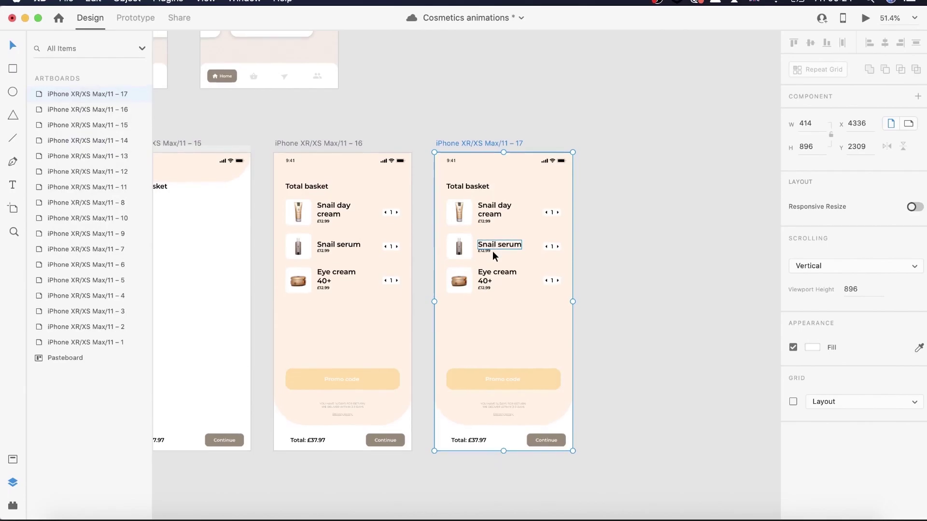
Bring the Continue label and its button rectangle to the front of the layer order on artboard 17
click(557, 432)
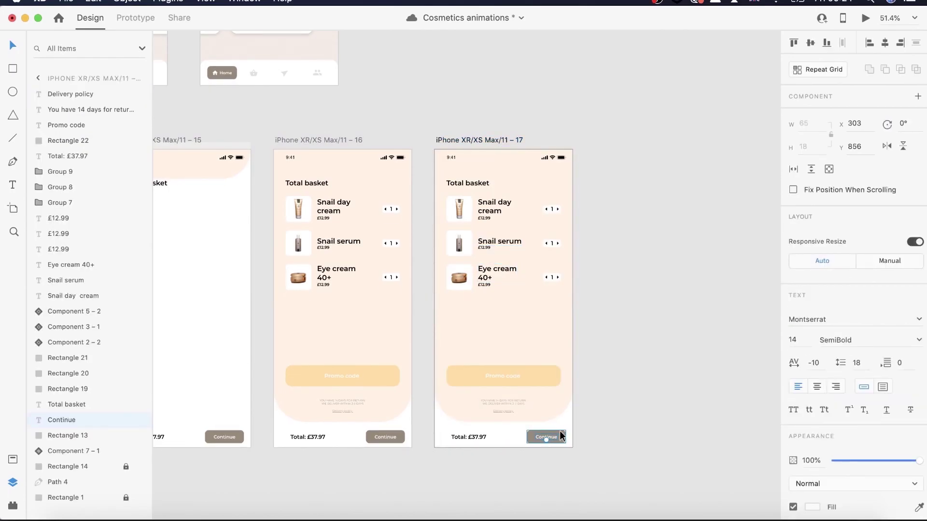
click(560, 431)
shift+click(64, 423)
drag(64, 422, 75, 92)
click(612, 271)
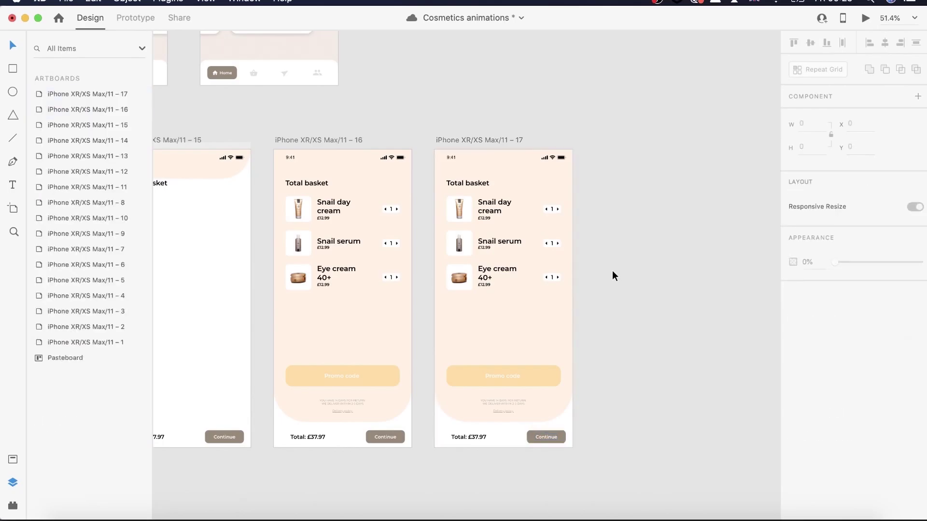
Enlarge the Continue button's rectangle on artboard 17 to 444 × 936 at X -9, Y -23 so it covers the whole artboard
scroll(613, 272, up, 5)
scroll(612, 271, up, 2)
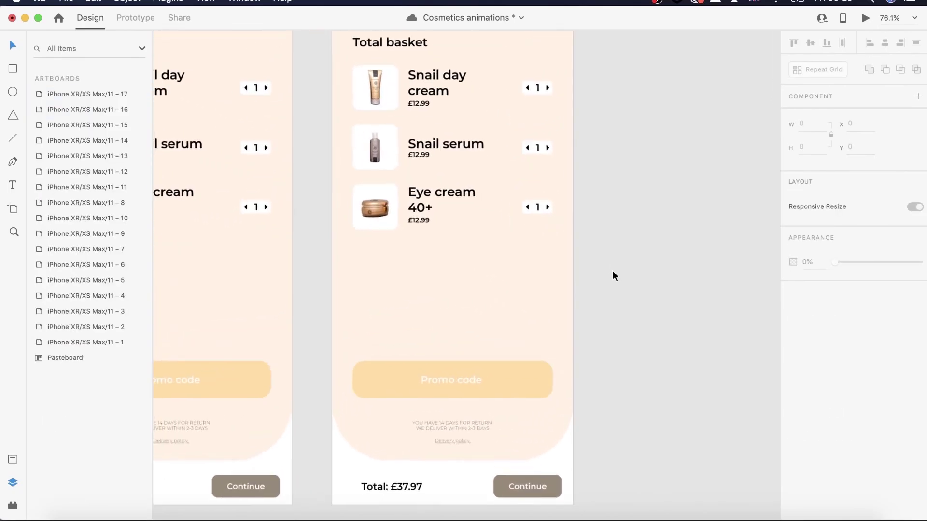
click(503, 480)
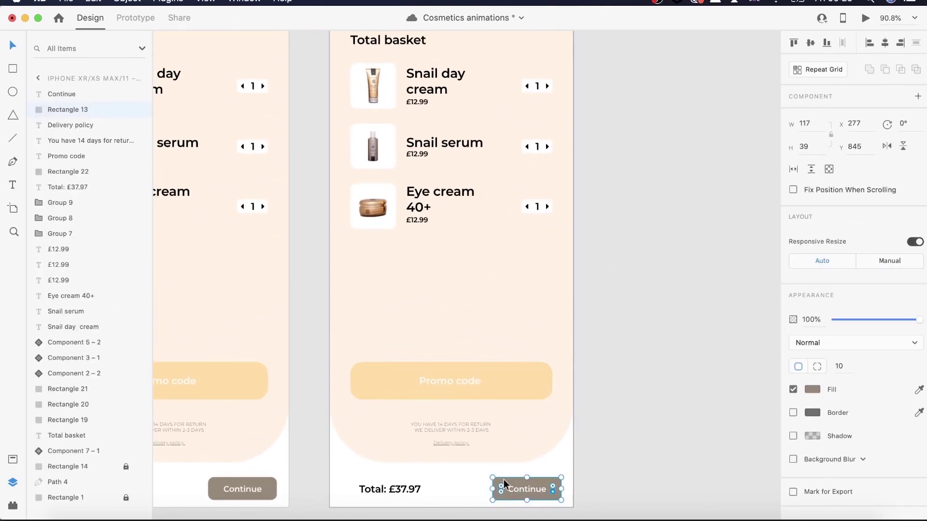
click(836, 459)
click(496, 488)
drag(492, 478, 366, 117)
scroll(447, 285, down, 5)
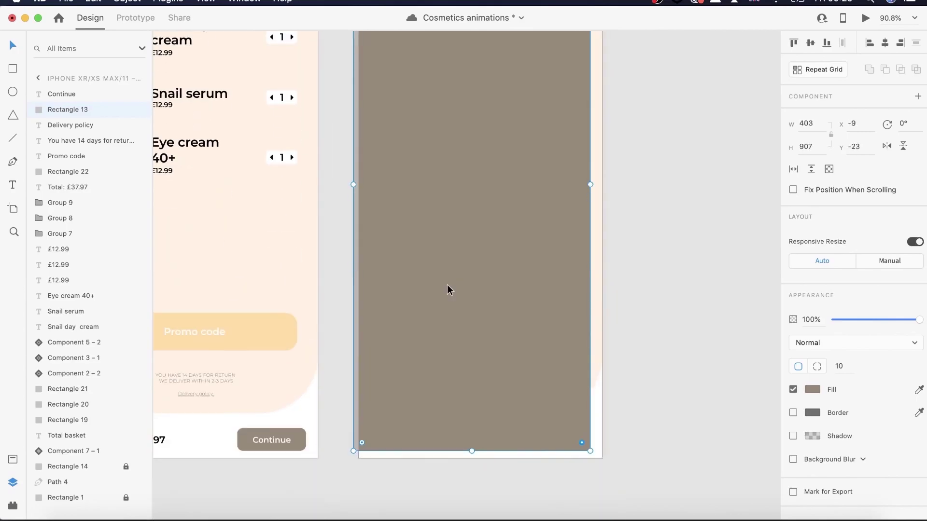
drag(589, 452, 614, 468)
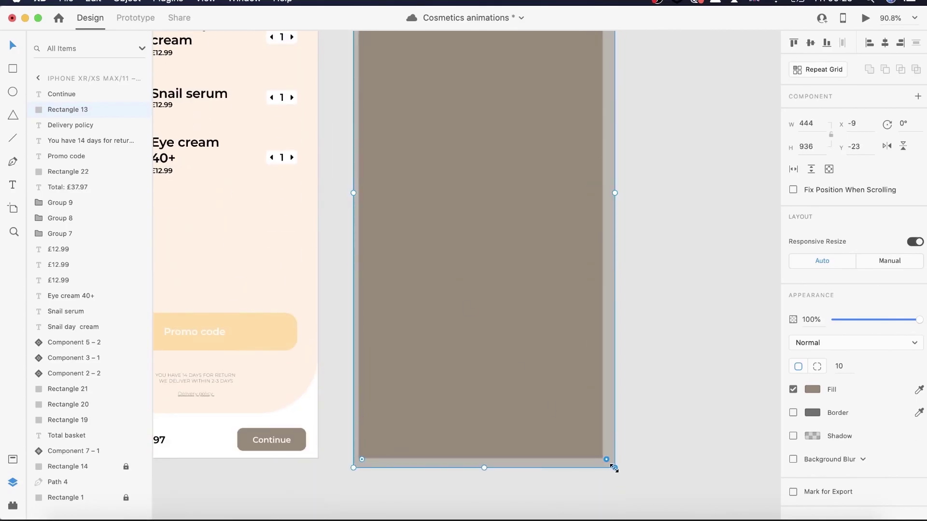
click(633, 460)
Add the text "Thank you" over the brown rectangle on artboard 17 with white fill #FFFFFF and font size 100
scroll(514, 410, up, 4)
scroll(513, 410, up, 1)
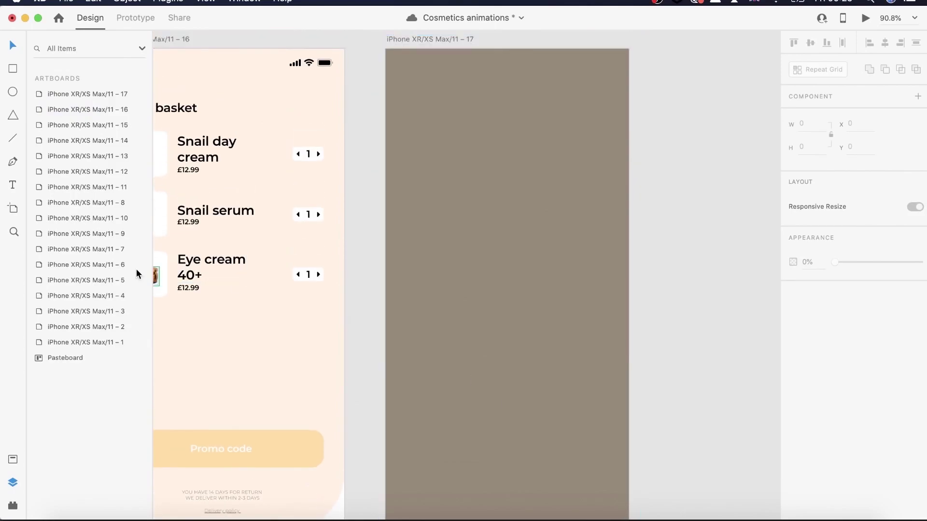
click(12, 185)
click(420, 250)
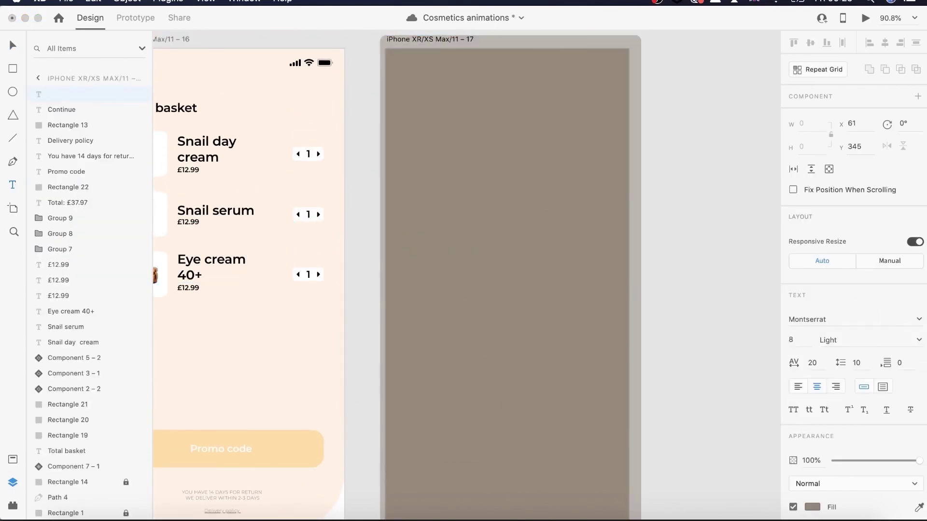
key(cmd+v)
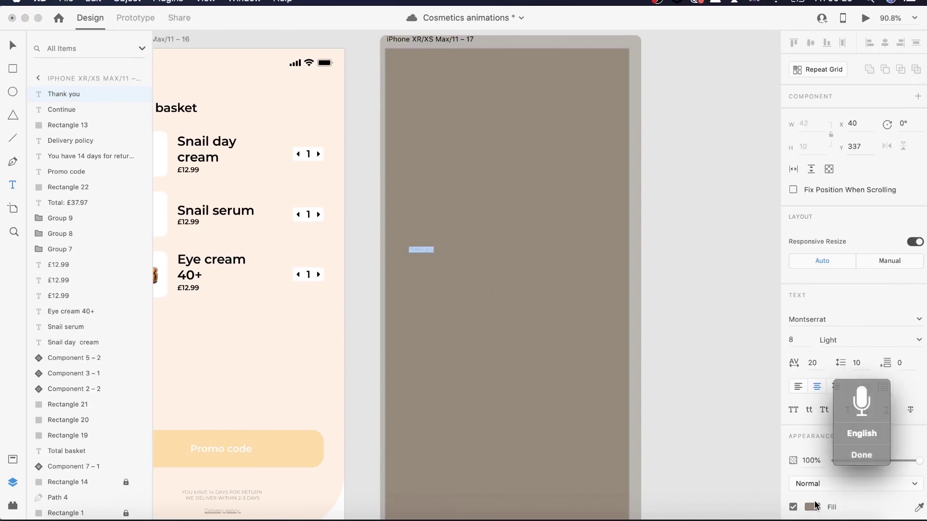
click(812, 507)
drag(700, 389, 650, 340)
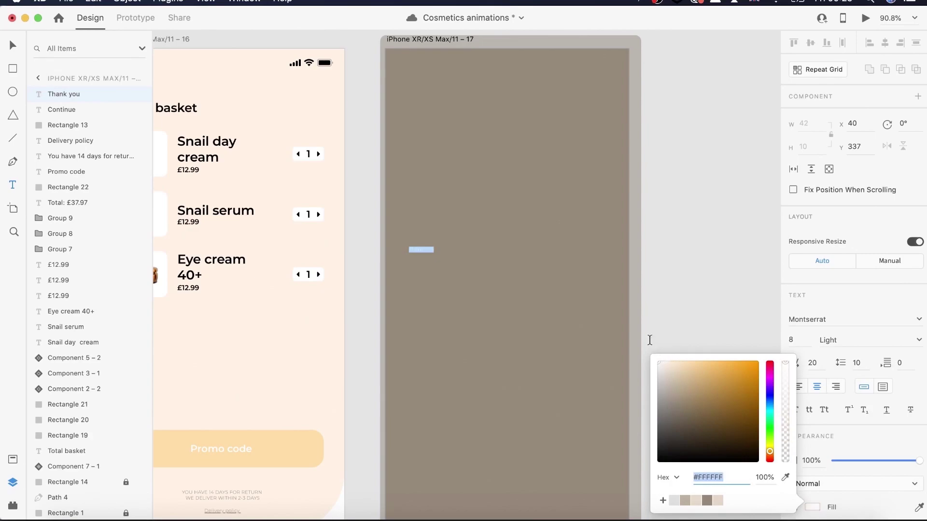
click(13, 45)
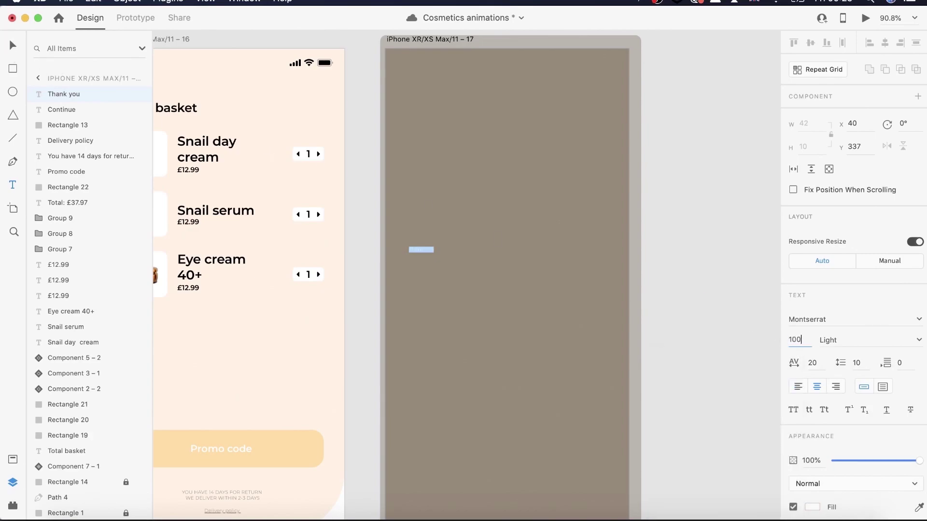
key(Return)
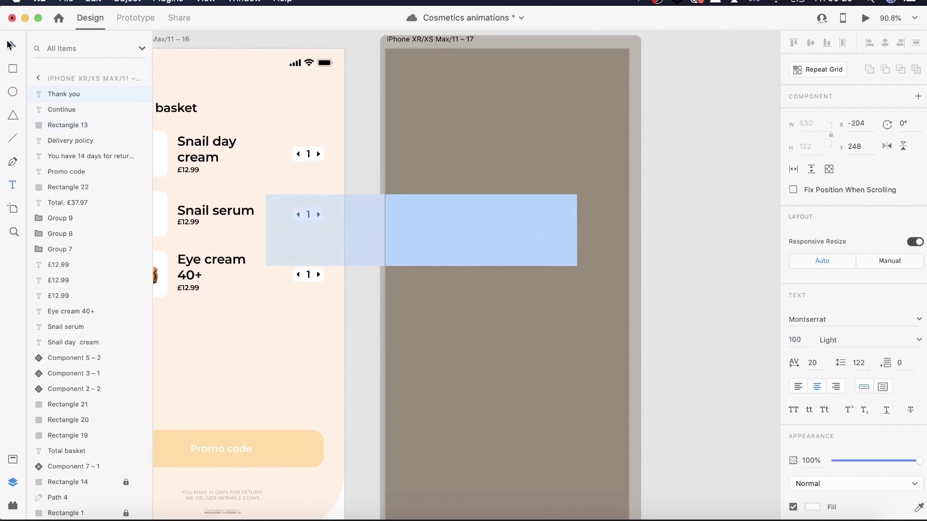
Break "Thank you" onto two lines and move the text to X 50, Y 301, centred on artboard 17
click(9, 45)
drag(426, 227, 562, 215)
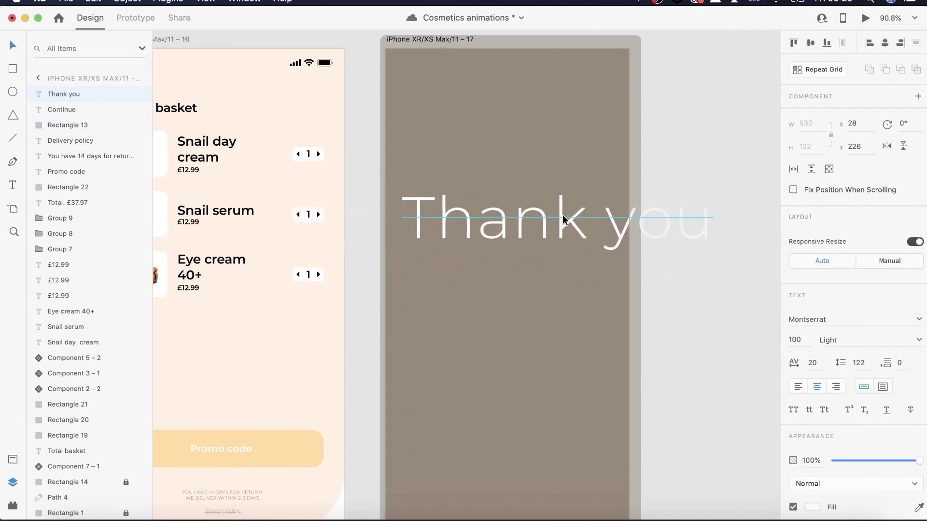
double_click(597, 224)
click(597, 223)
key(Return)
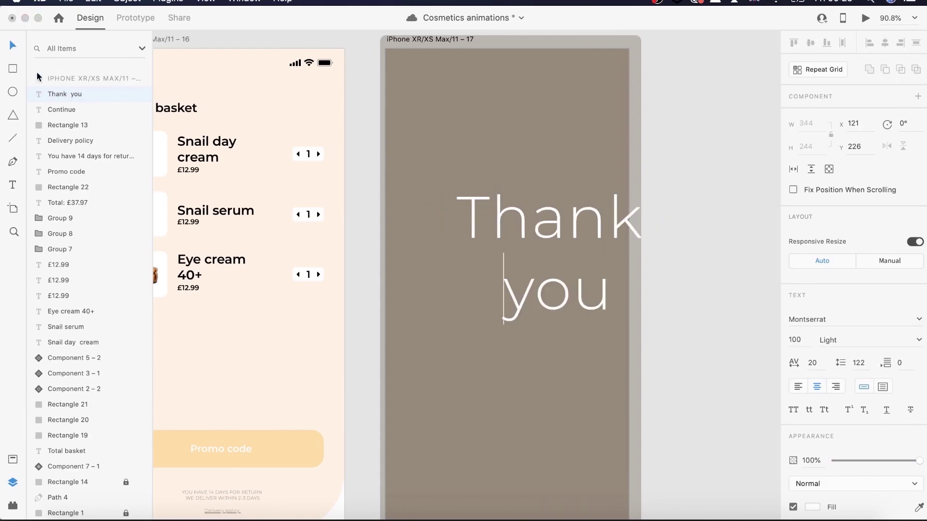
click(10, 45)
drag(596, 234, 550, 277)
scroll(551, 276, down, 5)
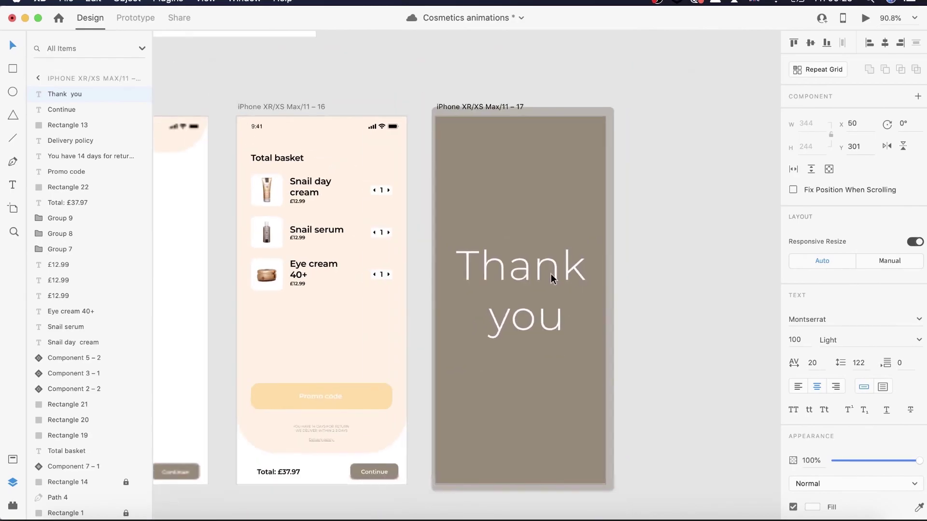
Try the Bold weight on "Thank you", set it to Medium instead, and move the text up to X 41, Y 266
click(919, 340)
click(859, 402)
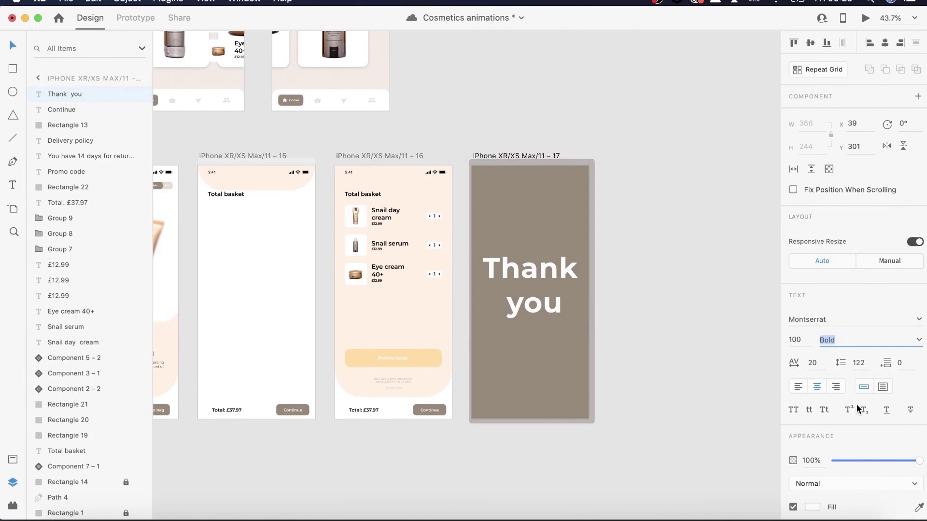
click(920, 339)
click(847, 379)
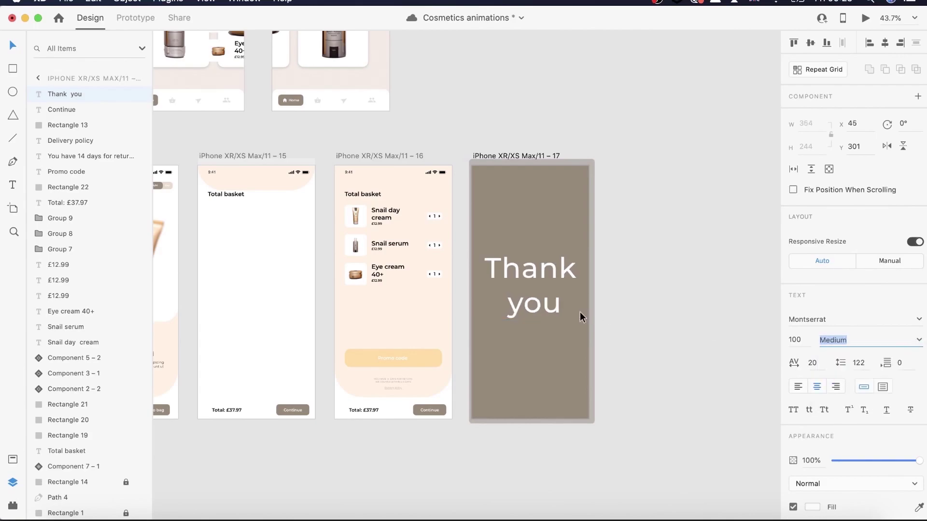
drag(540, 274, 540, 263)
Link the Continue label on artboard 16 to artboard 17 with a Tap trigger, Auto-Animate, Snap easing and 1.5 s duration
scroll(540, 262, down, 5)
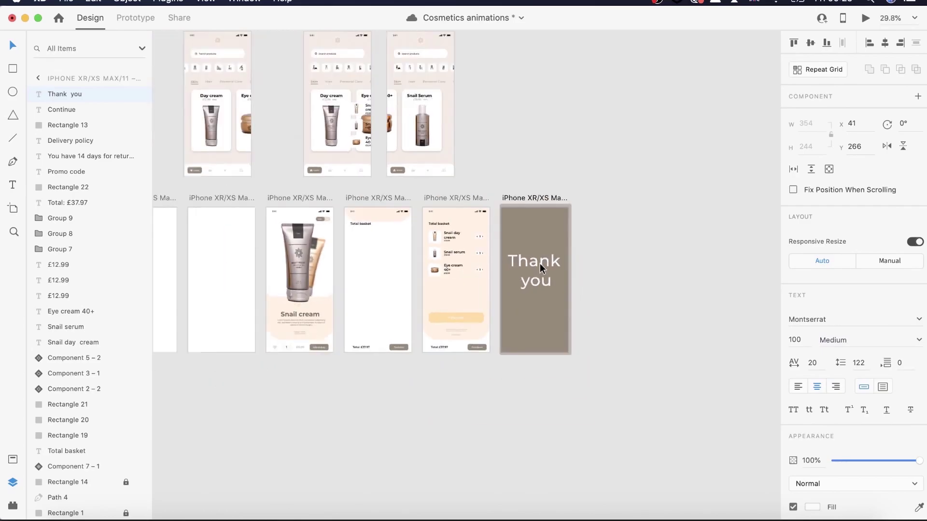
click(324, 203)
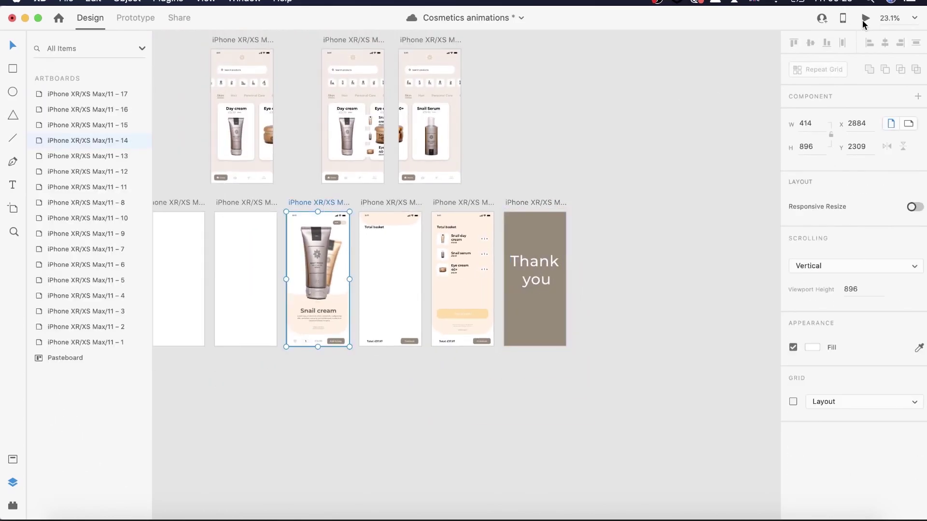
click(135, 20)
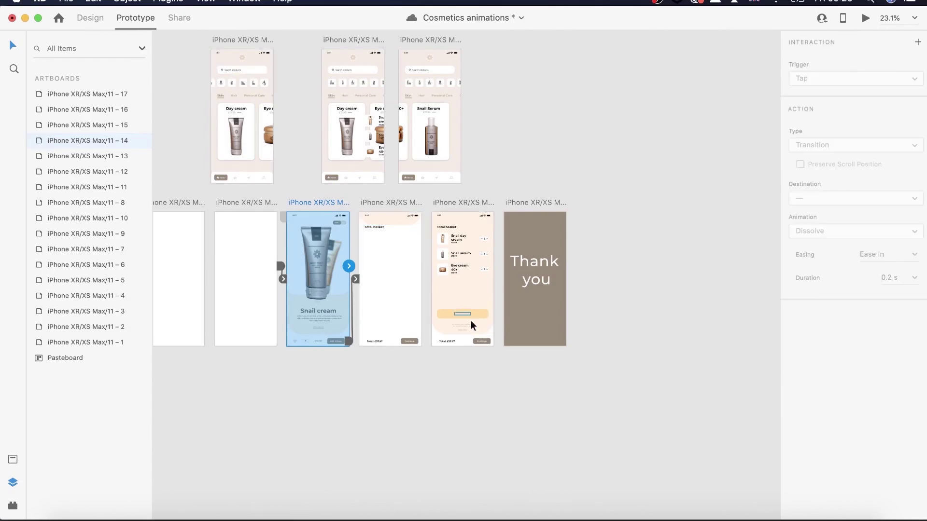
scroll(481, 341, up, 5)
scroll(480, 341, up, 3)
click(477, 338)
drag(497, 340, 553, 253)
scroll(553, 254, down, 3)
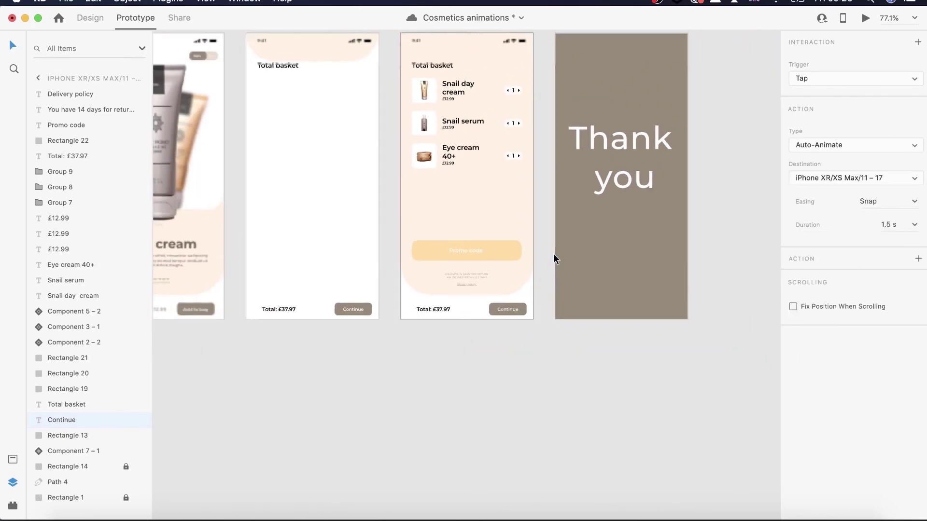
Preview the prototype from artboard 14, test Add to bag and Continue through to the Thank you screen, and close the preview
scroll(553, 254, down, 5)
click(291, 105)
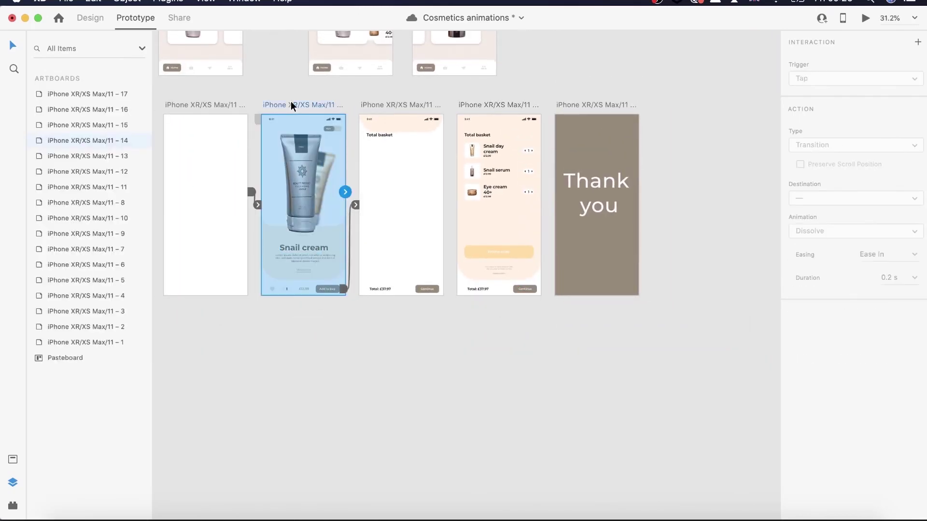
click(862, 16)
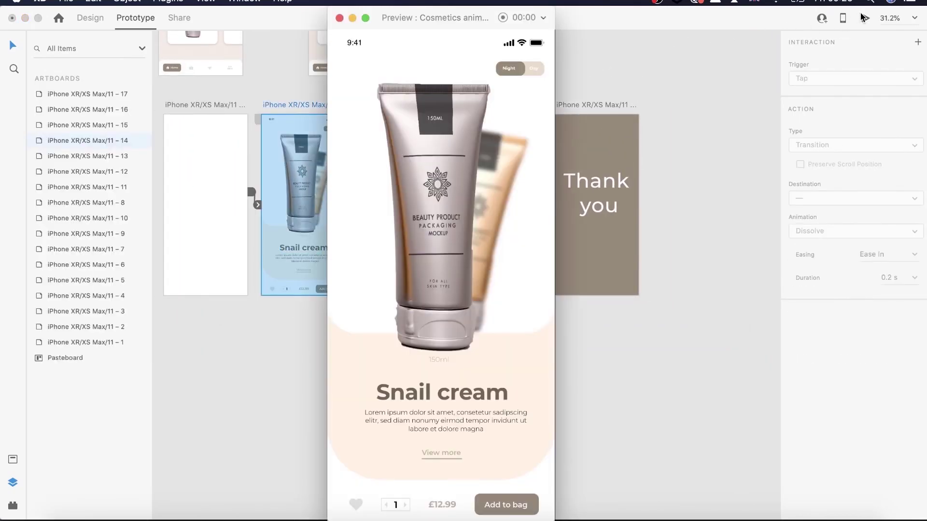
click(498, 506)
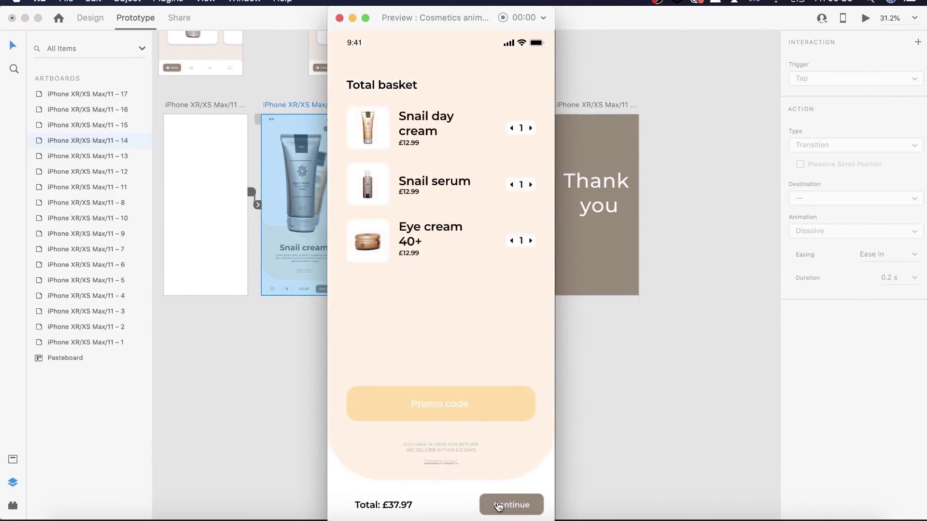
click(506, 508)
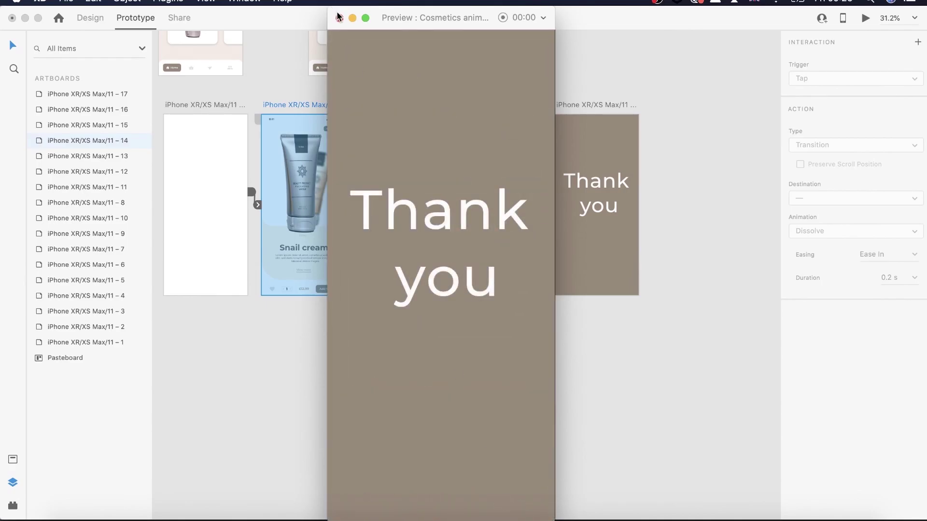
click(339, 18)
Set the opacity of the leftover basket elements on artboard 17 to 0%, working down the layers to the upper quantity groups
click(569, 104)
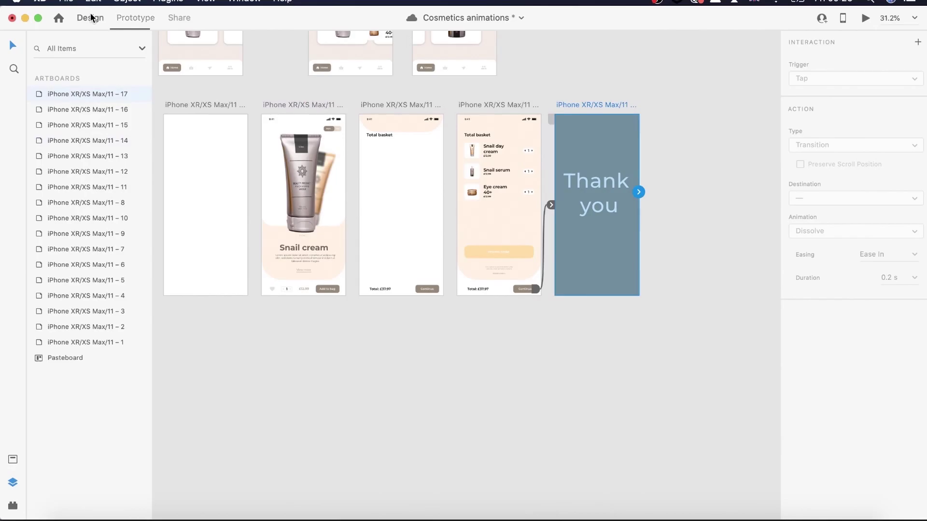
click(90, 18)
double_click(81, 94)
double_click(39, 94)
click(103, 125)
key(0)
key(0)
key(super+z)
click(99, 141)
click(99, 156)
click(100, 172)
click(833, 459)
click(45, 188)
click(833, 318)
click(63, 203)
click(832, 460)
click(63, 219)
click(833, 390)
Set the opacity of Group 7, the £12.99 prices, the product names and Component 5 – 2 on artboard 17 to 0%
key(Tab)
key(Tab)
key(Tab)
key(Tab)
key(Tab)
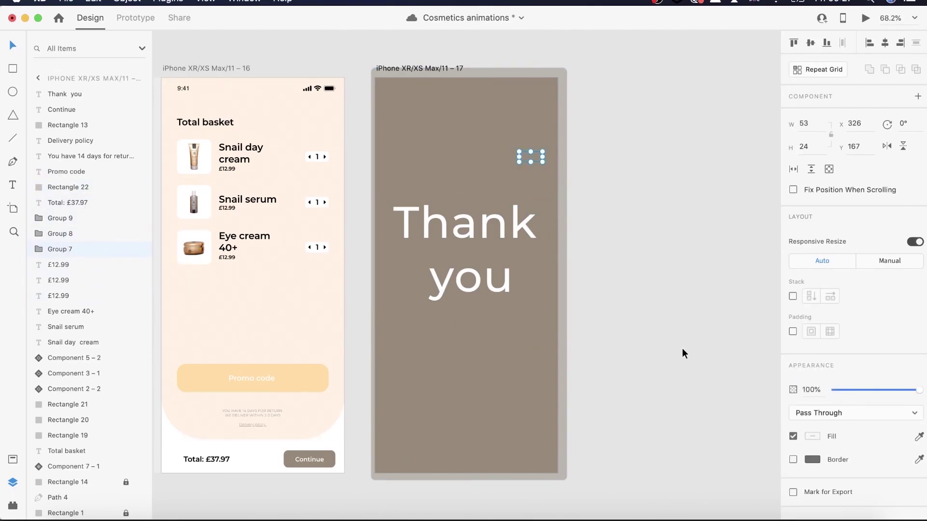
key(Tab)
key(Tab)
key(Tab)
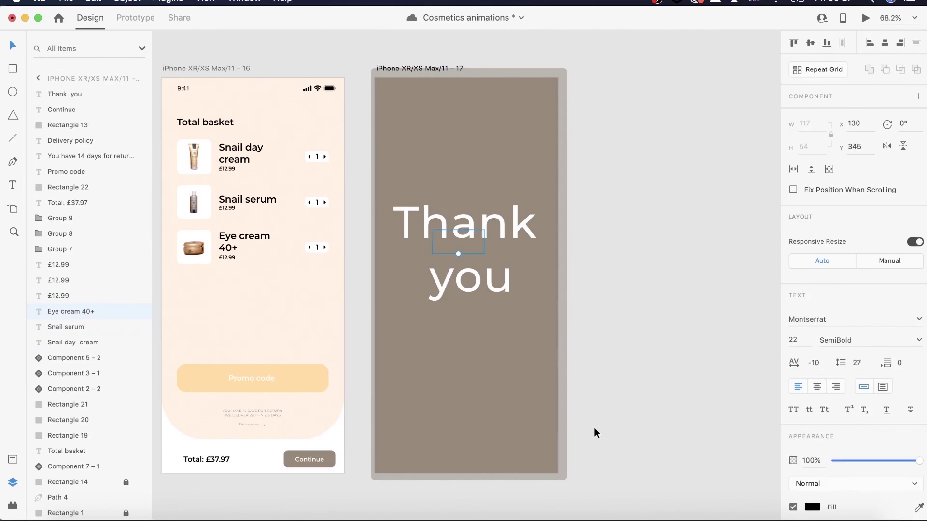
key(Tab)
key(Tab)
key(Tab)
key(Tab)
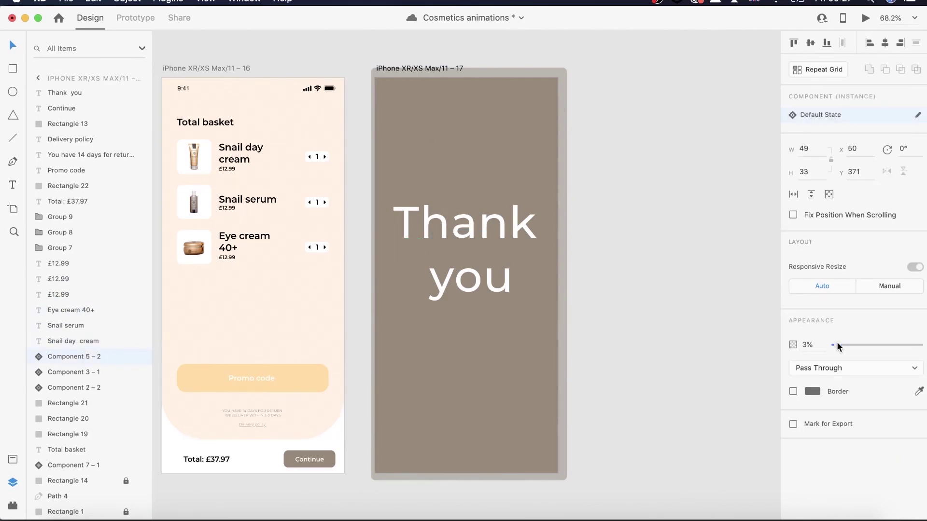
Set the opacity of the remaining components, Rectangles 19–21, the Total basket title and Path 4 on artboard 17 to 0%
key(Tab)
key(Tab)
key(Tab)
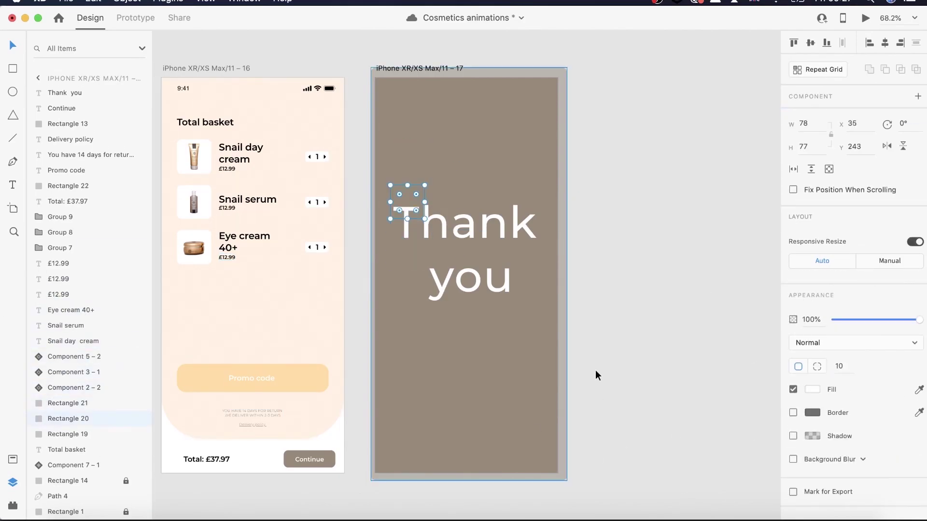
key(Tab)
key(Tab)
key(Tab)
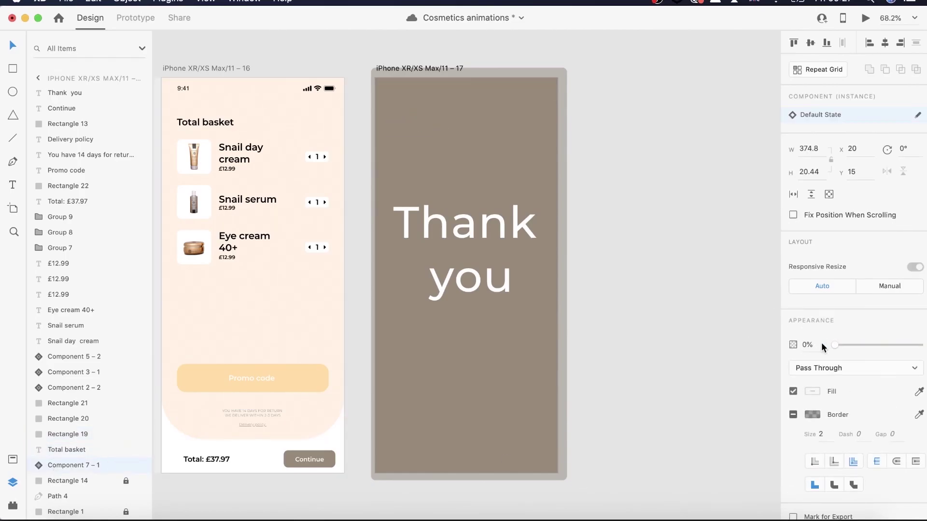
Link artboard 17 to artboard 4 with a Time trigger, 0 s delay, Auto-Animate, Snap easing and 1.5 s duration
scroll(573, 261, down, 5)
scroll(572, 260, down, 3)
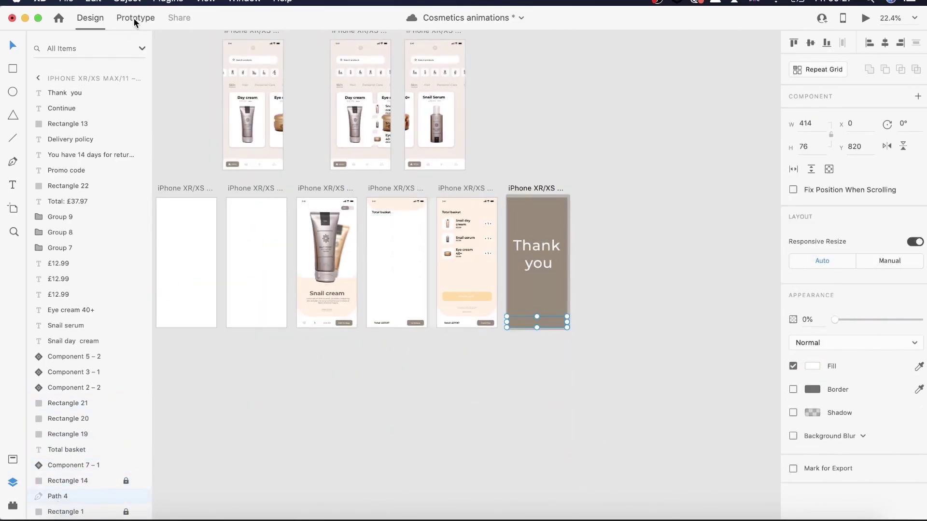
click(134, 18)
click(529, 188)
scroll(528, 189, down, 3)
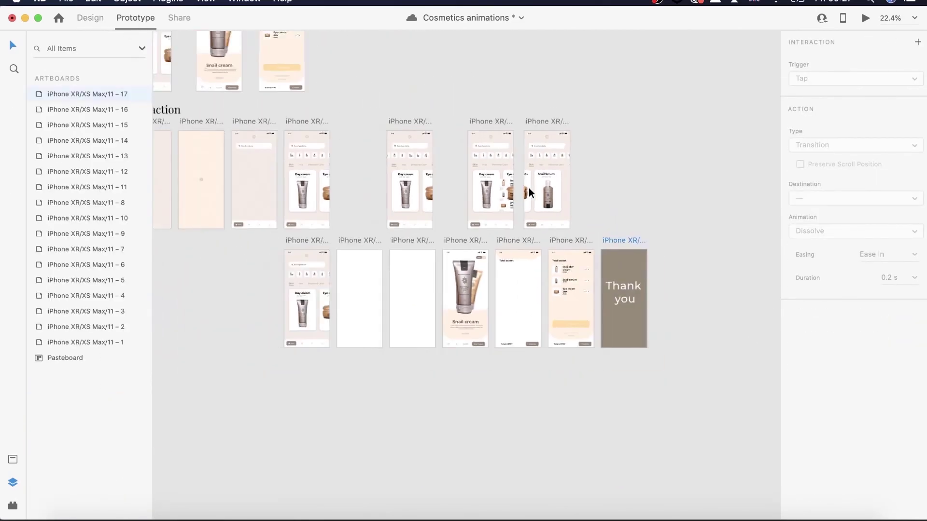
drag(700, 342, 251, 250)
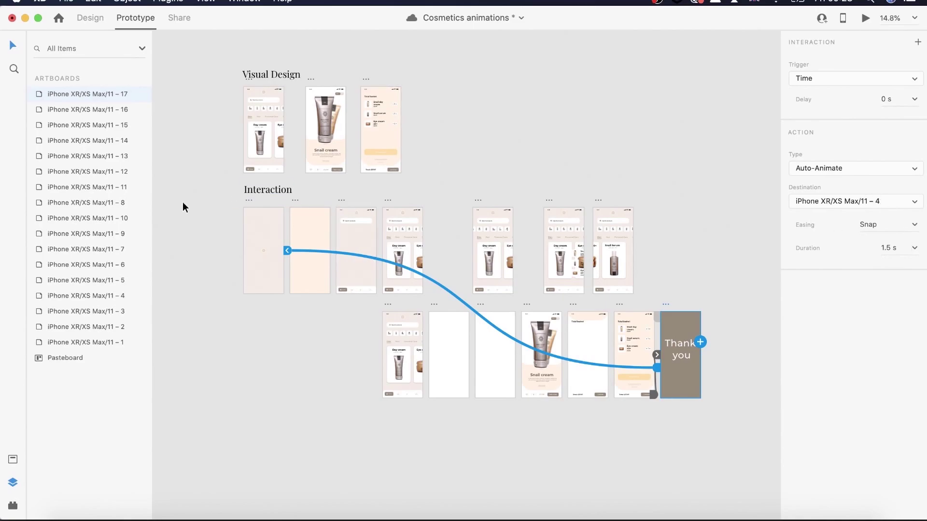
Preview the prototype from artboard 4 through the intro, category icon row, Day cream card, Add to bag and Continue, and close the preview
click(248, 200)
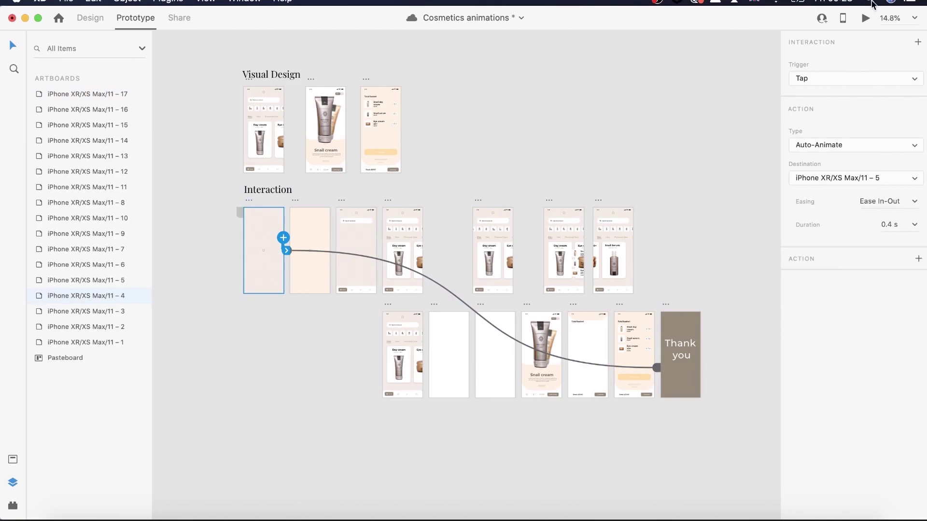
click(865, 20)
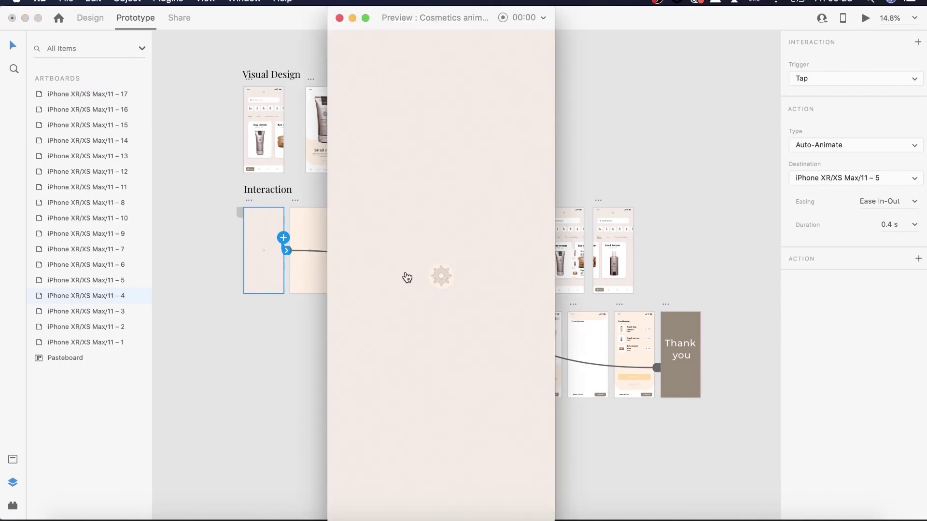
click(444, 285)
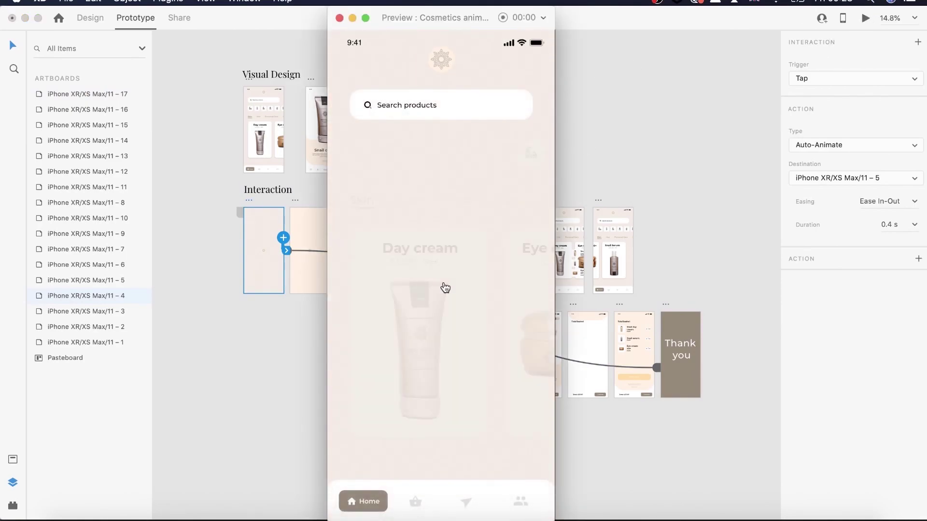
mouse_move(501, 157)
mouse_down()
mouse_move(366, 153)
mouse_move(496, 154)
mouse_up()
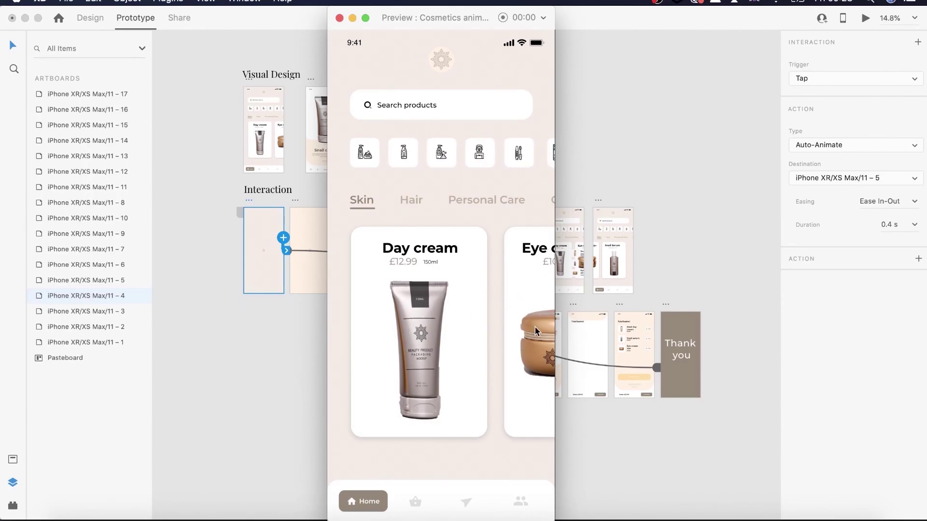
click(409, 289)
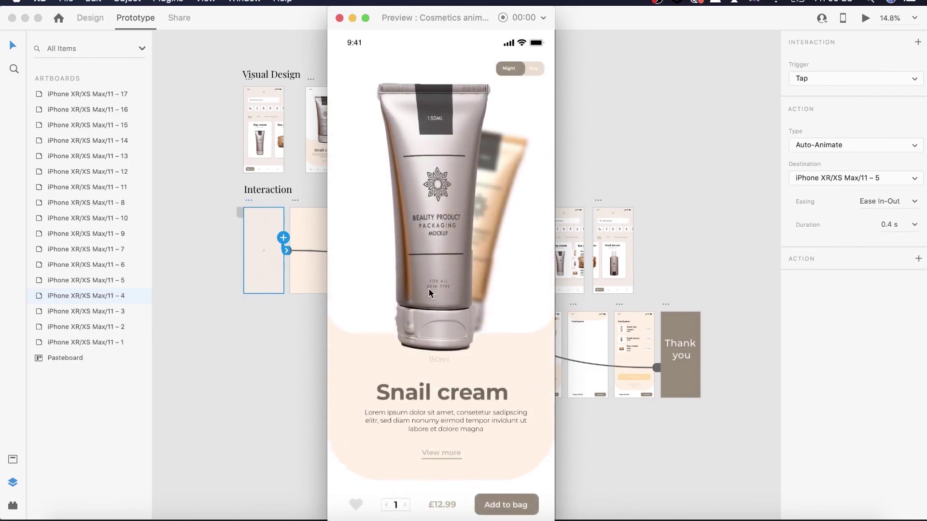
click(507, 505)
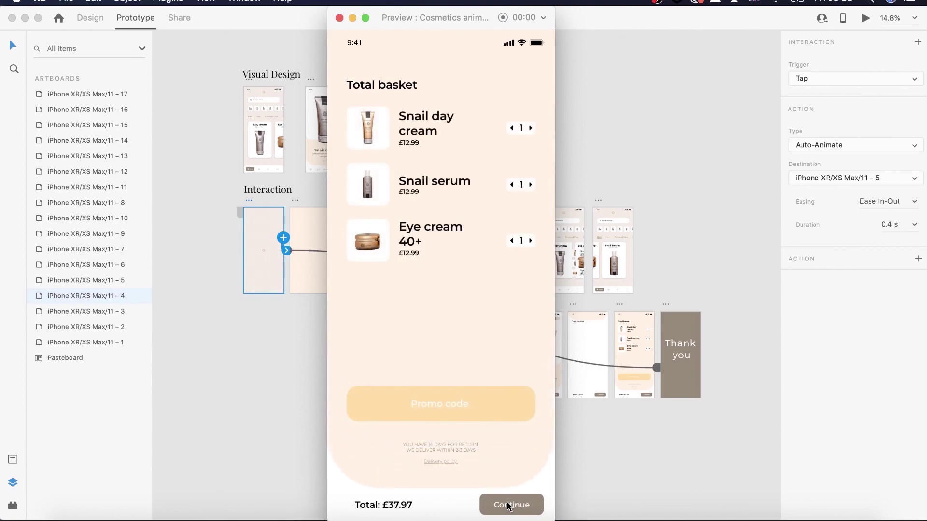
click(508, 505)
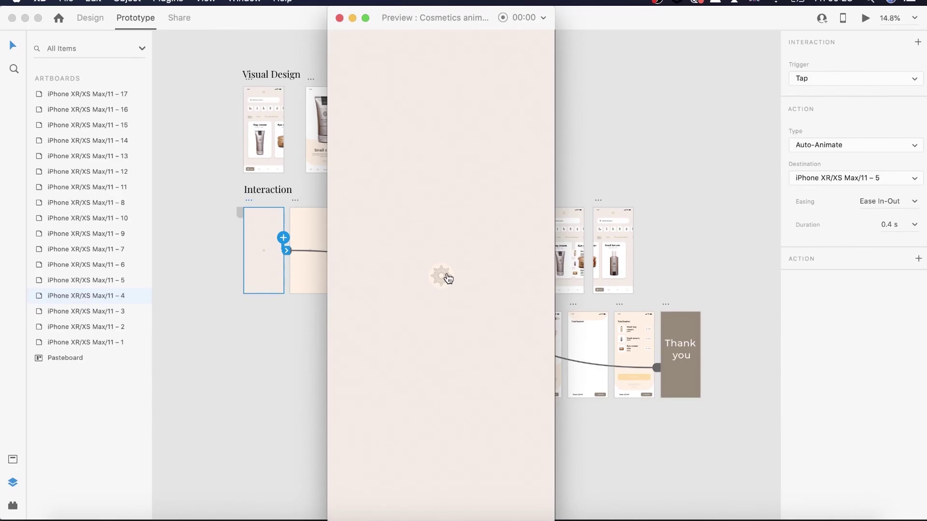
click(340, 18)
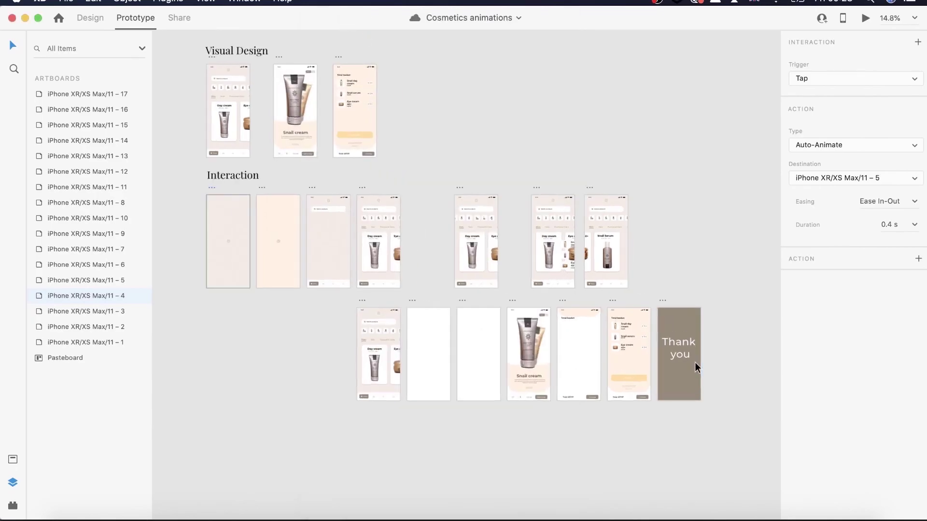
Turn the Home button's rectangle on artboard 7 into a component and add a Hover State to it
scroll(694, 362, up, 5)
scroll(499, 254, up, 10)
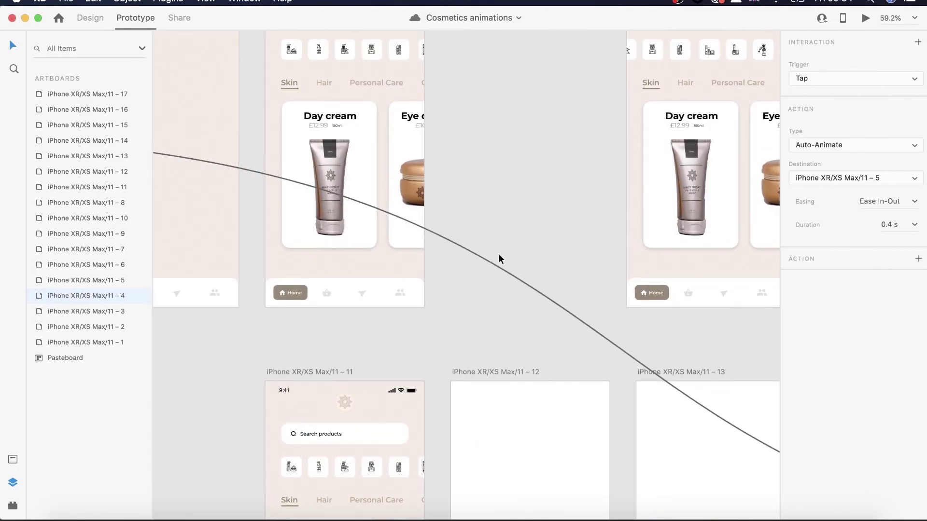
scroll(498, 254, left, 8)
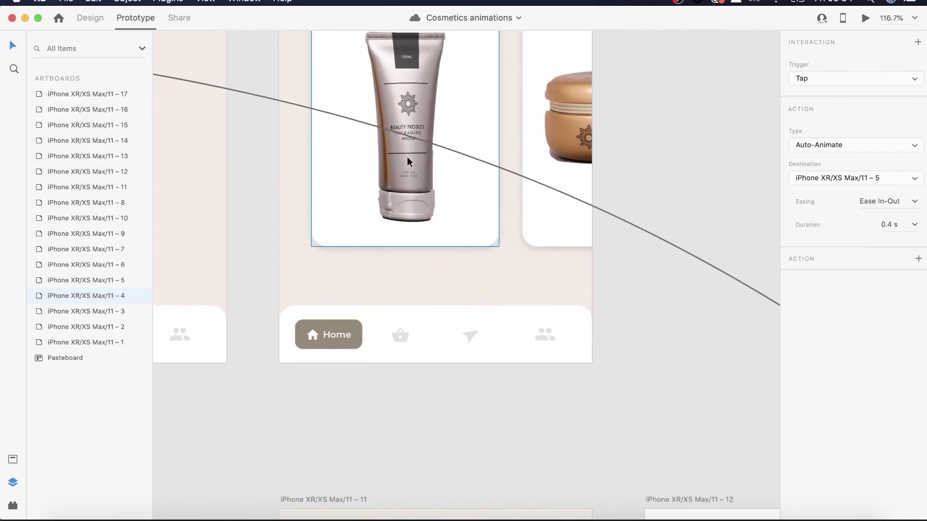
click(84, 19)
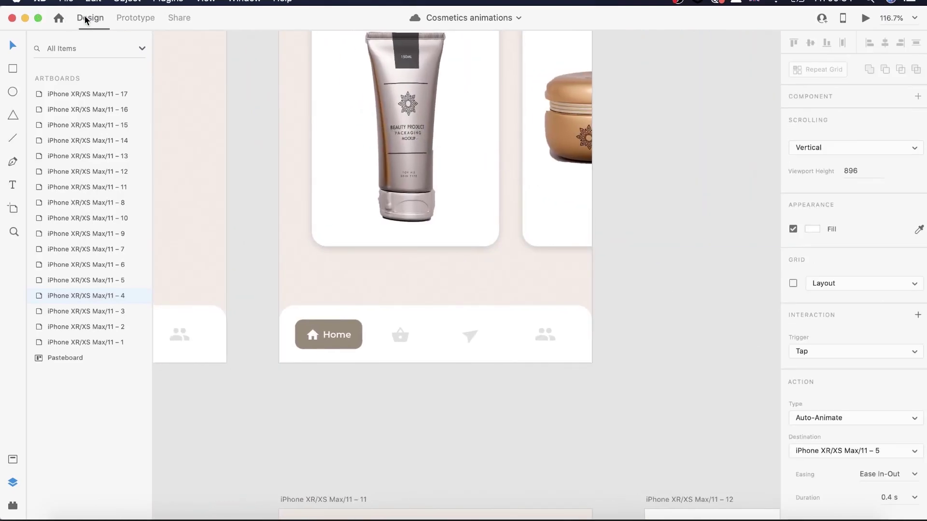
click(354, 331)
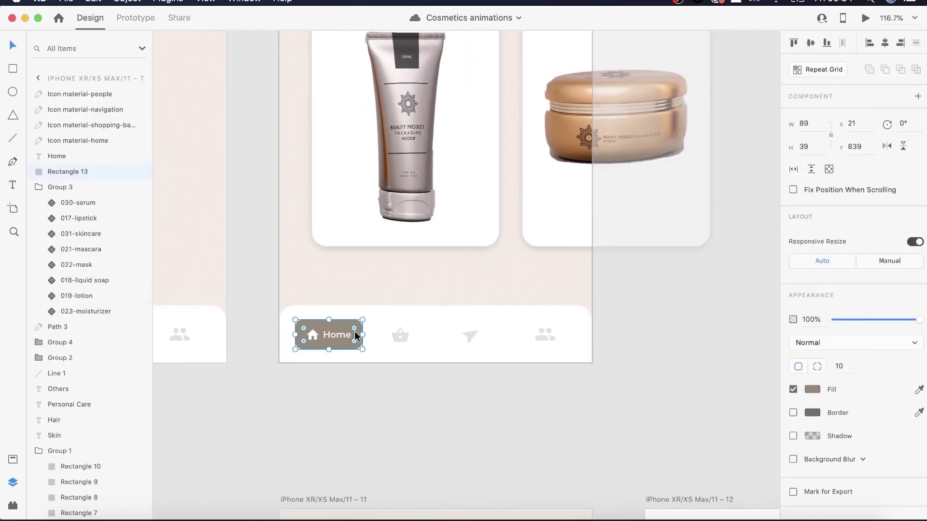
click(918, 97)
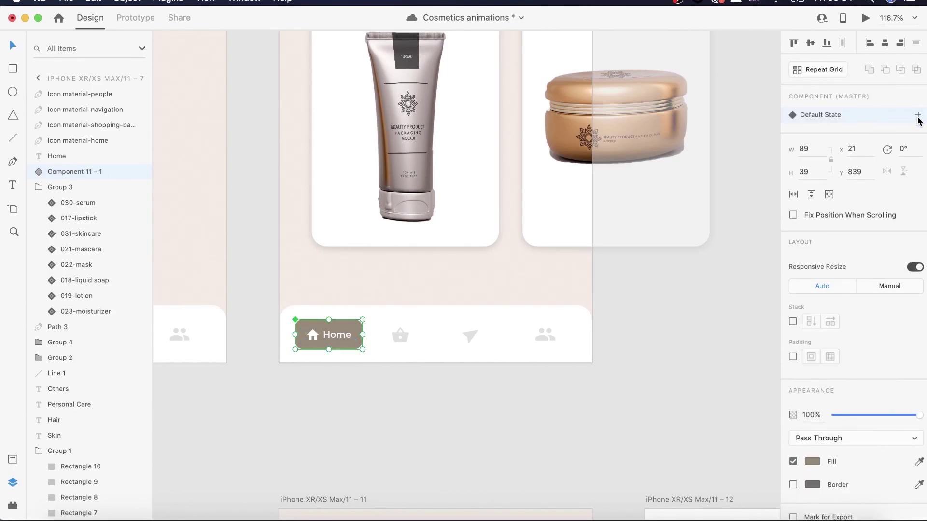
click(918, 116)
click(885, 142)
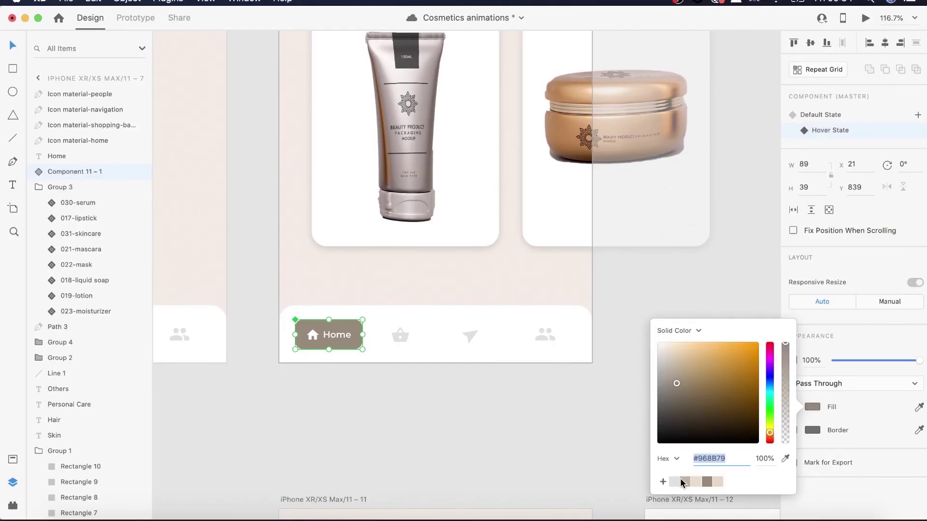
Set the Home button's hover fill to #C28F5A, sampled from the Eye cream jar, and save that colour as a swatch
click(685, 483)
mouse_move(676, 367)
mouse_down()
mouse_move(724, 345)
mouse_move(713, 336)
mouse_move(745, 371)
mouse_move(766, 367)
mouse_move(756, 362)
mouse_up()
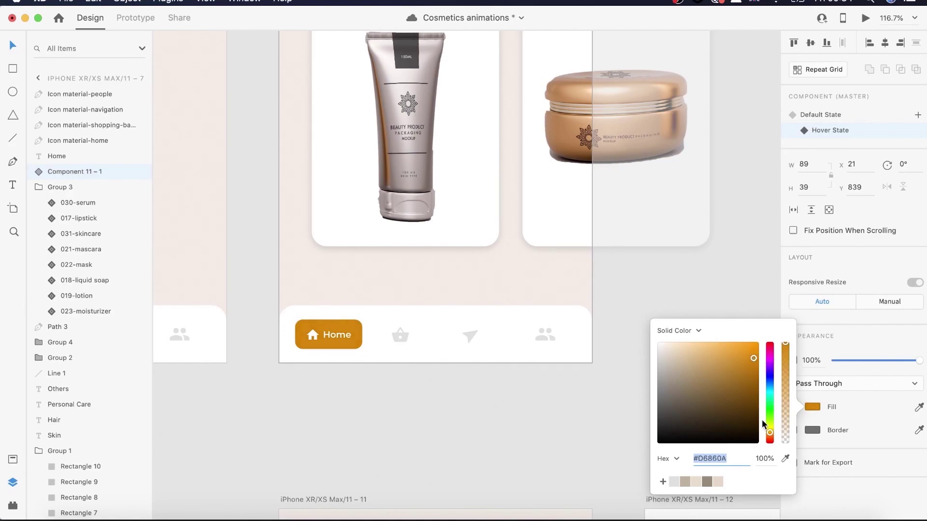
click(785, 459)
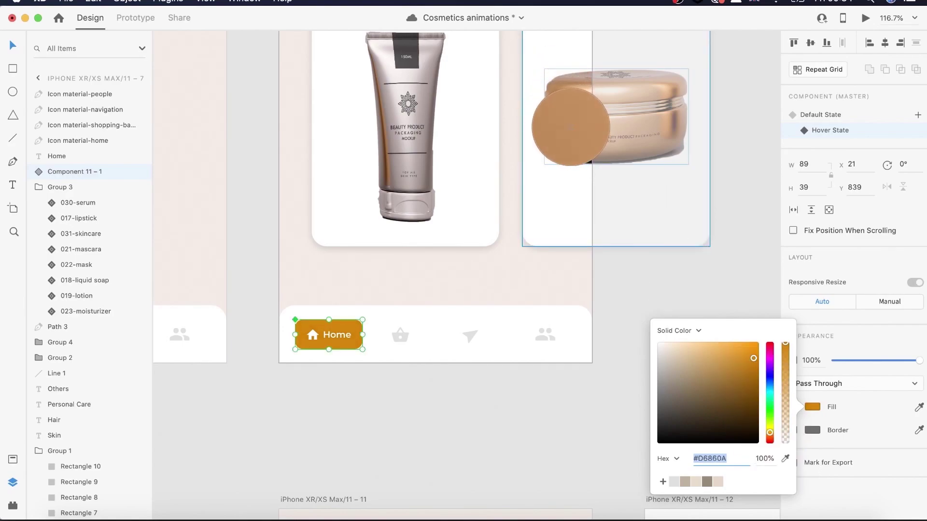
click(571, 131)
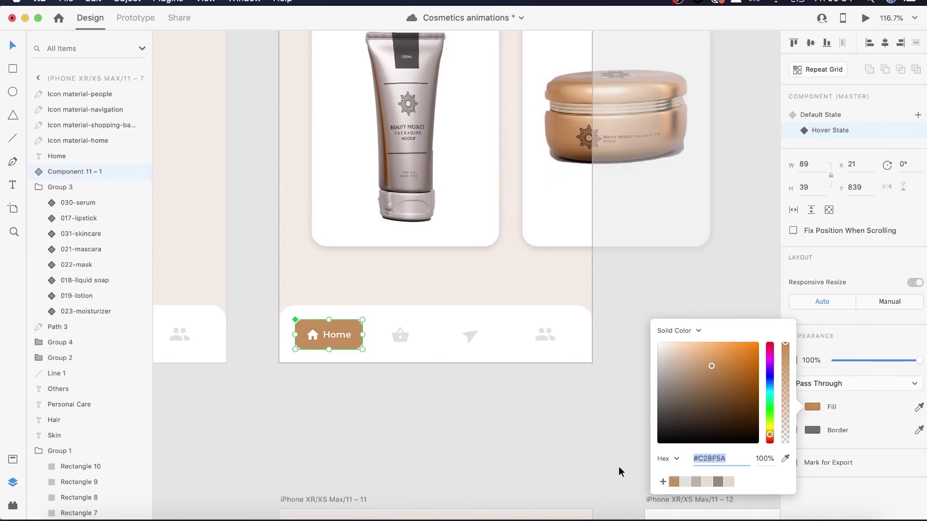
click(589, 470)
click(589, 469)
Switch the Home button component on artboard 7 back to its Default State
scroll(589, 470, down, 3)
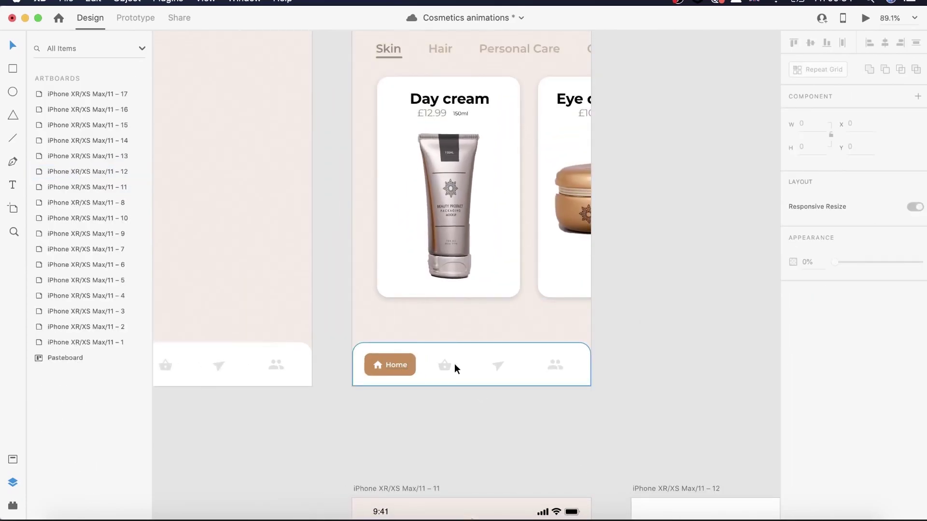
click(412, 366)
click(811, 117)
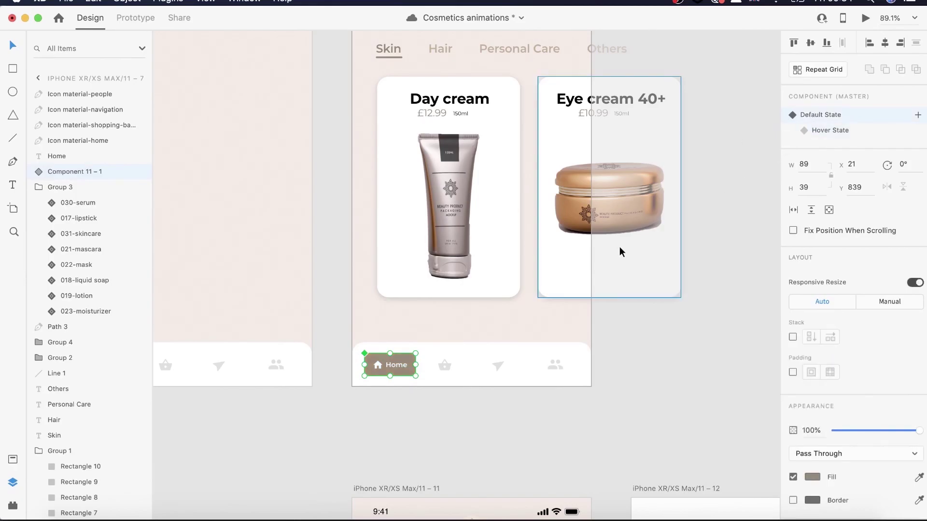
Turn the Home button's rectangle on artboard 8 into a component with a Hover State
scroll(624, 254, down, 5)
scroll(624, 253, up, 5)
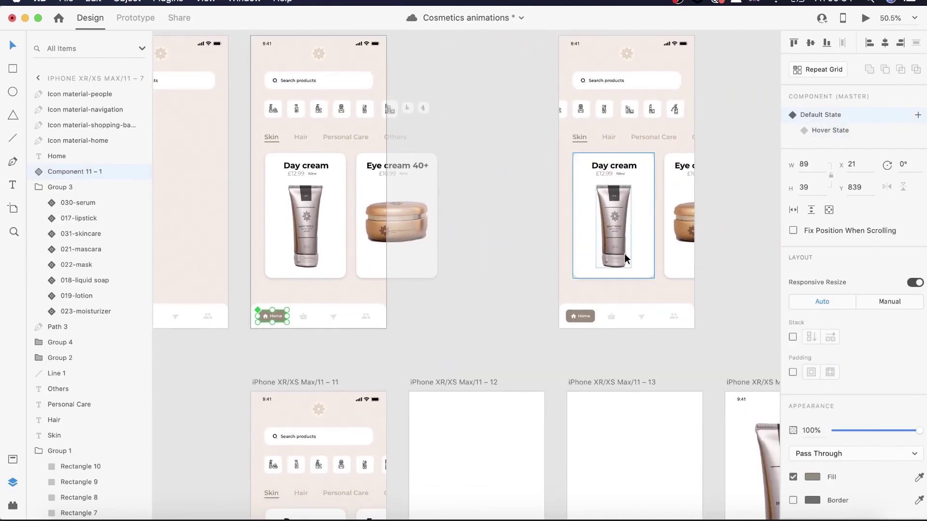
double_click(555, 383)
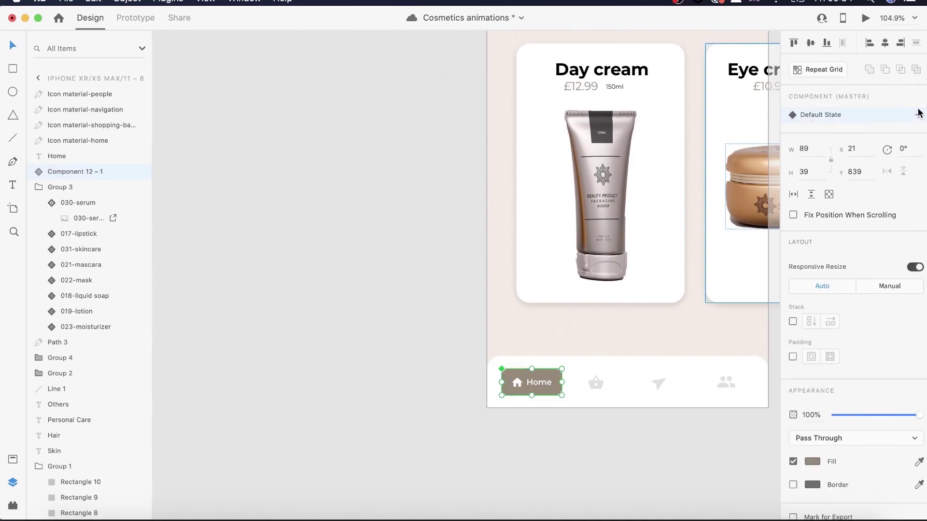
click(919, 114)
click(819, 142)
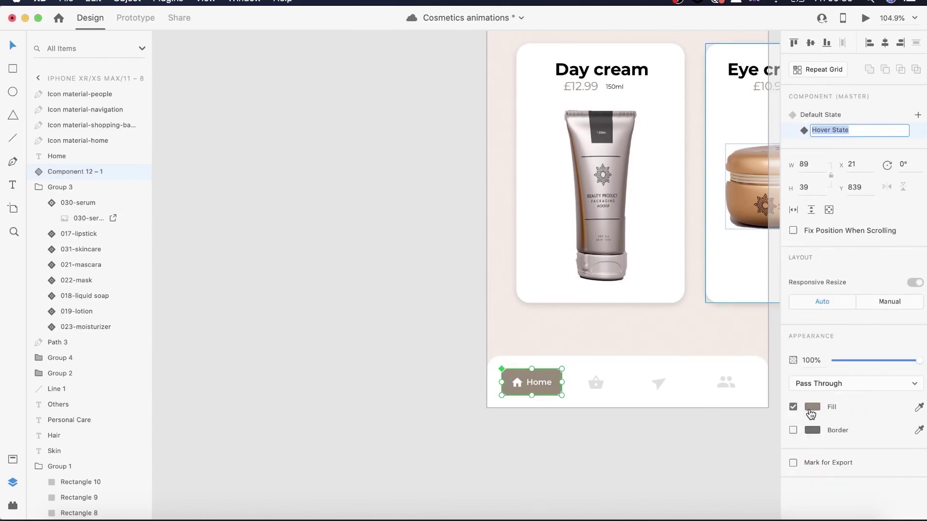
Fill the hover state of artboard 8's Home button with the saved bronze swatch and return the component to its Default State
click(812, 408)
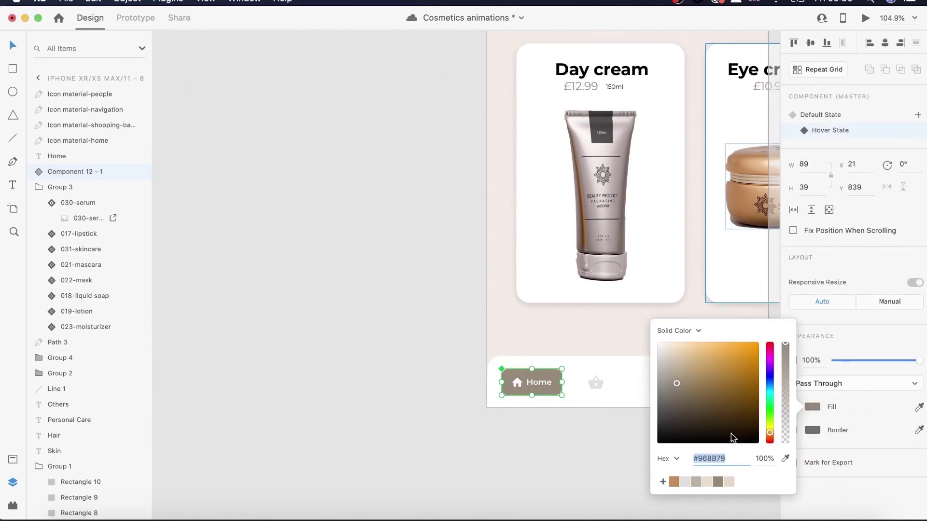
click(673, 482)
click(836, 115)
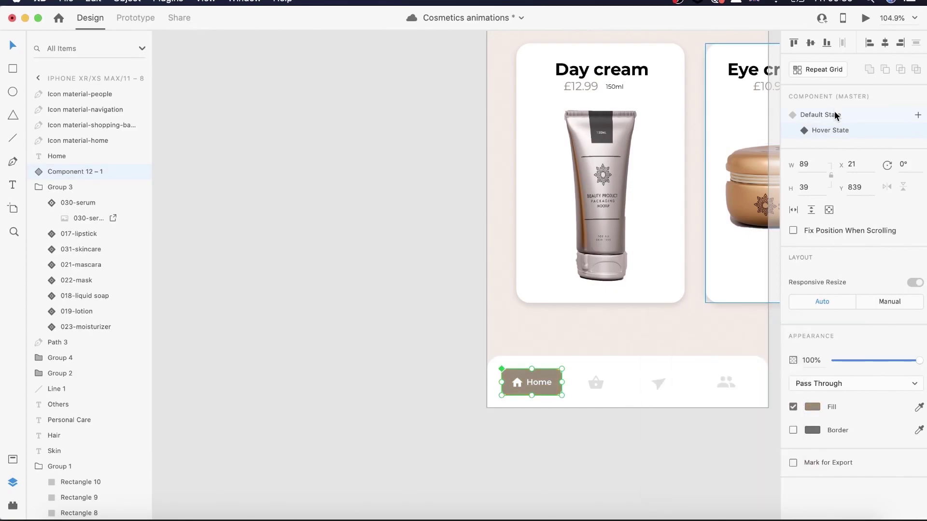
Fill the background inside the Add to bag button's Hover State on artboard 14 with the saved bronze swatch
scroll(734, 280, down, 10)
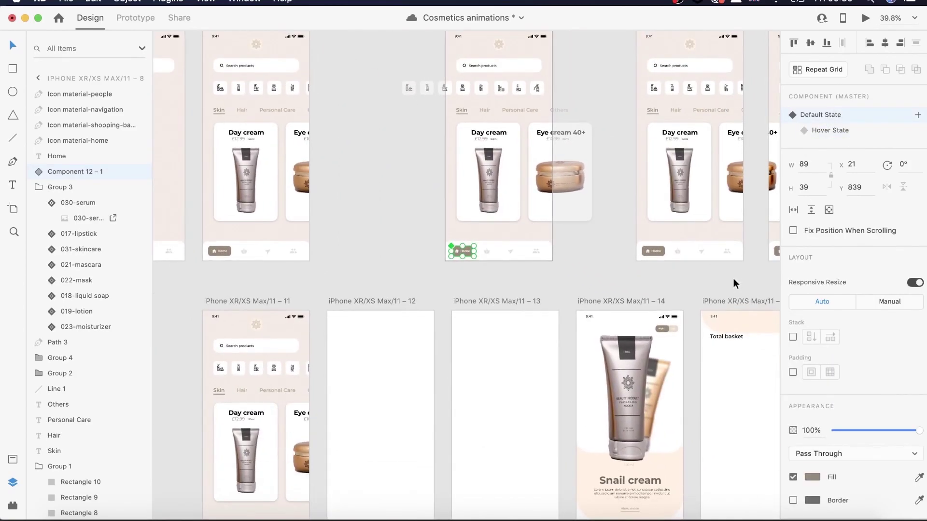
scroll(733, 279, down, 6)
scroll(734, 279, left, 6)
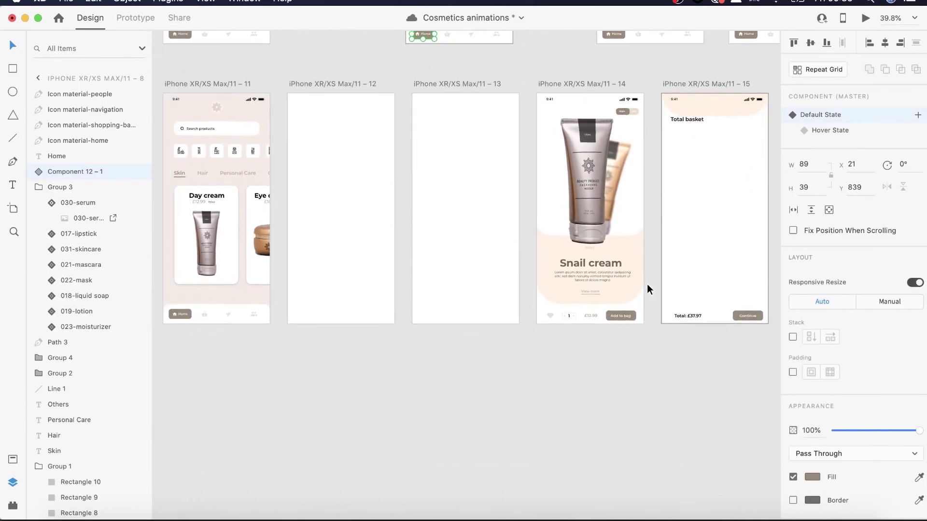
scroll(647, 284, right, 5)
scroll(646, 284, up, 10)
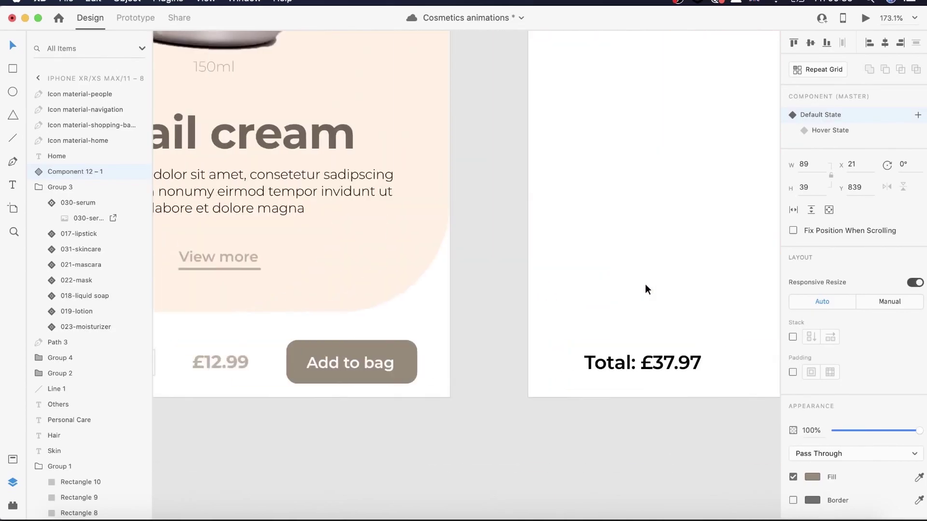
scroll(646, 287, left, 2)
click(414, 344)
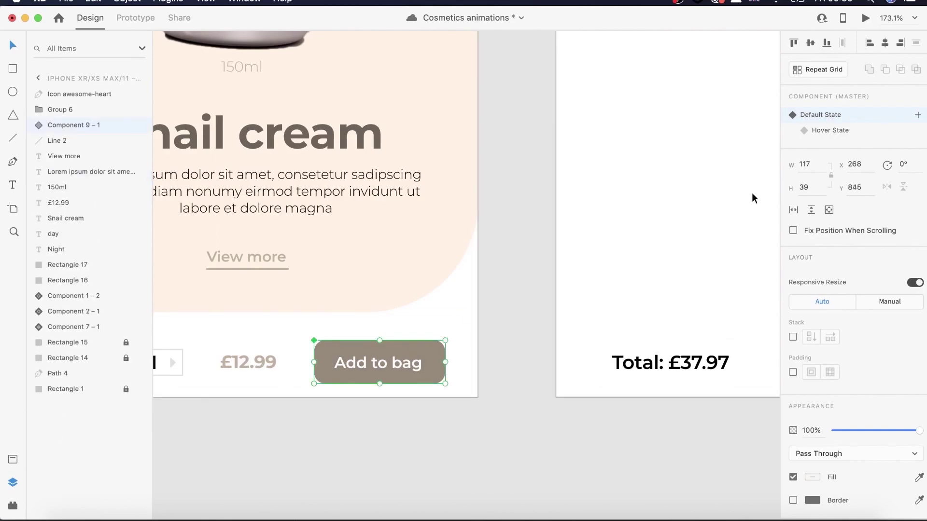
click(819, 136)
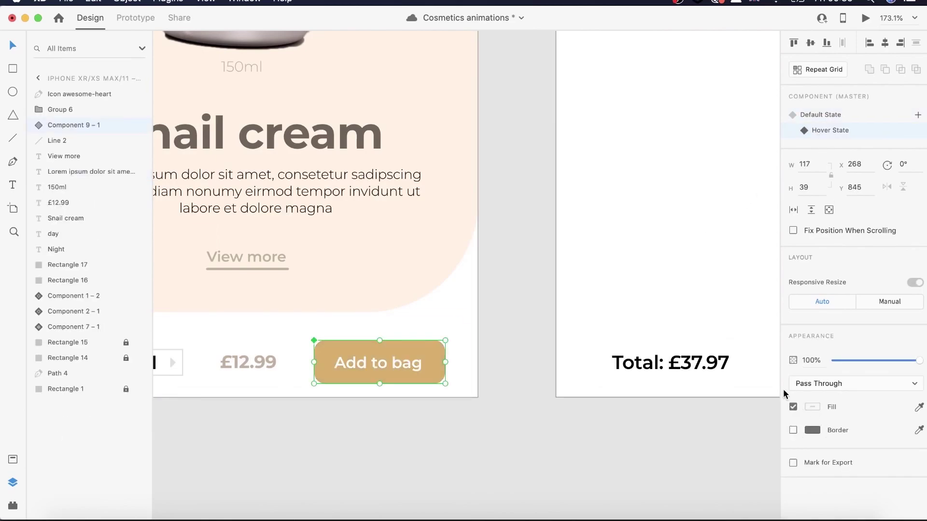
double_click(430, 355)
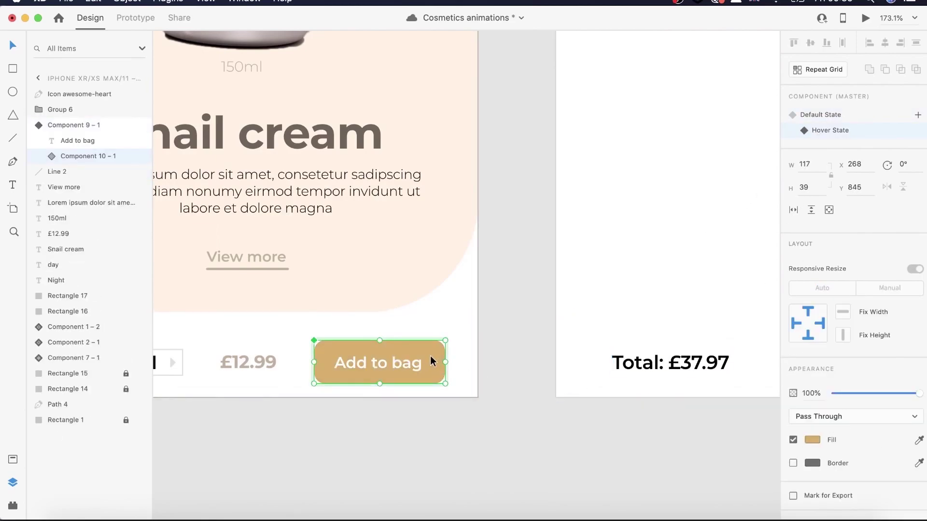
click(812, 440)
click(673, 500)
click(555, 452)
Switch the Add to bag component on artboard 14 back to its Default State
scroll(555, 452, right, 10)
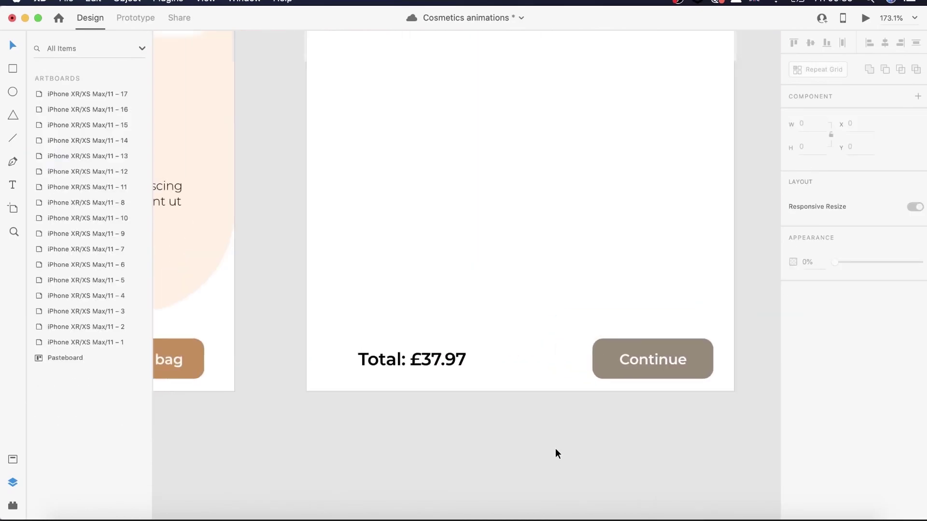
scroll(555, 448, down, 5)
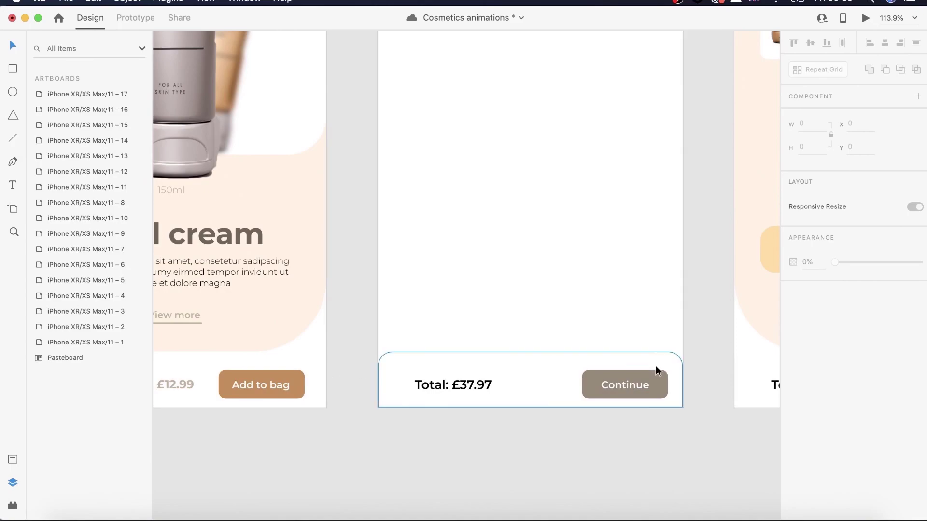
click(293, 375)
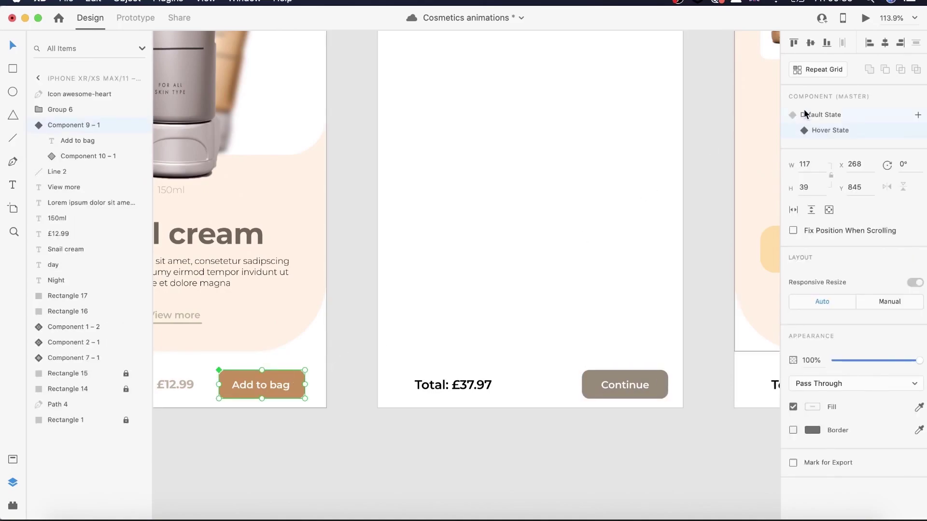
click(801, 115)
Turn the Continue button's rectangle on the basket artboard without products into a component with a Hover State
click(658, 381)
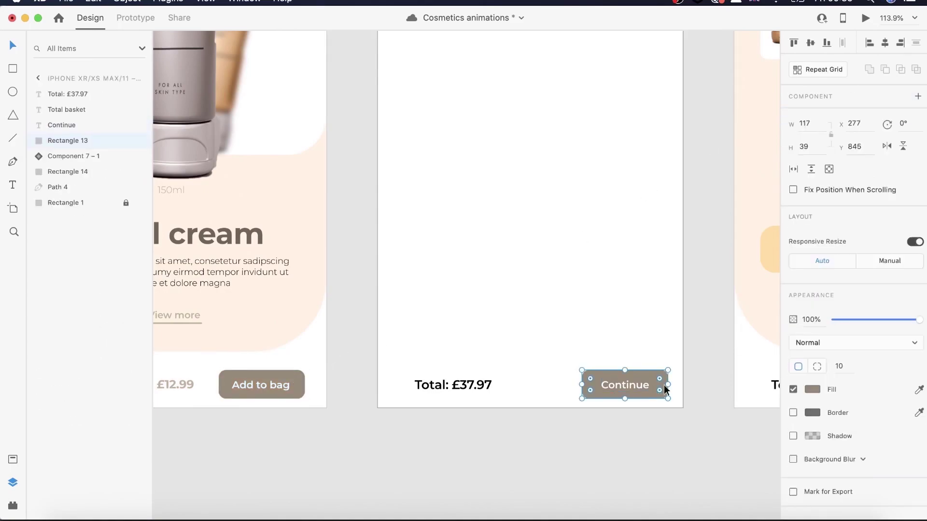
click(917, 97)
click(919, 115)
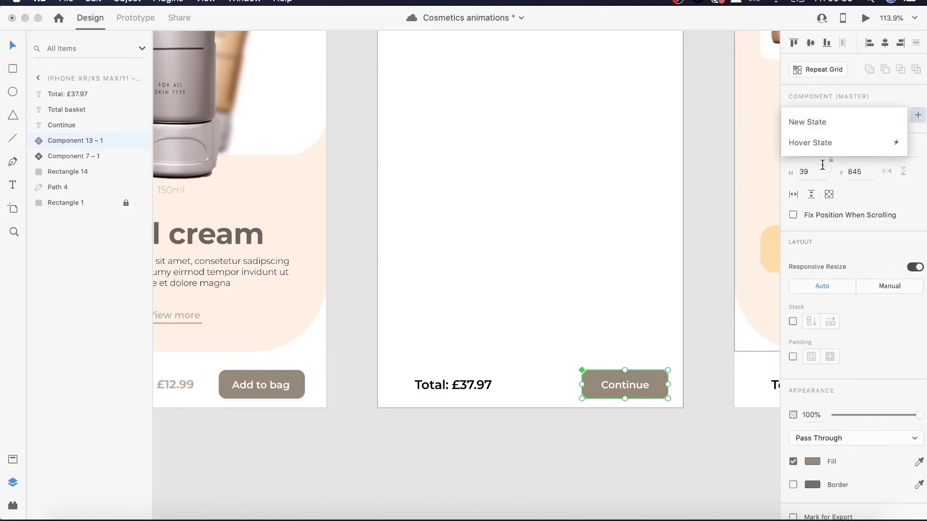
click(825, 141)
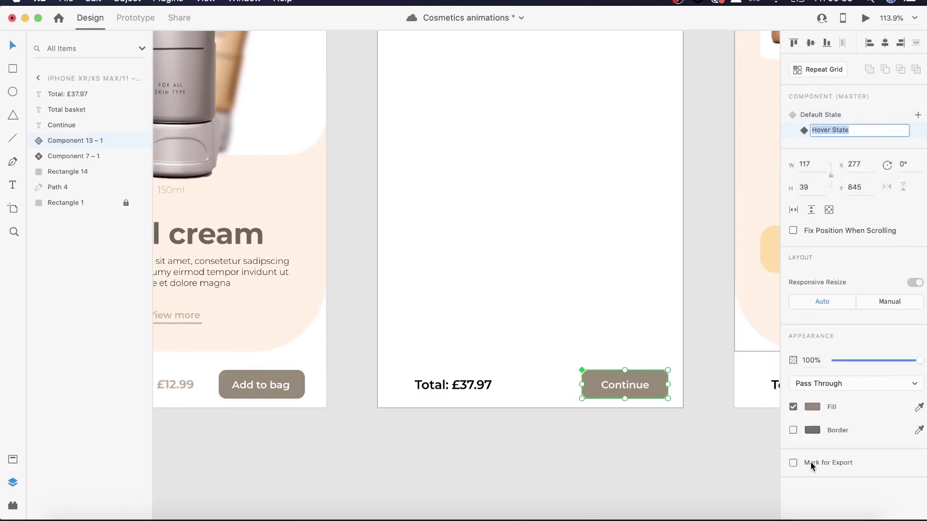
Fill this Continue button's Hover State with the saved bronze swatch #C28F5A and return the component to its Default State
click(812, 407)
click(676, 481)
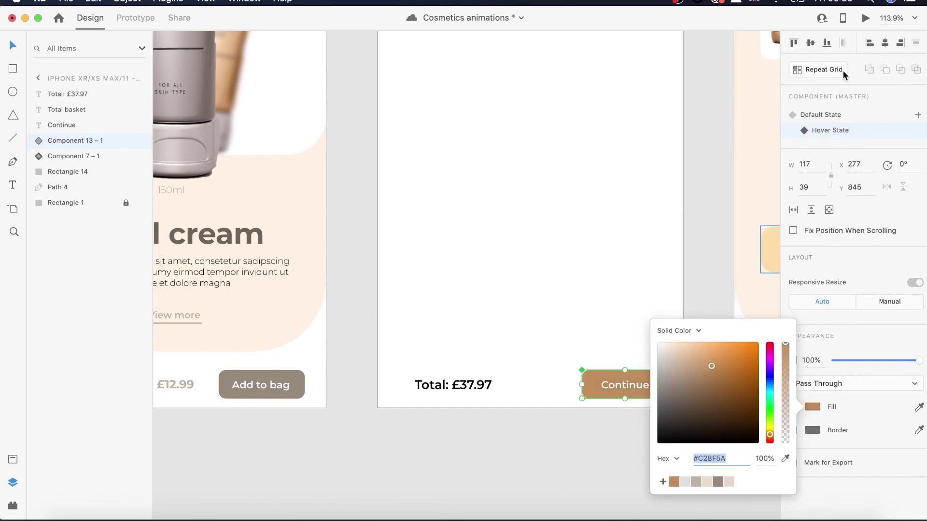
click(831, 115)
Turn the Continue button's rectangle on the basket artboard with the product list into a component with a Hover State
scroll(604, 186, right, 10)
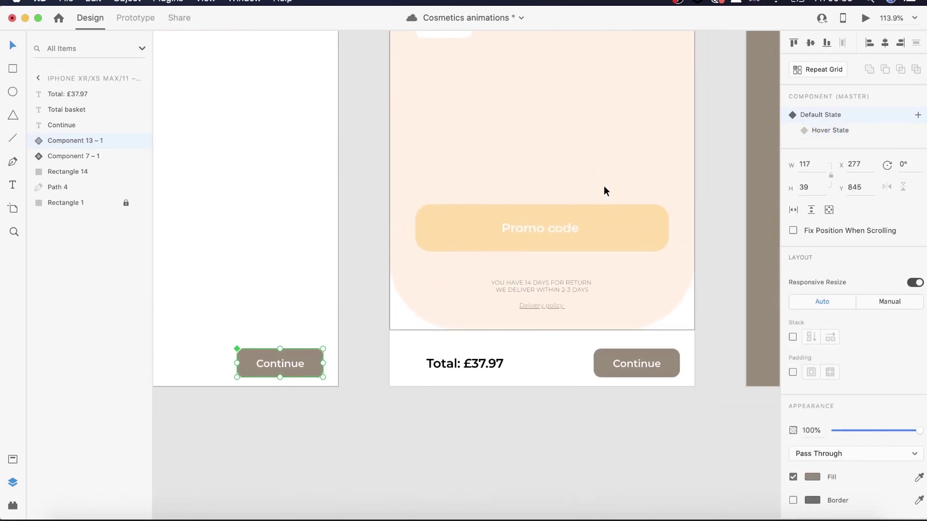
scroll(612, 304, down, 3)
scroll(612, 304, right, 5)
scroll(612, 305, up, 3)
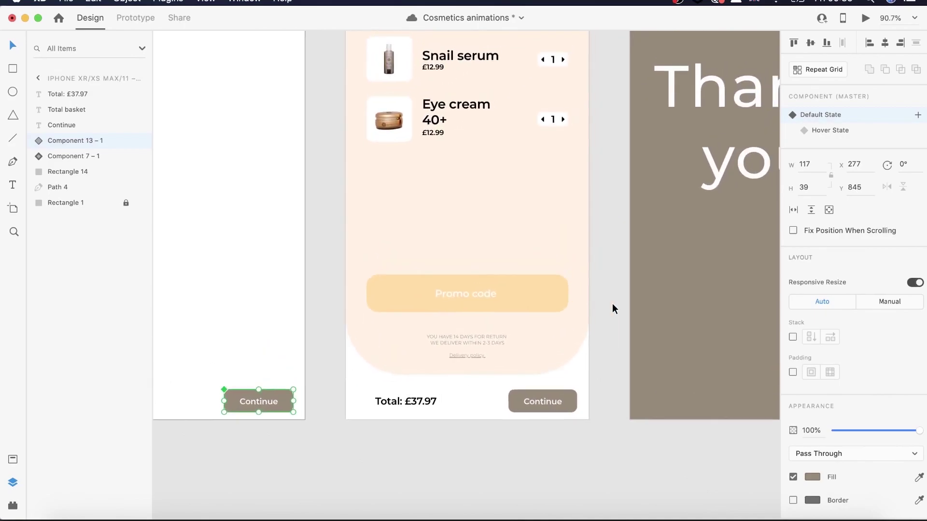
click(531, 405)
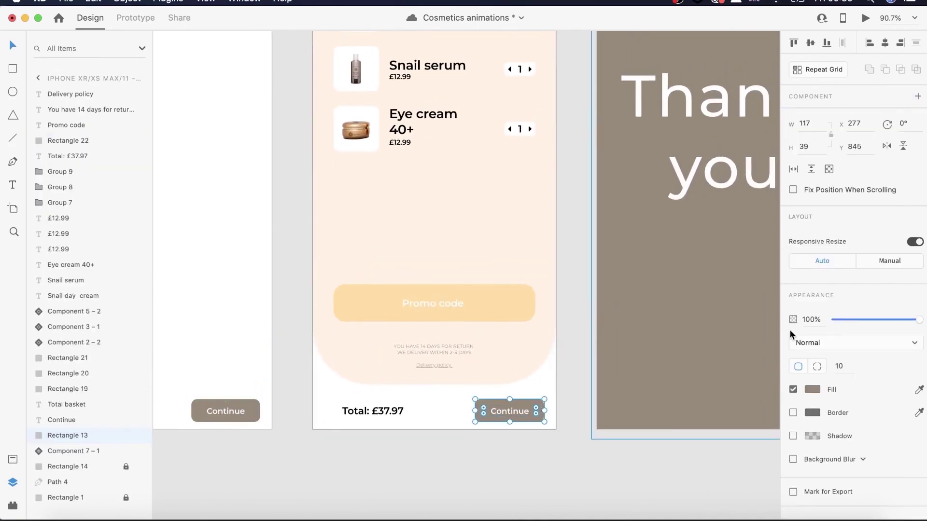
click(916, 97)
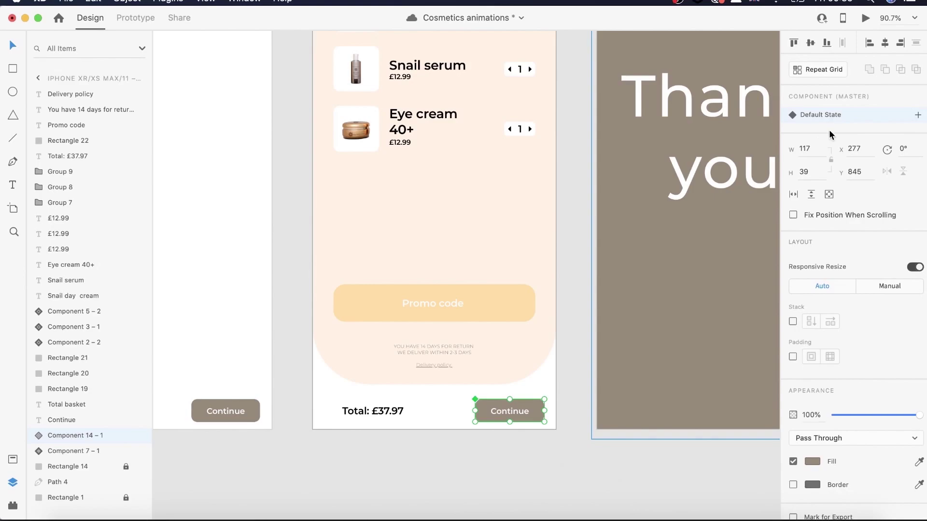
click(916, 116)
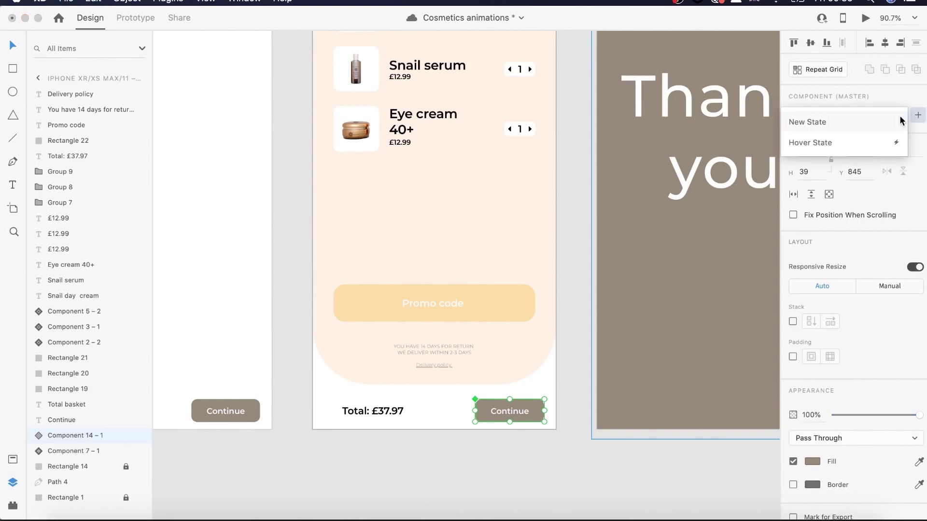
click(845, 145)
Fill the product-list basket's Continue Hover State with the saved bronze swatch #C28F5A and switch back to its Default State
click(813, 408)
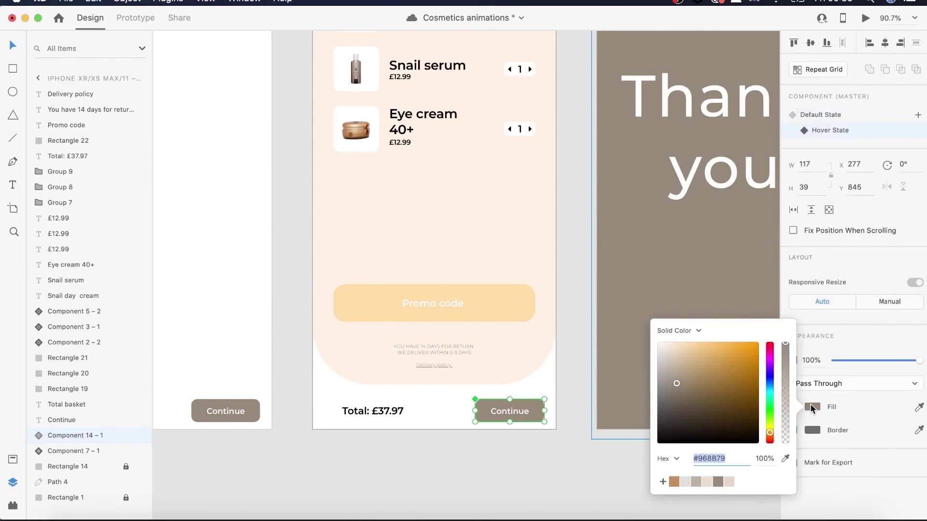
click(674, 481)
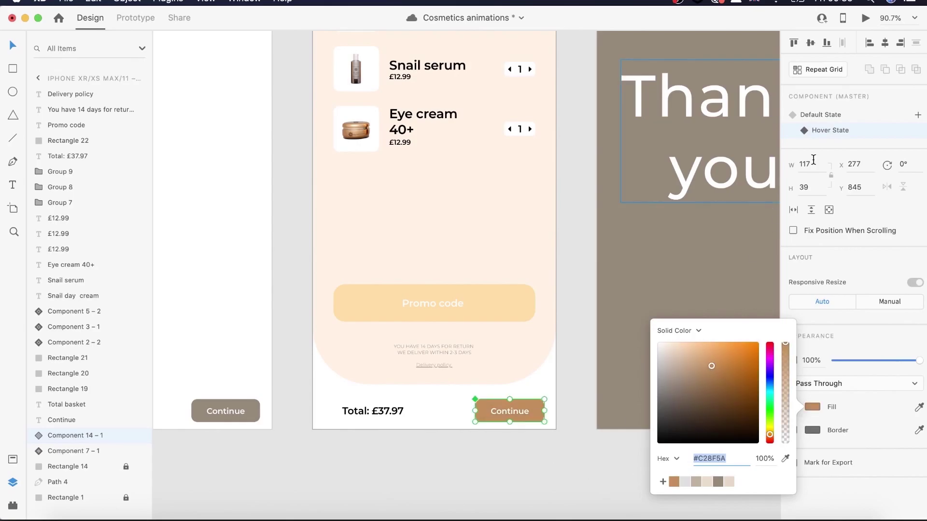
click(835, 114)
Fill the background rectangle of the Thank you screen with the saved bronze swatch
click(692, 265)
scroll(692, 265, right, 3)
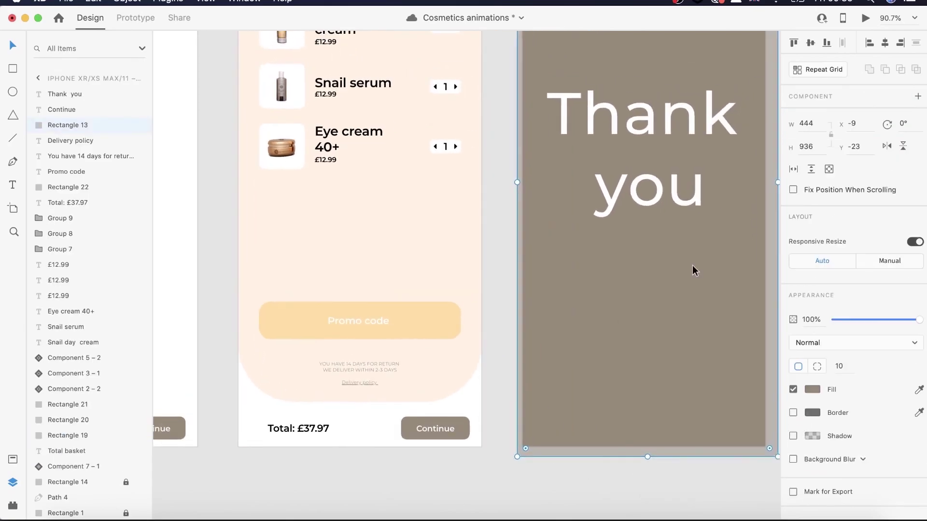
click(815, 390)
click(673, 465)
click(618, 479)
Select the first artboard of the Interaction row and start the prototype preview from it
key(super+0)
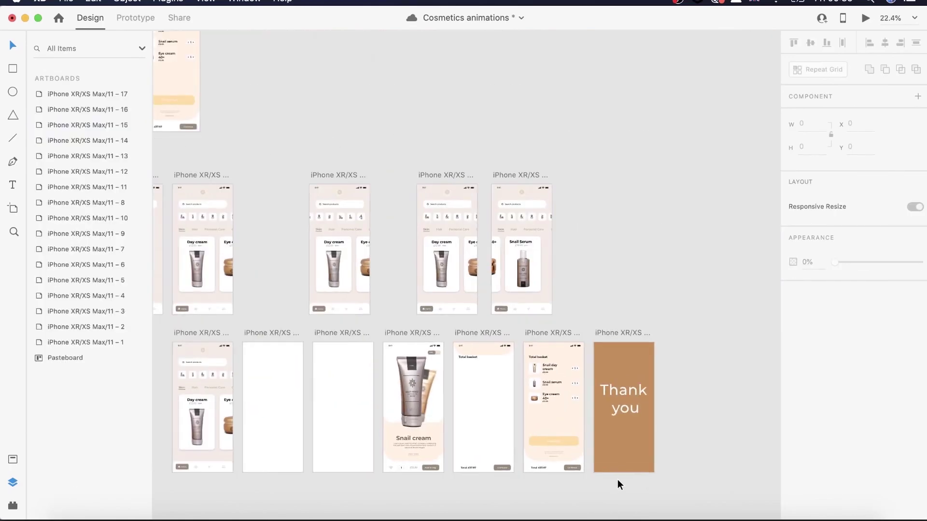
scroll(618, 479, up, 2)
scroll(618, 479, left, 3)
scroll(618, 479, down, 2)
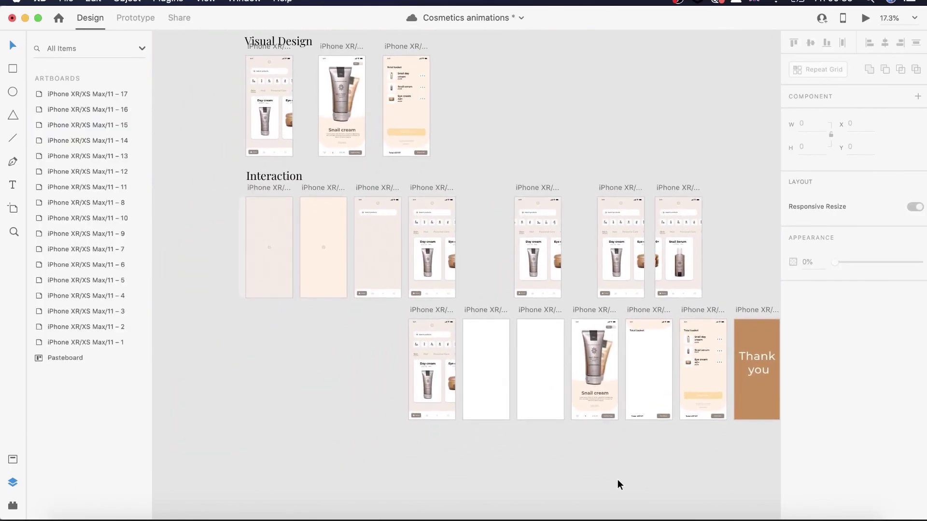
scroll(618, 479, right, 1)
scroll(618, 484, left, 1)
click(235, 172)
click(864, 20)
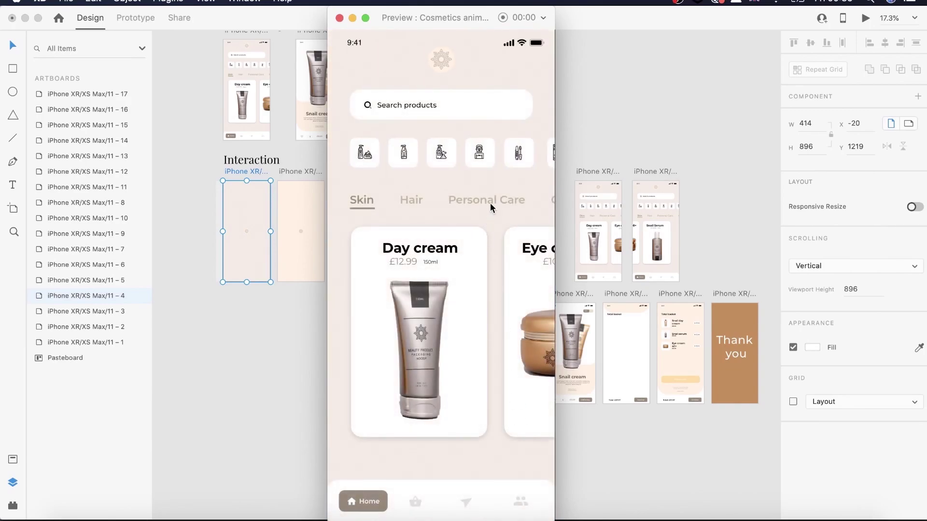
Test the horizontal scrolling of the category icons and swipe the product cards to Snail Serum and back in the preview
scroll(418, 154, right, 5)
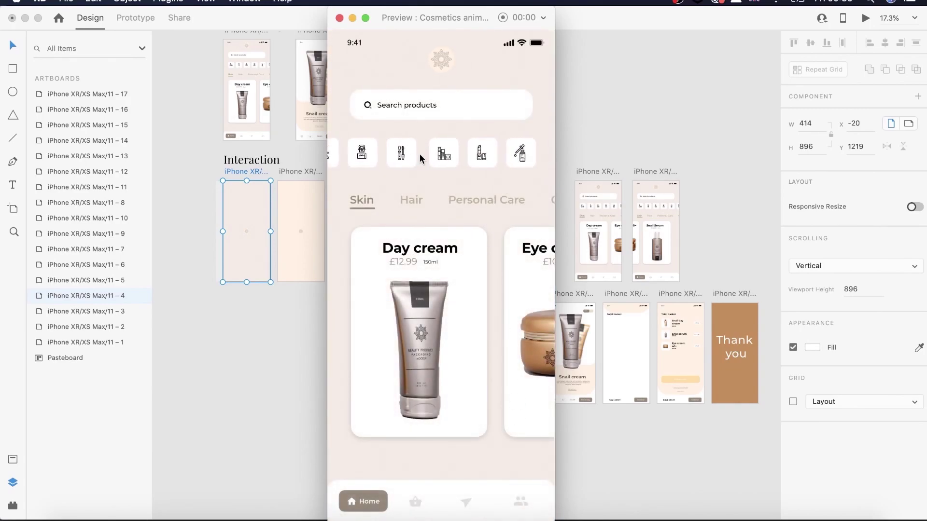
scroll(441, 154, left, 5)
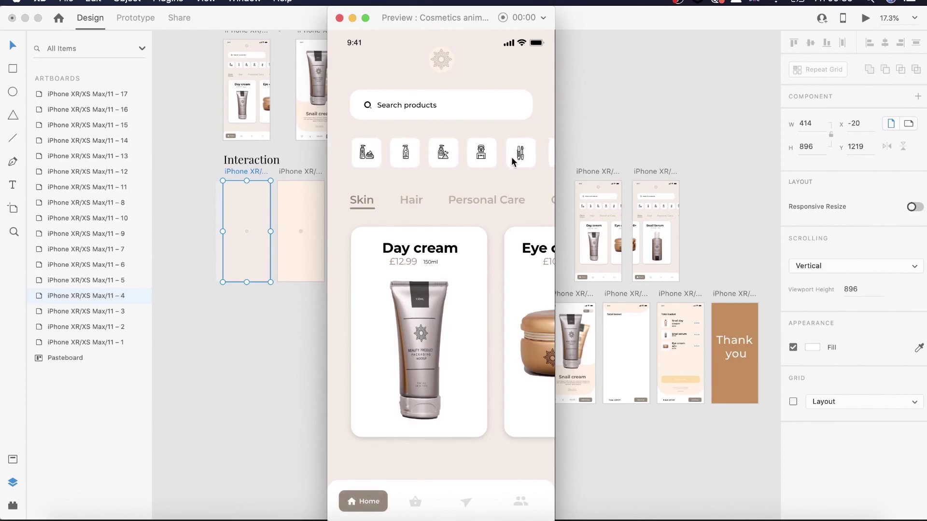
drag(511, 315, 337, 299)
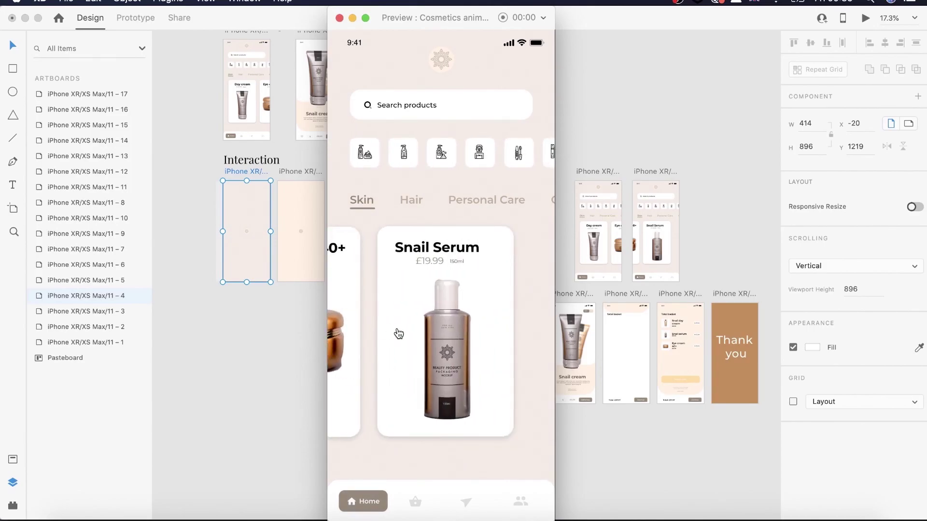
drag(399, 334, 531, 335)
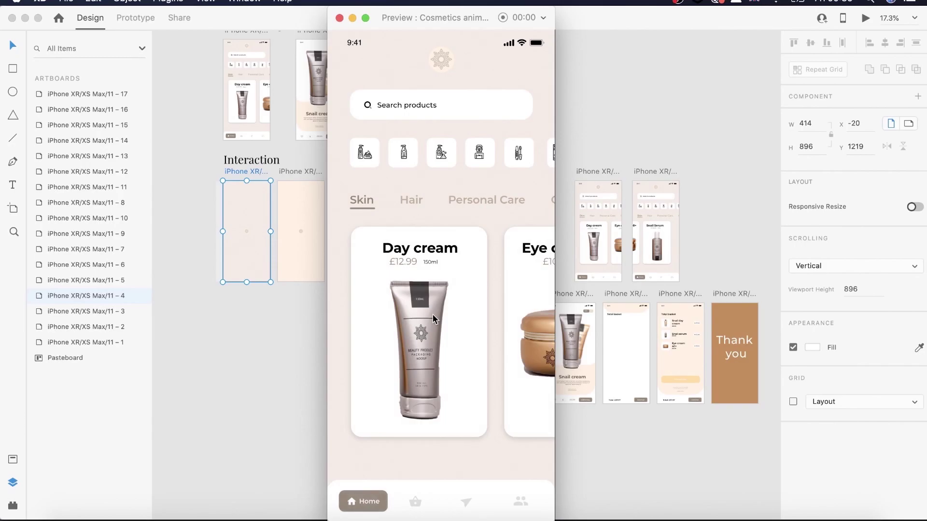
Test the purchase flow in the preview from the Day cream card through Add to bag and Continue to the Thank you screen
click(433, 314)
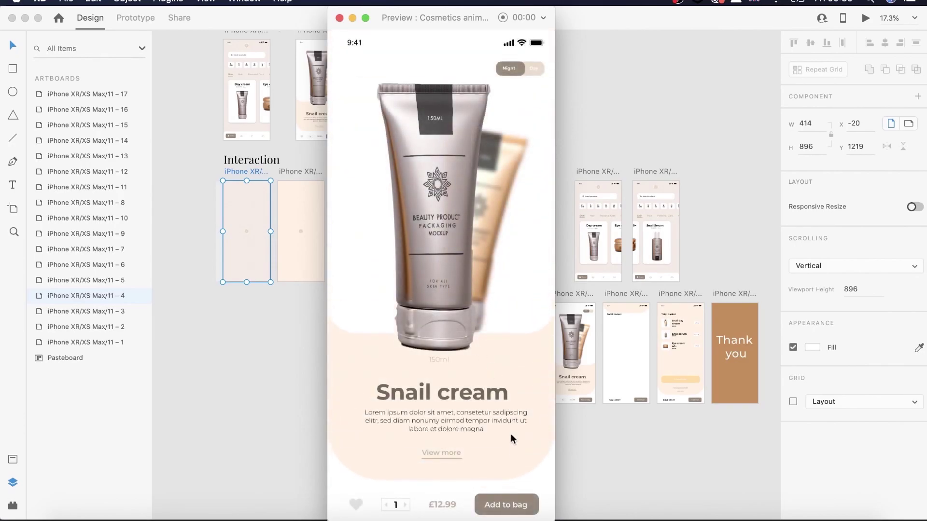
click(516, 510)
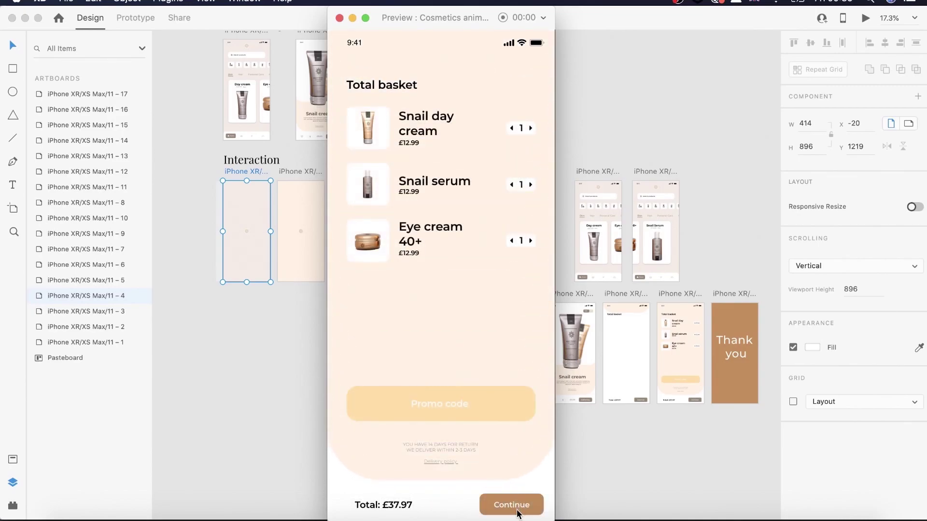
click(516, 510)
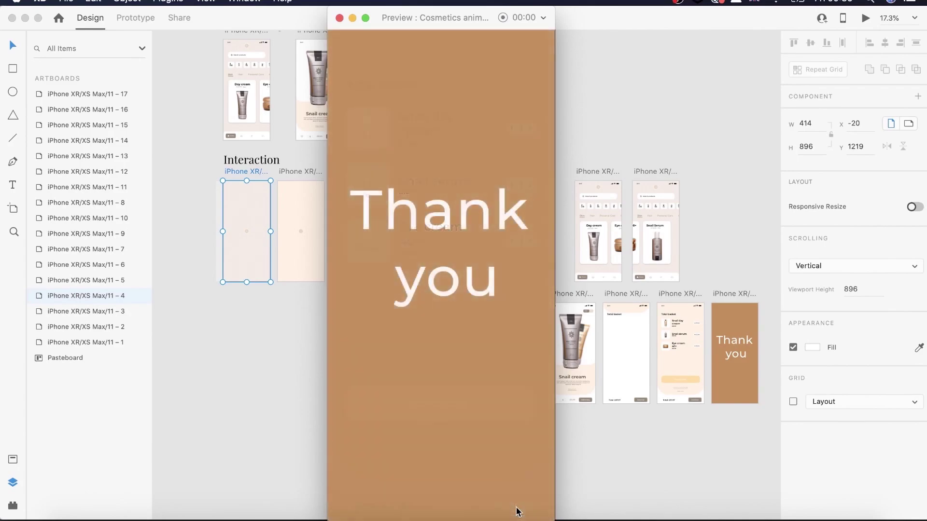